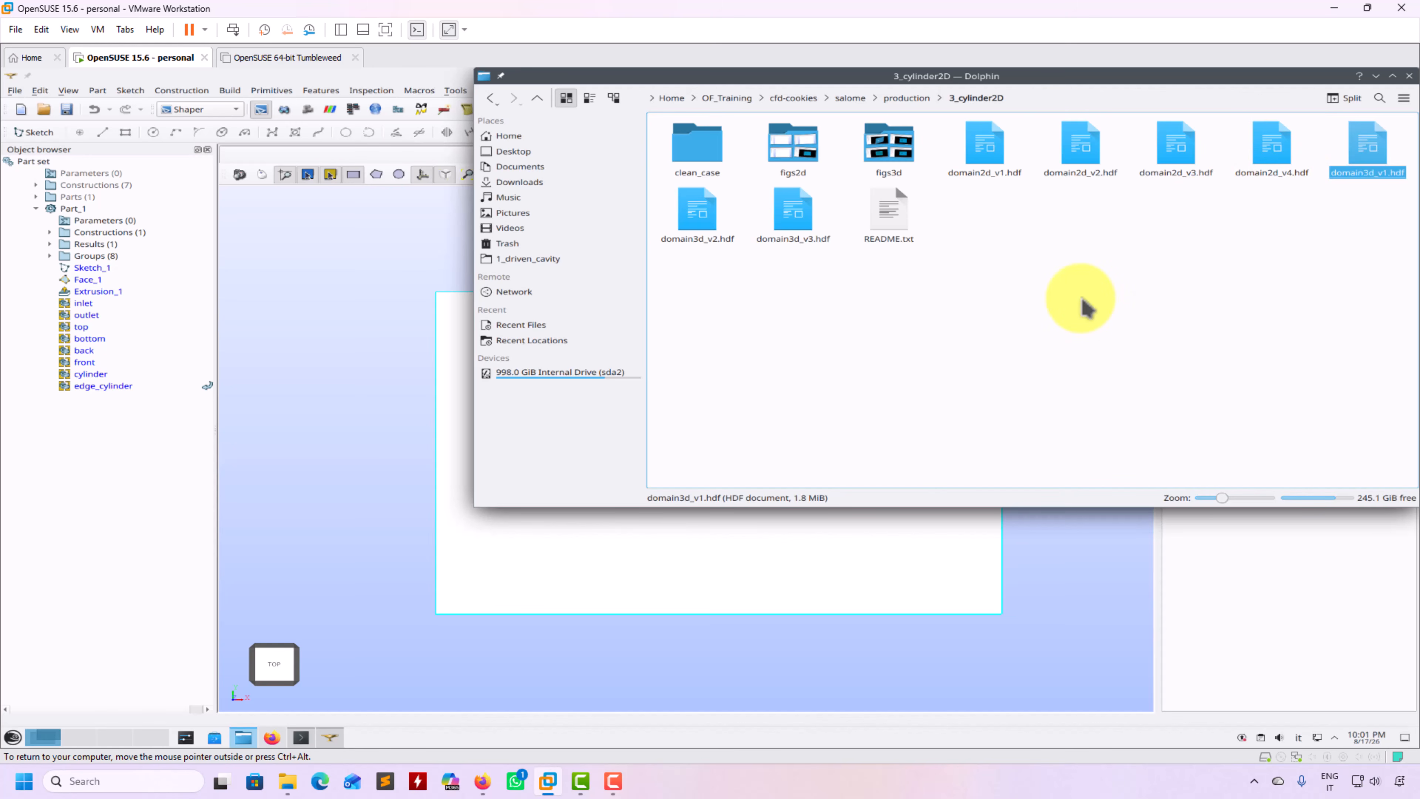
Minimize the Dolphin file manager showing the 3_cylinder2D folder to reveal the SALOME study
{"action": "left_click", "coordinate": [1376, 77]}
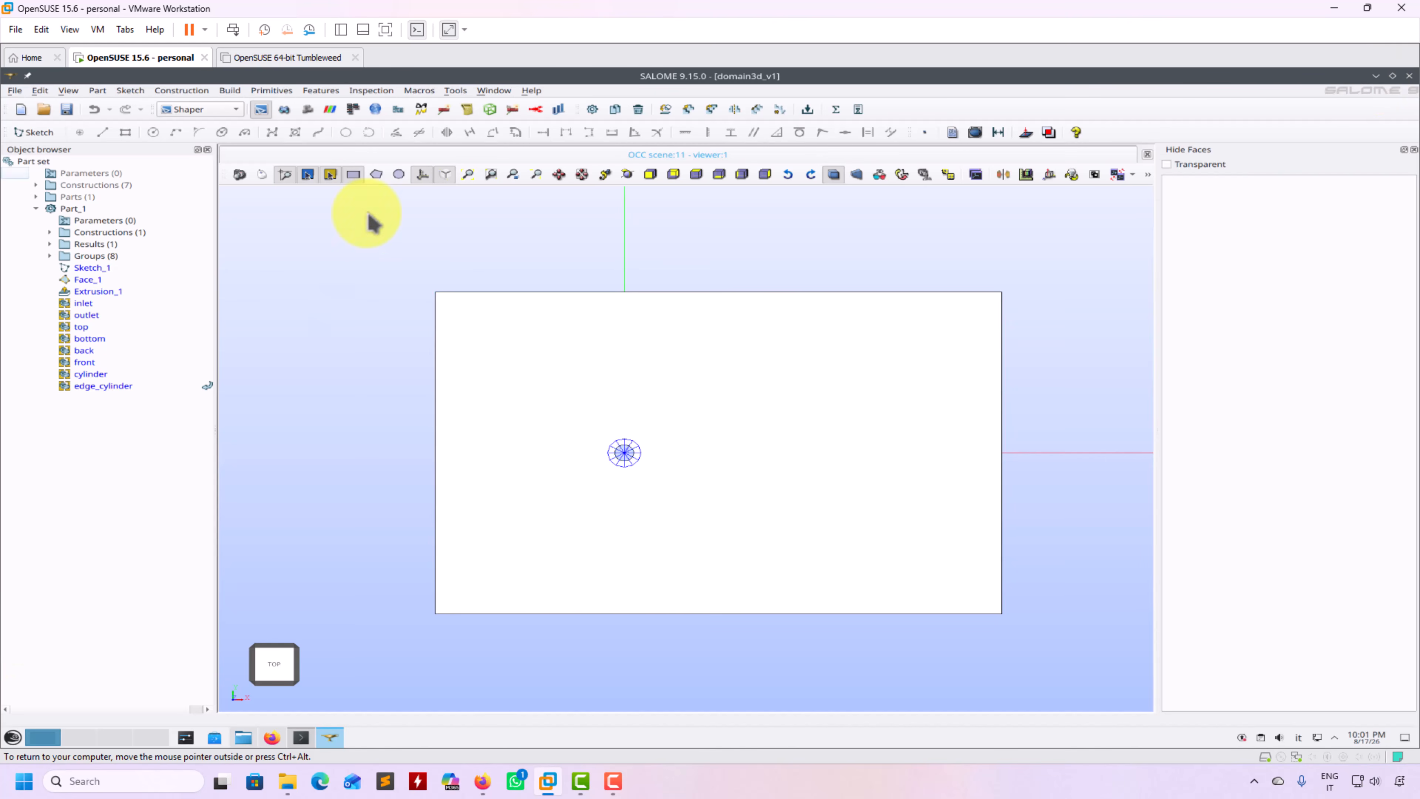
Hide the trihedron, select Extrusion_1 and rotate the plate to an oblique 3D view
{"action": "left_click", "coordinate": [422, 175]}
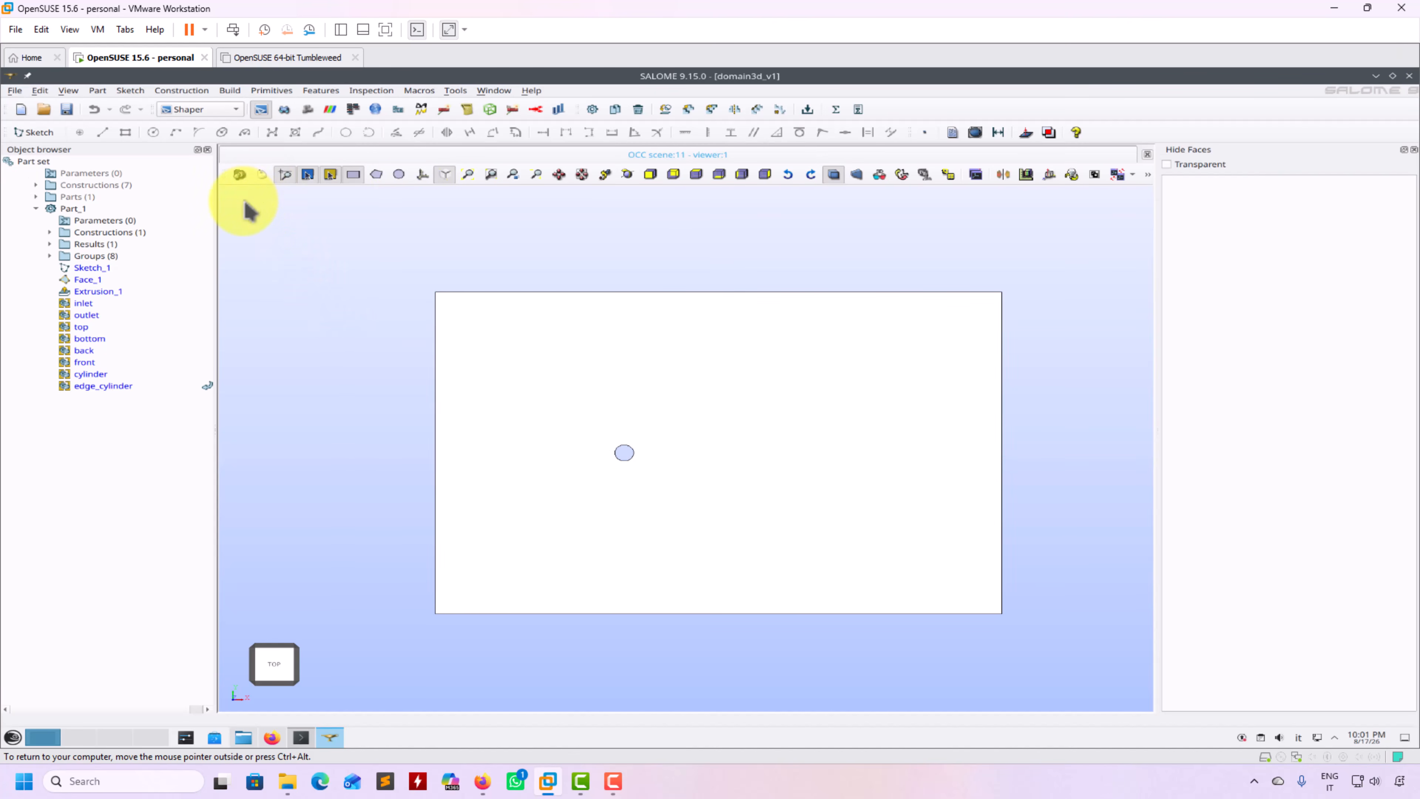
{"action": "left_click", "coordinate": [95, 290]}
{"action": "left_click", "coordinate": [267, 176]}
{"action": "left_click_drag", "start_coordinate": [315, 267], "coordinate": [809, 387]}
{"action": "left_click_drag", "start_coordinate": [1061, 488], "coordinate": [1046, 520]}
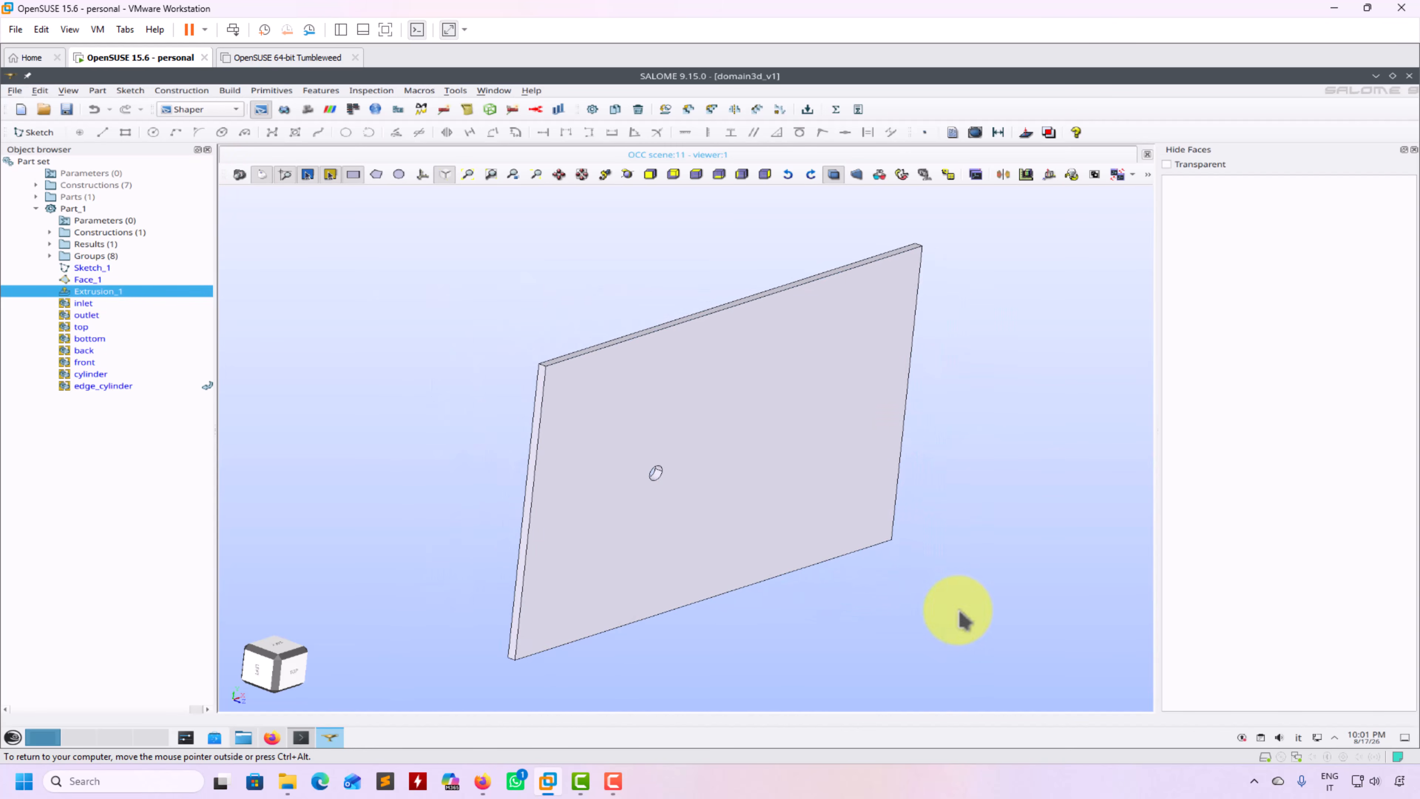
{"action": "middle_click_drag", "start_coordinate": [956, 610], "coordinate": [967, 579]}
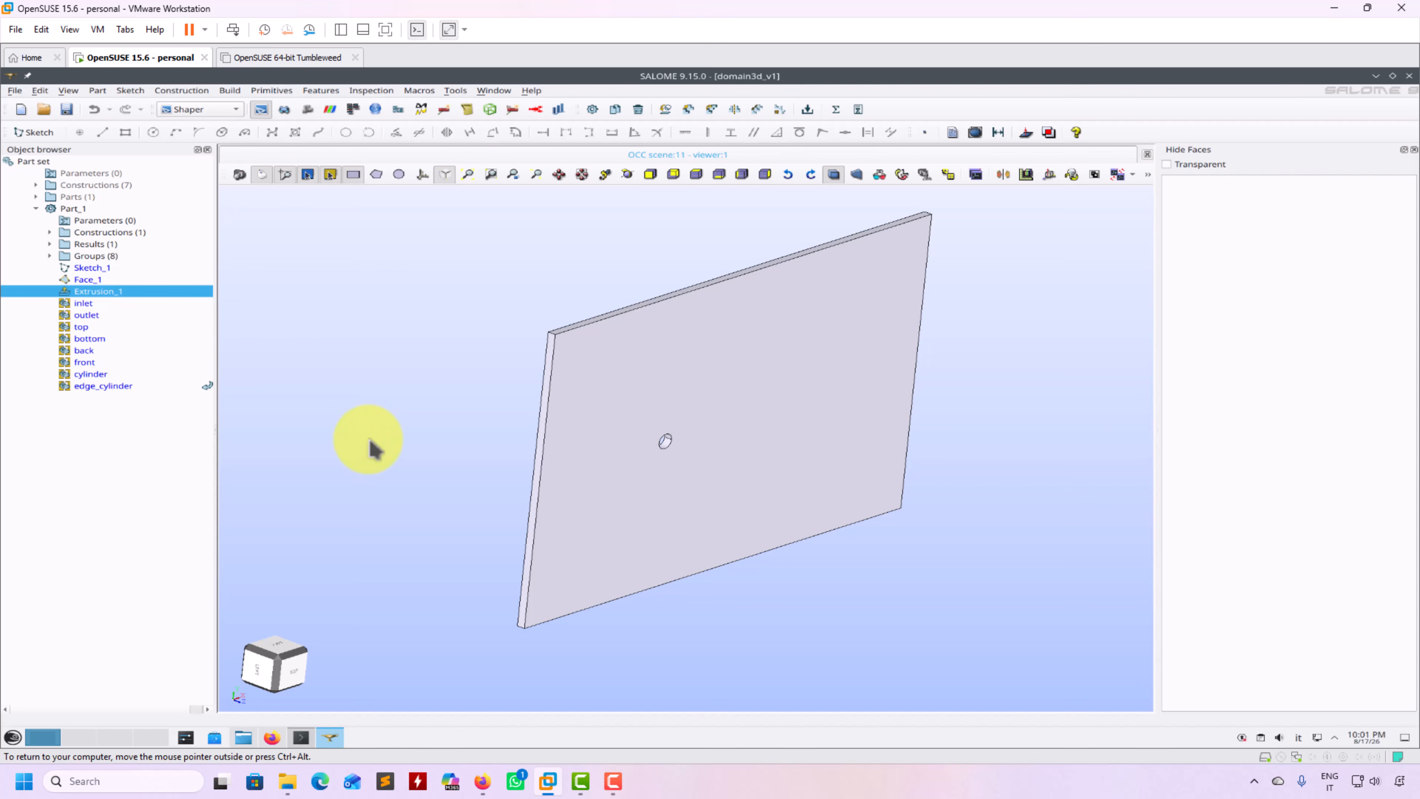
Pan and zoom the OCC viewer to inspect the extruded plate with its cylinder hole
{"action": "scroll", "coordinate": [369, 440], "scroll_direction": "up", "scroll_amount": 3}
{"action": "middle_click_drag", "start_coordinate": [410, 448], "coordinate": [214, 485]}
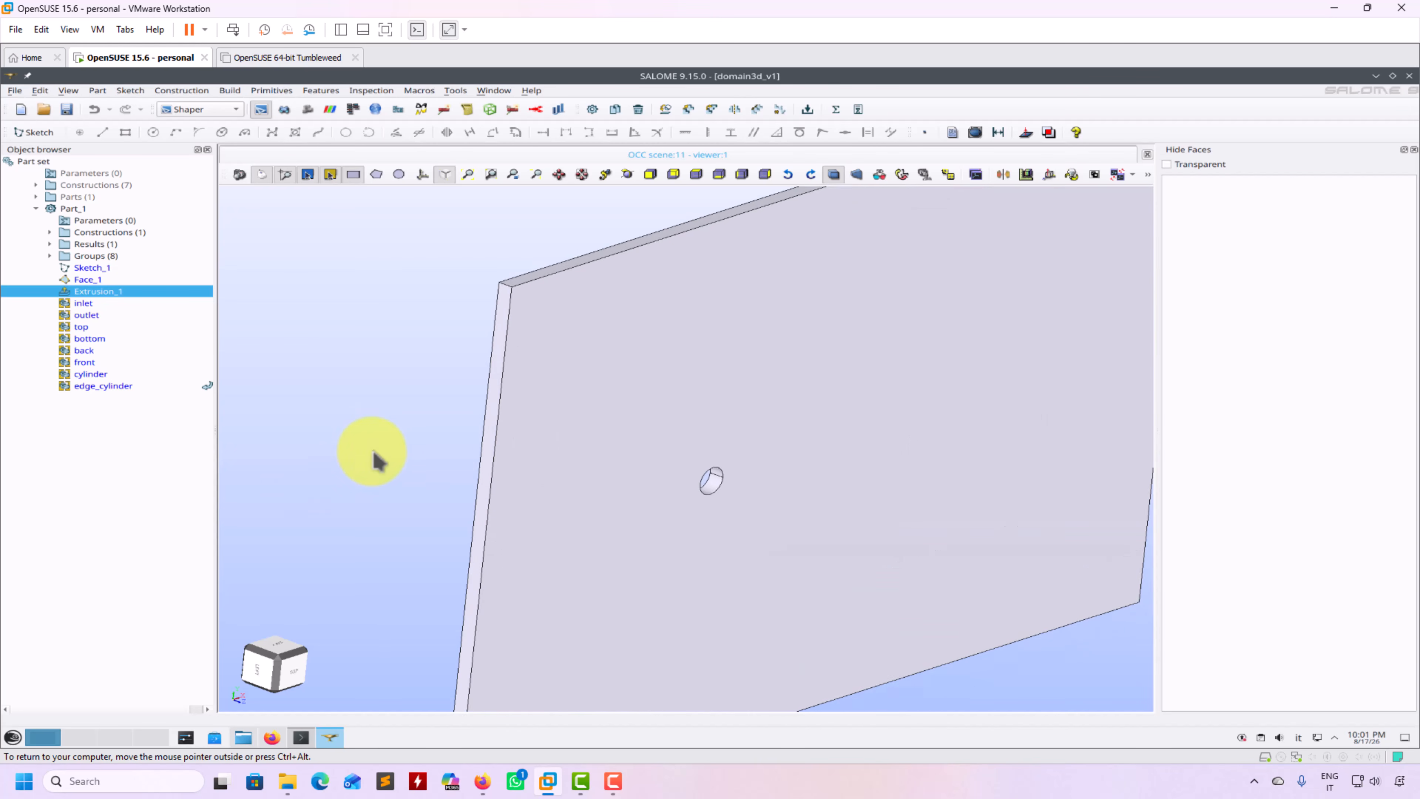
{"action": "scroll", "coordinate": [375, 451], "scroll_direction": "down", "scroll_amount": 1}
{"action": "scroll", "coordinate": [380, 460], "scroll_direction": "down", "scroll_amount": 1}
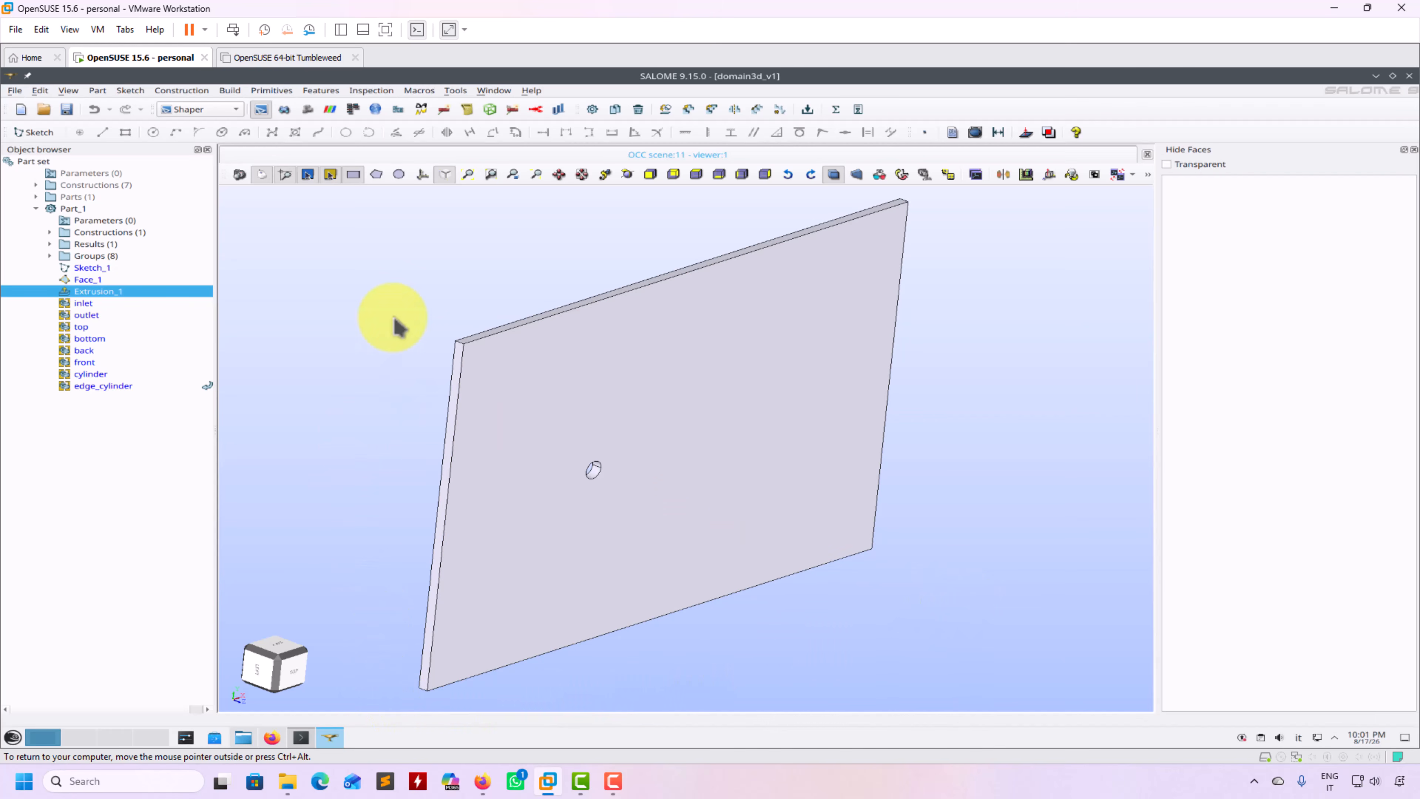
{"action": "scroll", "coordinate": [394, 326], "scroll_direction": "up", "scroll_amount": 1}
{"action": "scroll", "coordinate": [441, 372], "scroll_direction": "up", "scroll_amount": 3}
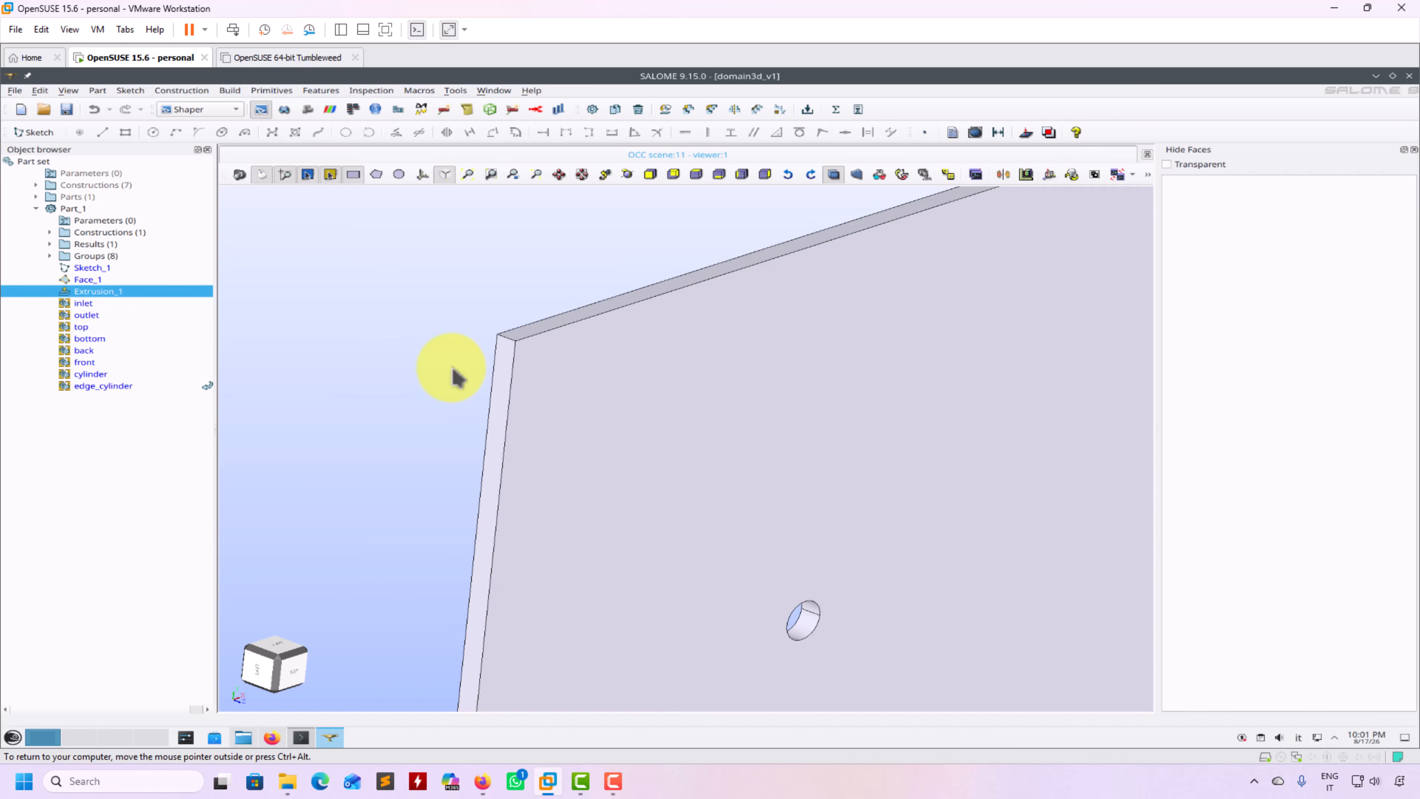
{"action": "right_click", "coordinate": [89, 293]}
Review Extrusion_1's settings without changes, then save the study as domain3d_v1tmp.hdf
{"action": "left_click", "coordinate": [174, 303]}
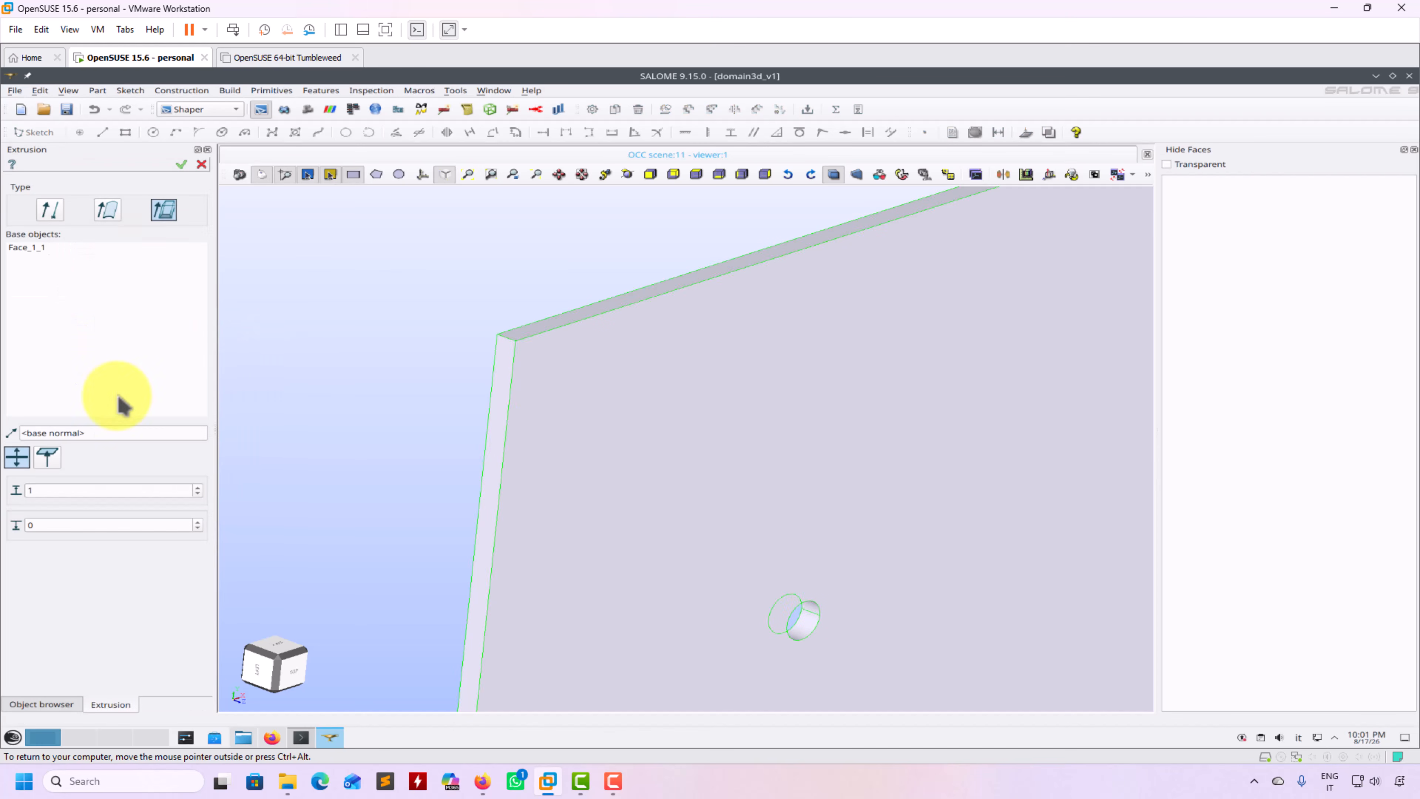
{"action": "left_click", "coordinate": [183, 163]}
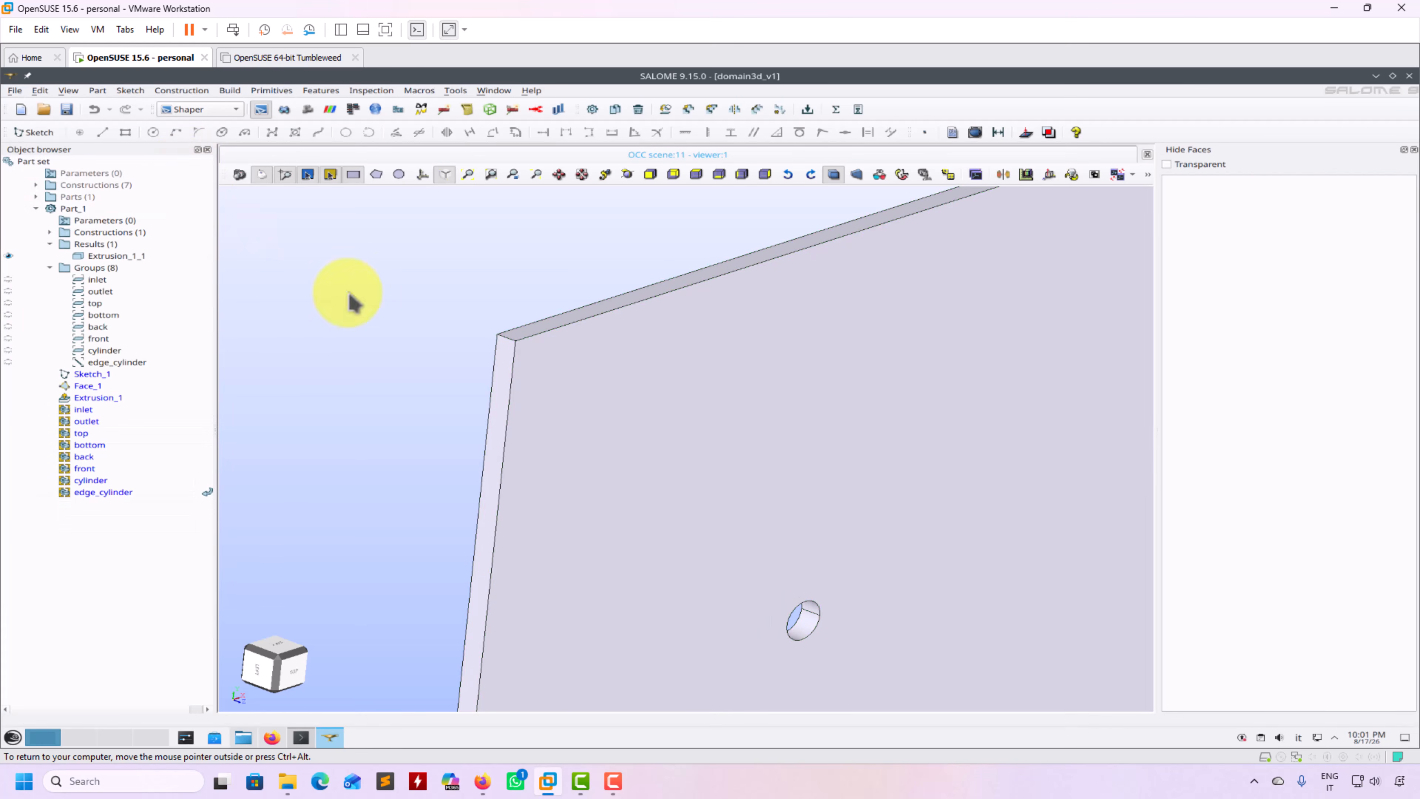
{"action": "left_click", "coordinate": [14, 90]}
{"action": "left_click", "coordinate": [62, 170]}
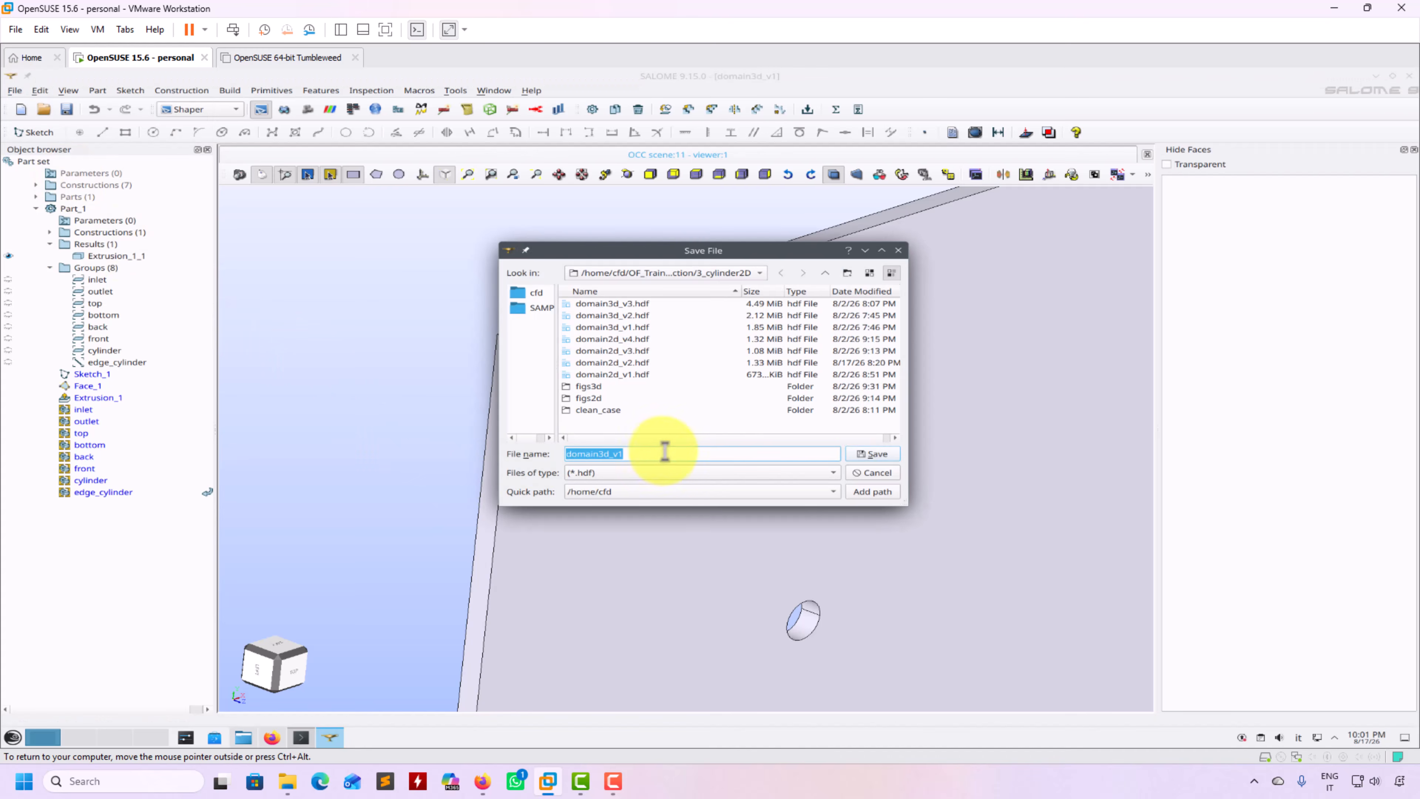
{"action": "type", "text": "tmp"}
{"action": "key", "text": "Return"}
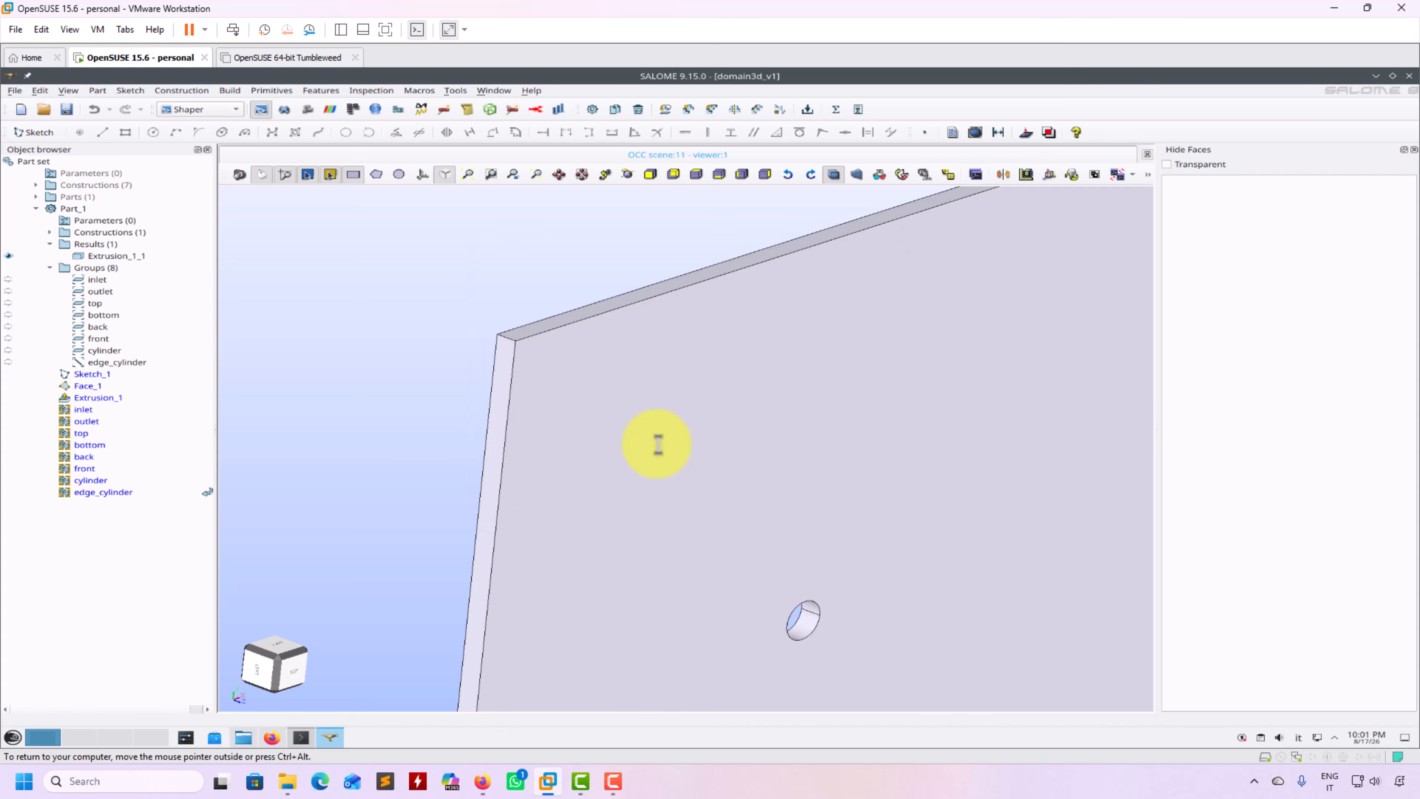
{"action": "scroll", "coordinate": [641, 464], "scroll_direction": "down", "scroll_amount": 5}
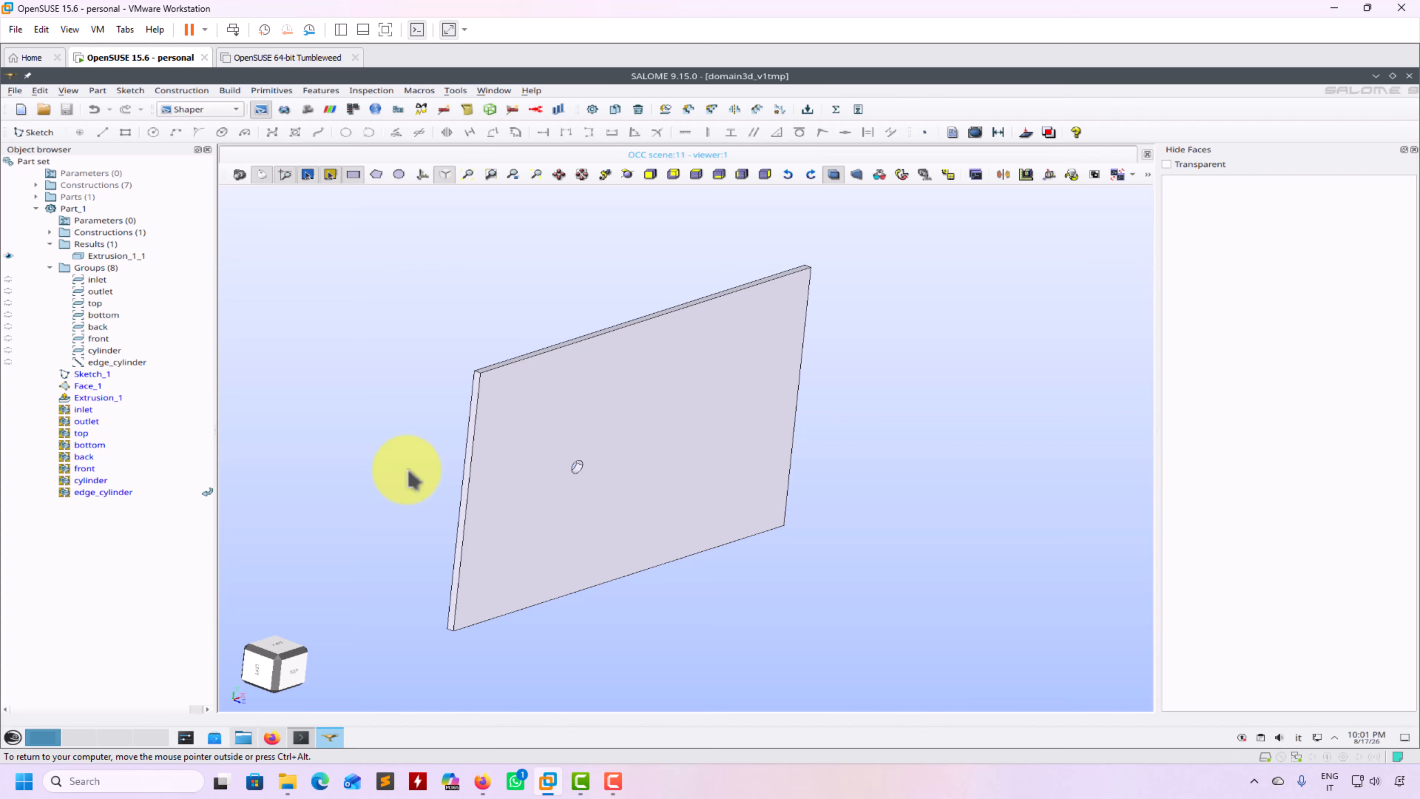
{"action": "scroll", "coordinate": [412, 476], "scroll_direction": "up", "scroll_amount": 2}
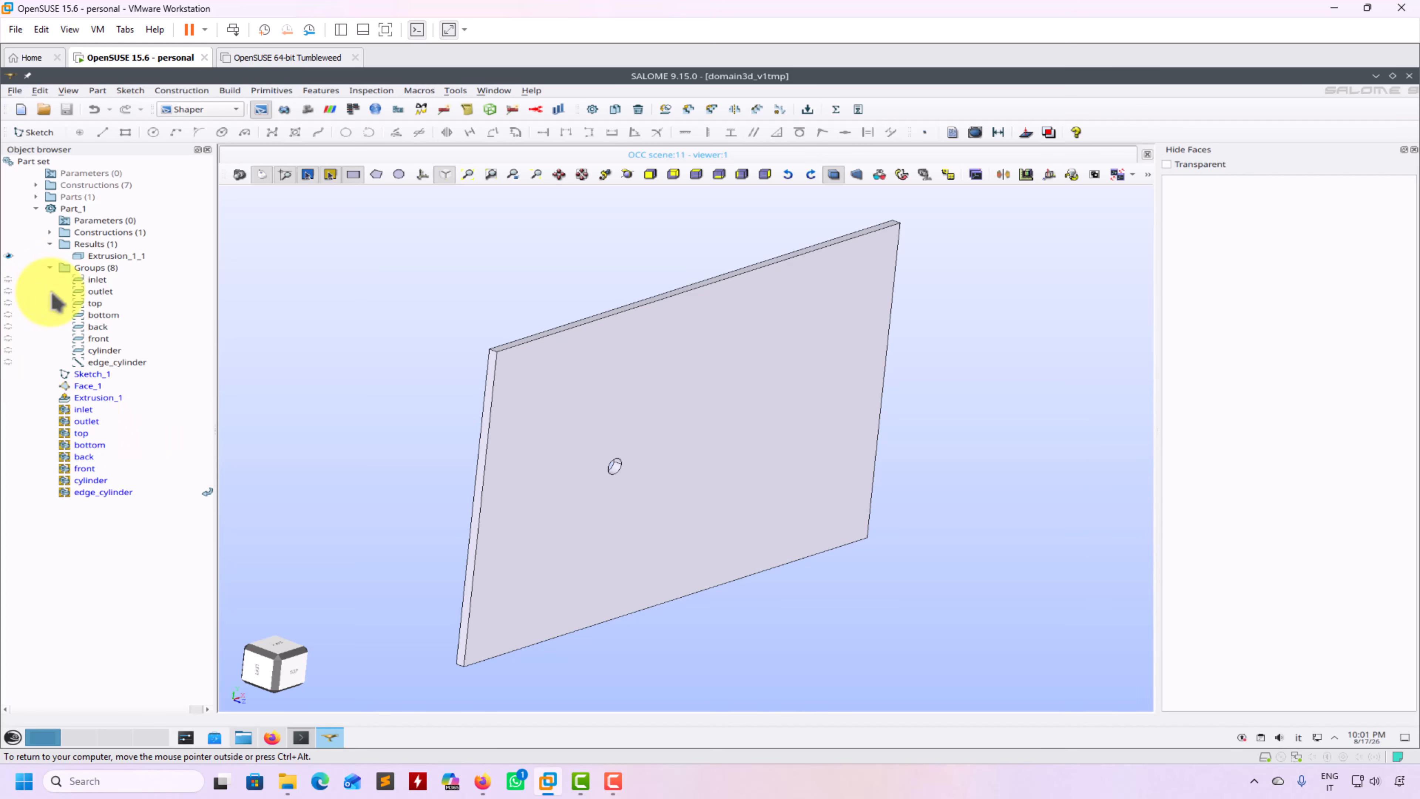
Hide Extrusion_1_1 and show the inlet, outlet, top, bottom, back and front groups
{"action": "left_click", "coordinate": [8, 255]}
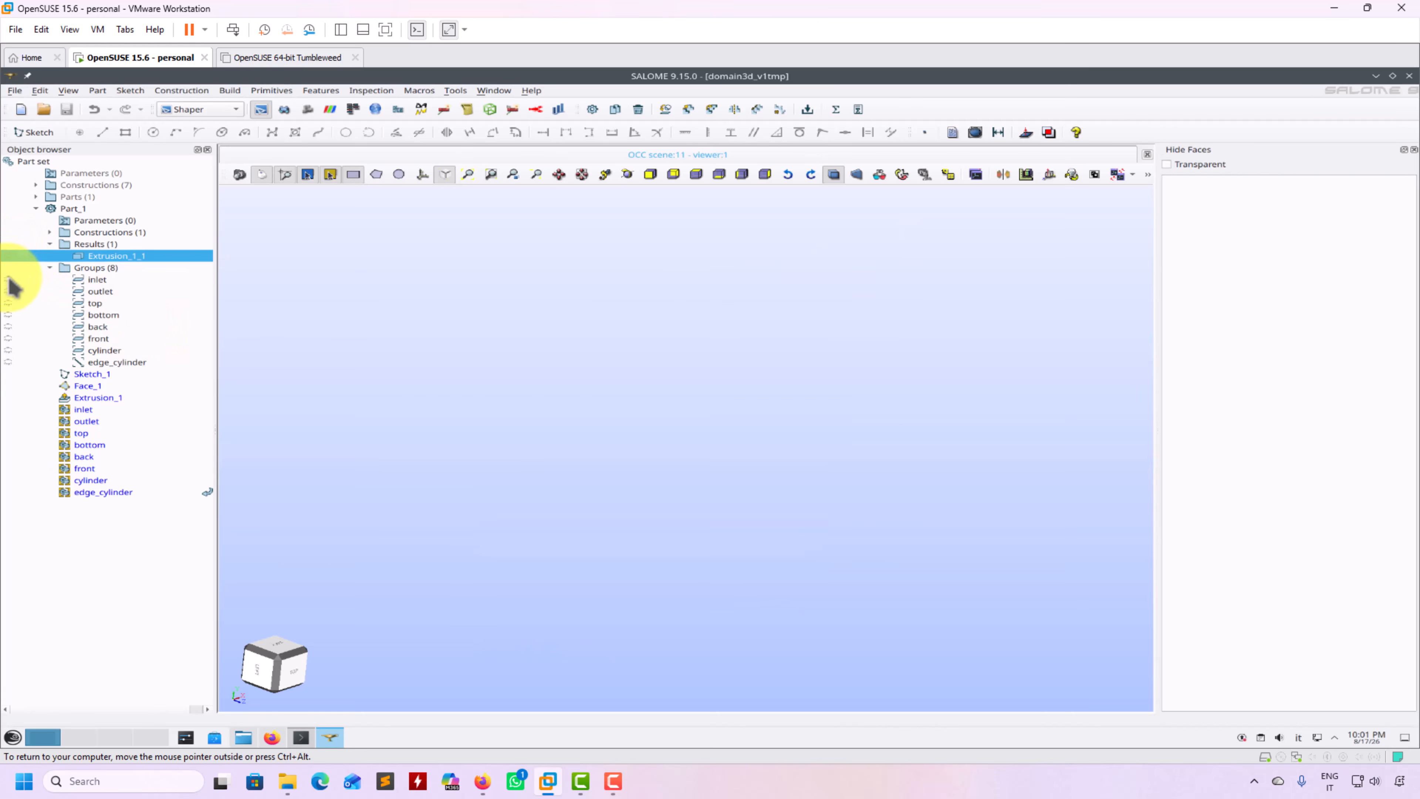
{"action": "left_click", "coordinate": [9, 280]}
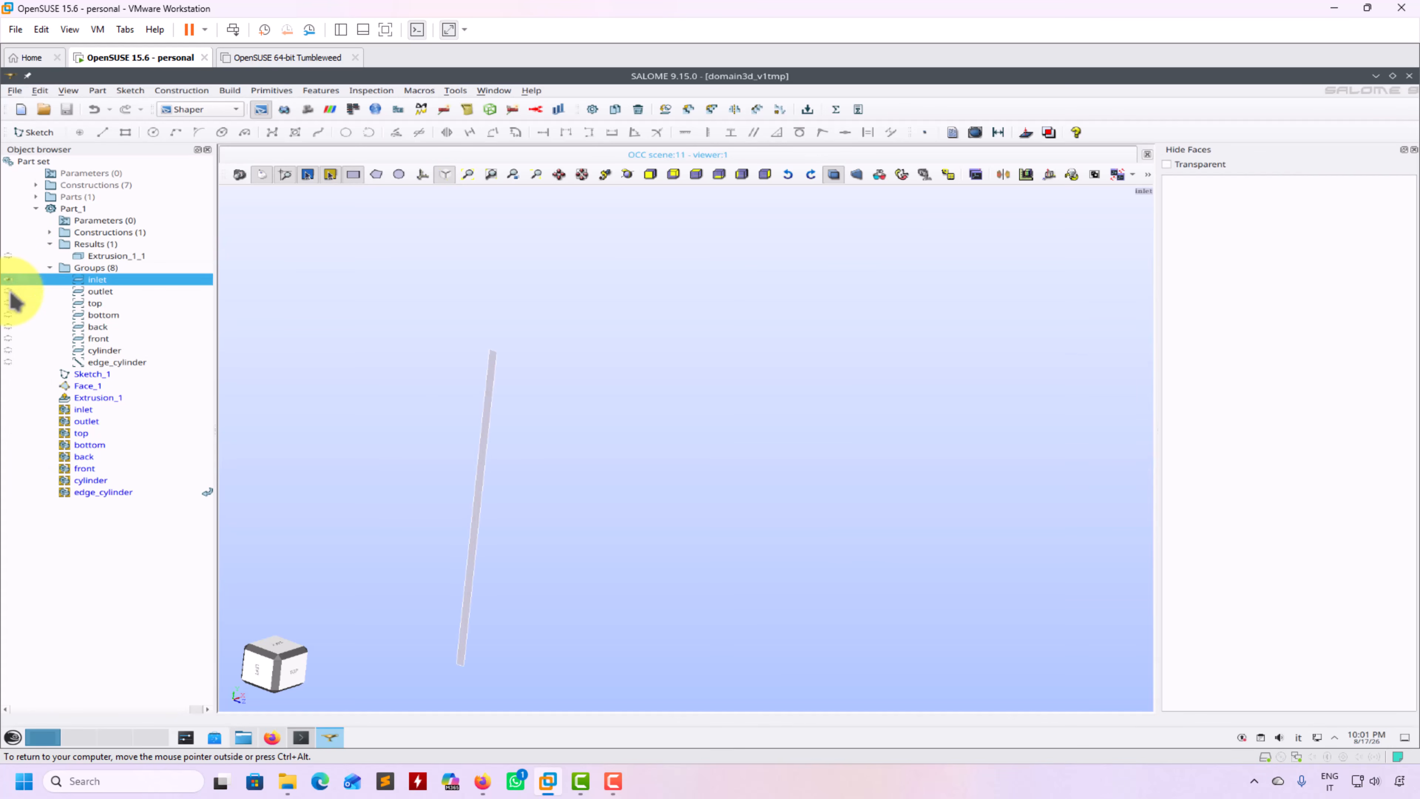
{"action": "left_click", "coordinate": [8, 292]}
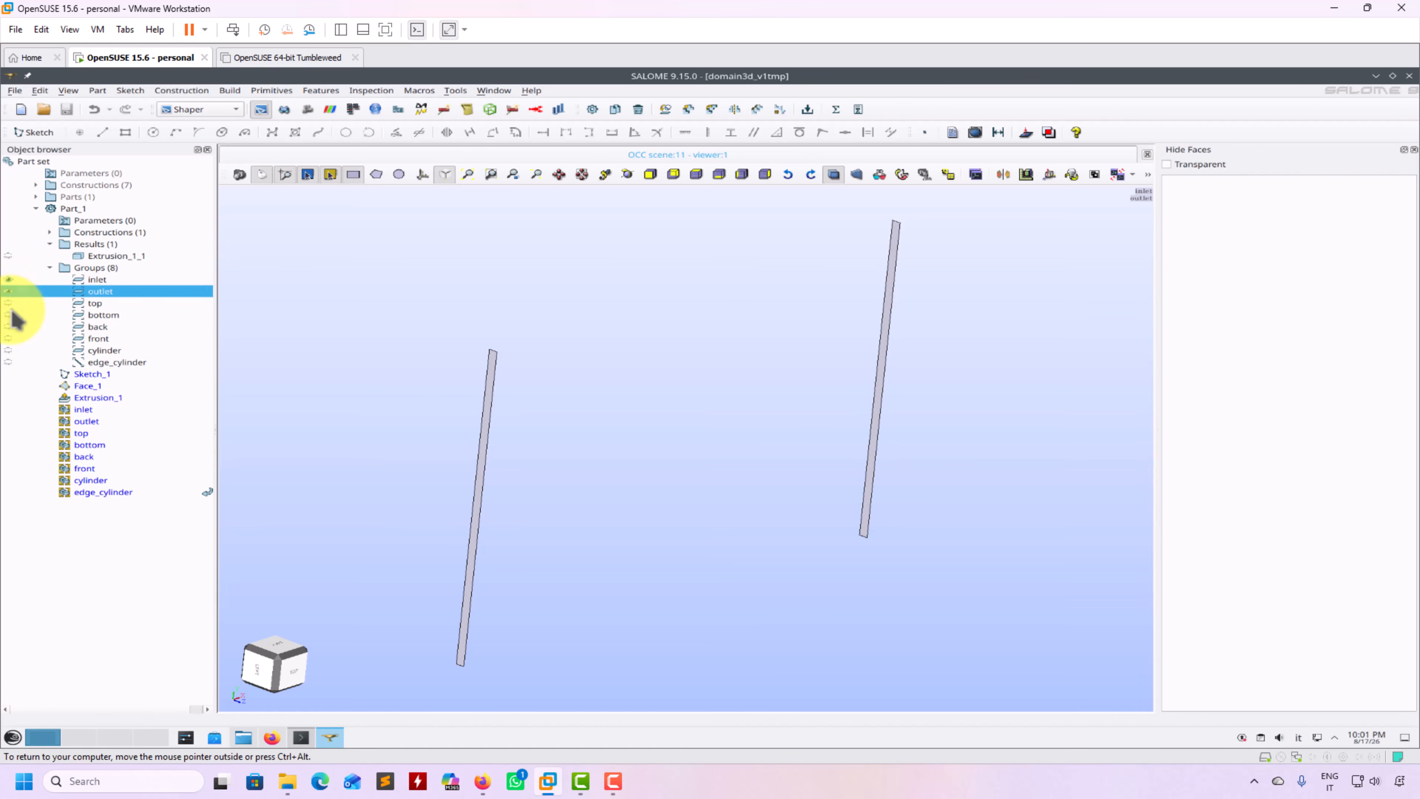
{"action": "left_click", "coordinate": [8, 303]}
{"action": "left_click", "coordinate": [9, 315]}
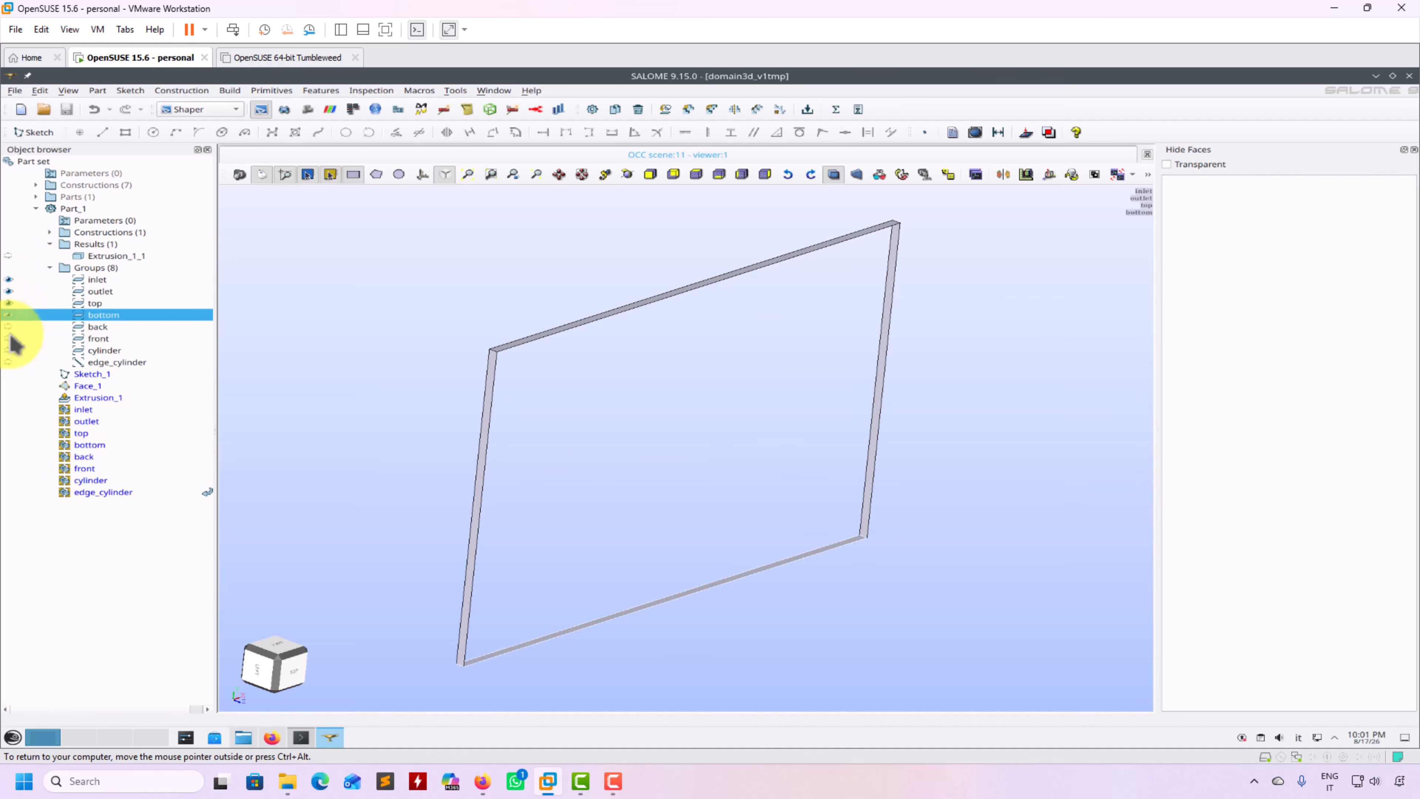
{"action": "left_click", "coordinate": [8, 327]}
{"action": "left_click", "coordinate": [8, 339]}
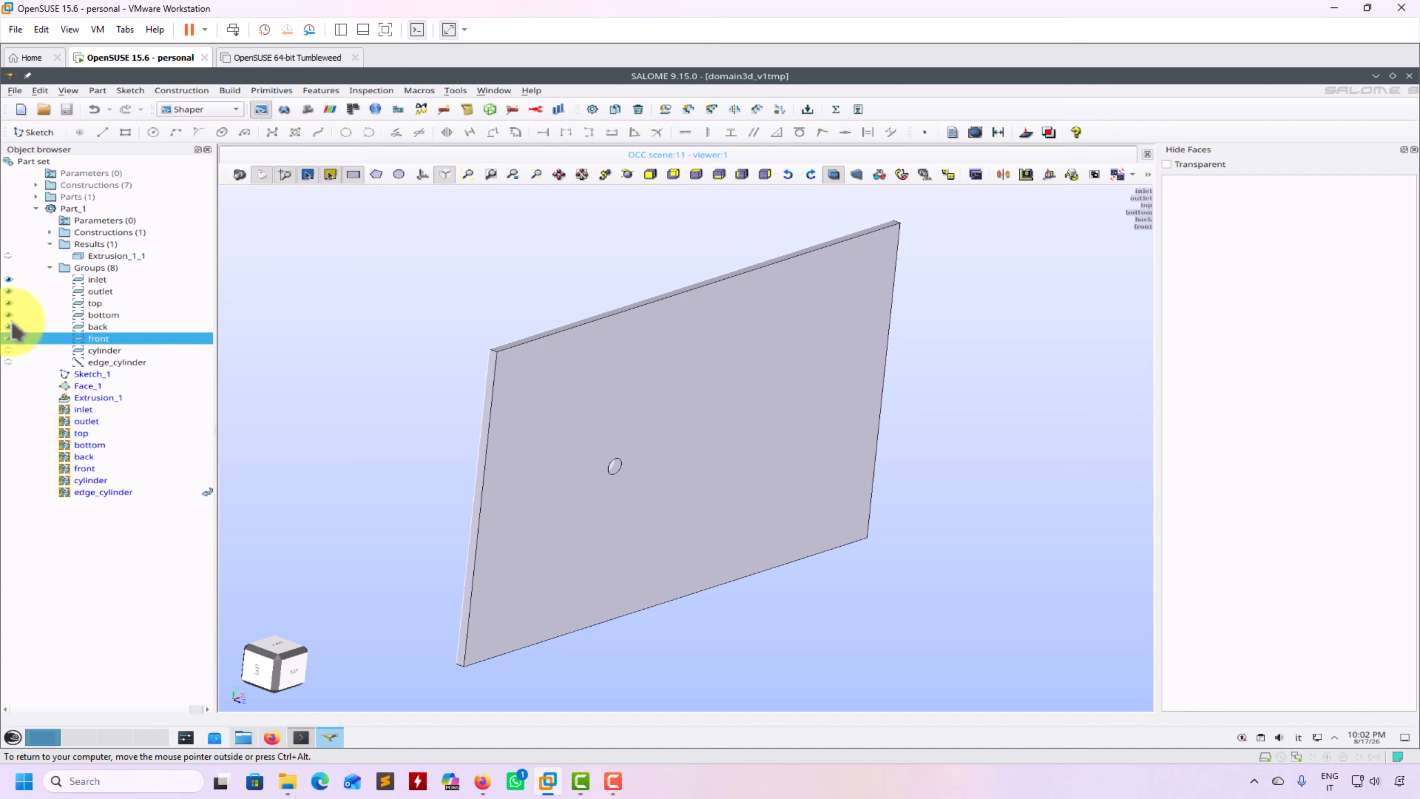
Hide front and back again, briefly show cylinder, and display the edge_cylinder group
{"action": "left_click", "coordinate": [9, 338]}
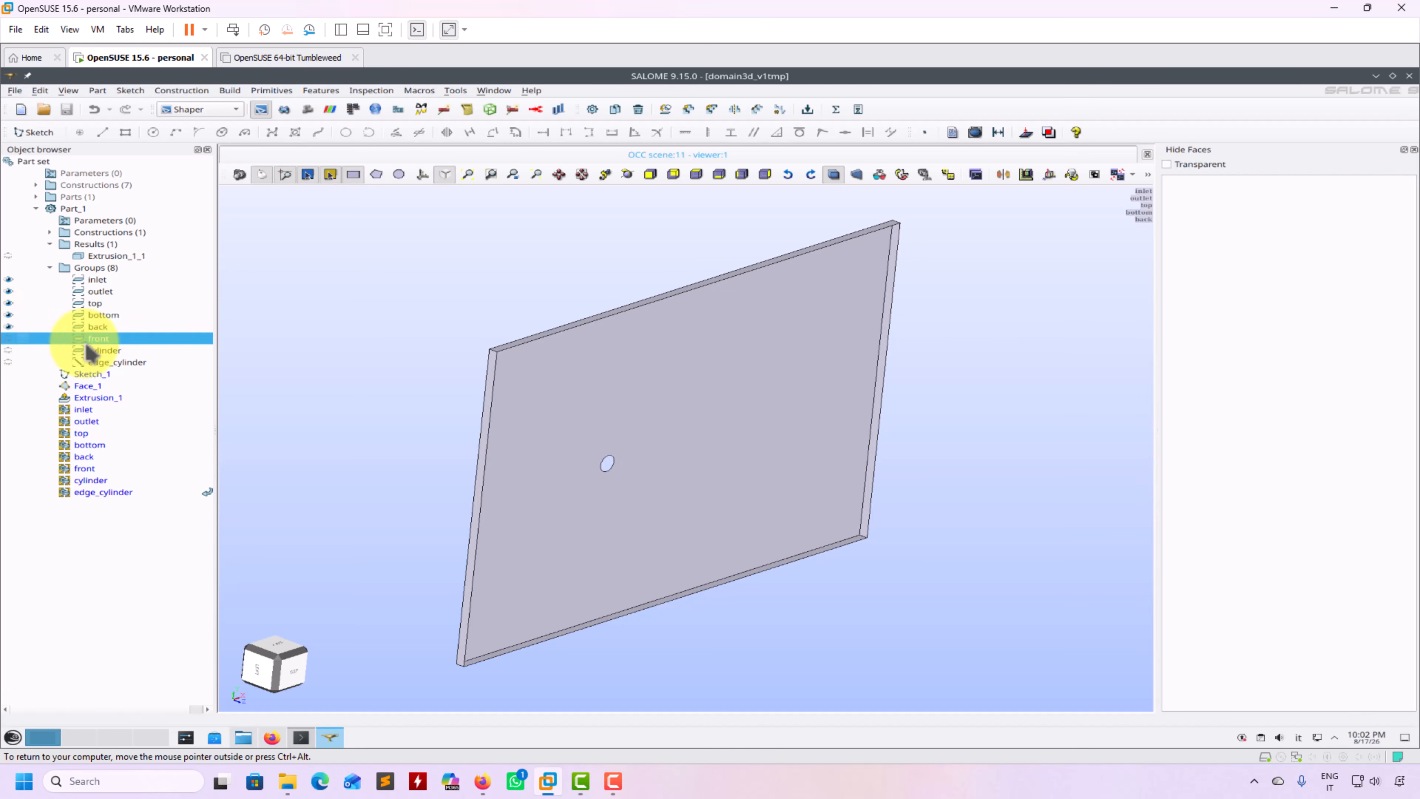
{"action": "left_click", "coordinate": [8, 326]}
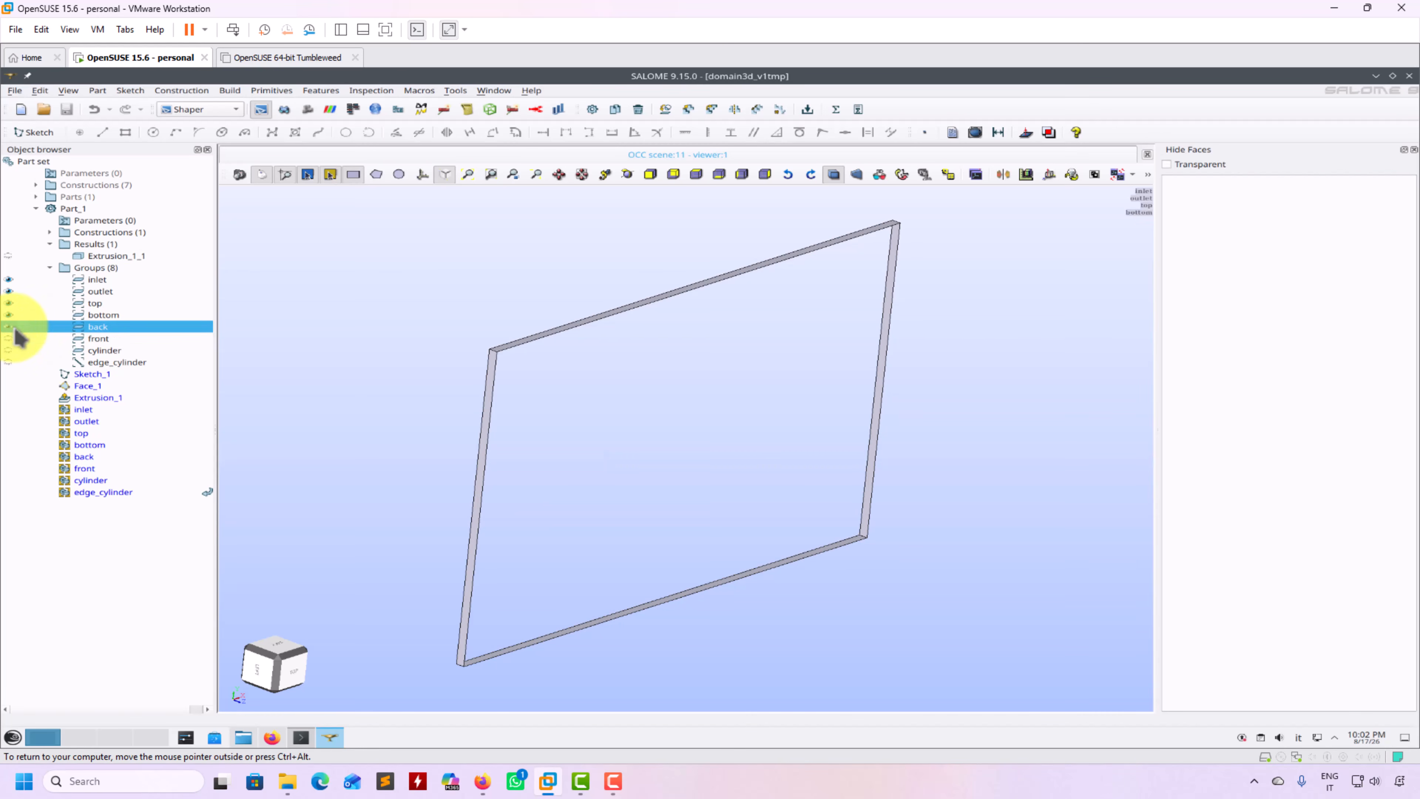
{"action": "left_click", "coordinate": [9, 350]}
{"action": "left_click", "coordinate": [9, 350]}
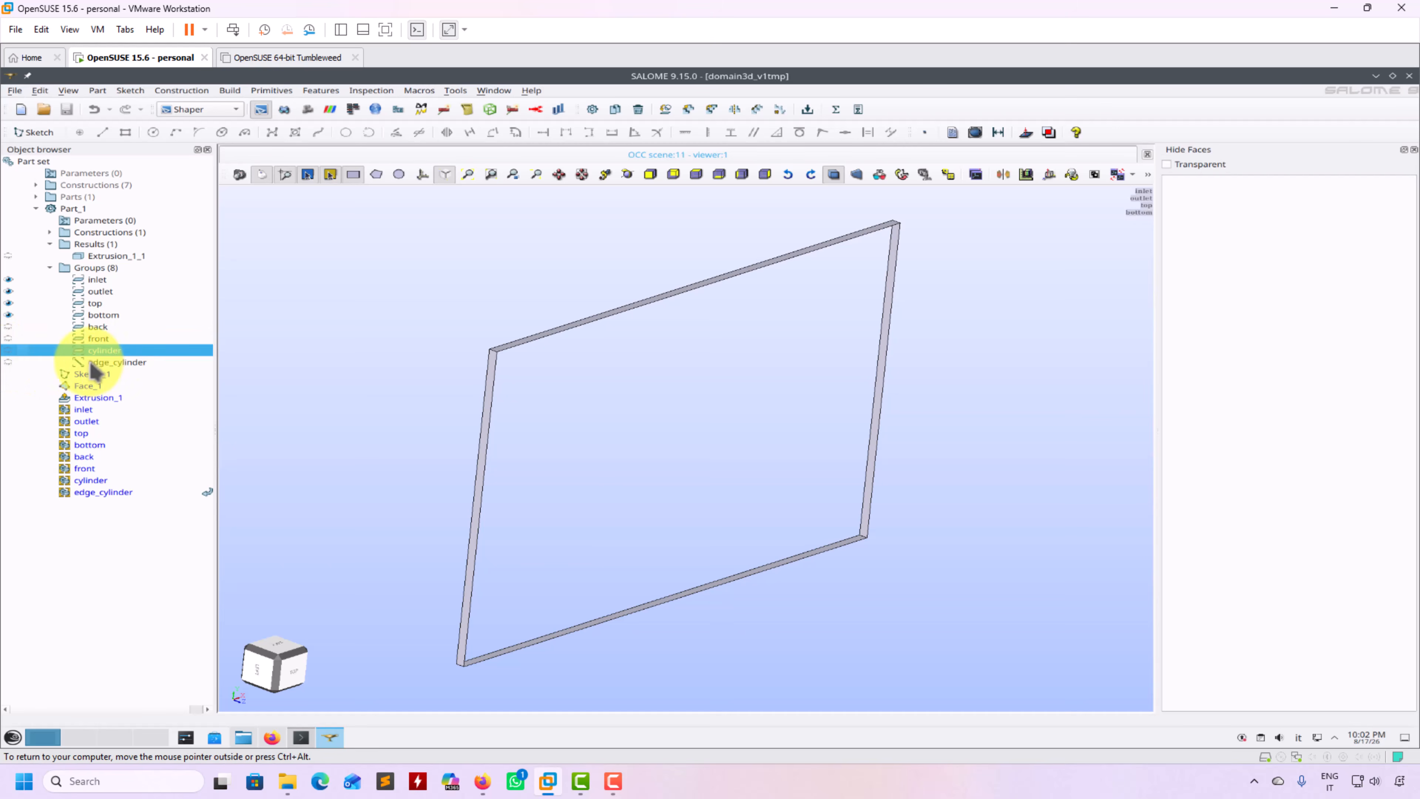
{"action": "left_click", "coordinate": [8, 362]}
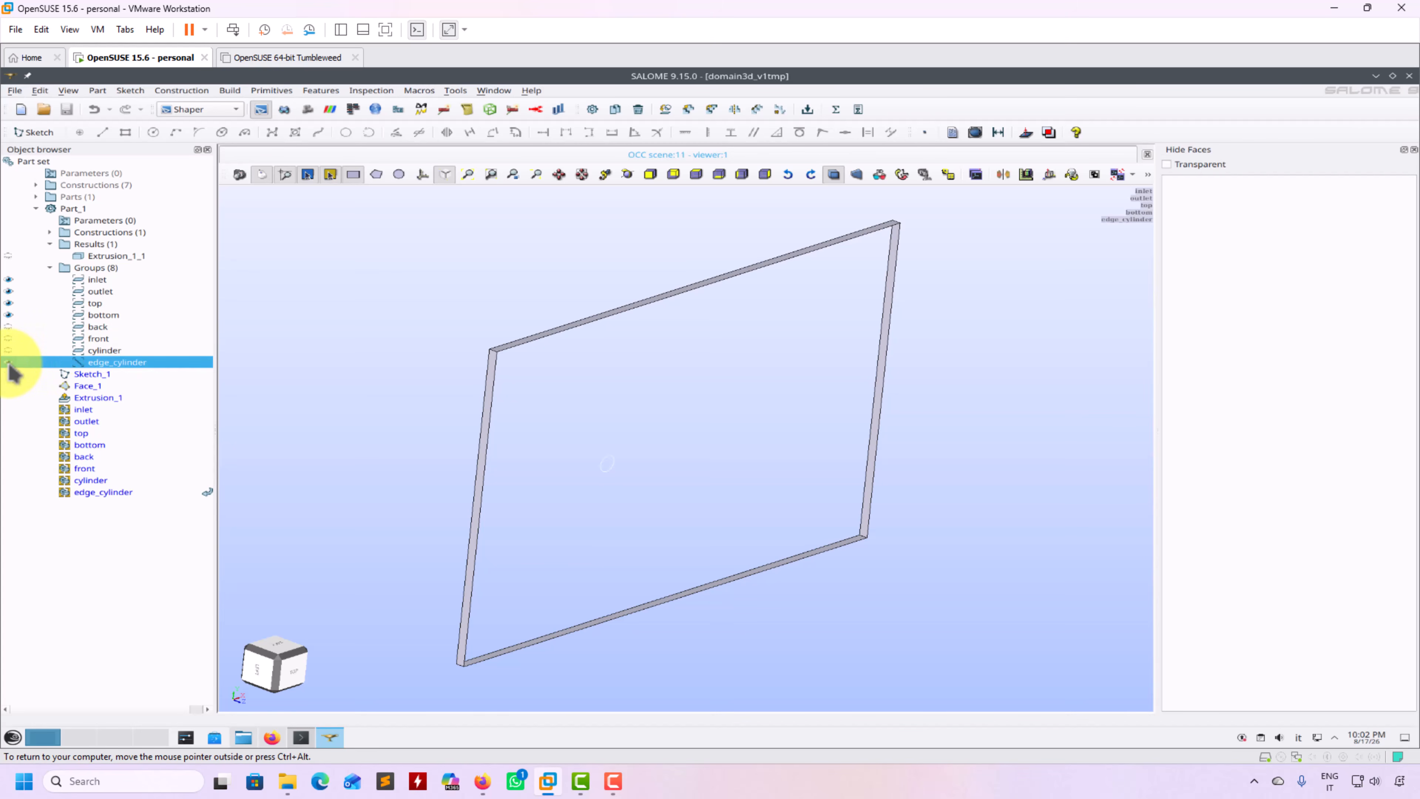
{"action": "scroll", "coordinate": [587, 531], "scroll_direction": "up", "scroll_amount": 4}
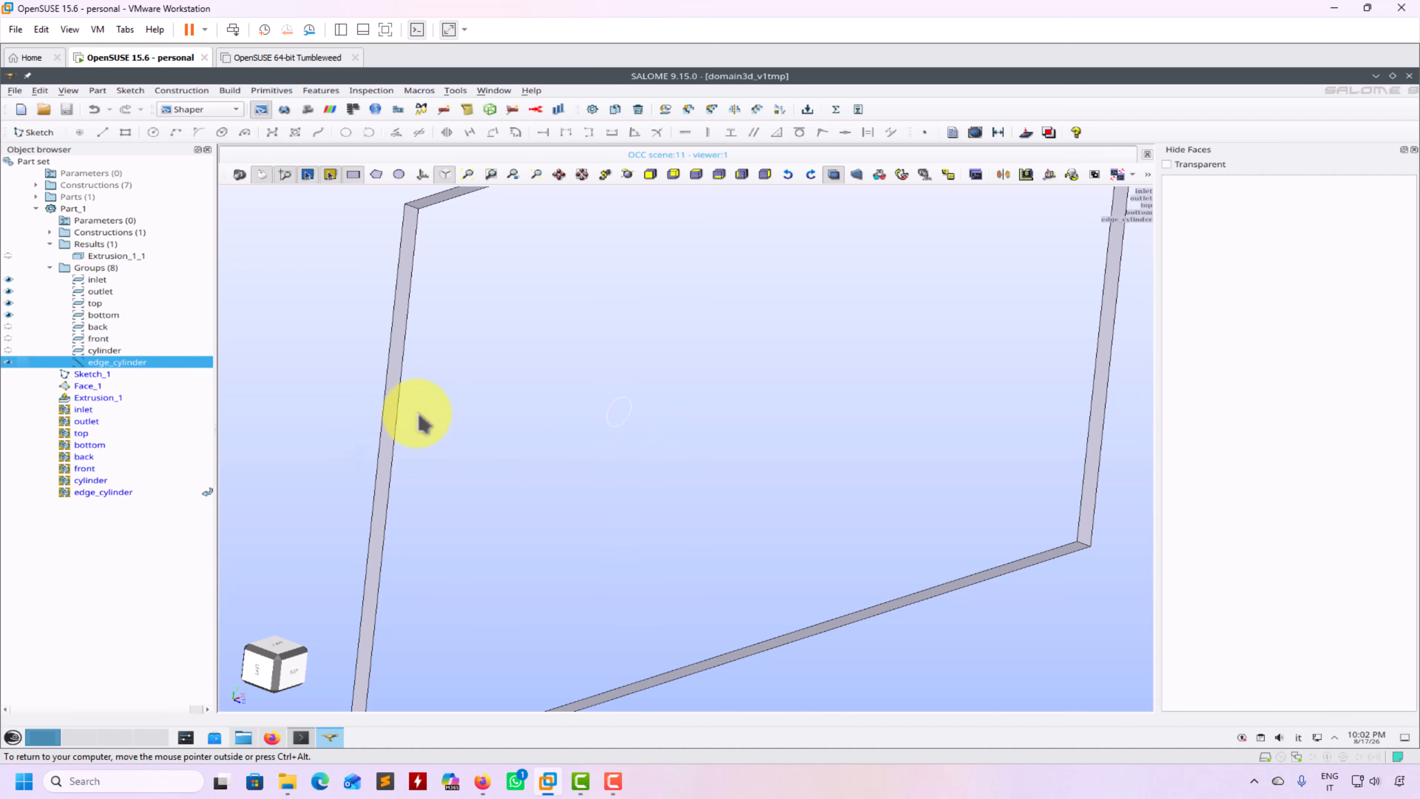
{"action": "scroll", "coordinate": [454, 422], "scroll_direction": "up", "scroll_amount": 3}
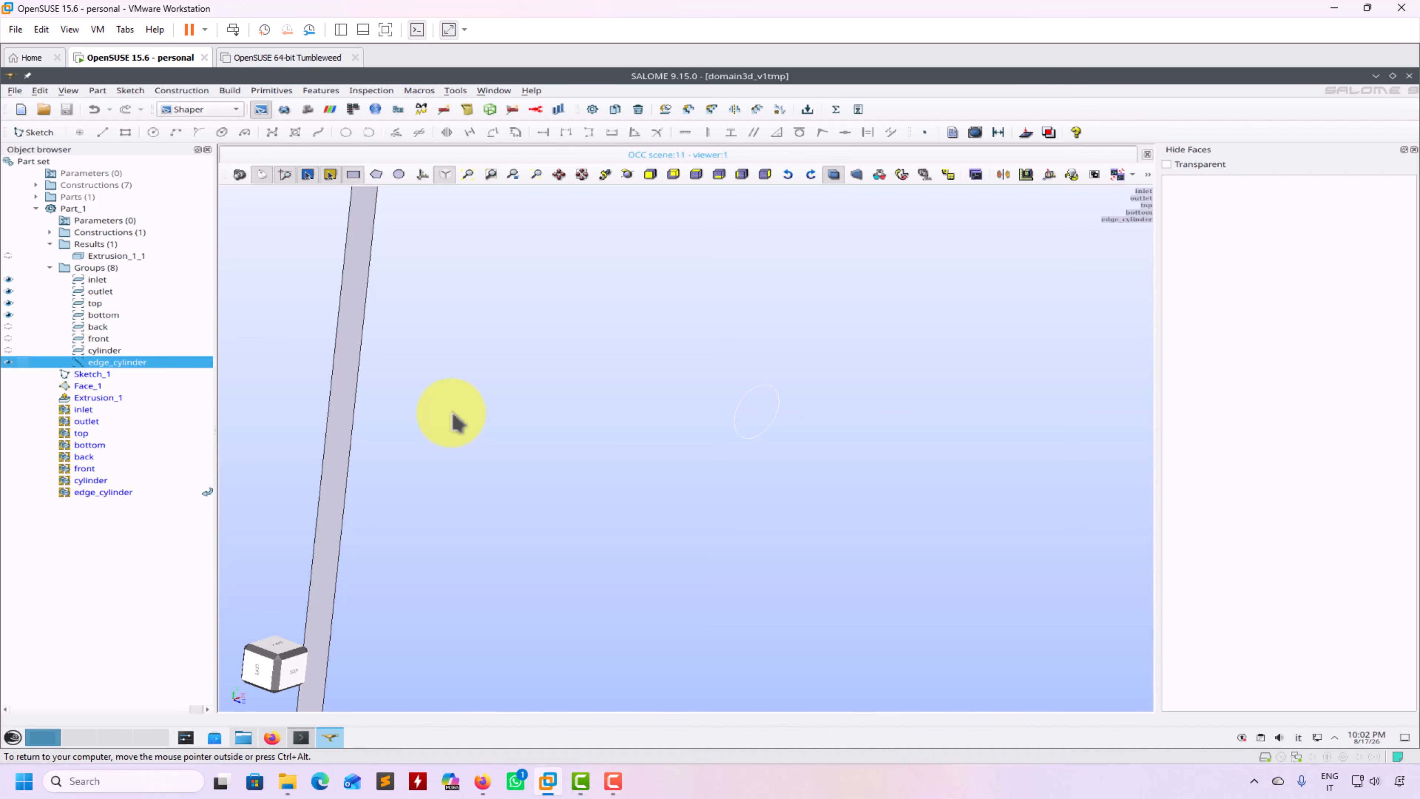
{"action": "scroll", "coordinate": [454, 422], "scroll_direction": "up", "scroll_amount": 2}
{"action": "scroll", "coordinate": [454, 422], "scroll_direction": "down", "scroll_amount": 6}
{"action": "scroll", "coordinate": [454, 422], "scroll_direction": "up", "scroll_amount": 2}
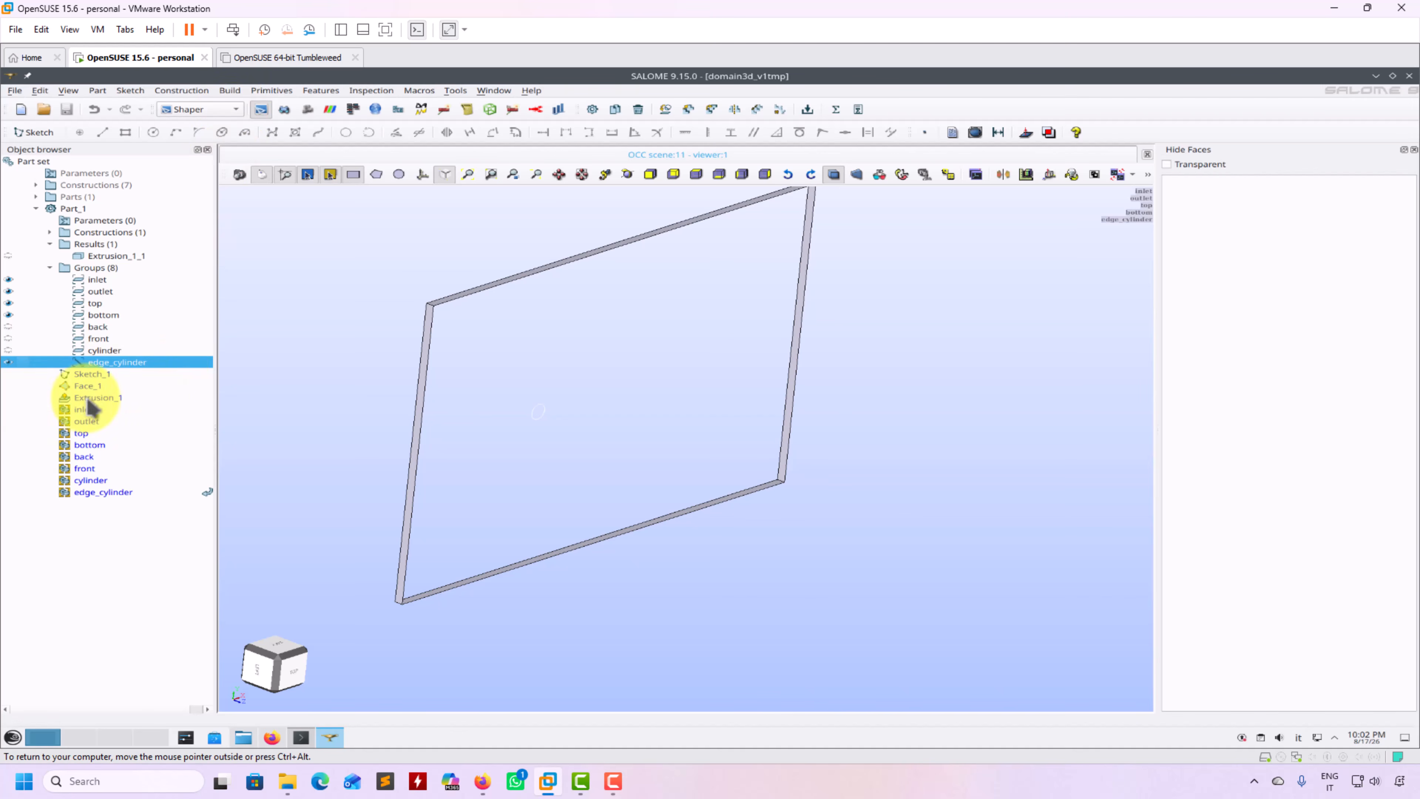
{"action": "left_click", "coordinate": [229, 110]}
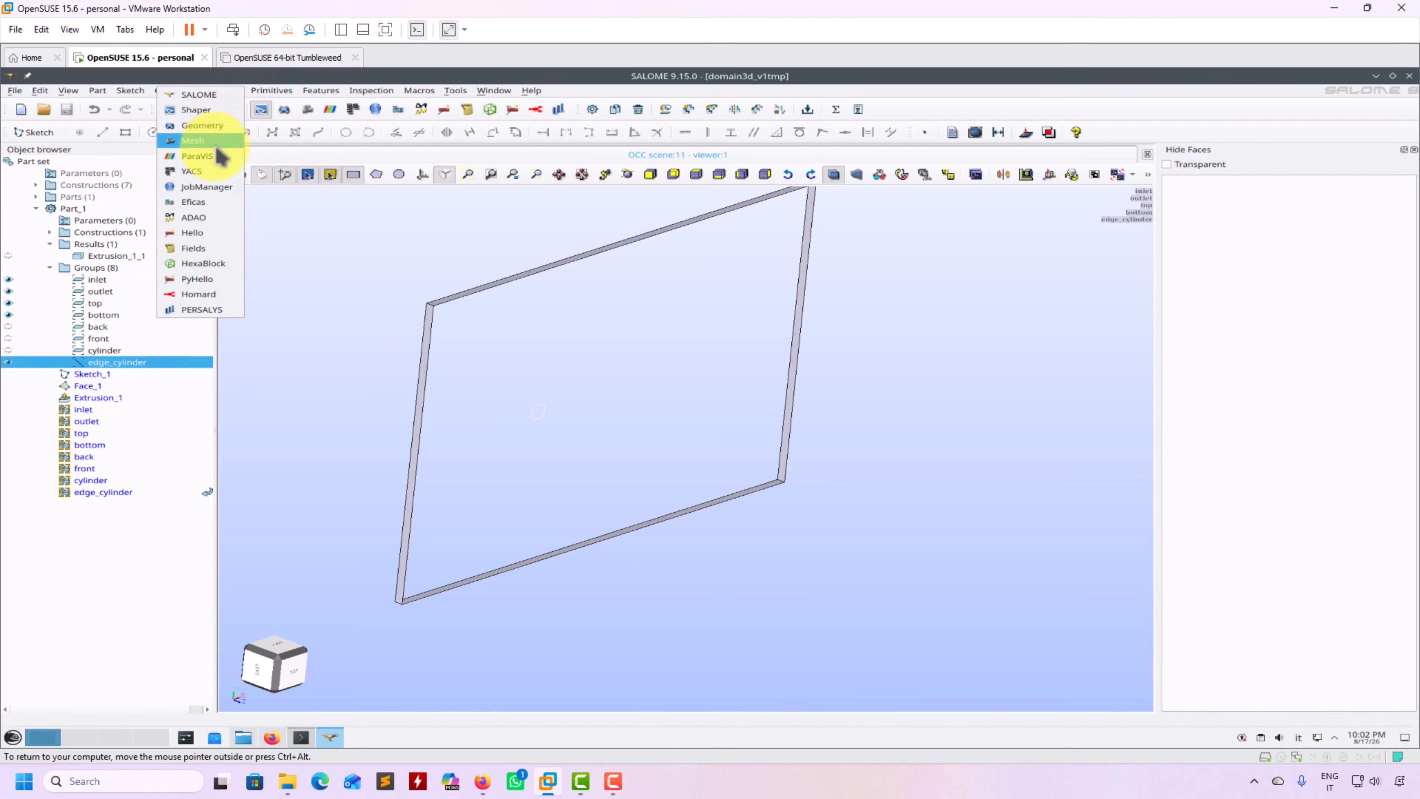
In the Mesh module, expand Extrusion_1_1, show the inlet and outlet groups, and fit the view
{"action": "left_click", "coordinate": [216, 143]}
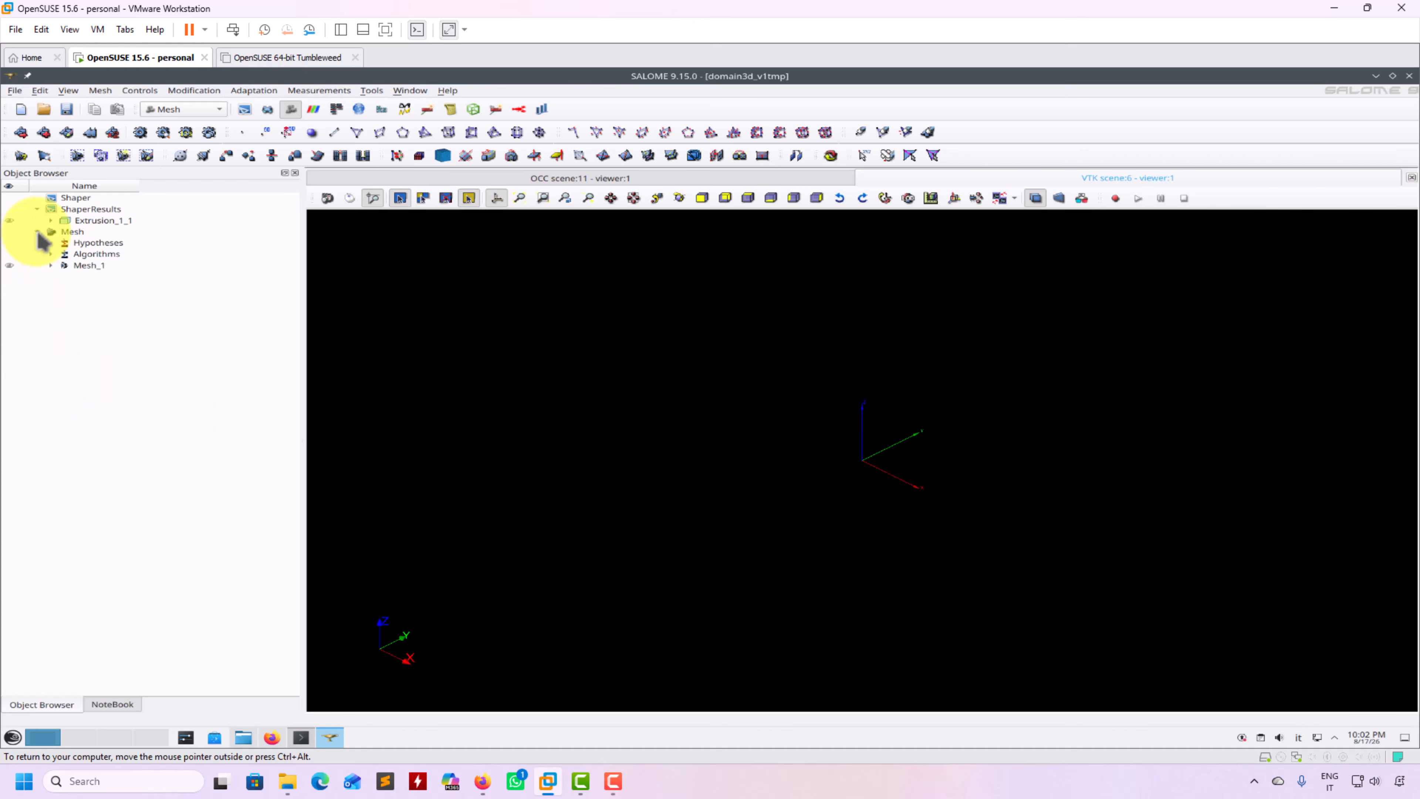
{"action": "left_click", "coordinate": [50, 221]}
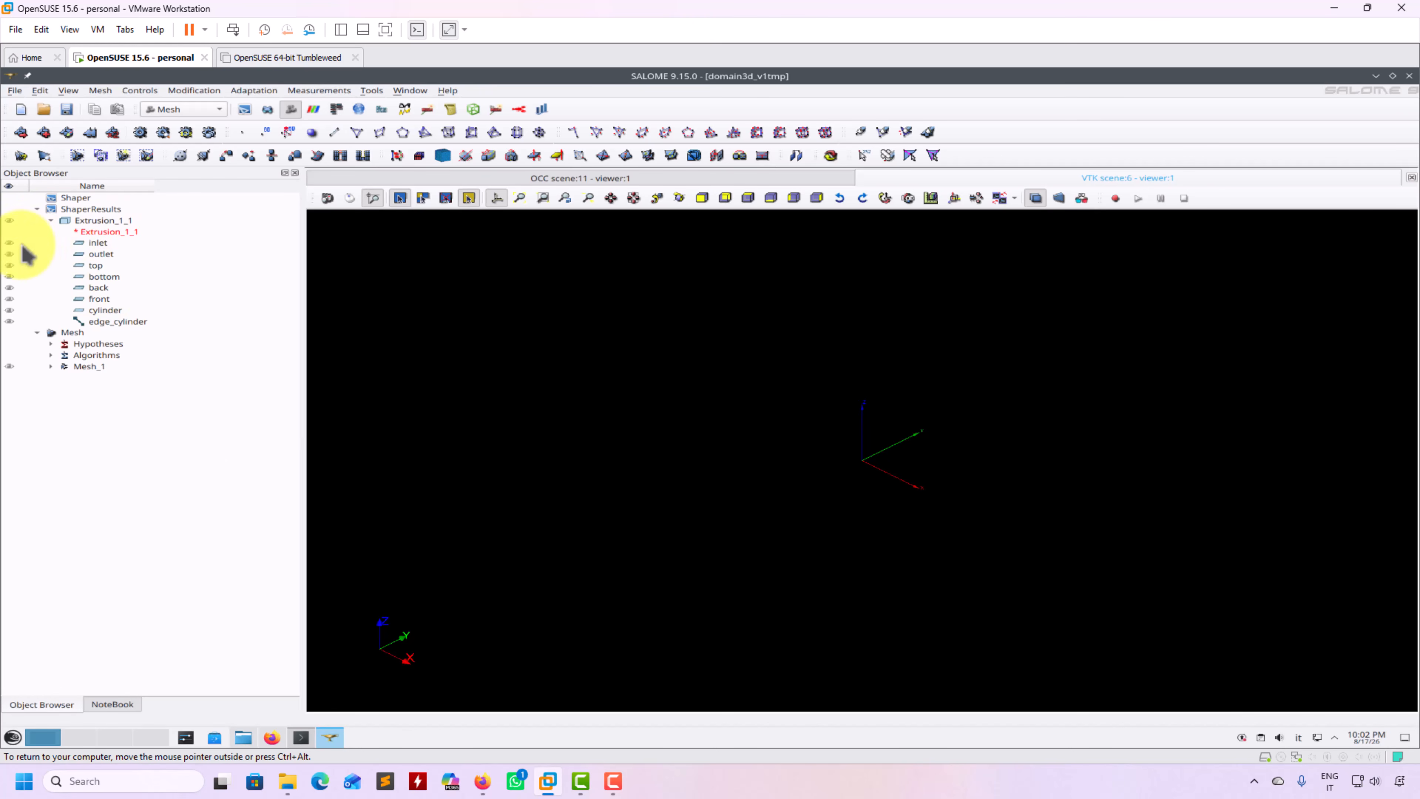
{"action": "left_click", "coordinate": [10, 242]}
{"action": "left_click", "coordinate": [747, 198]}
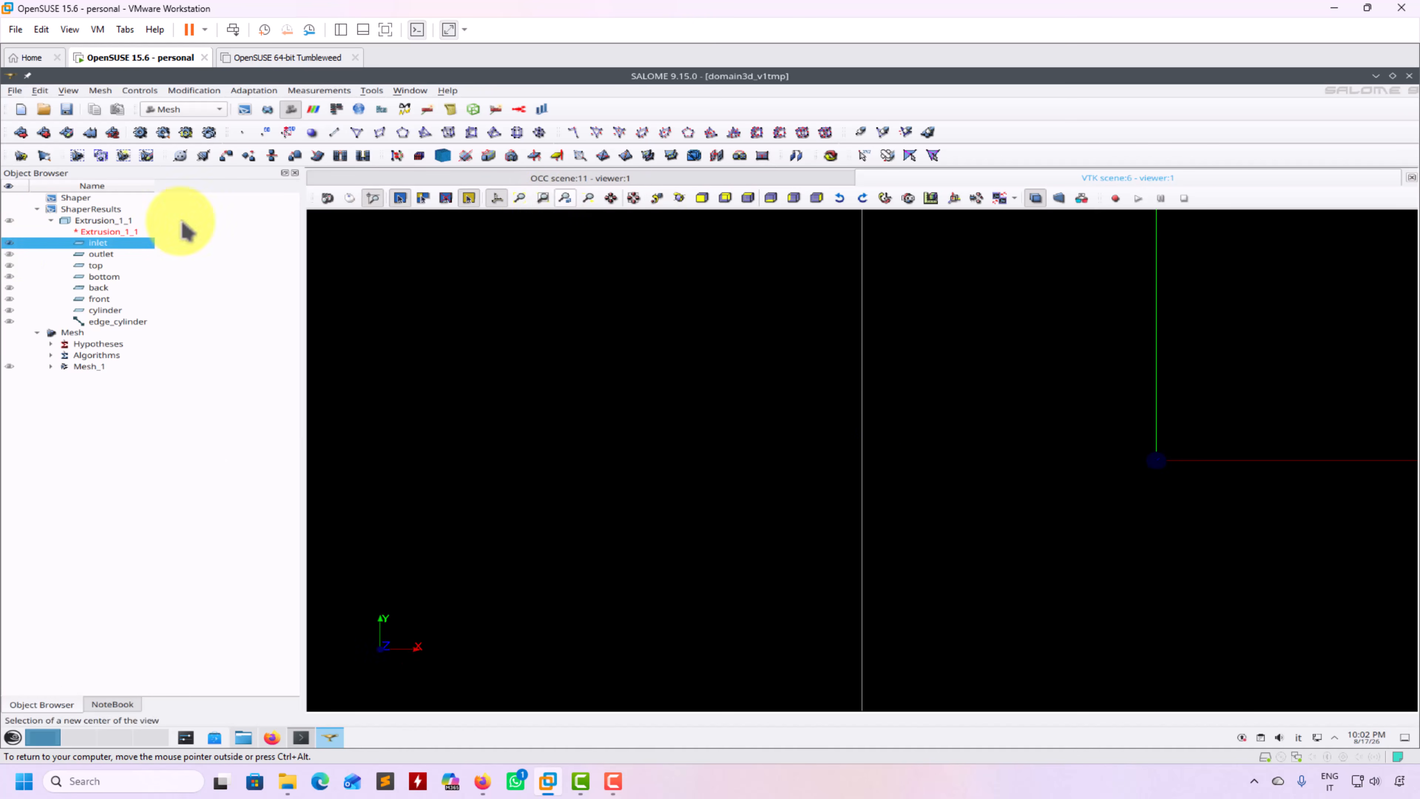
{"action": "left_click", "coordinate": [9, 254]}
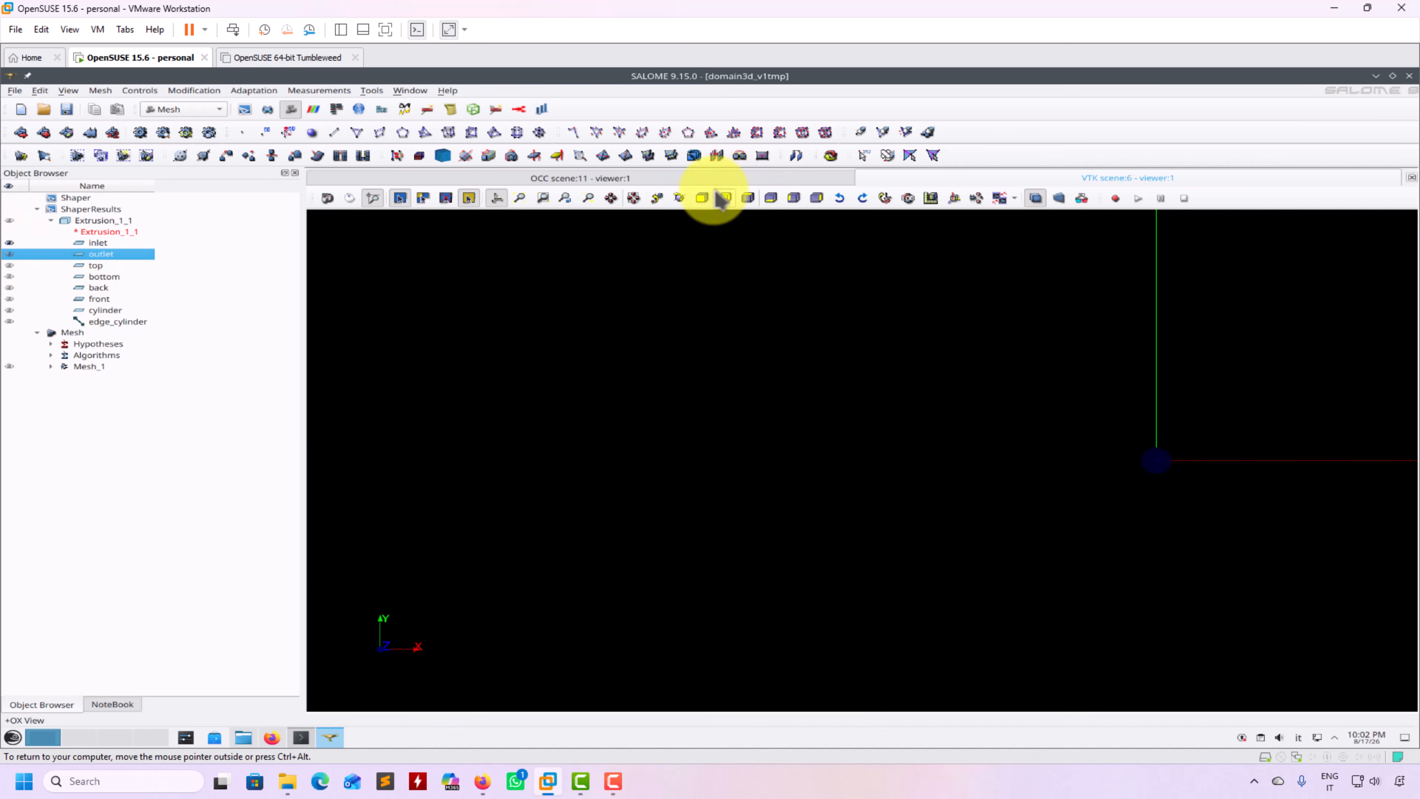
{"action": "left_click", "coordinate": [518, 198]}
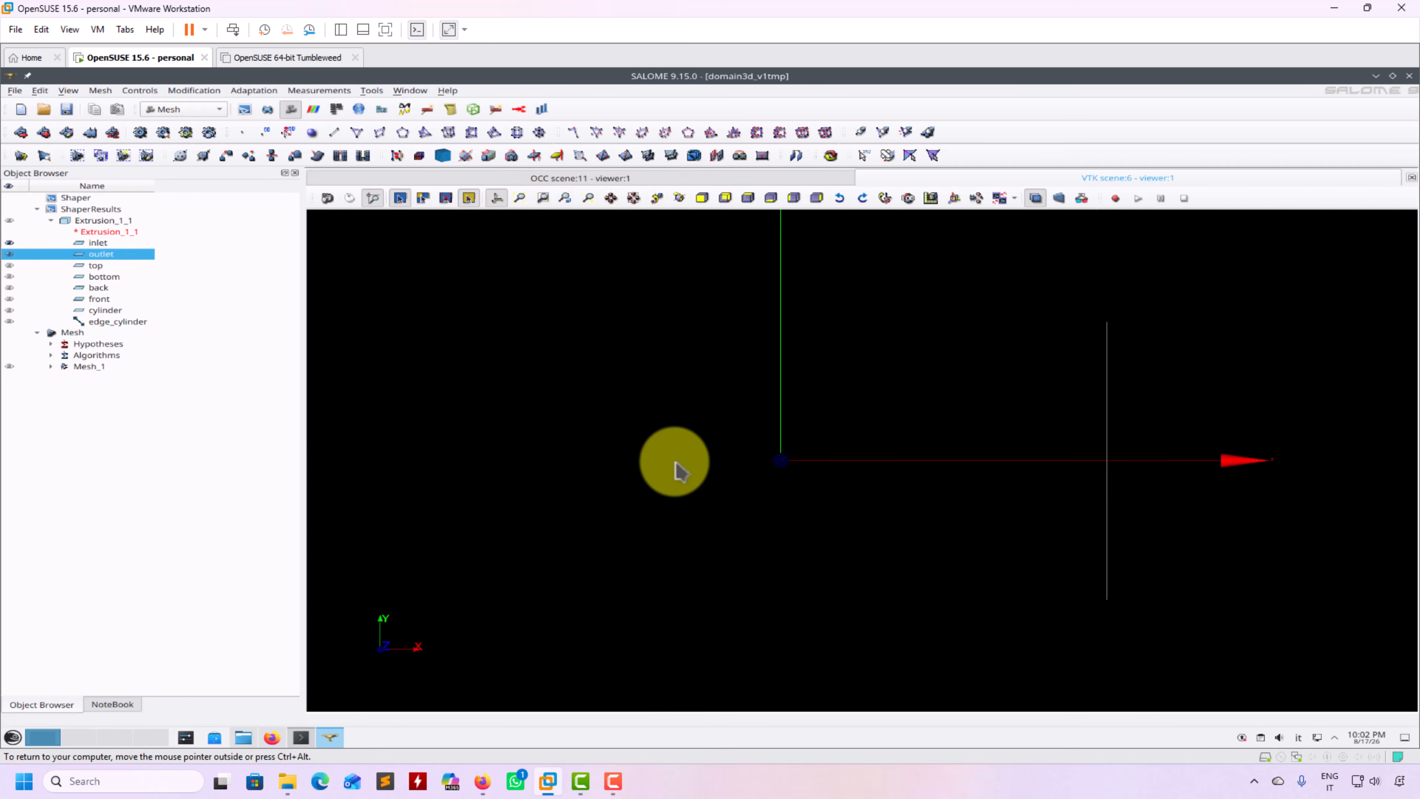
{"action": "scroll", "coordinate": [675, 469], "scroll_direction": "down", "scroll_amount": 3}
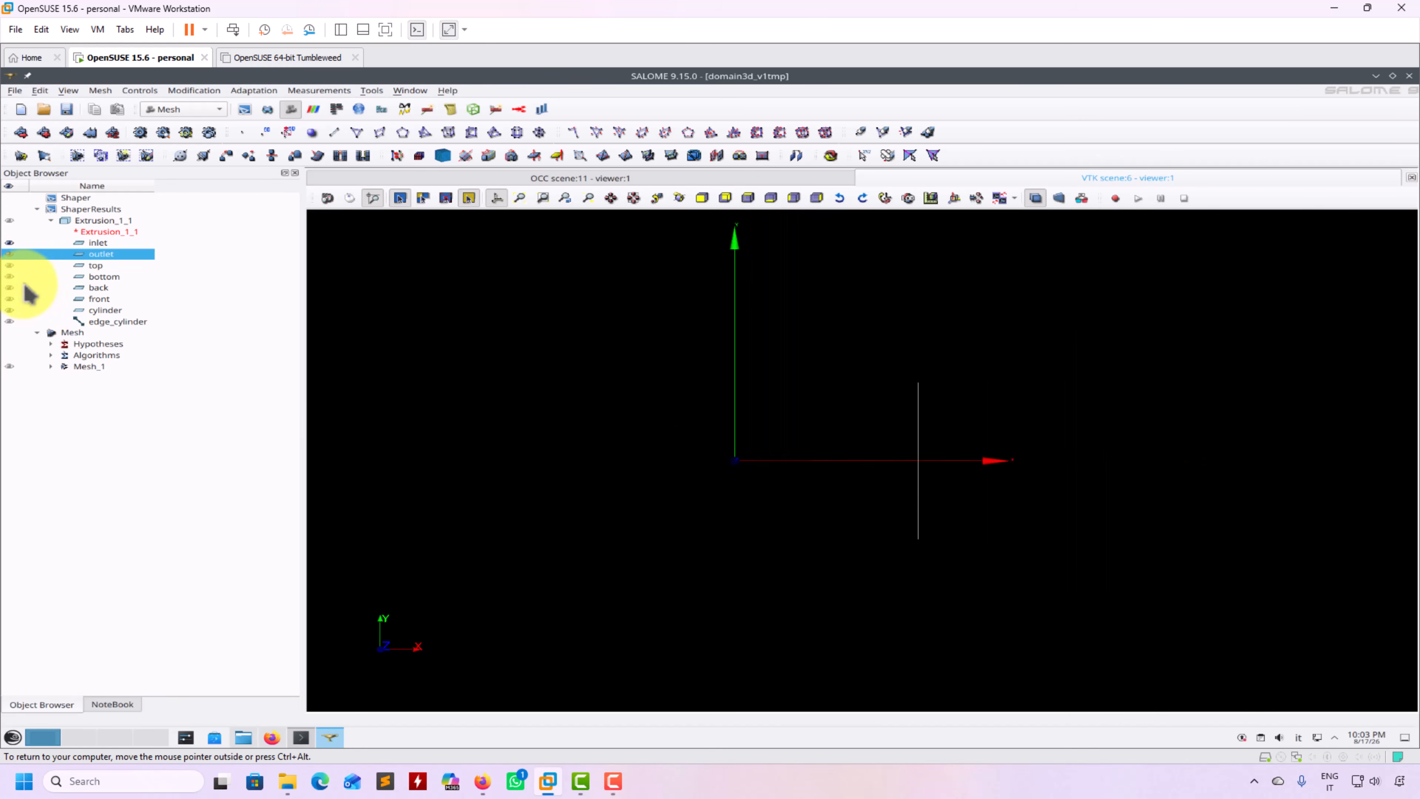
Show the top, bottom and front faces and orbit the plate into perspective
{"action": "left_click", "coordinate": [9, 265]}
{"action": "left_click", "coordinate": [10, 276]}
{"action": "left_click", "coordinate": [9, 299]}
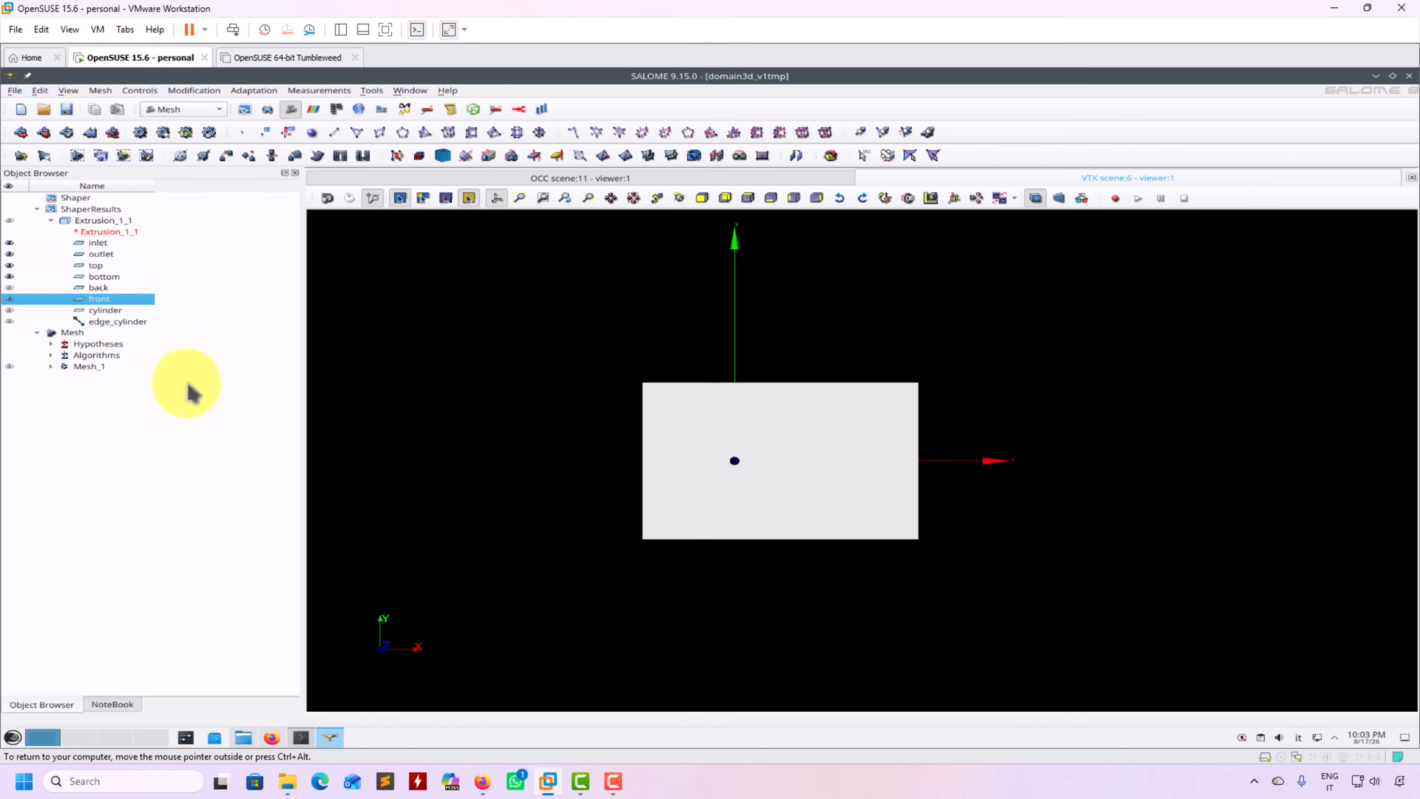
{"action": "left_click_drag", "start_coordinate": [483, 385], "coordinate": [777, 470]}
{"action": "left_click", "coordinate": [350, 197]}
{"action": "left_click_drag", "start_coordinate": [501, 403], "coordinate": [675, 454]}
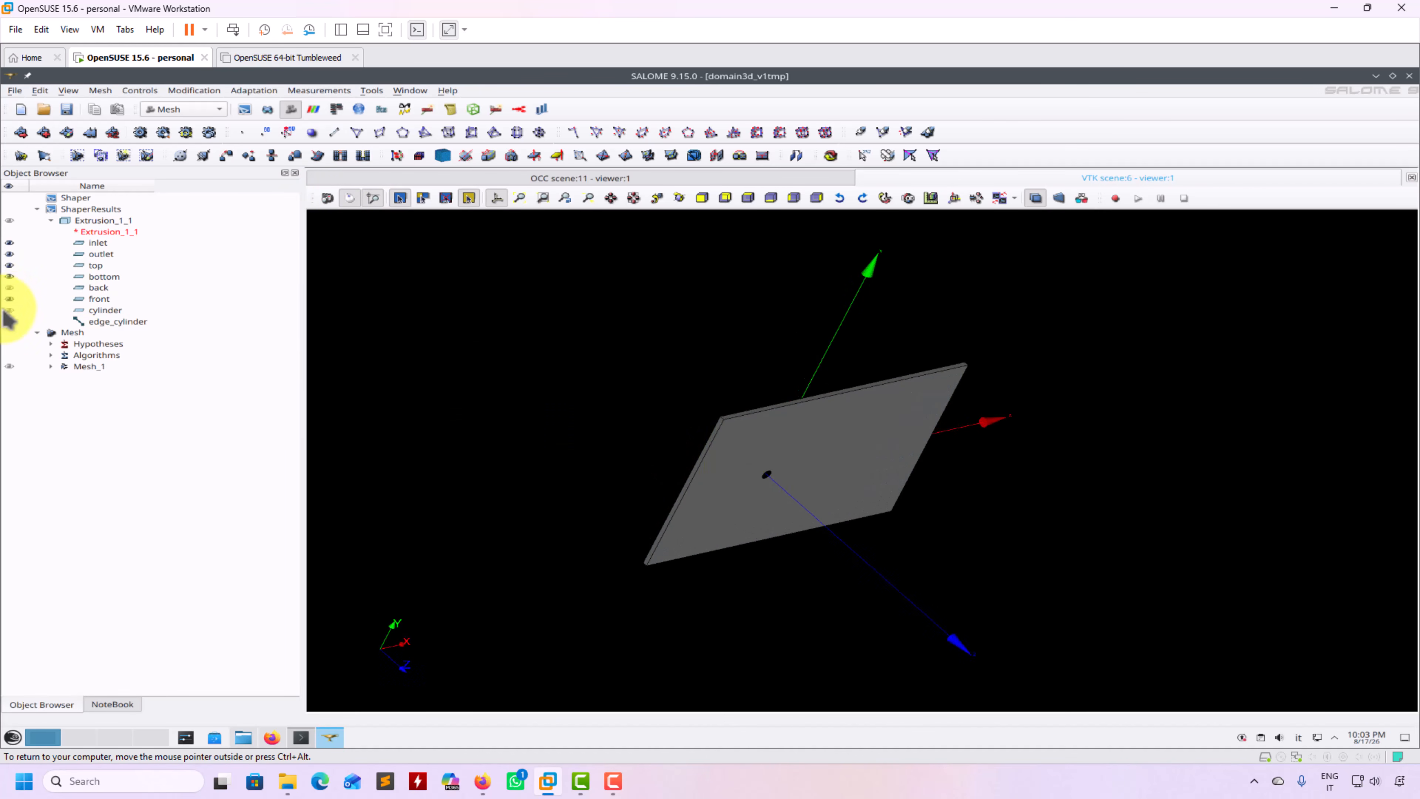
Reduce the front face to its outline, show the cylinder face, and expand Mesh_1
{"action": "left_click", "coordinate": [9, 299]}
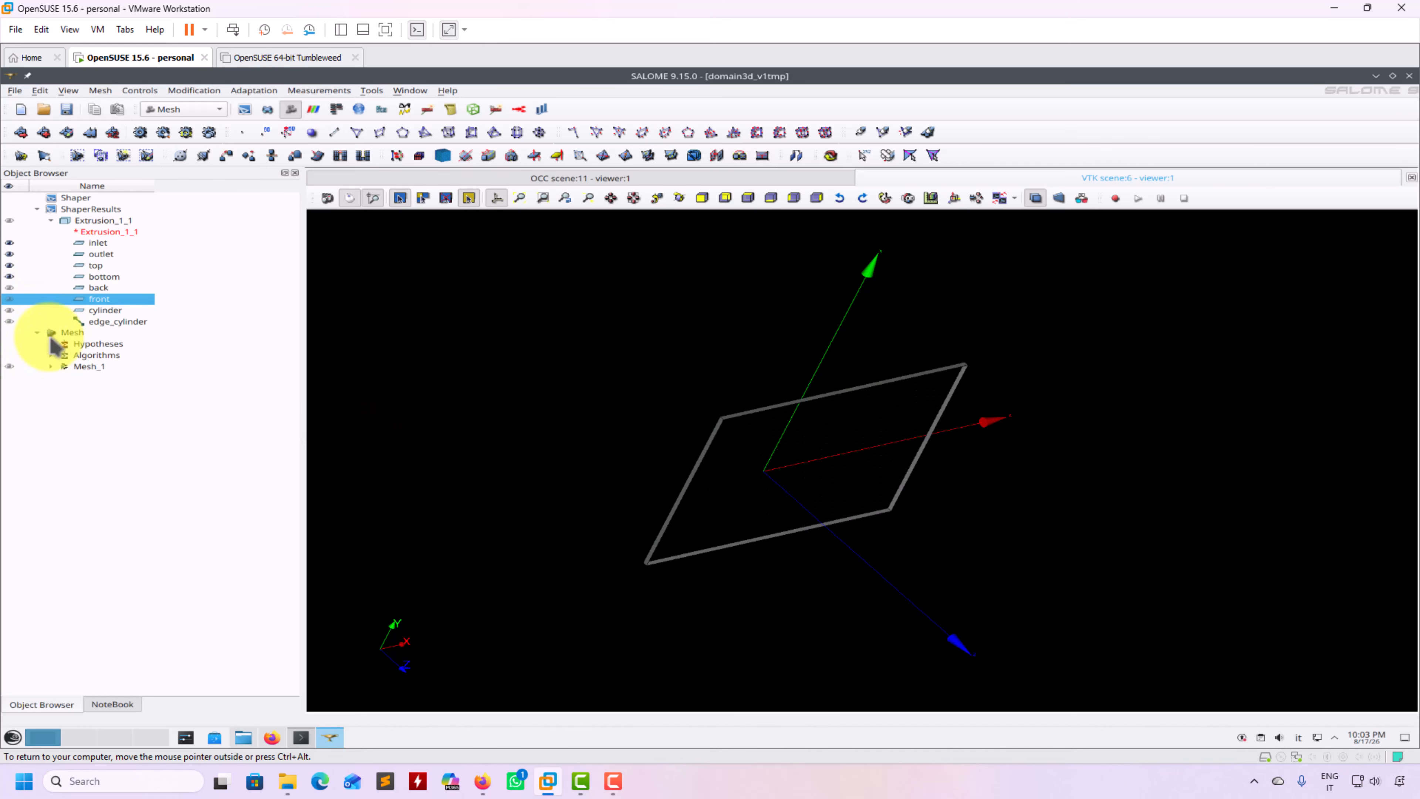
{"action": "left_click", "coordinate": [9, 310]}
{"action": "left_click_drag", "start_coordinate": [481, 413], "coordinate": [428, 380]}
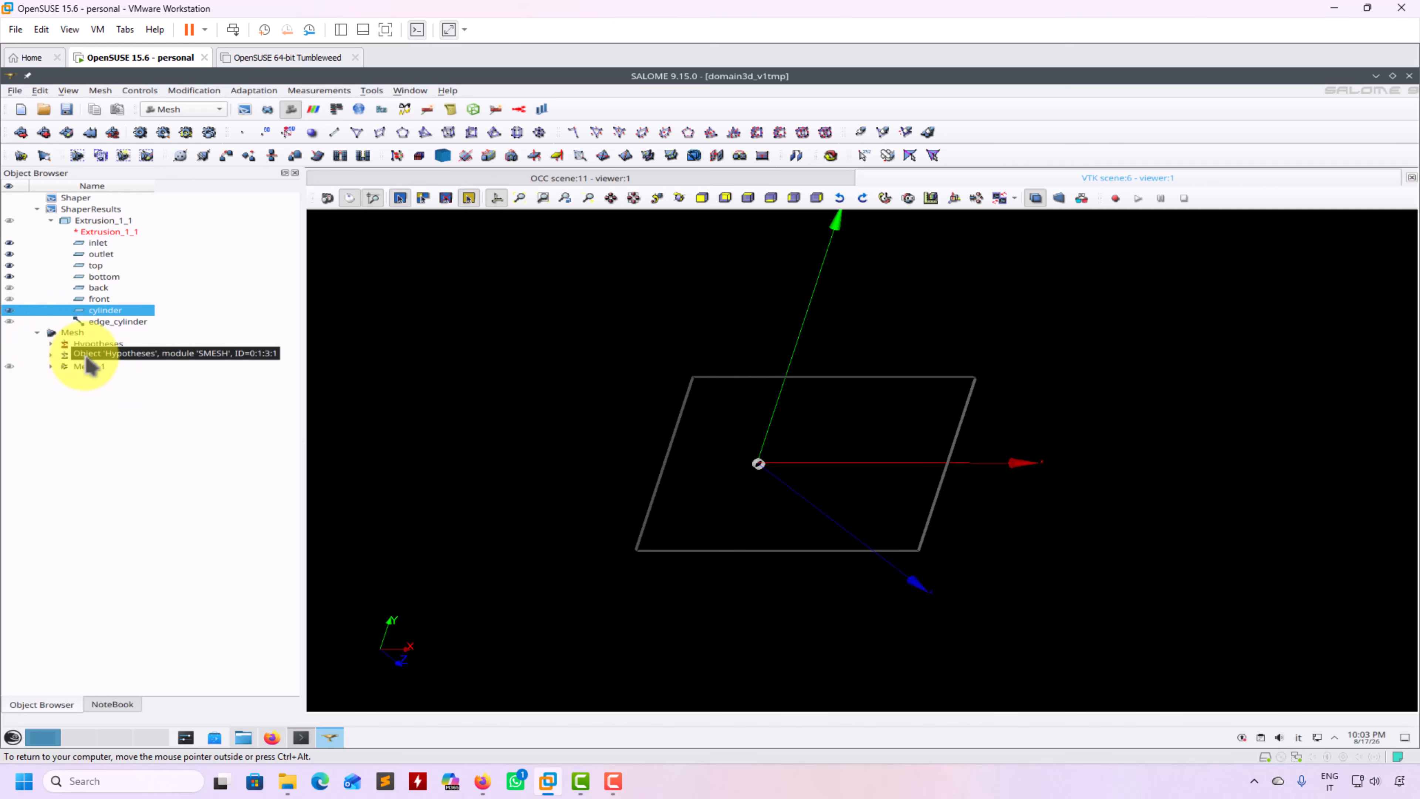
{"action": "left_click", "coordinate": [64, 436]}
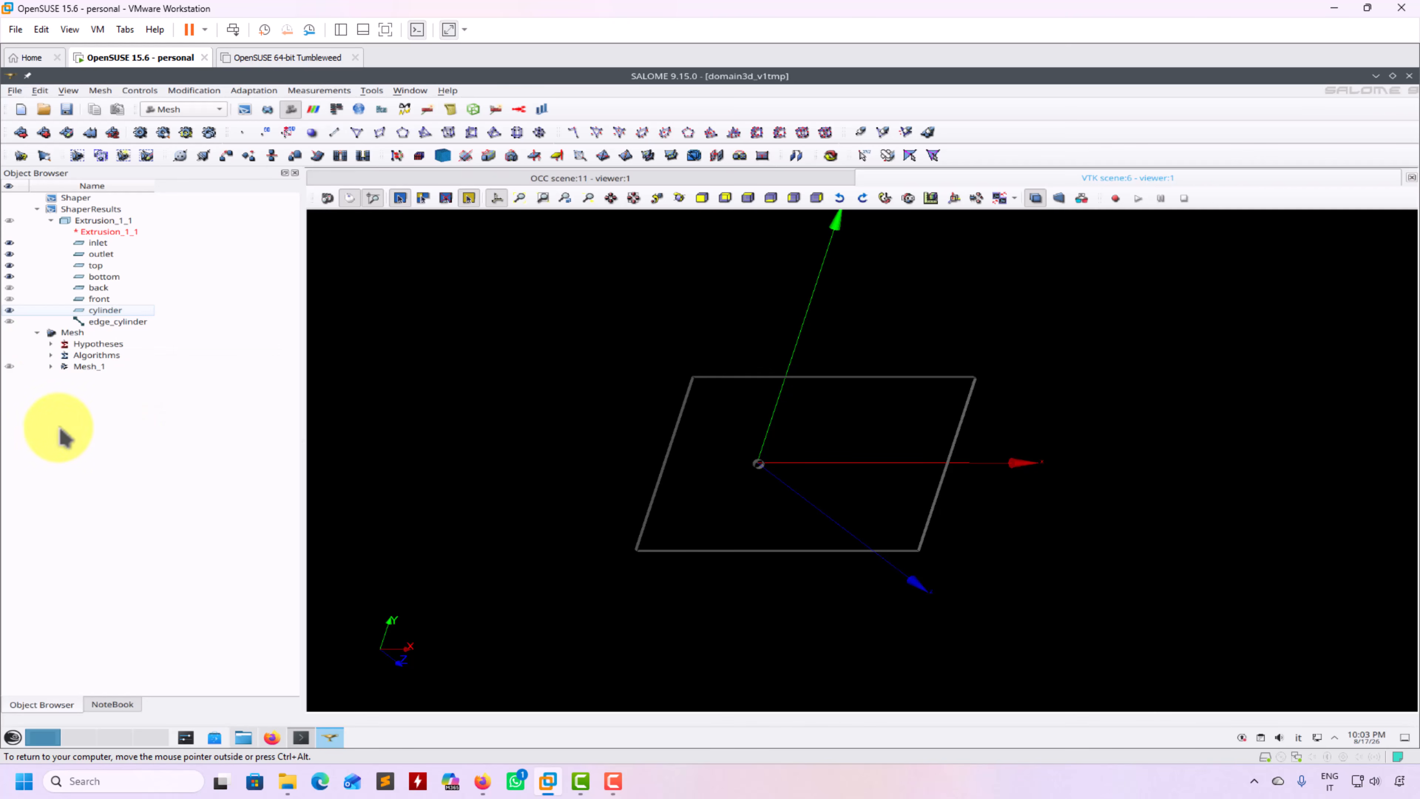
{"action": "left_click", "coordinate": [50, 366]}
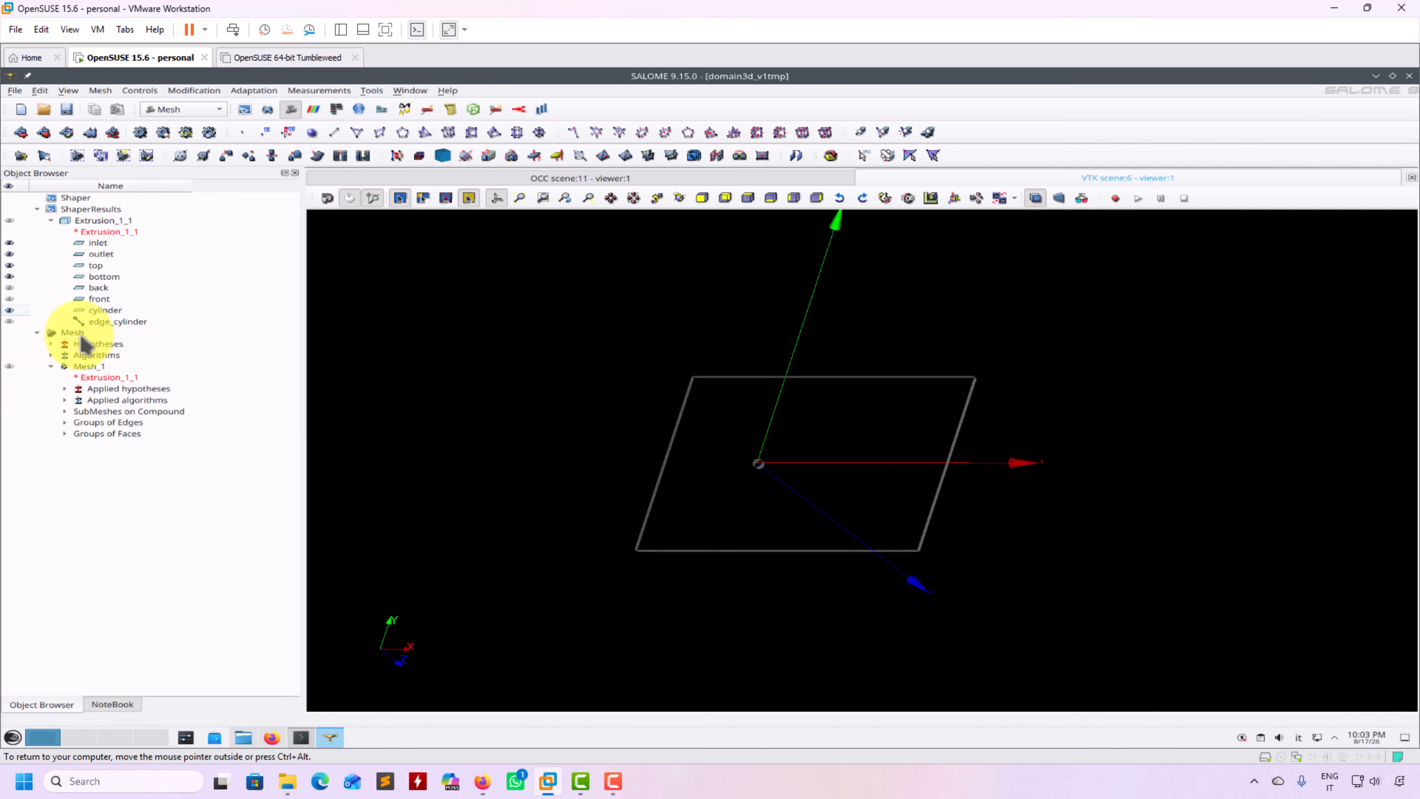
Open Mesh_1 for editing and review its 1D algorithm and hypothesis options
{"action": "right_click", "coordinate": [100, 376]}
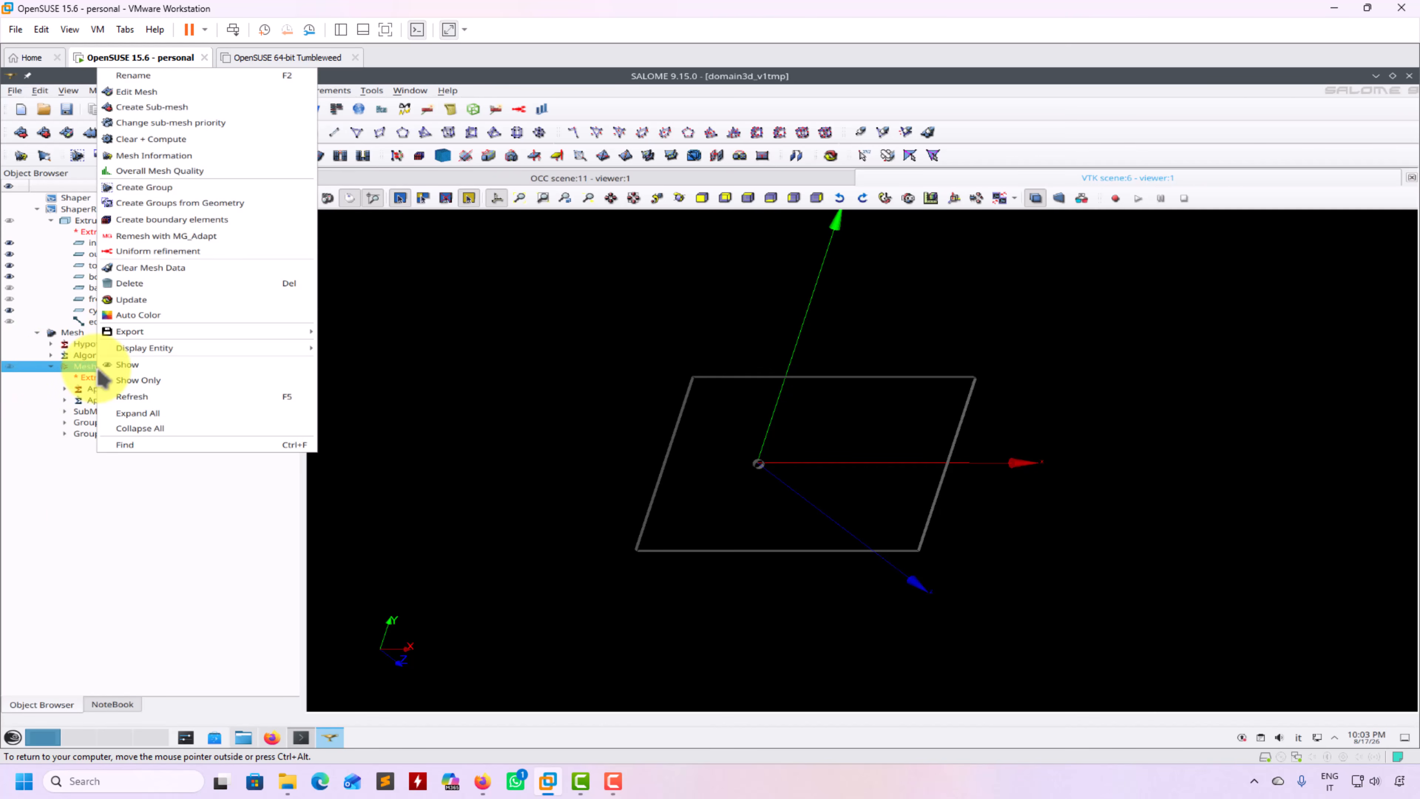
{"action": "left_click", "coordinate": [134, 103]}
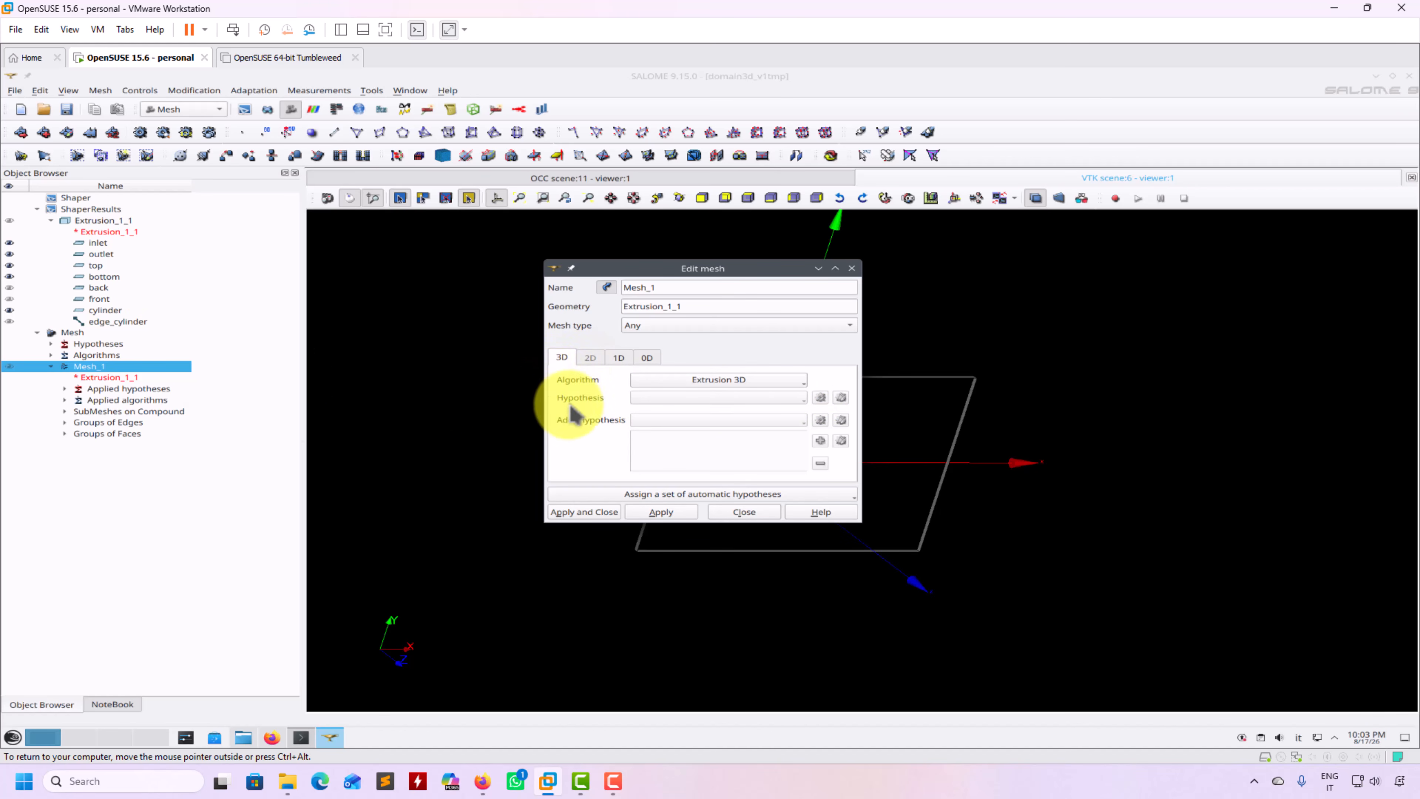
{"action": "left_click", "coordinate": [620, 358]}
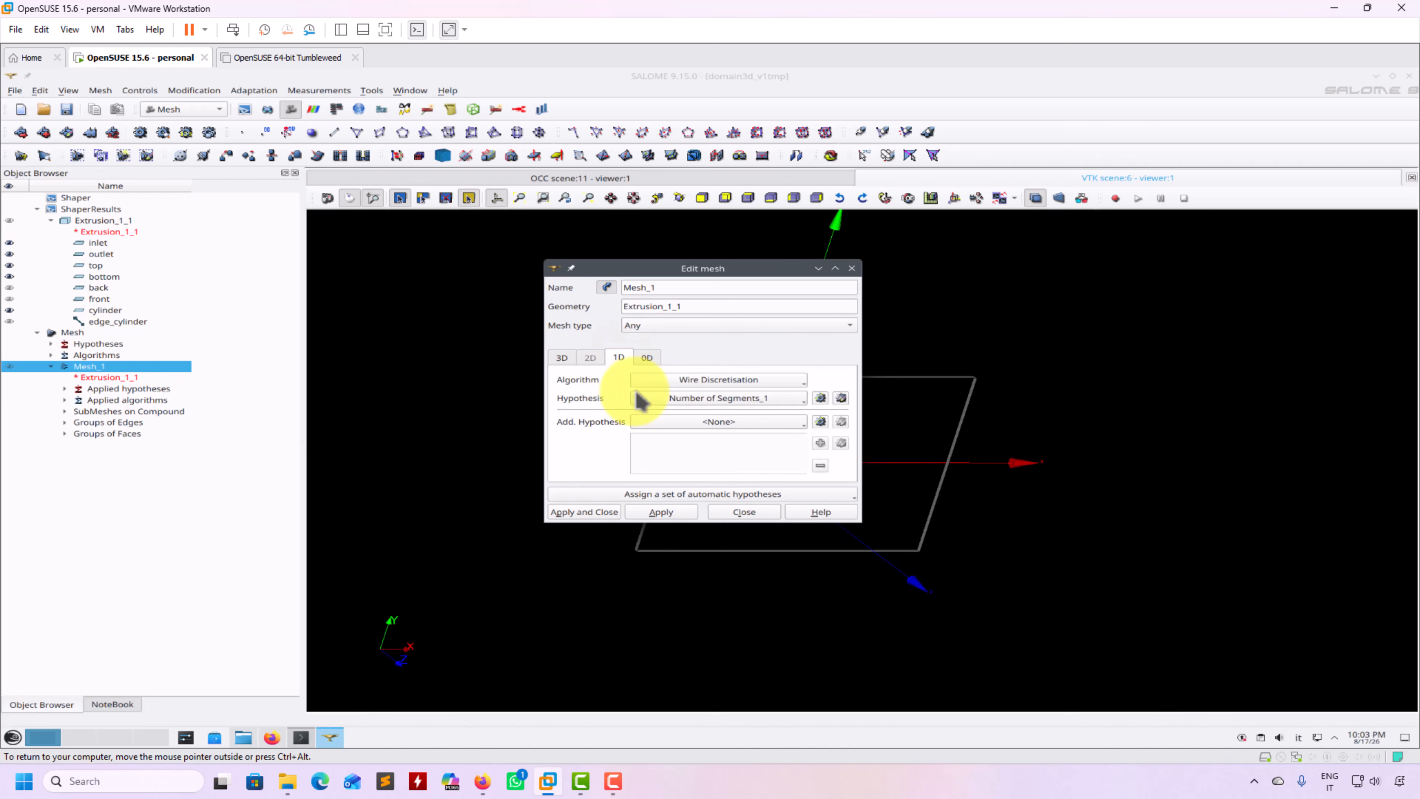
{"action": "left_click", "coordinate": [802, 382]}
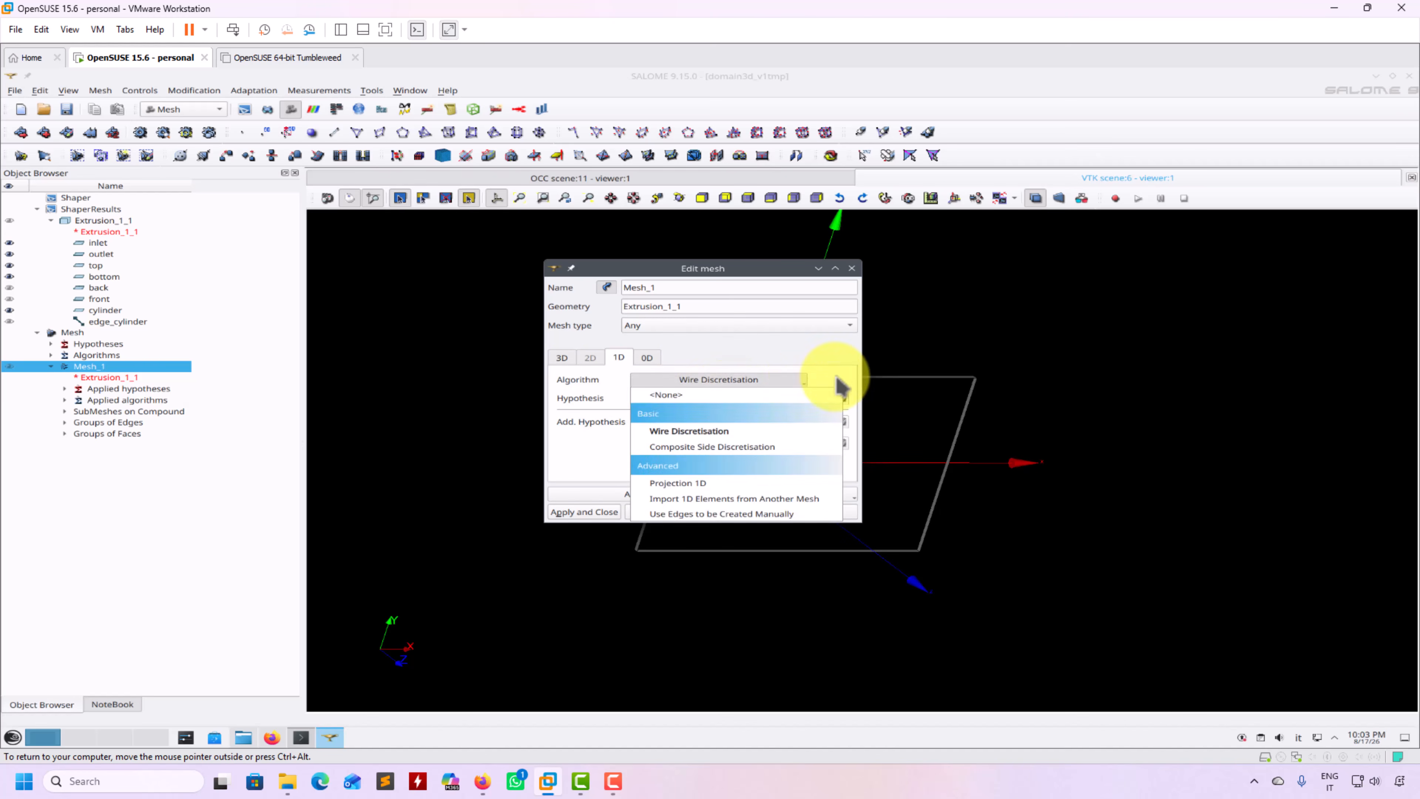
{"action": "left_click", "coordinate": [847, 376]}
{"action": "left_click", "coordinate": [796, 400]}
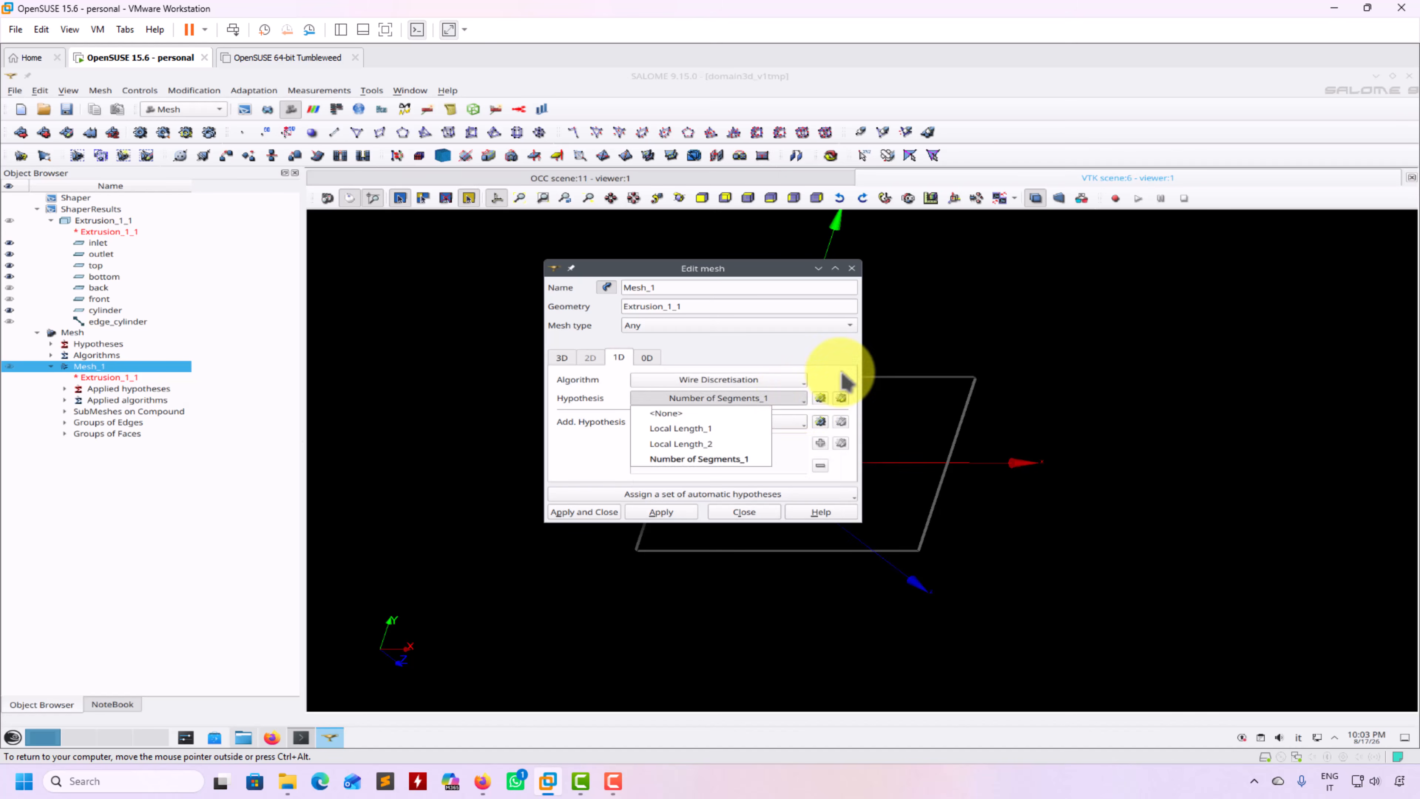
{"action": "left_click", "coordinate": [821, 398]}
{"action": "left_click", "coordinate": [820, 397]}
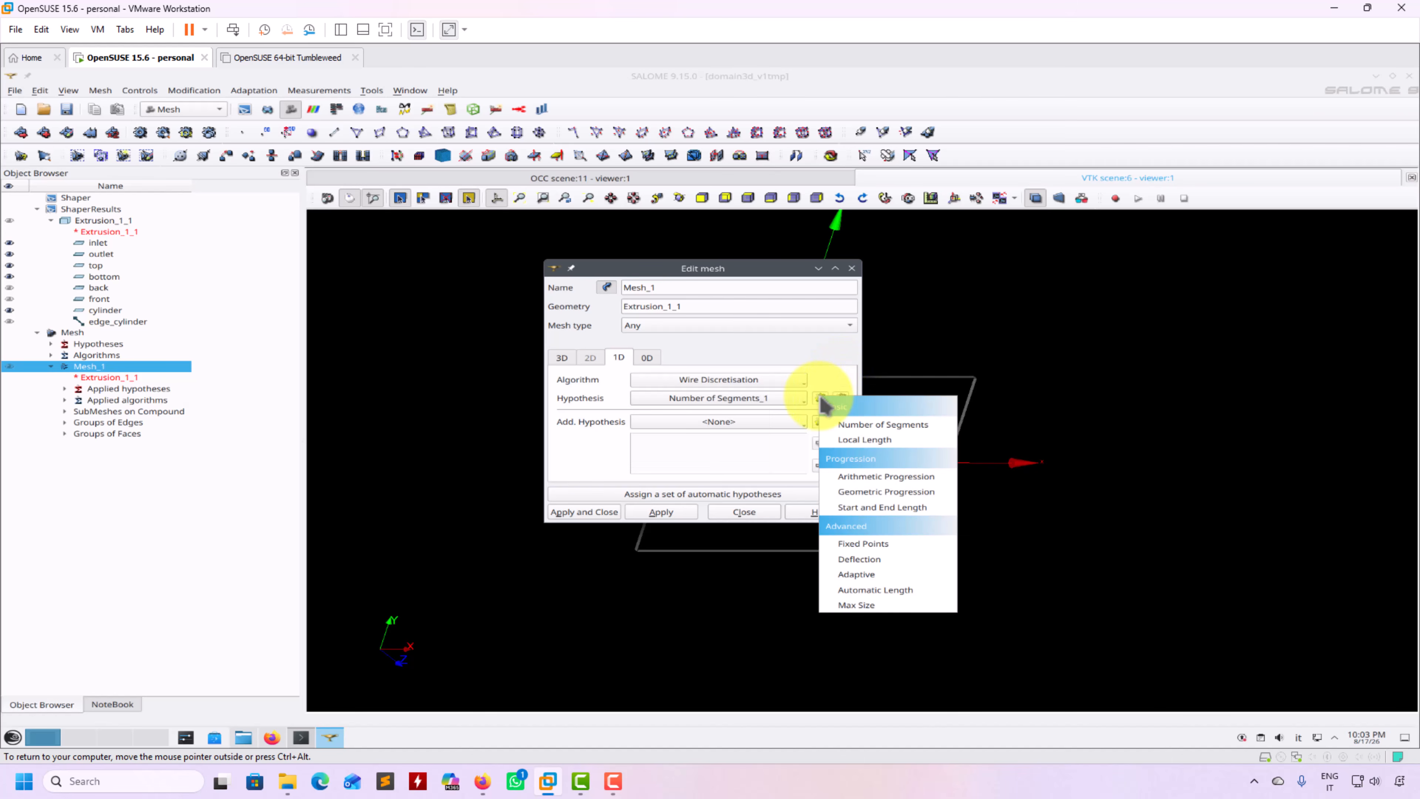
{"action": "left_click", "coordinate": [856, 373]}
Inspect the Number of Segments_1 hypothesis, discard the edit, and close the mesh settings unchanged
{"action": "left_click", "coordinate": [846, 400]}
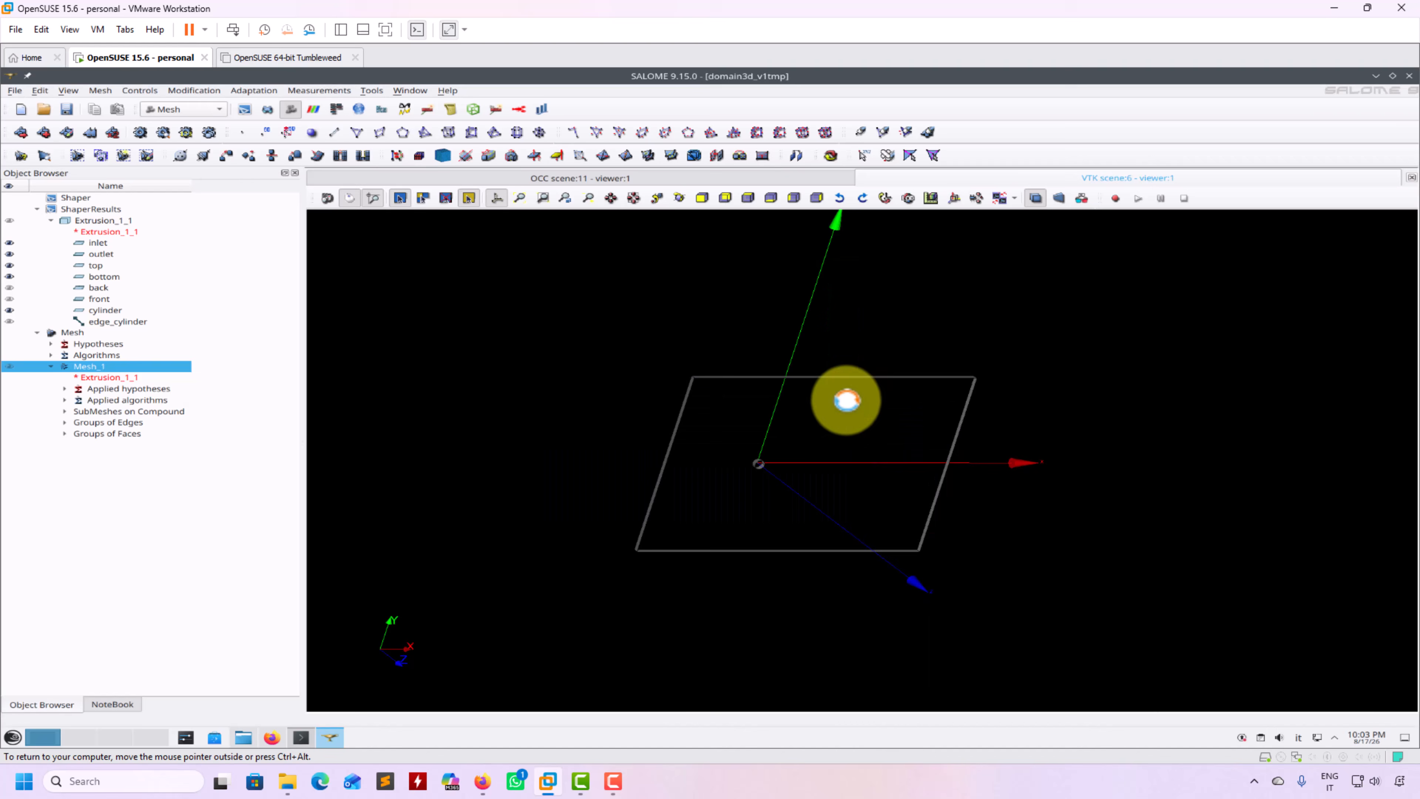
{"action": "left_click", "coordinate": [651, 371]}
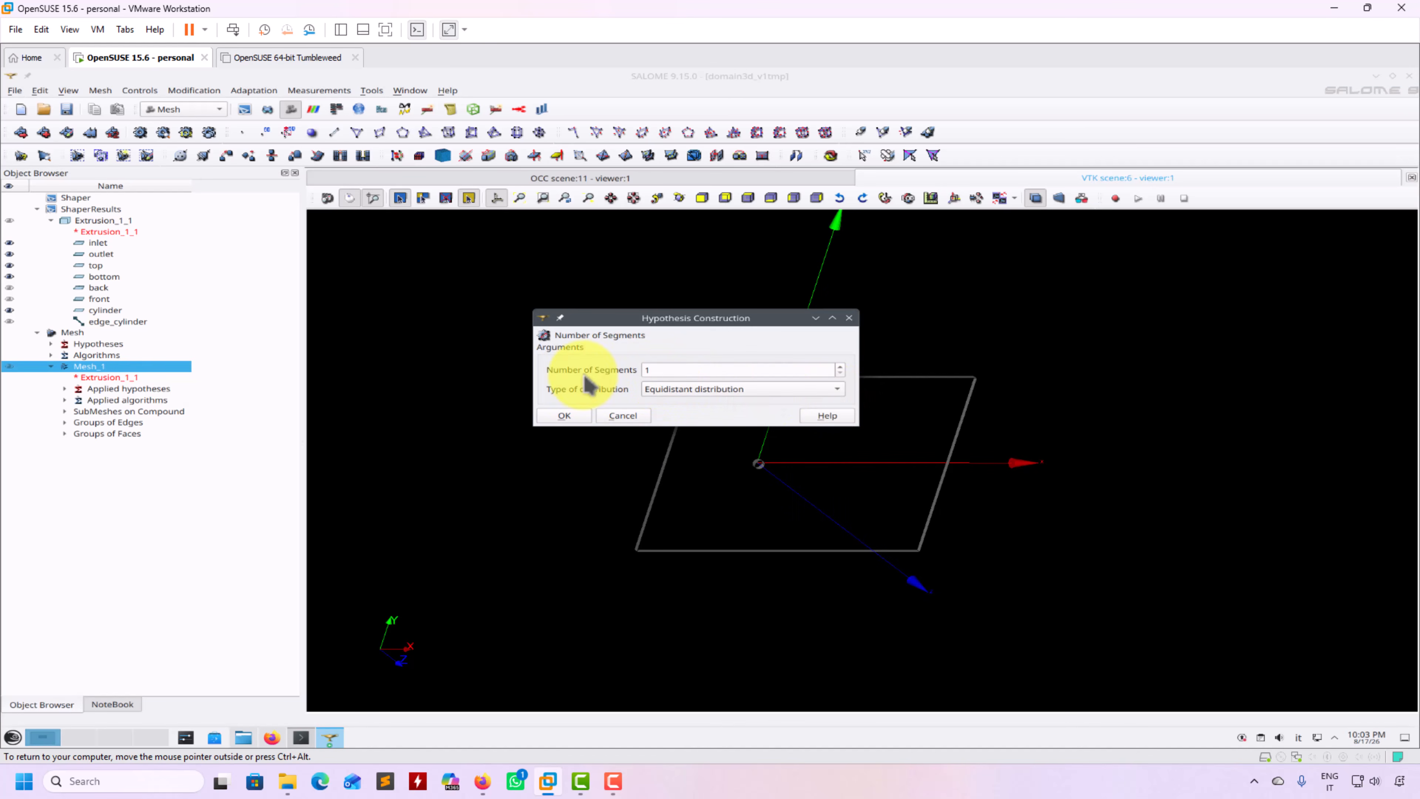
{"action": "key", "text": "BackSpace"}
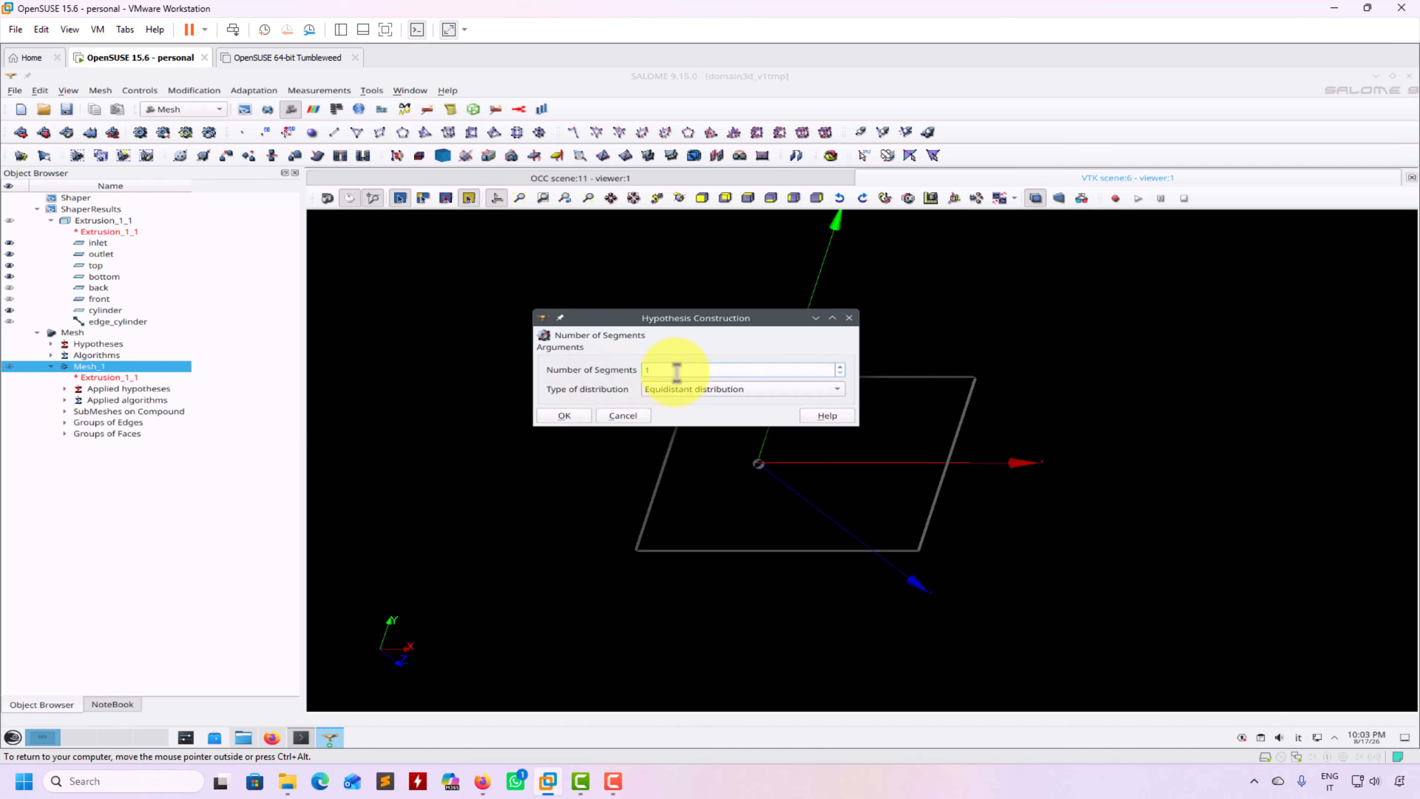
{"action": "left_click", "coordinate": [625, 416]}
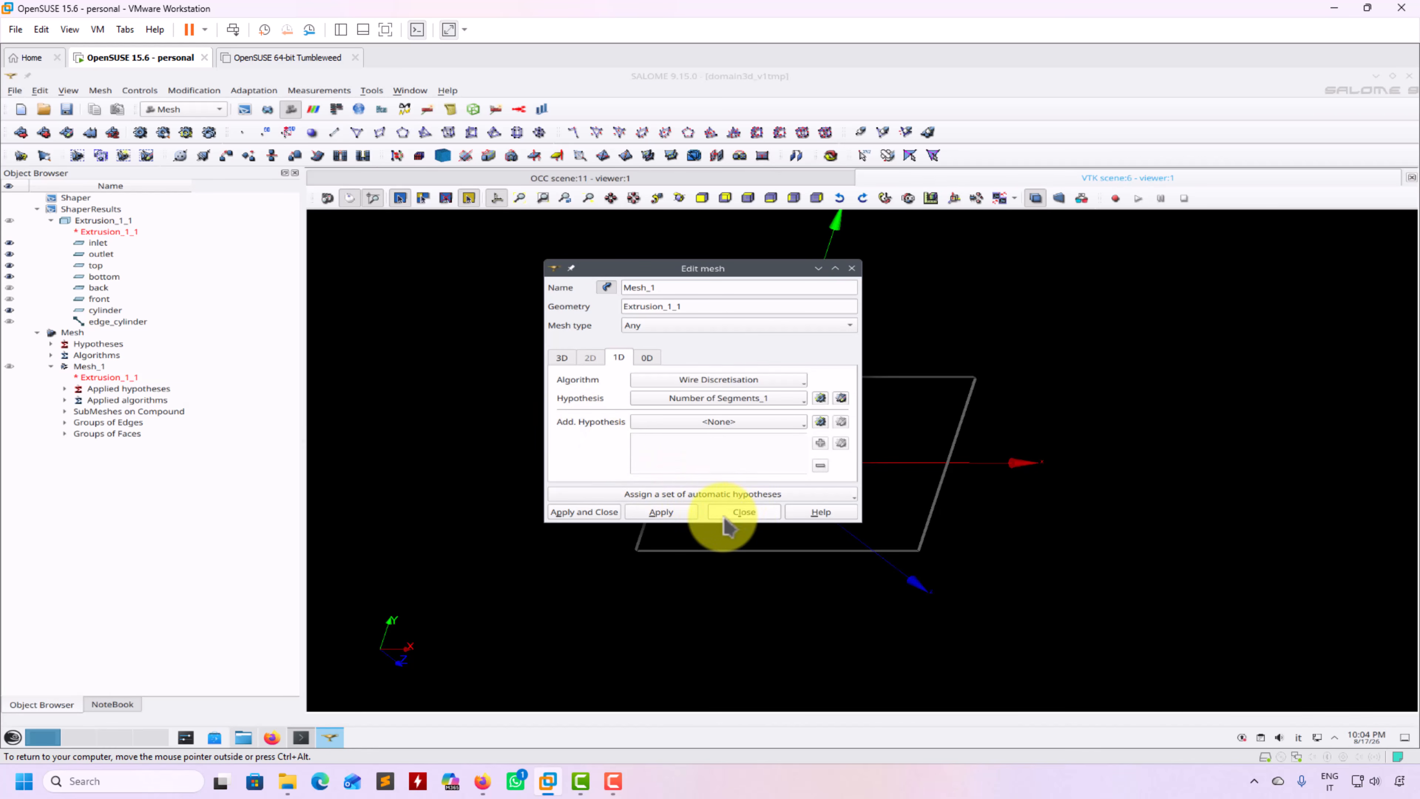
{"action": "left_click", "coordinate": [740, 512]}
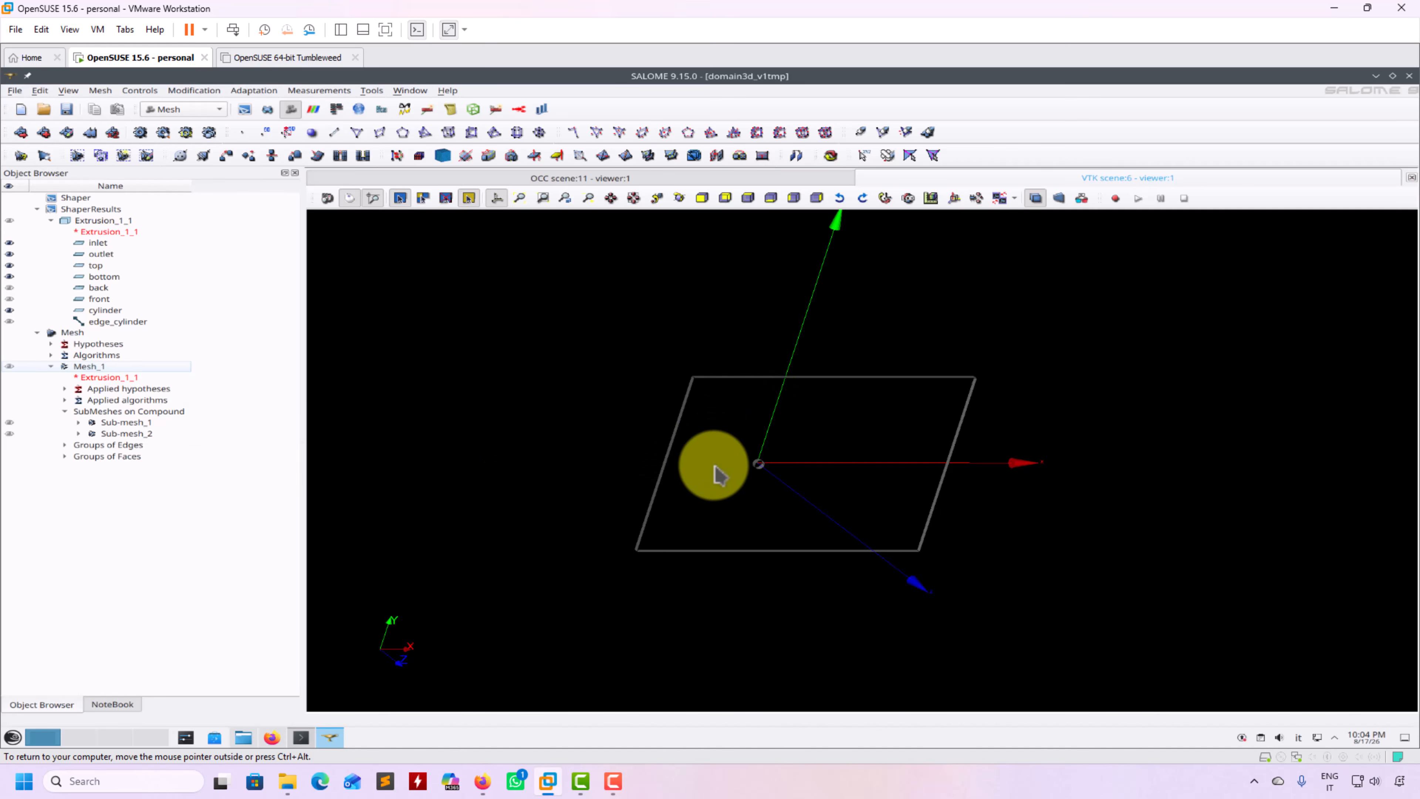
Expand Sub-mesh_1, open its settings and review the available 2D hypotheses
{"action": "left_click", "coordinate": [78, 422]}
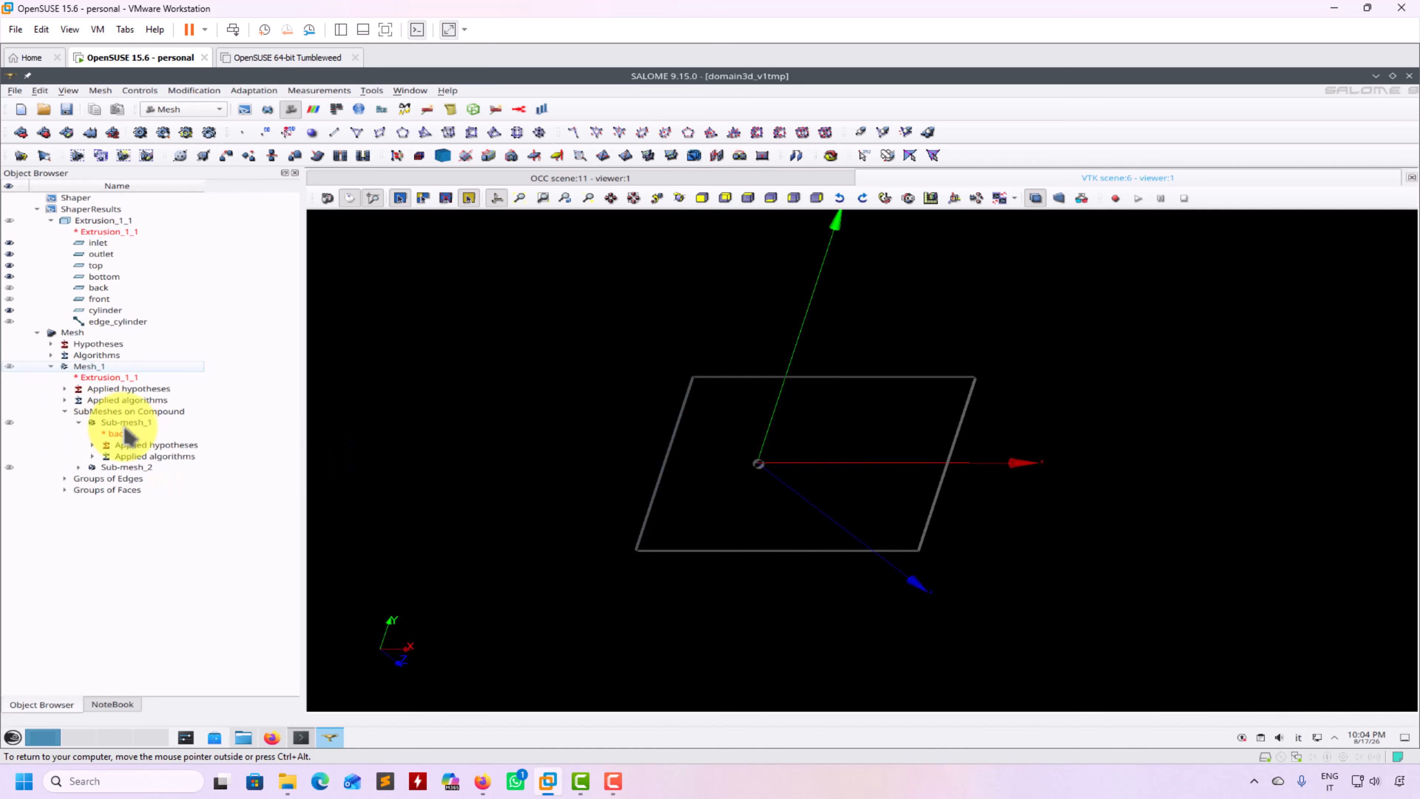
{"action": "right_click", "coordinate": [130, 425]}
{"action": "left_click", "coordinate": [170, 443]}
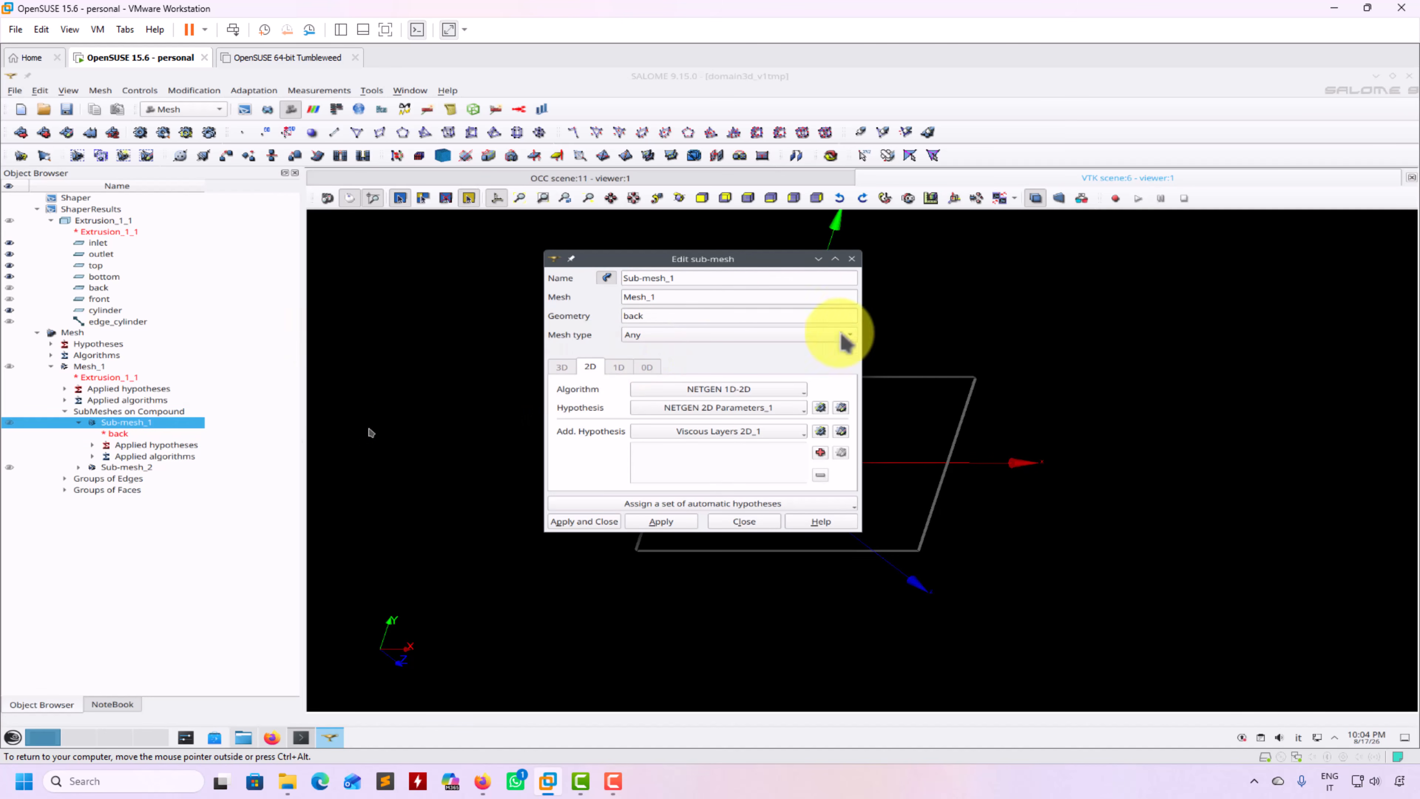
{"action": "left_click_drag", "start_coordinate": [731, 258], "coordinate": [515, 357]}
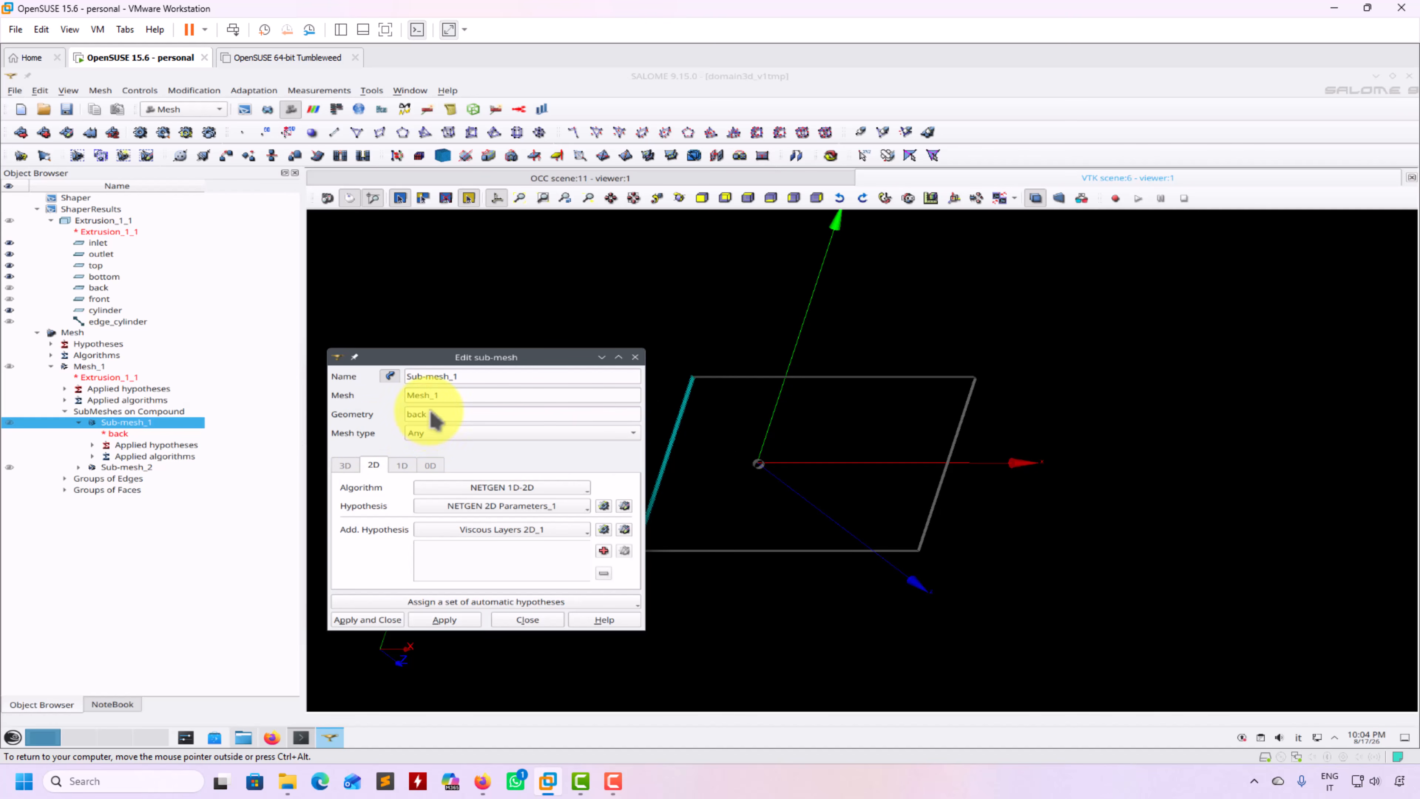
{"action": "left_click", "coordinate": [580, 506]}
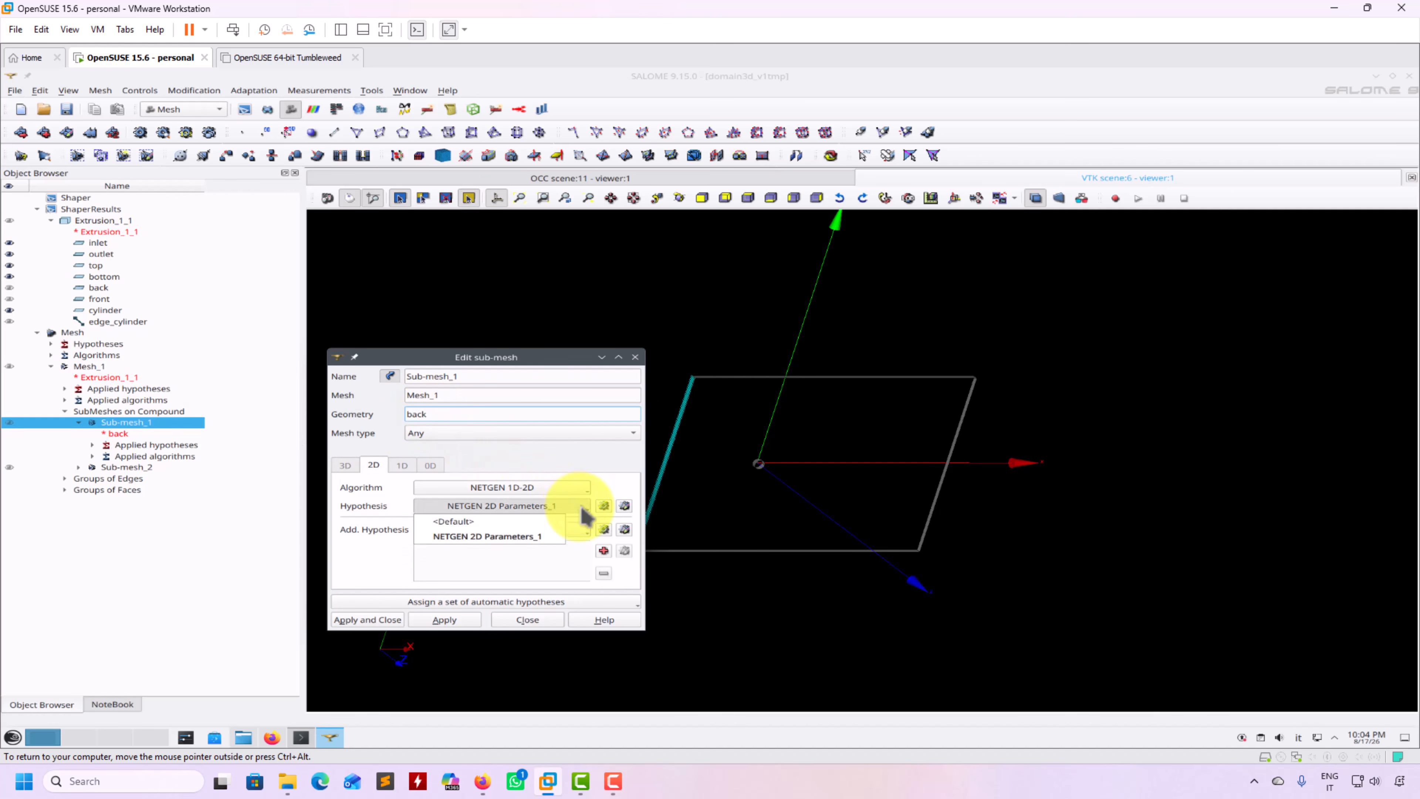
{"action": "left_click", "coordinate": [626, 475]}
Preview a new NETGEN 2D Parameters hypothesis, cancel it, and close Sub-mesh_1's settings unchanged
{"action": "left_click", "coordinate": [604, 506]}
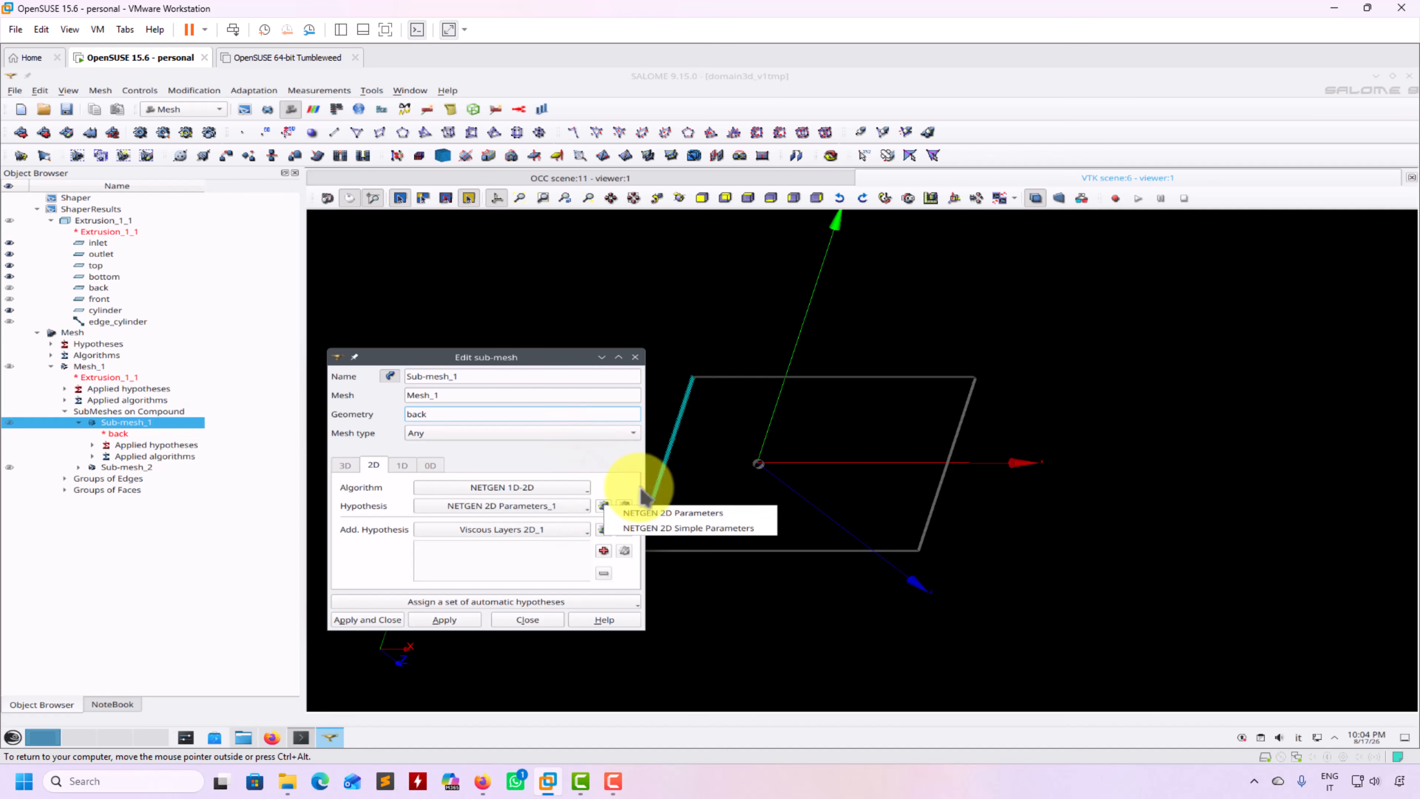
{"action": "left_click", "coordinate": [616, 472]}
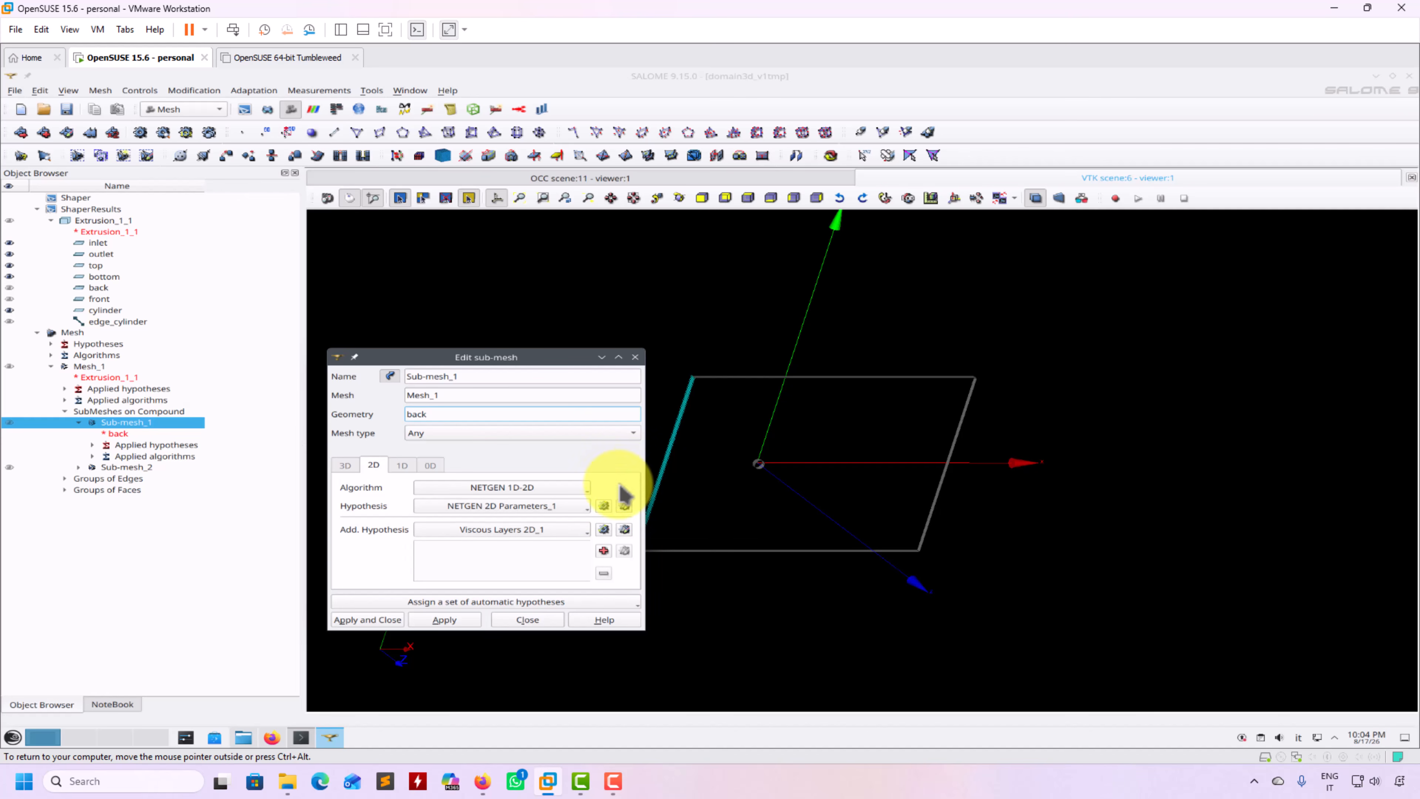
{"action": "left_click", "coordinate": [604, 506]}
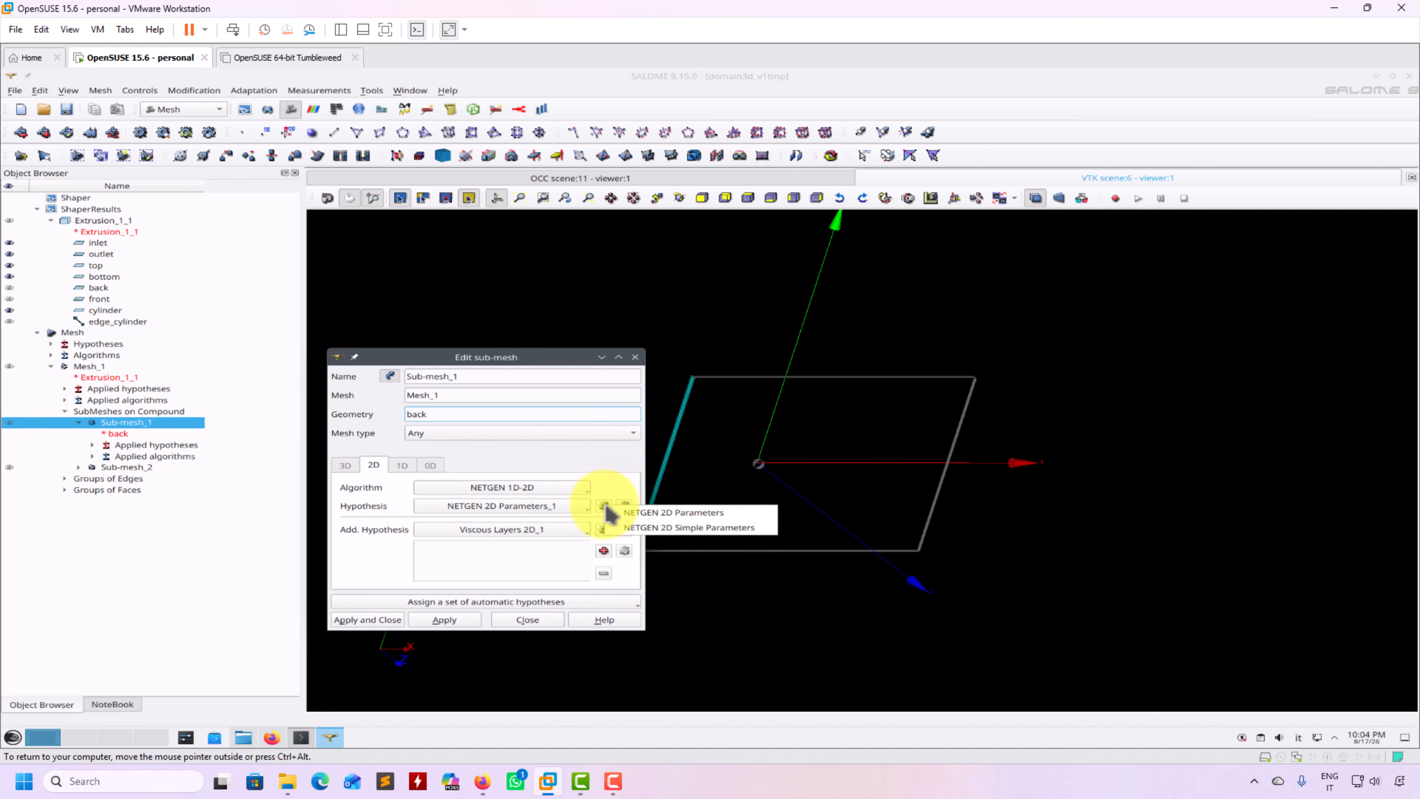
{"action": "left_click", "coordinate": [643, 513]}
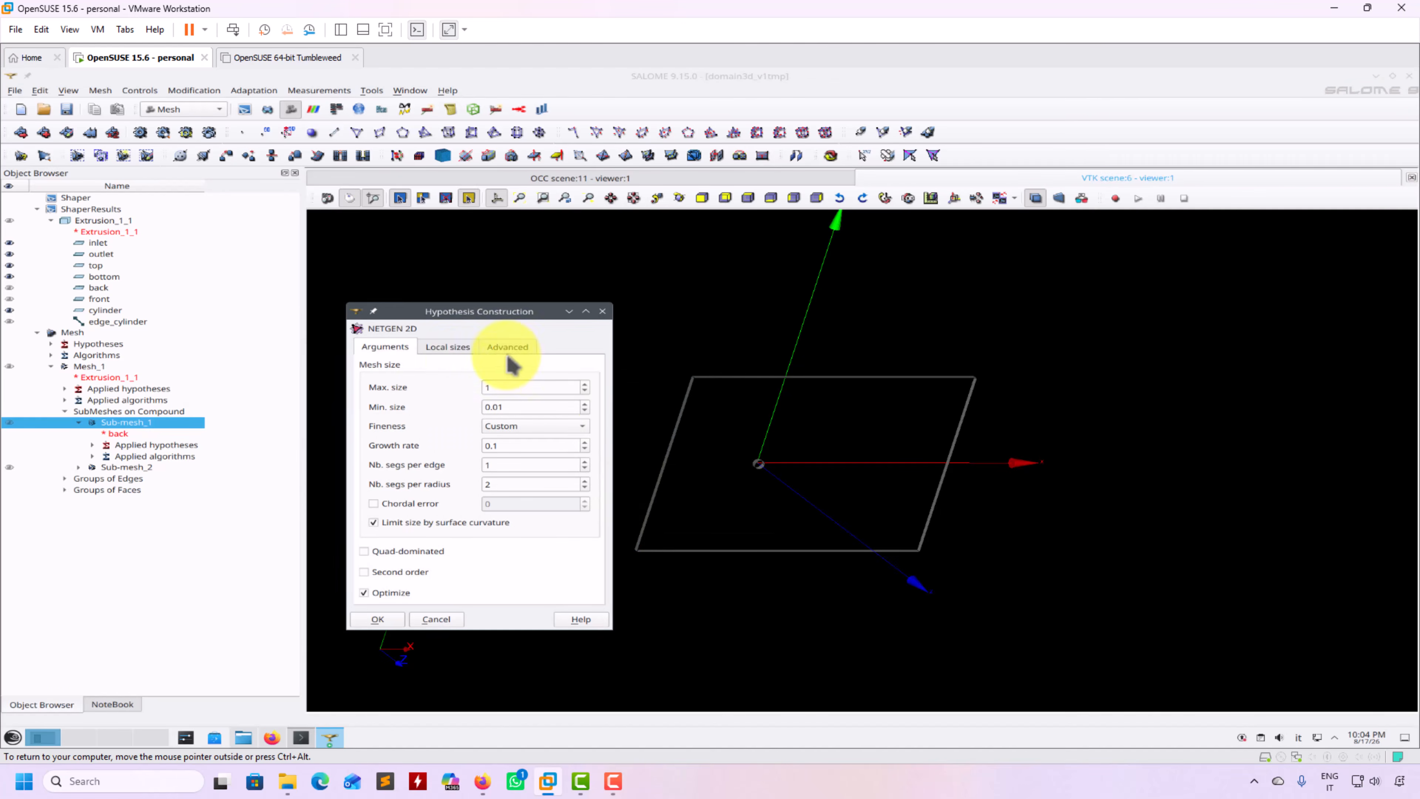
{"action": "left_click", "coordinate": [454, 356]}
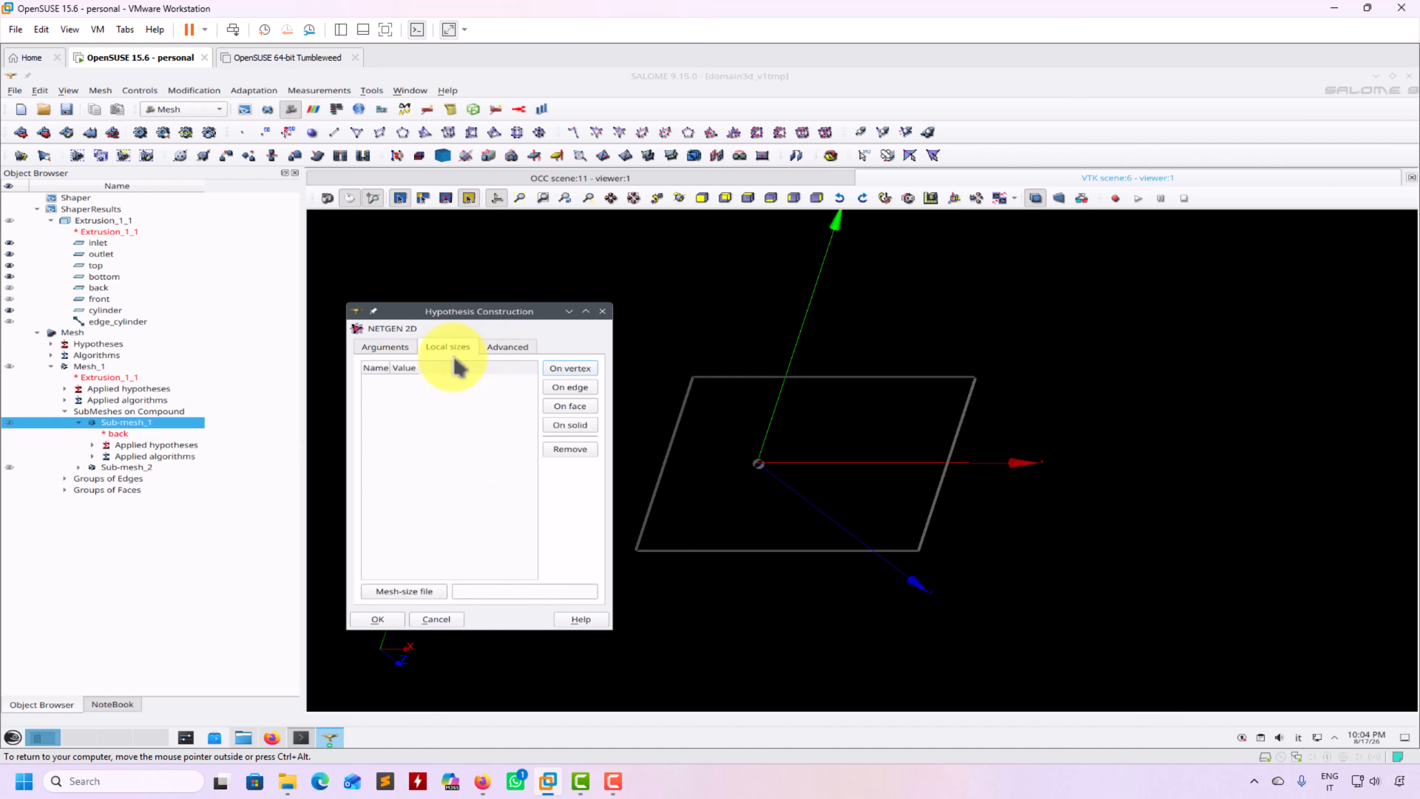
{"action": "left_click", "coordinate": [391, 354]}
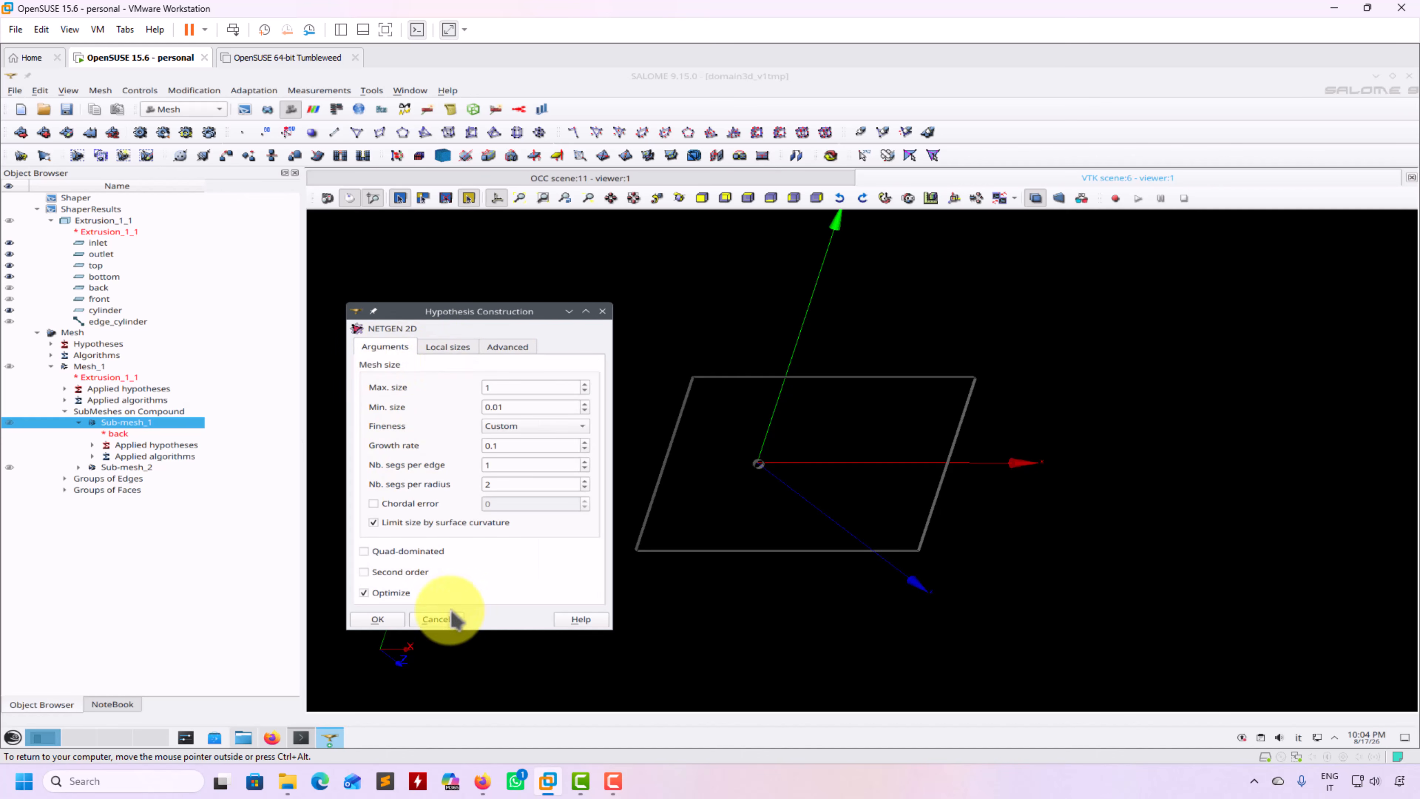
{"action": "left_click", "coordinate": [438, 620]}
{"action": "left_click", "coordinate": [755, 523]}
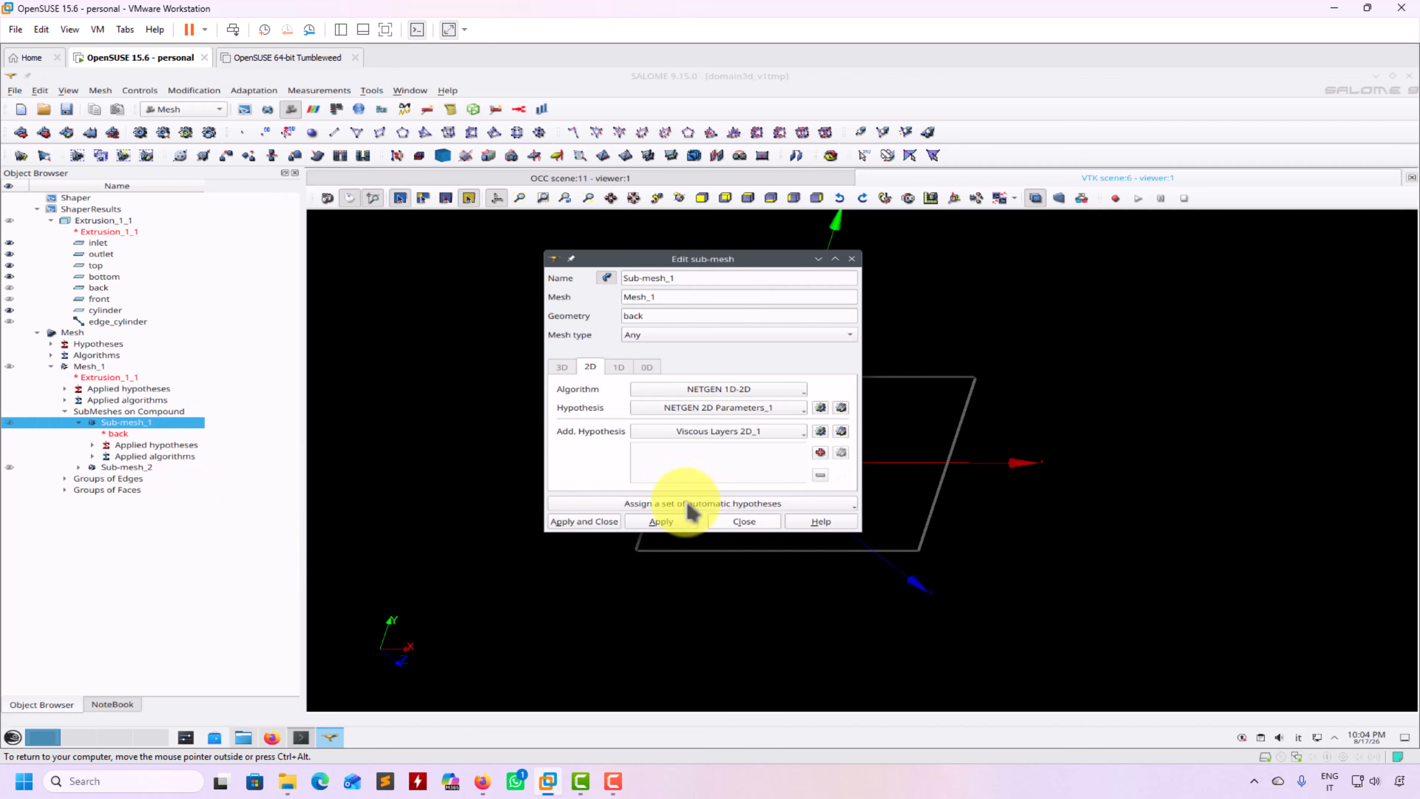
{"action": "left_click", "coordinate": [78, 466]}
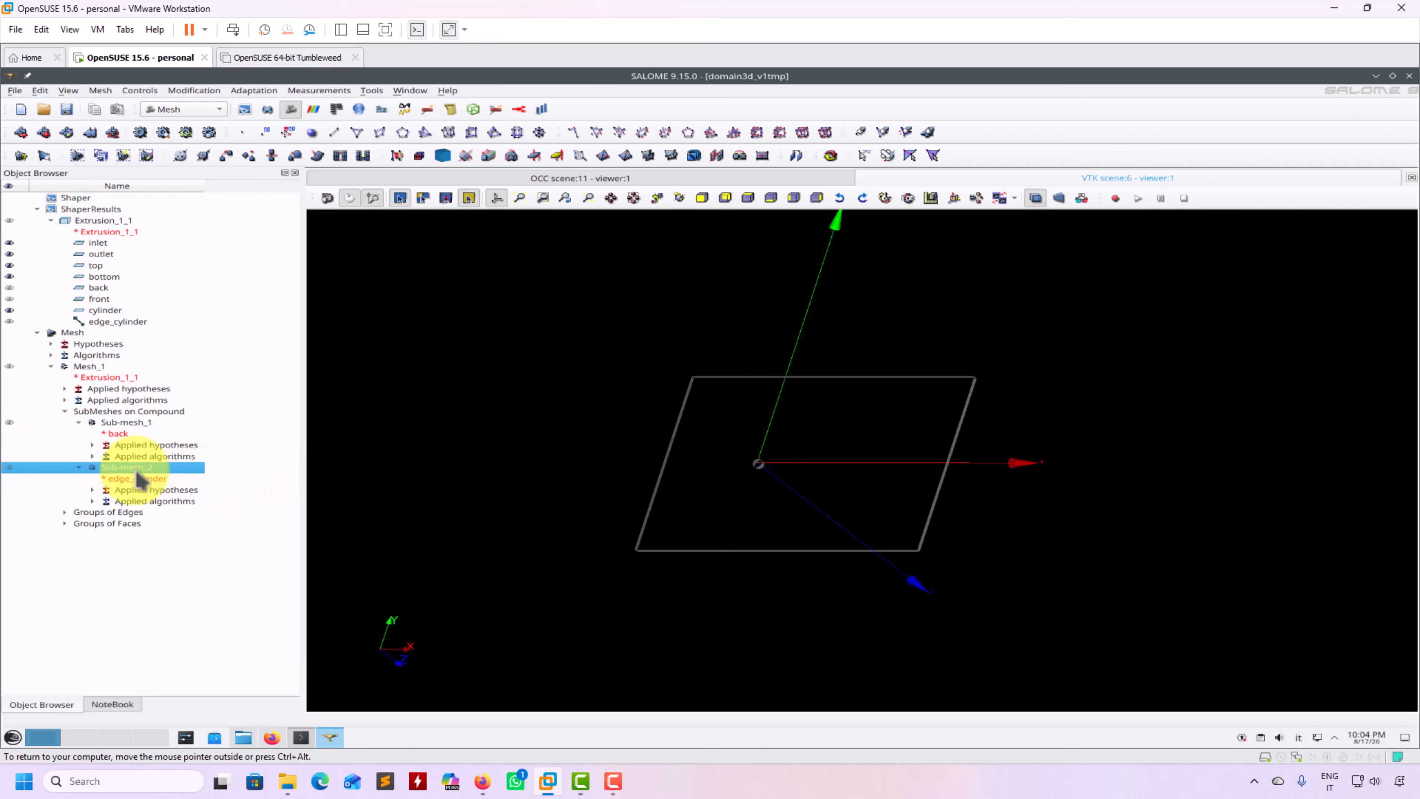
Open Sub-mesh_2's settings and close them without changes
{"action": "right_click", "coordinate": [135, 468]}
{"action": "left_click", "coordinate": [187, 495]}
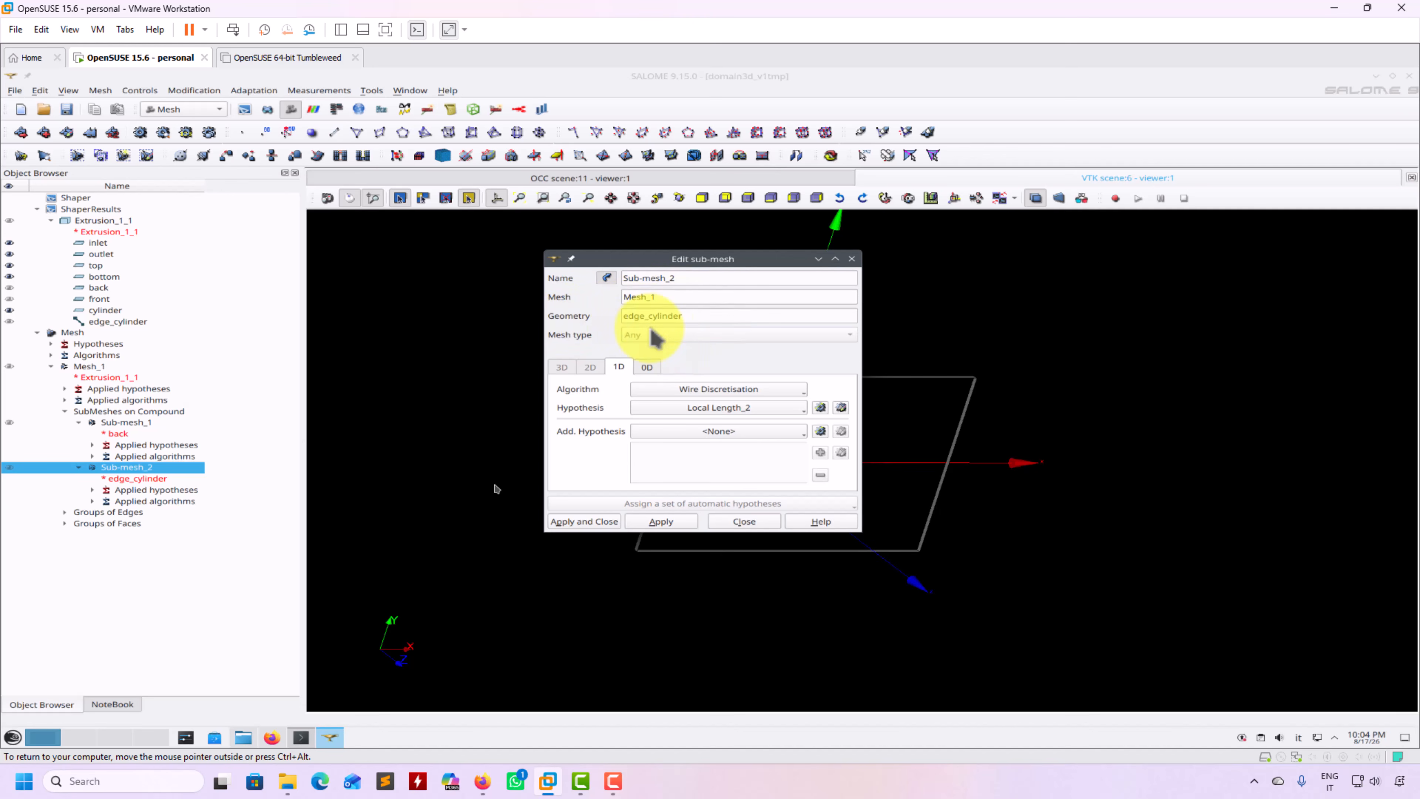
{"action": "left_click", "coordinate": [746, 522]}
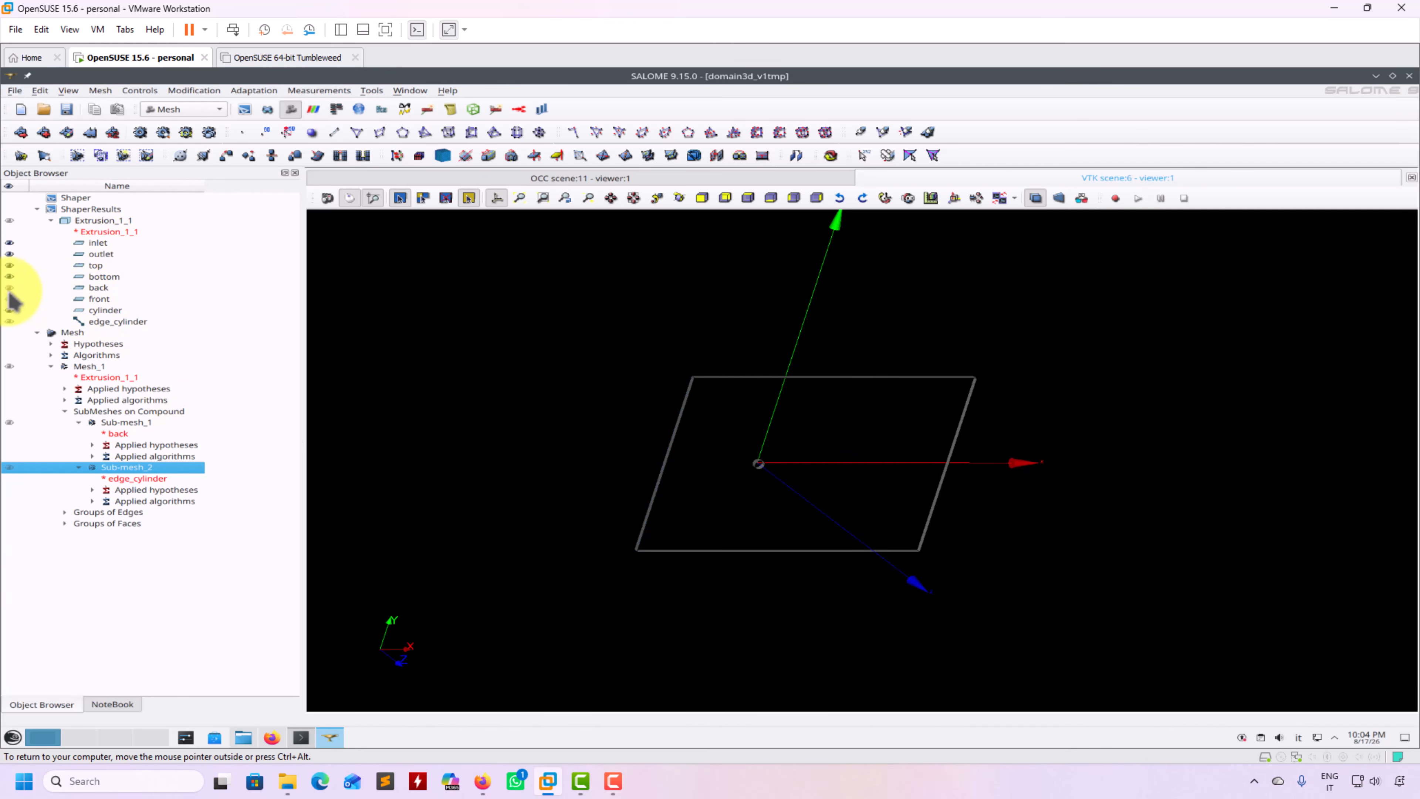
Toggle the bottom, top, outlet, inlet and back groups on and off, leaving the viewer empty
{"action": "left_click", "coordinate": [8, 278]}
{"action": "left_click", "coordinate": [9, 267]}
{"action": "left_click", "coordinate": [10, 256]}
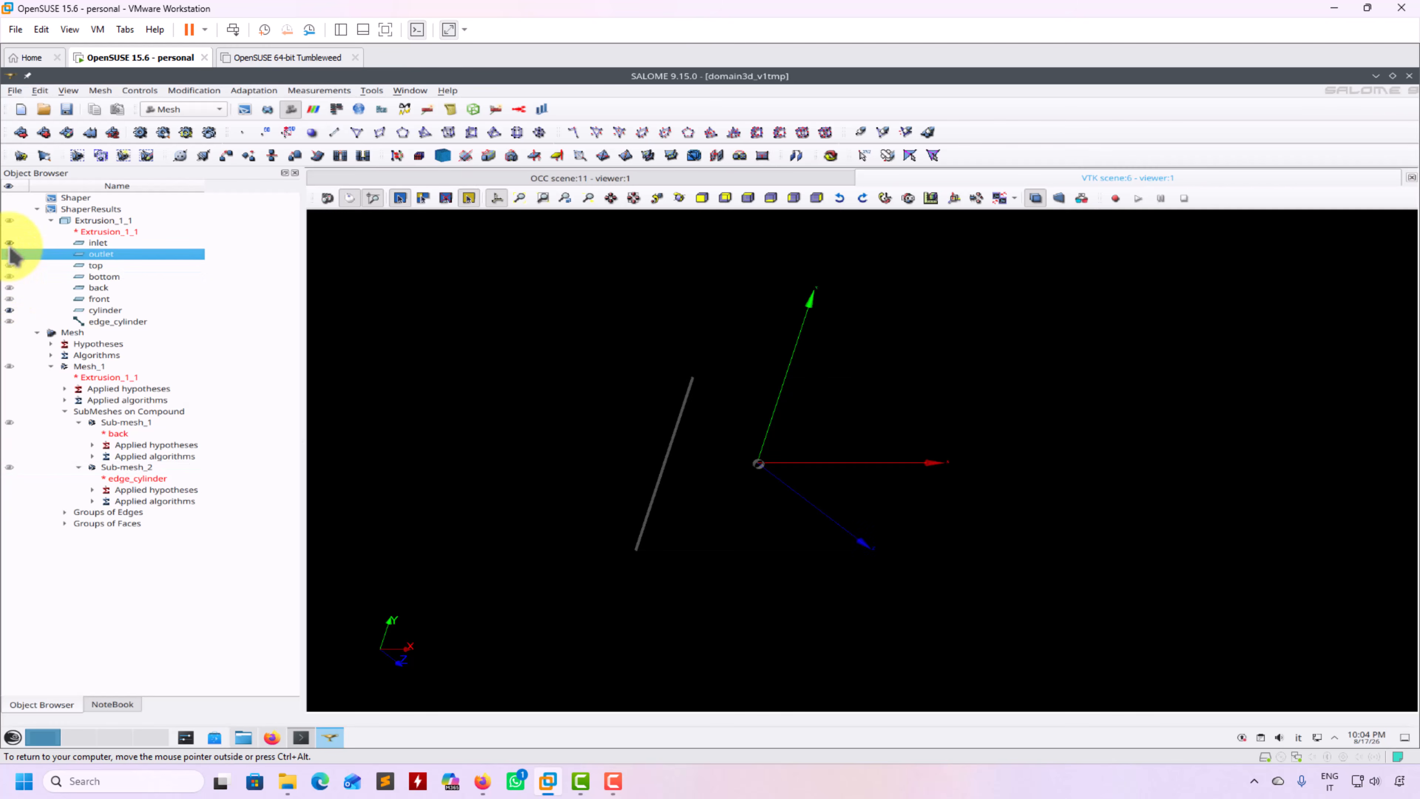
{"action": "left_click", "coordinate": [9, 242]}
{"action": "left_click", "coordinate": [10, 288]}
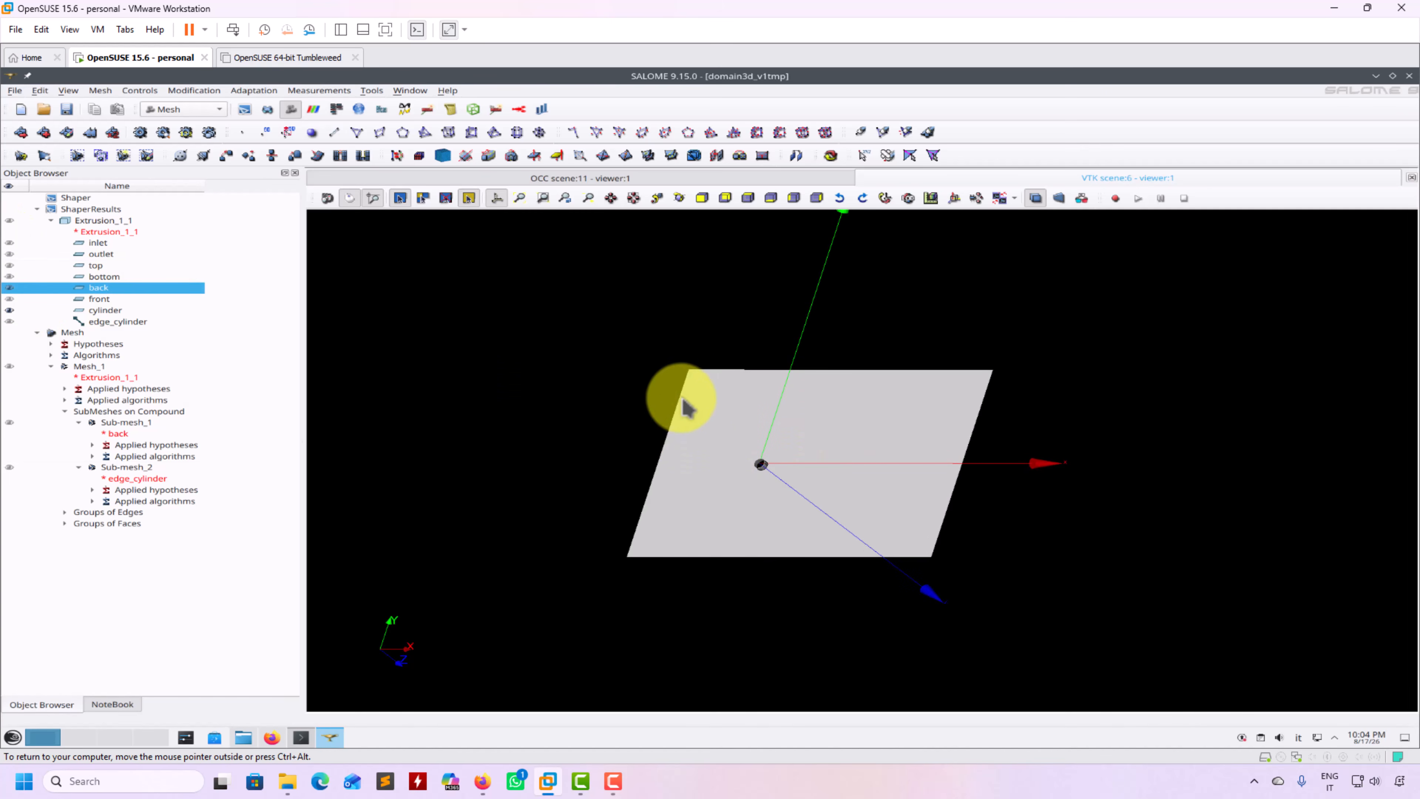
{"action": "left_click", "coordinate": [10, 287]}
Clear and recompute Mesh_1, then rotate, zoom and pan onto the refined mesh around the hole
{"action": "right_click", "coordinate": [92, 369]}
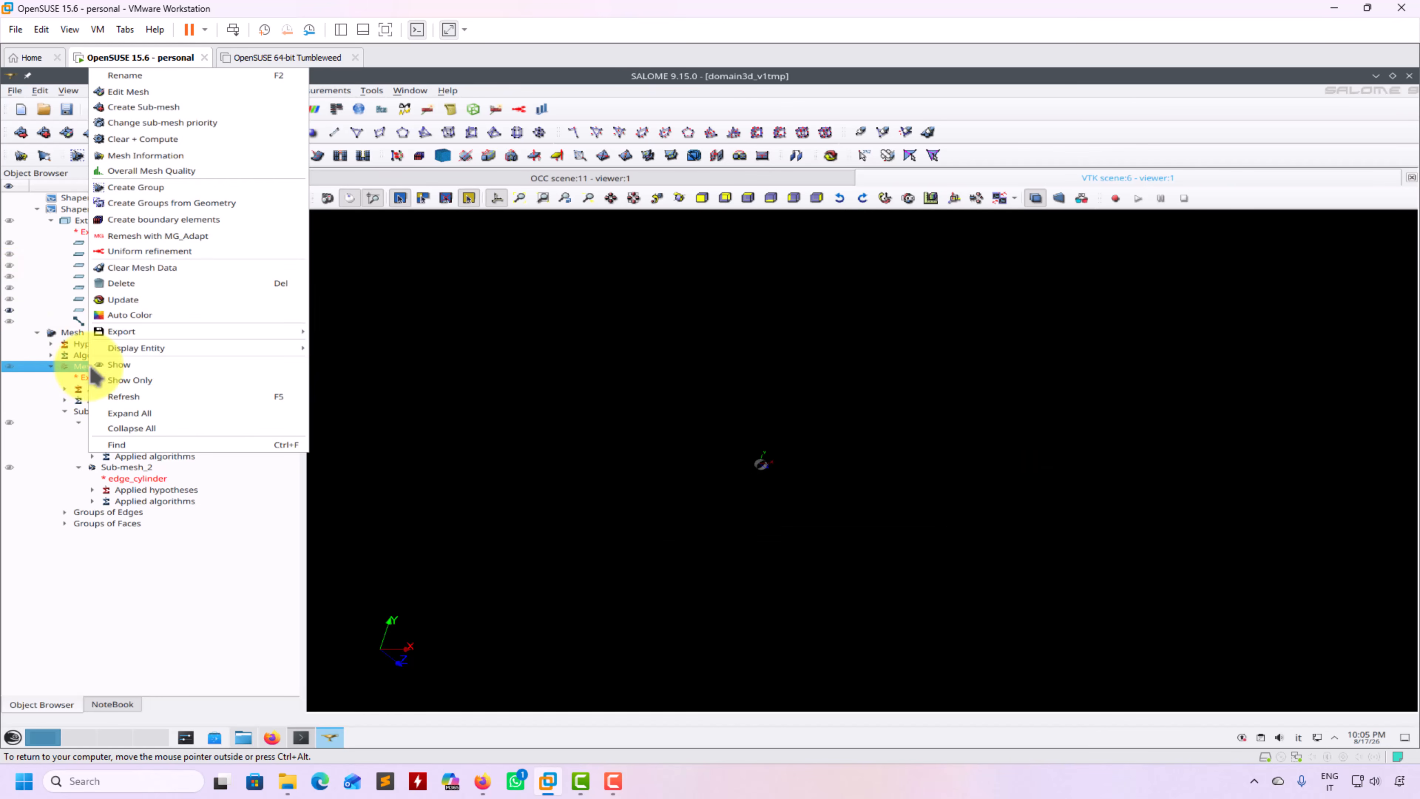
{"action": "left_click", "coordinate": [161, 148]}
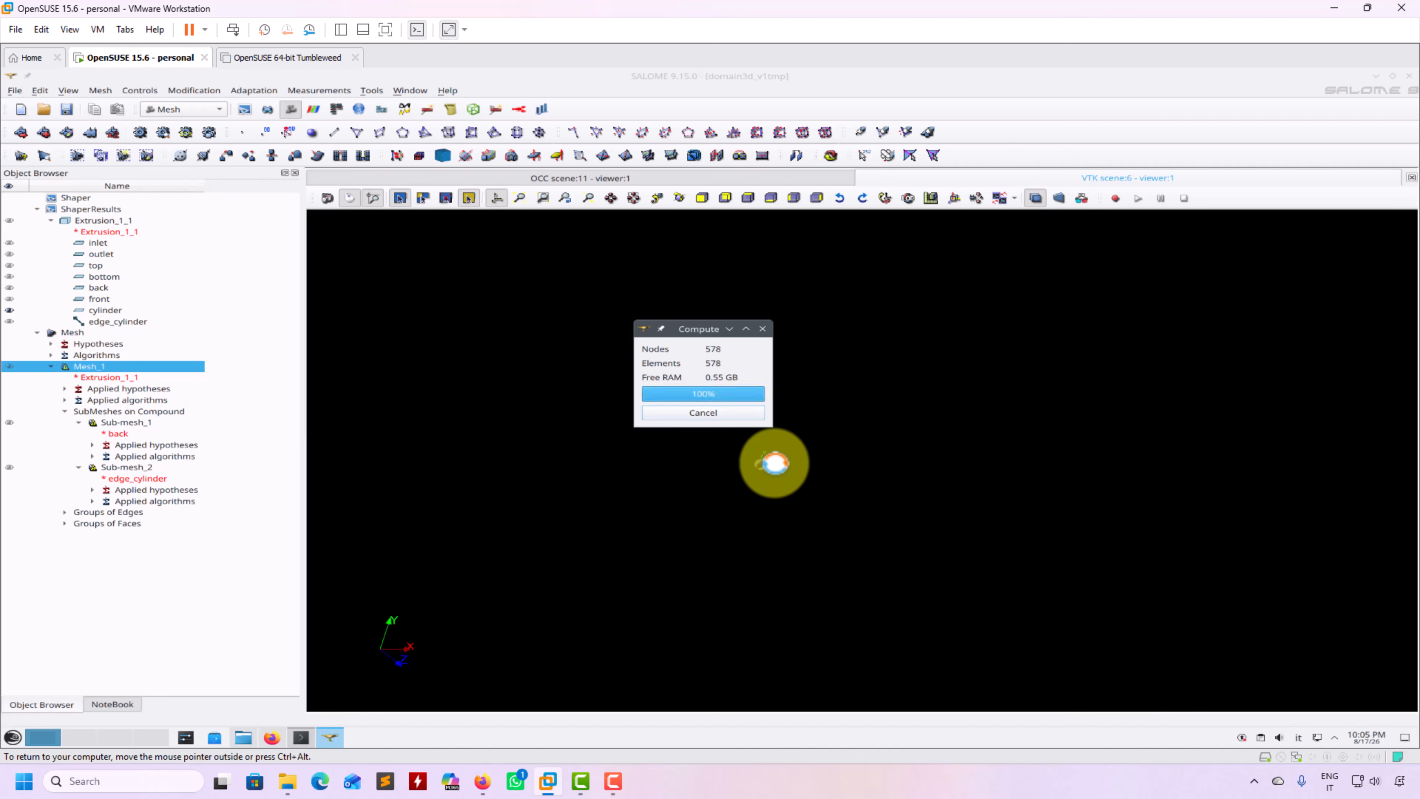
{"action": "left_click", "coordinate": [820, 574]}
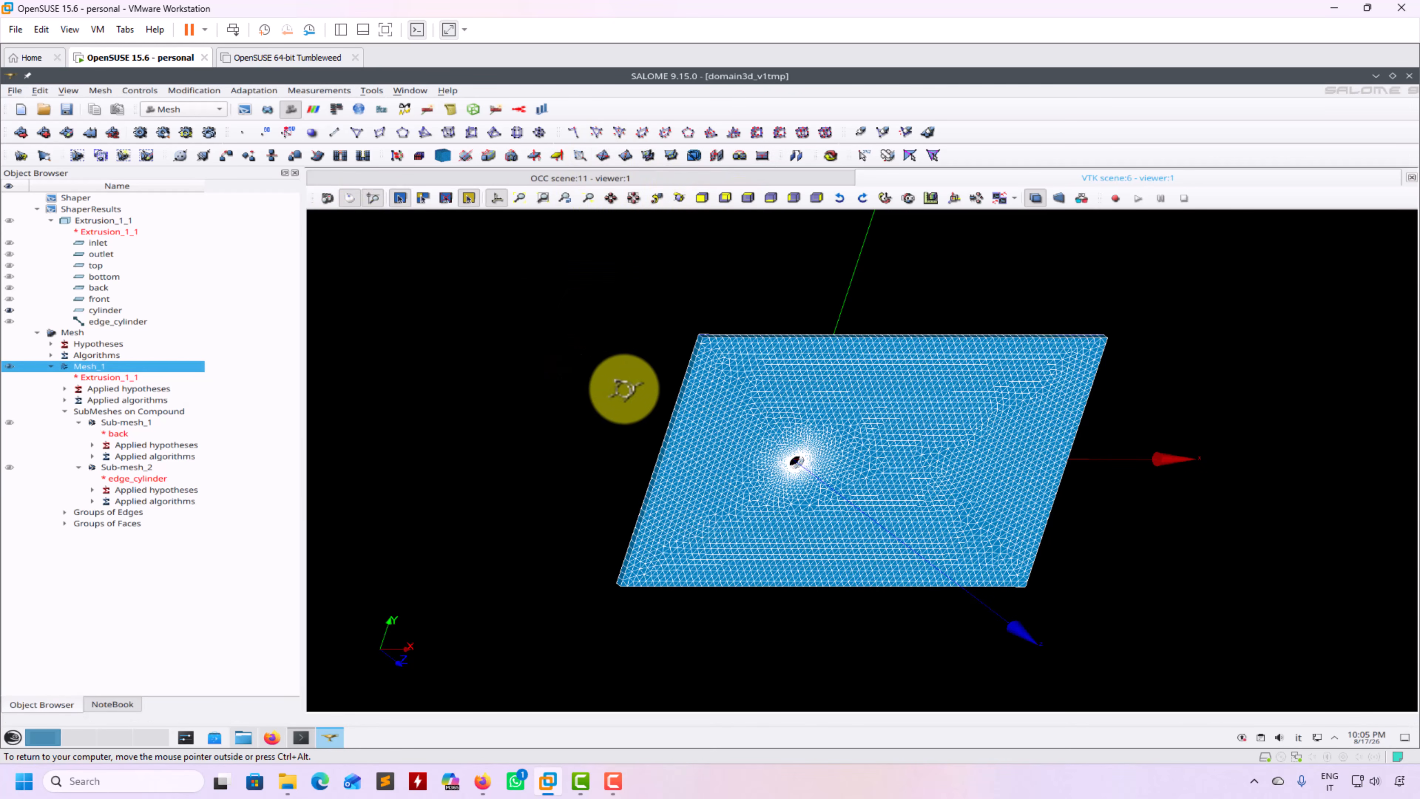
{"action": "left_click_drag", "start_coordinate": [625, 390], "coordinate": [662, 444]}
{"action": "scroll", "coordinate": [788, 439], "scroll_direction": "up", "scroll_amount": 5}
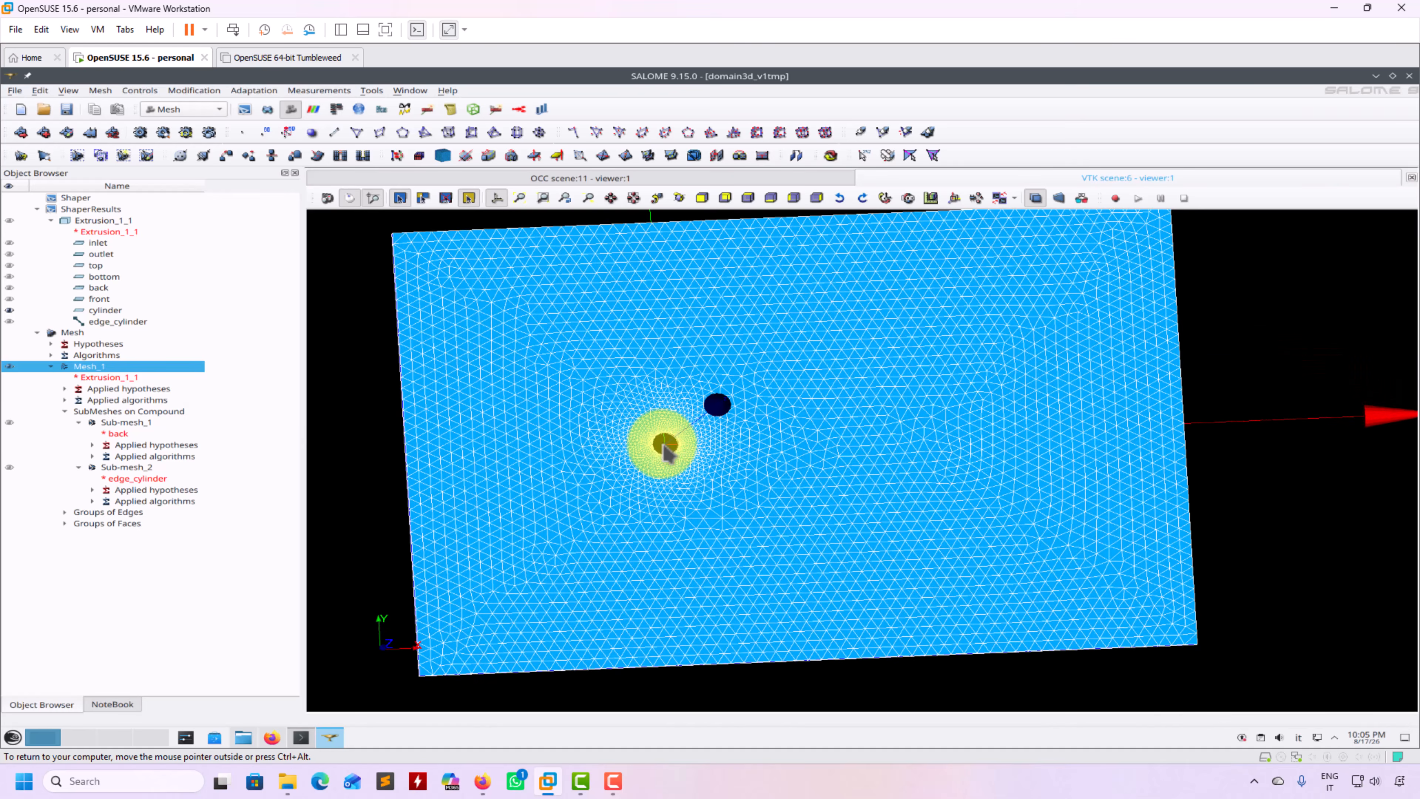
{"action": "middle_click_drag", "start_coordinate": [621, 487], "coordinate": [792, 481]}
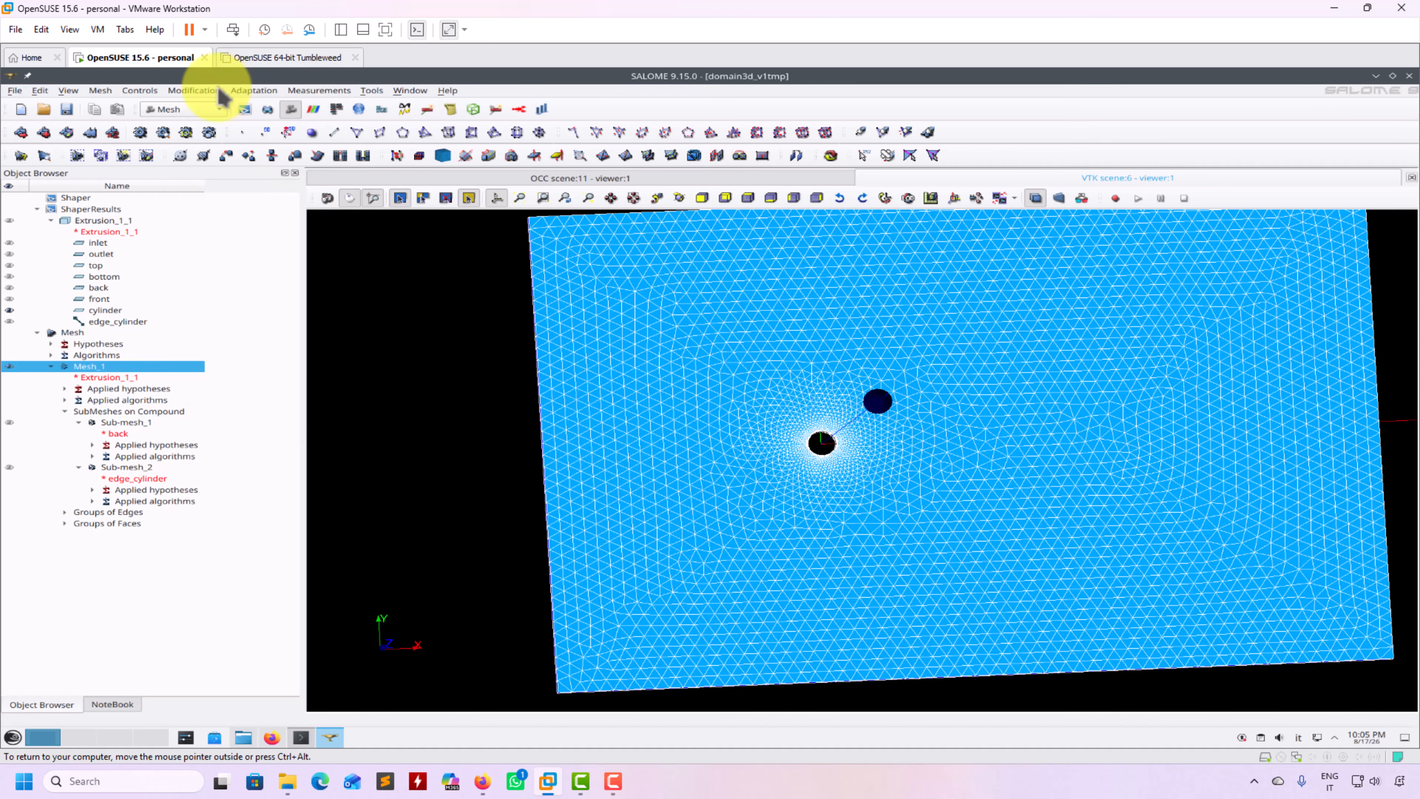
Delete Mesh_1 from the study and confirm the deletion
{"action": "left_click", "coordinate": [206, 92]}
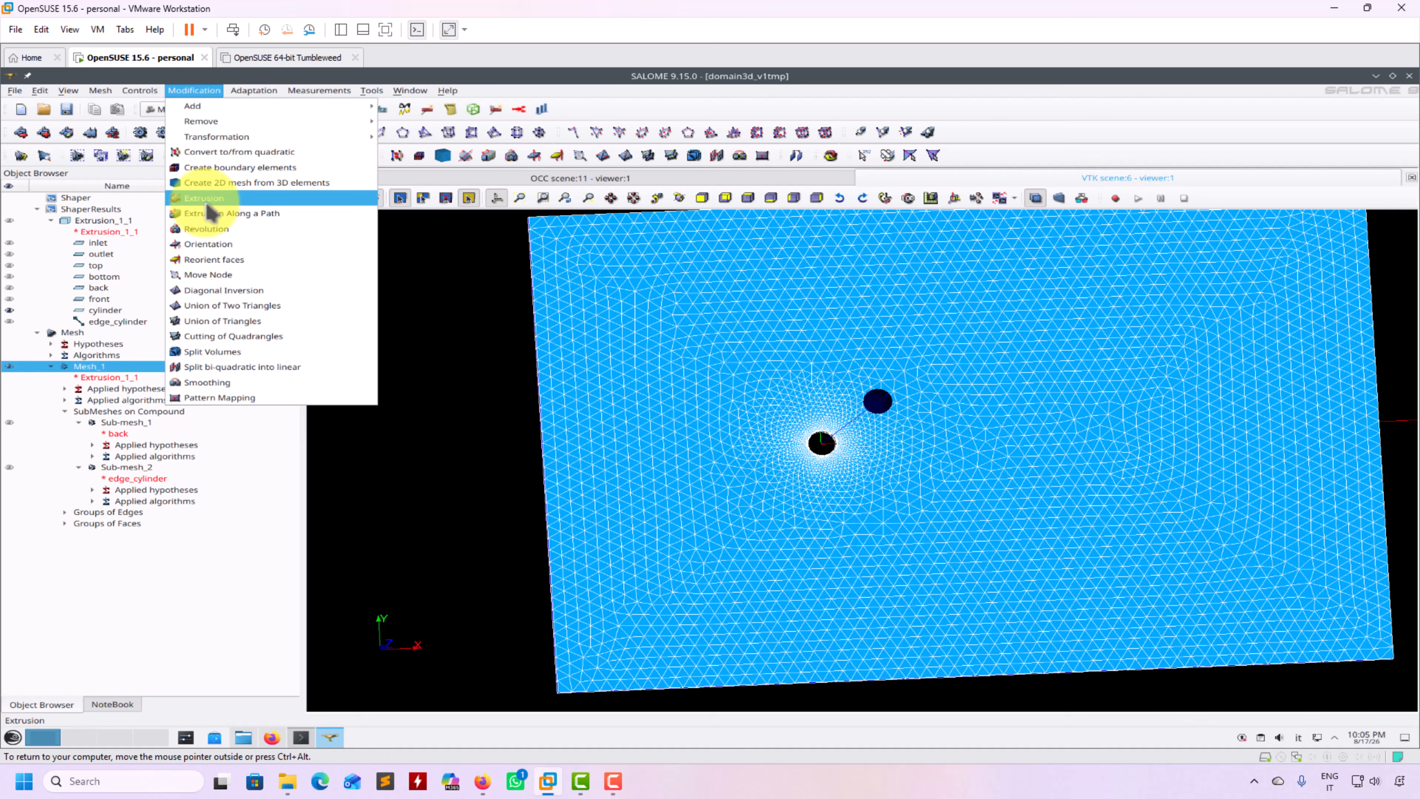
{"action": "left_click", "coordinate": [456, 372]}
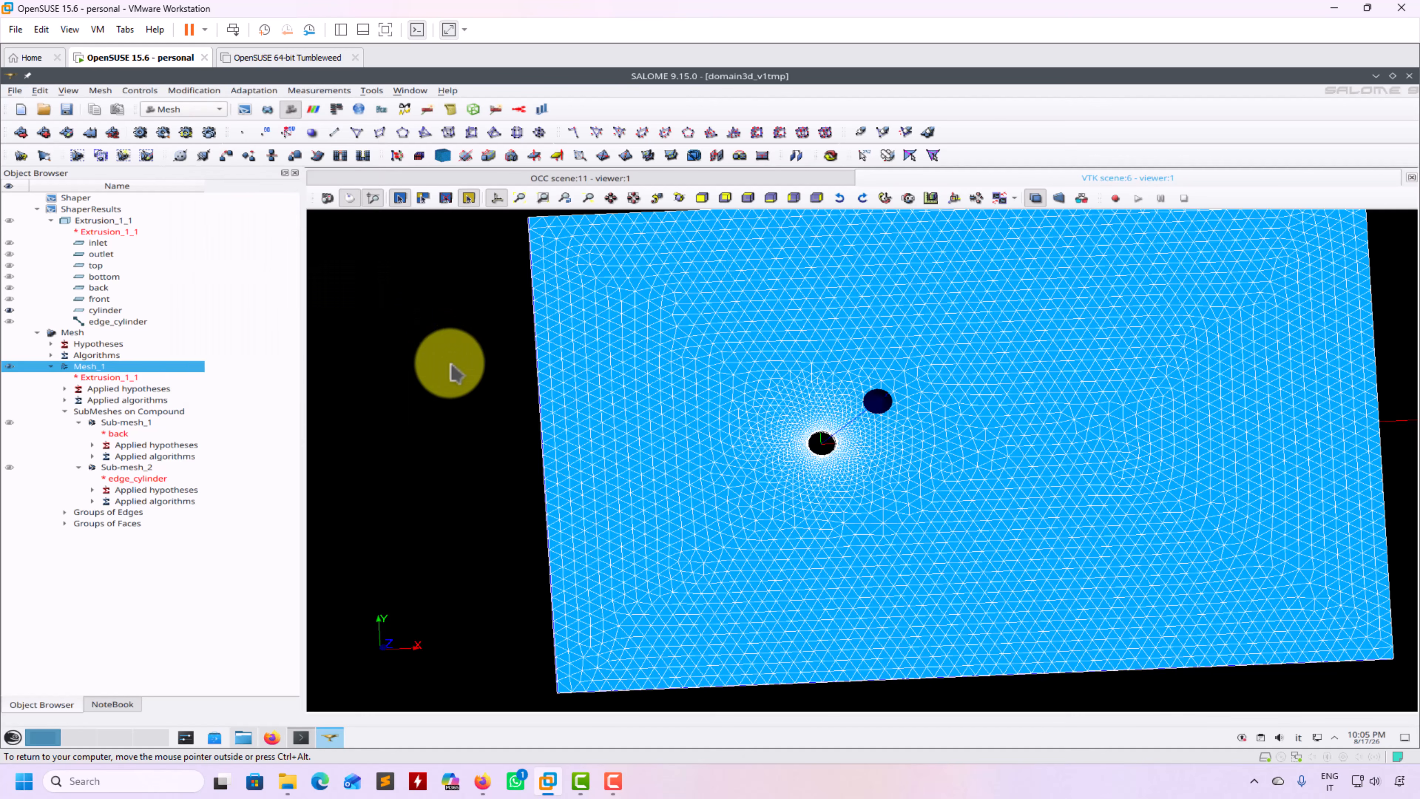
{"action": "middle_click_drag", "start_coordinate": [456, 371], "coordinate": [403, 387]}
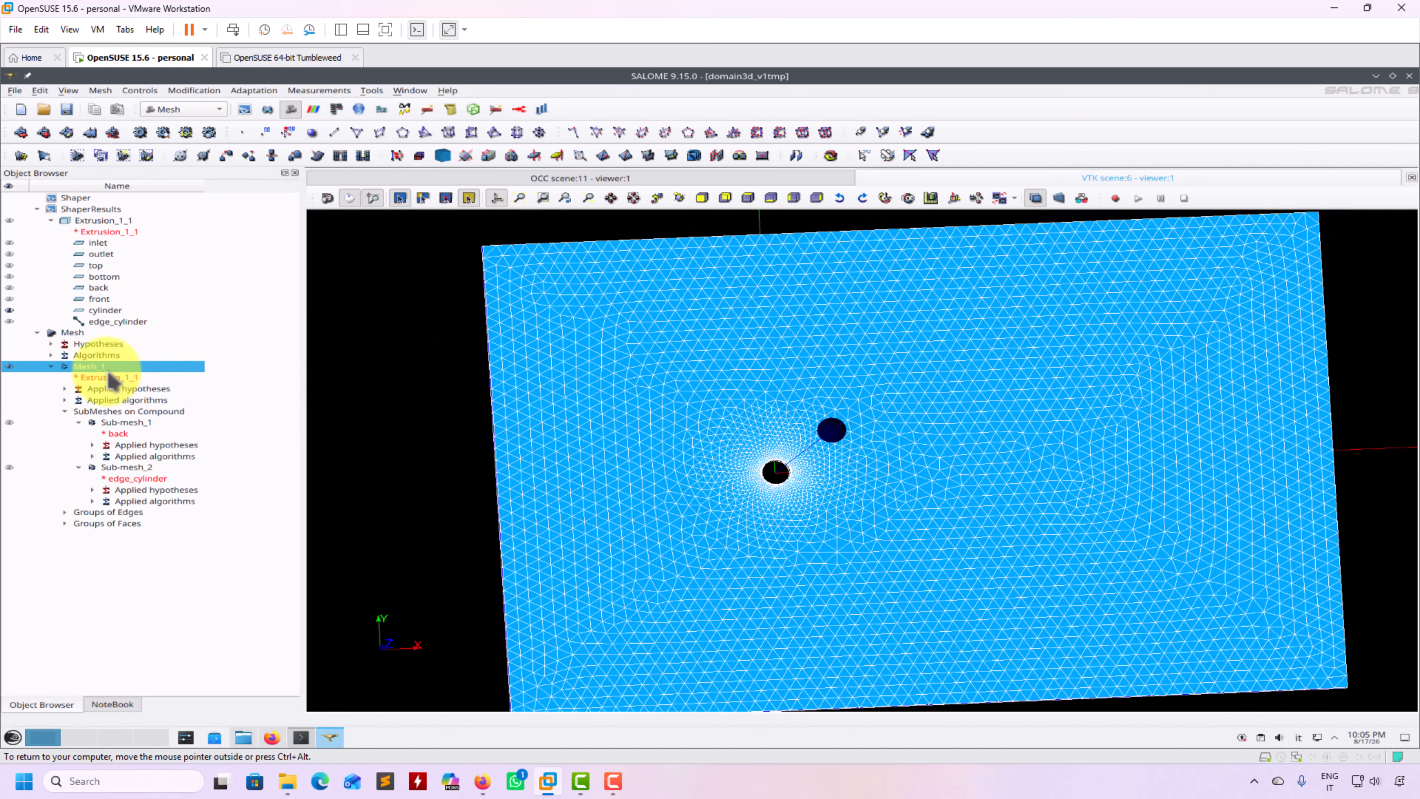
{"action": "right_click", "coordinate": [101, 373]}
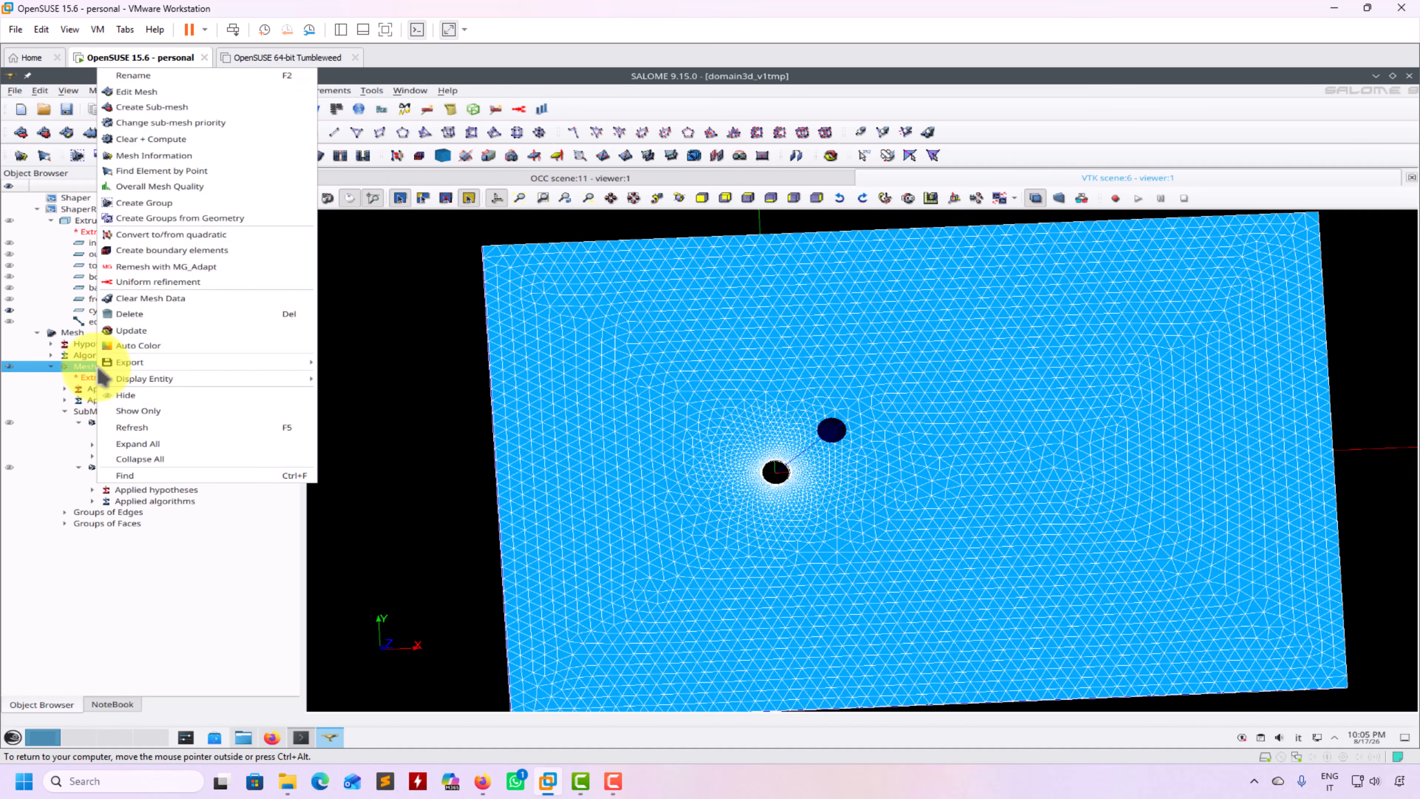
{"action": "left_click", "coordinate": [148, 313]}
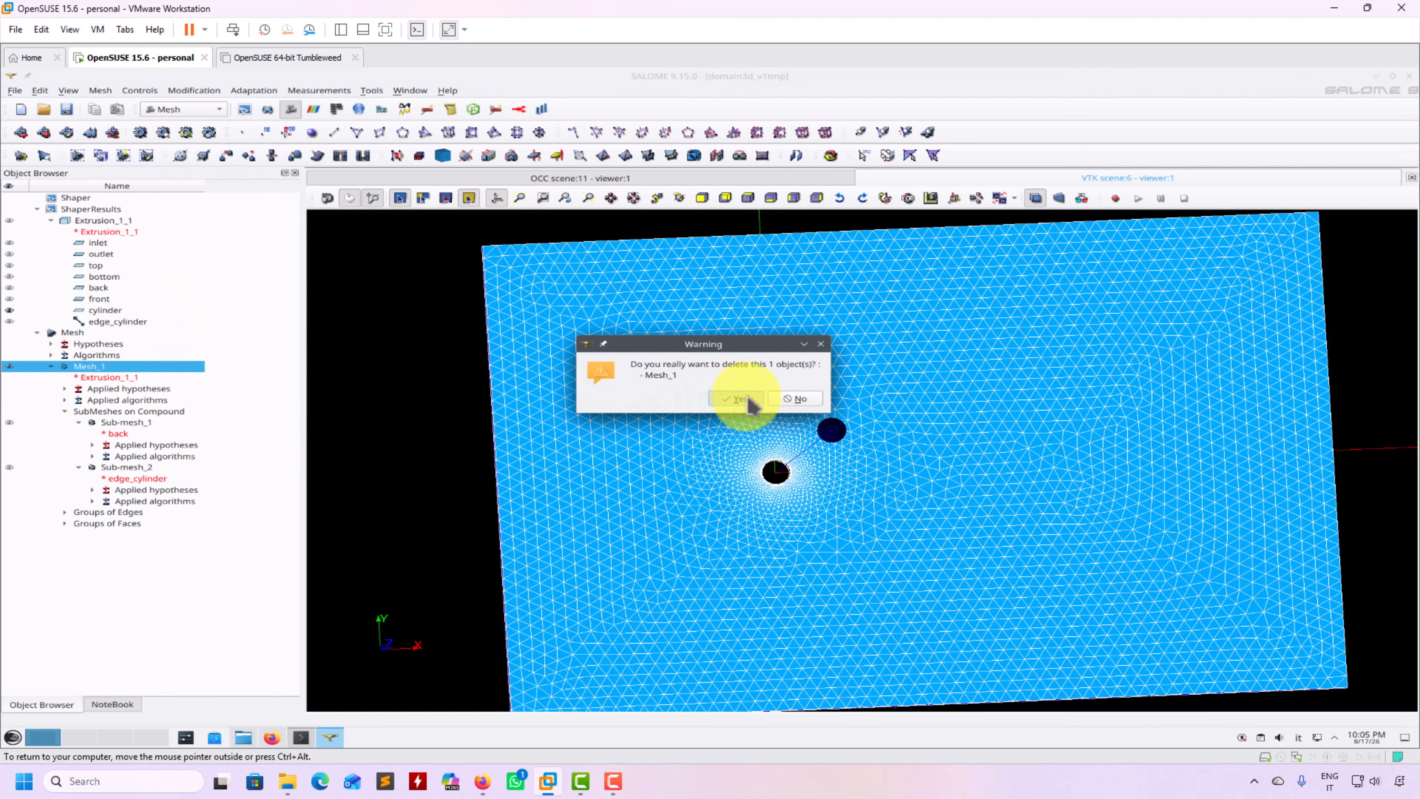
{"action": "left_click", "coordinate": [736, 399]}
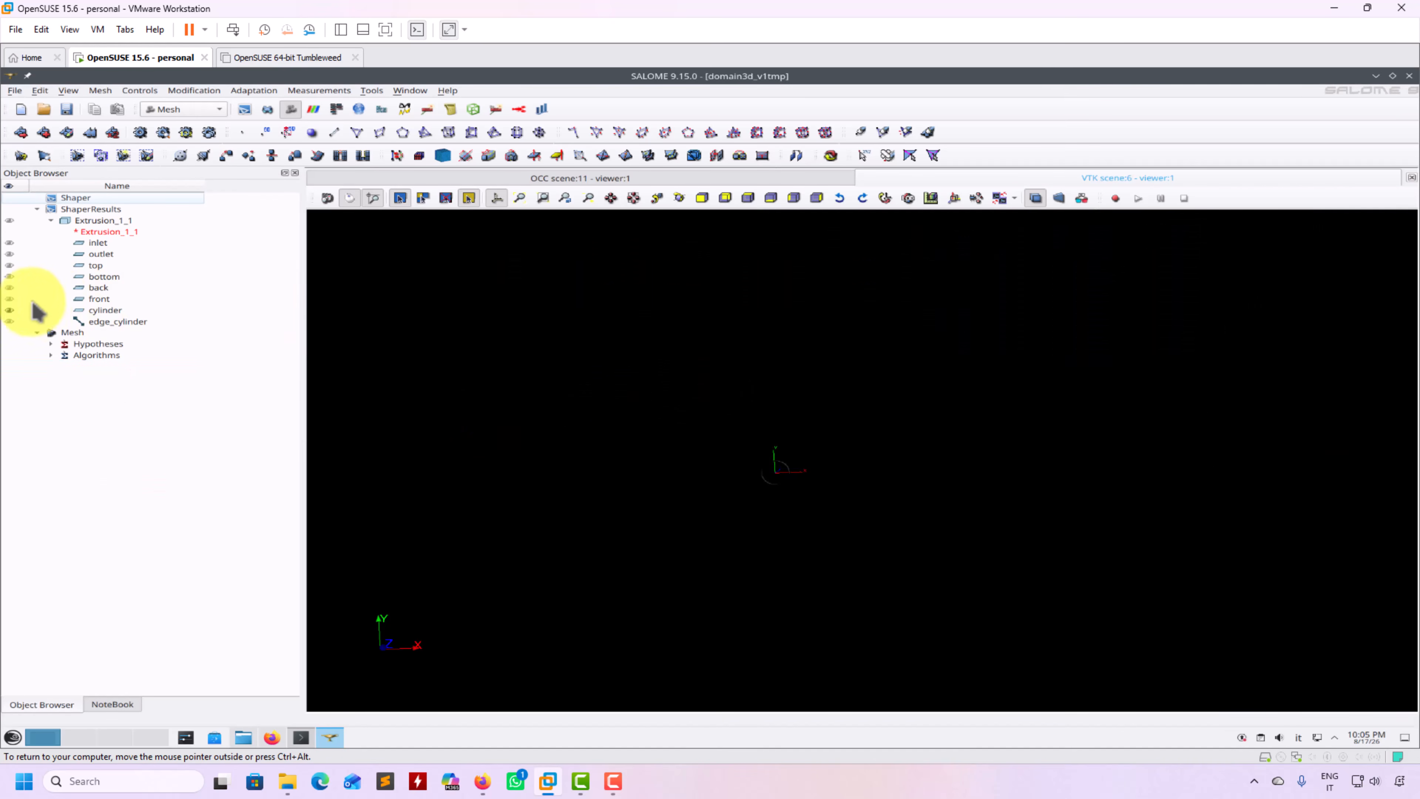
Display the back face, rotate around it, and select the Extrusion_1_1 geometry
{"action": "left_click", "coordinate": [12, 286]}
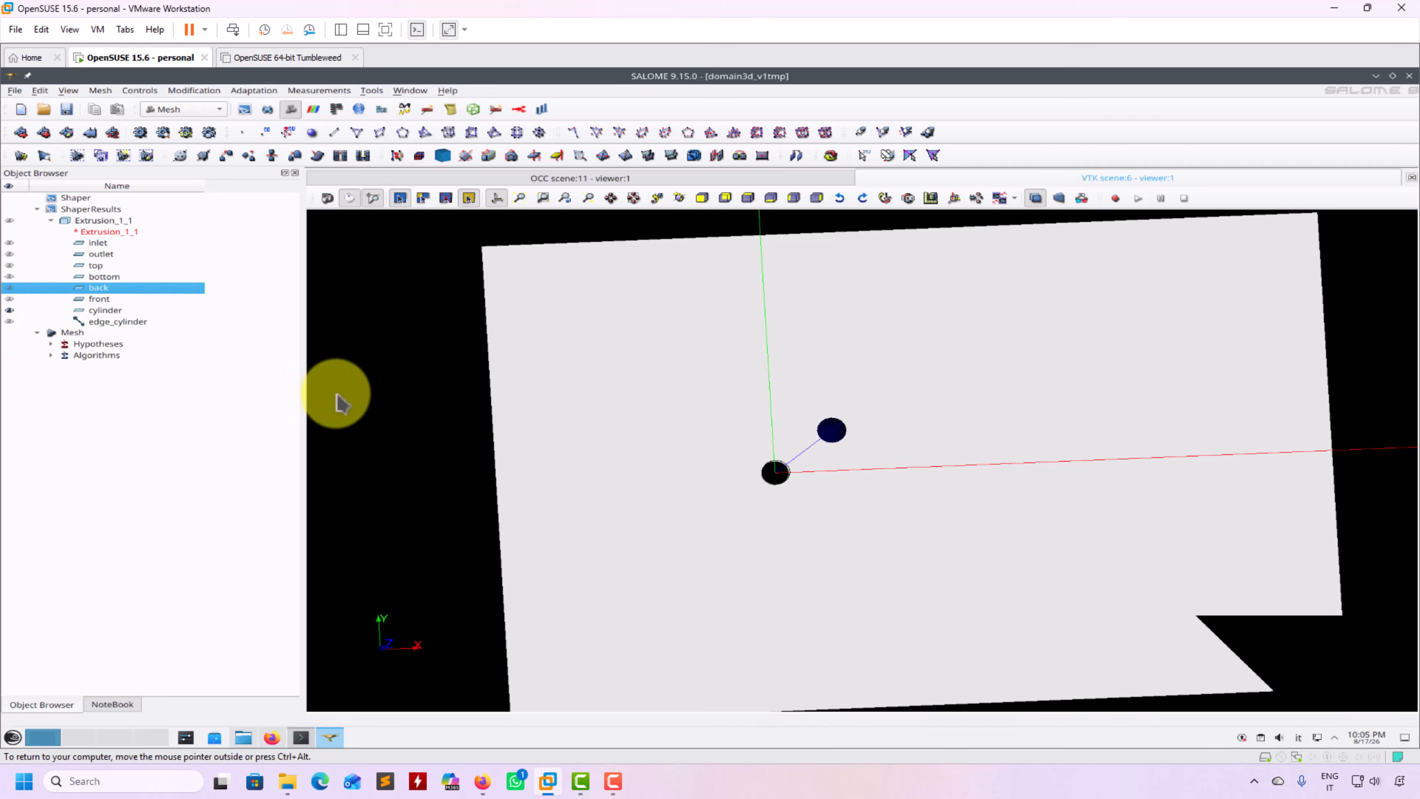
{"action": "left_click_drag", "start_coordinate": [430, 425], "coordinate": [631, 448]}
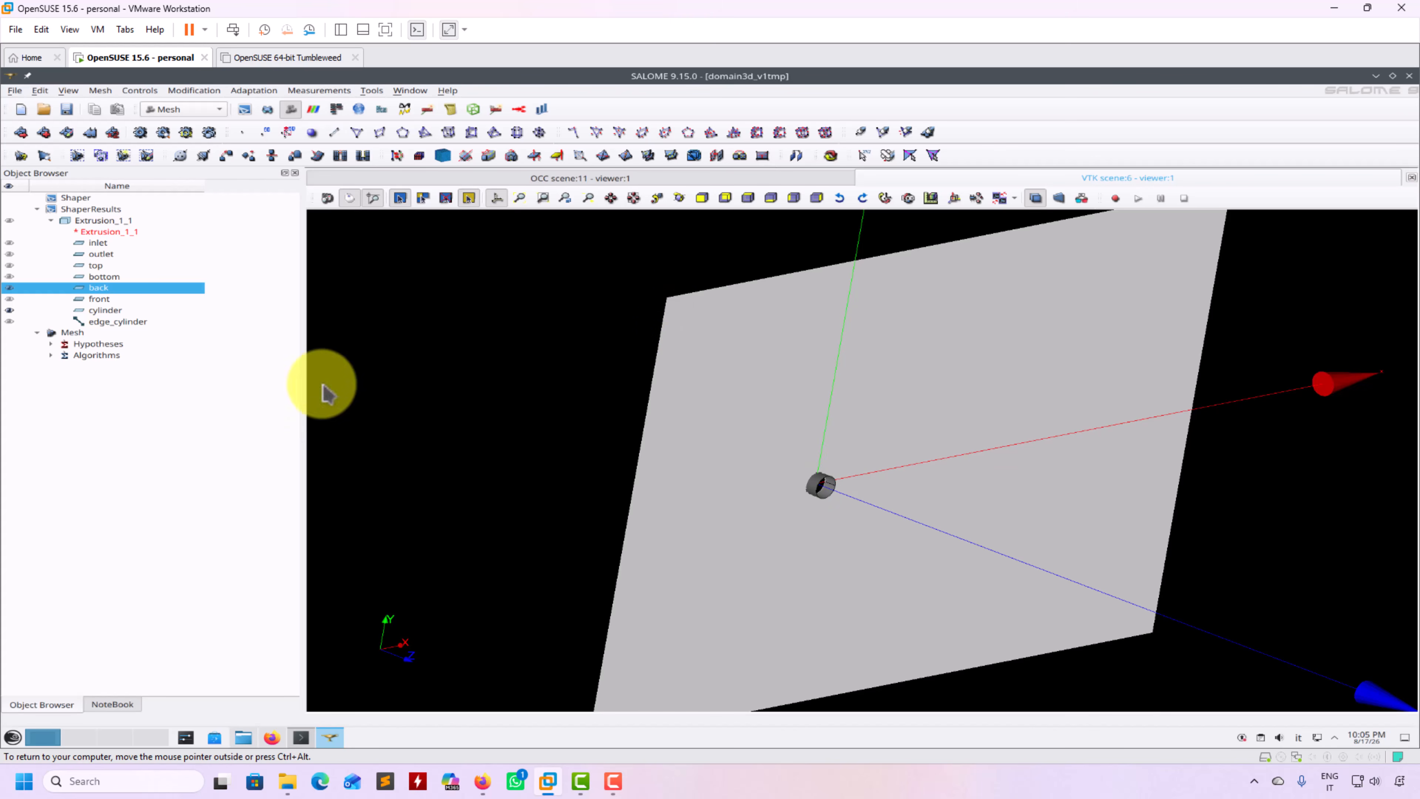
{"action": "left_click", "coordinate": [95, 221]}
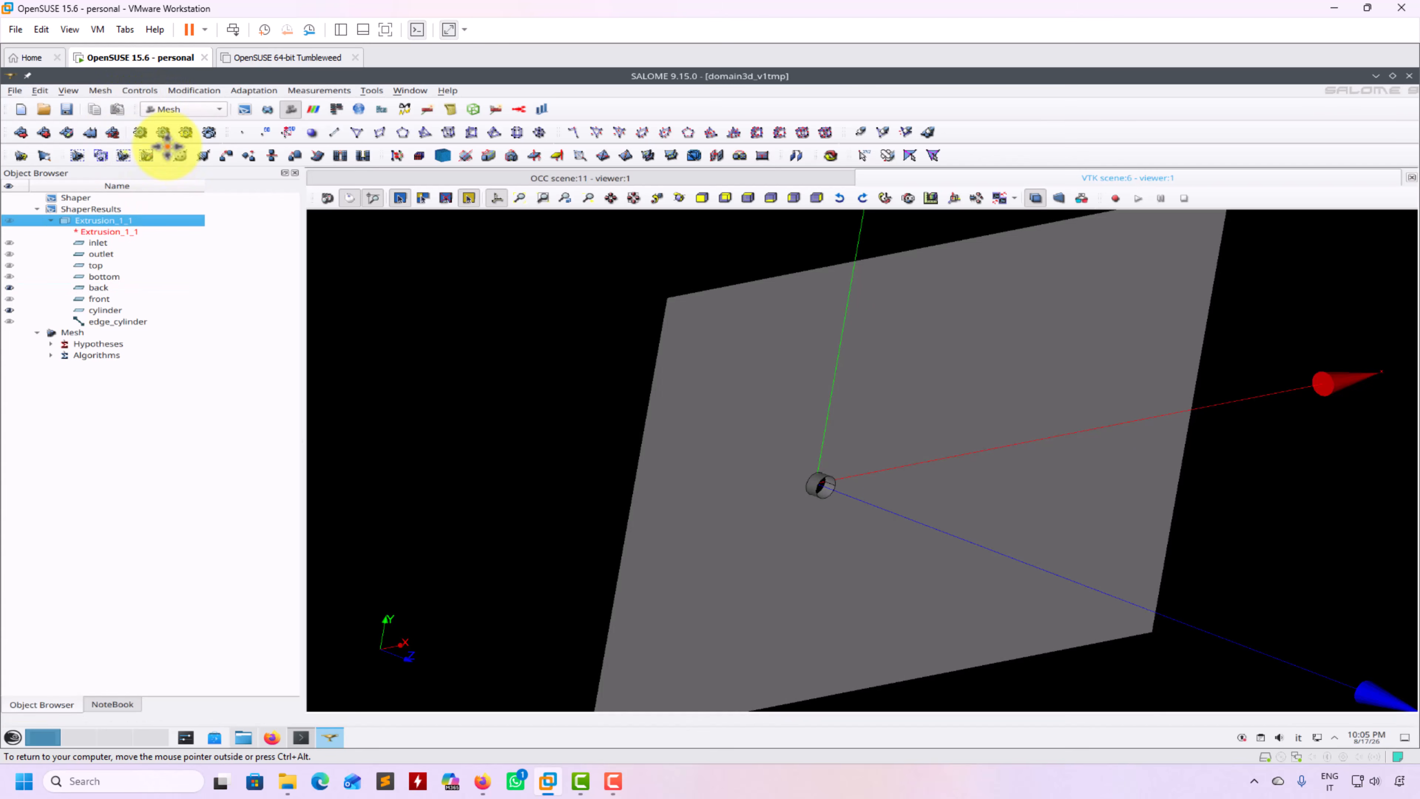
{"action": "left_click", "coordinate": [100, 91]}
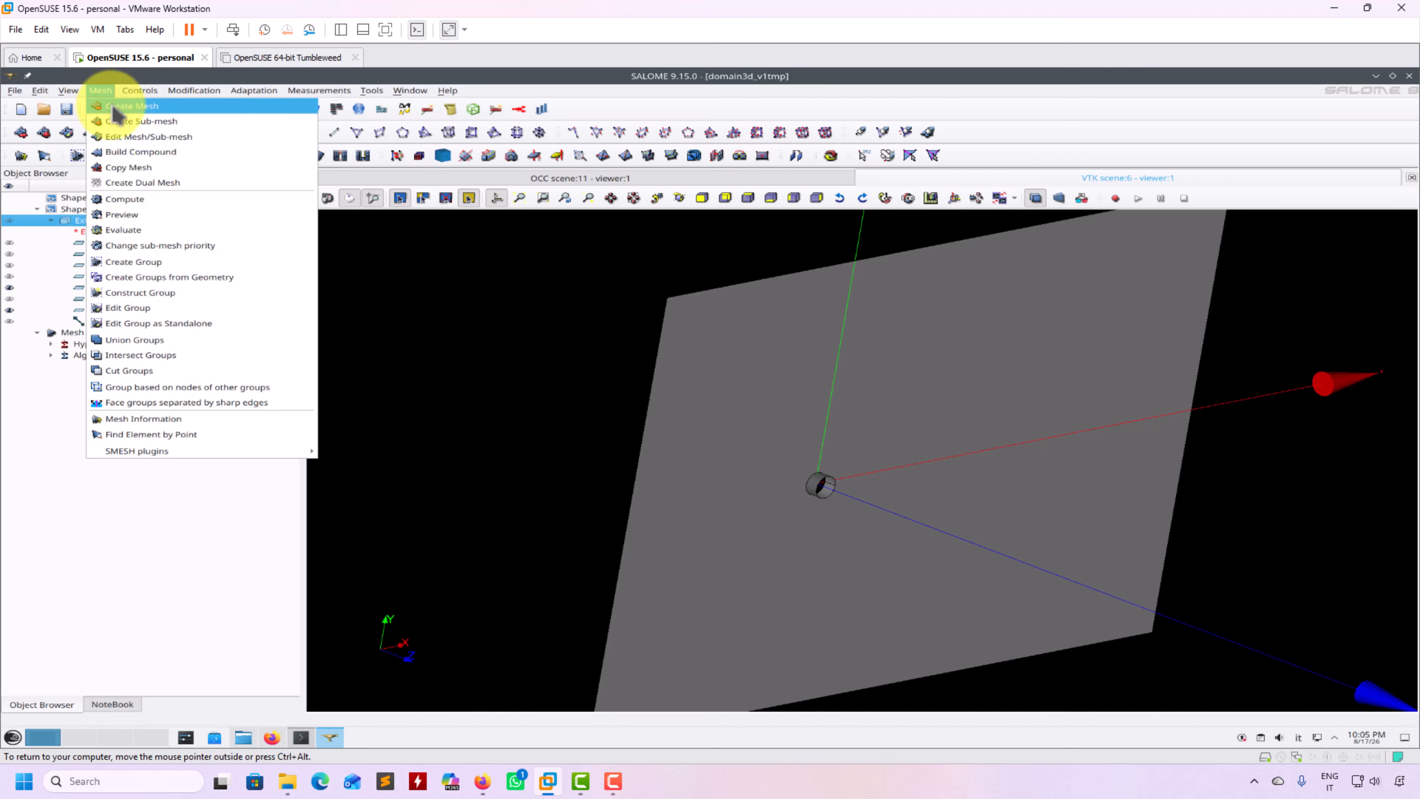
Create Mesh_1 on Extrusion_1_1 with Extrusion 3D and Wire Discretisation using a 1-segment Number of Segments hypothesis
{"action": "left_click", "coordinate": [106, 115]}
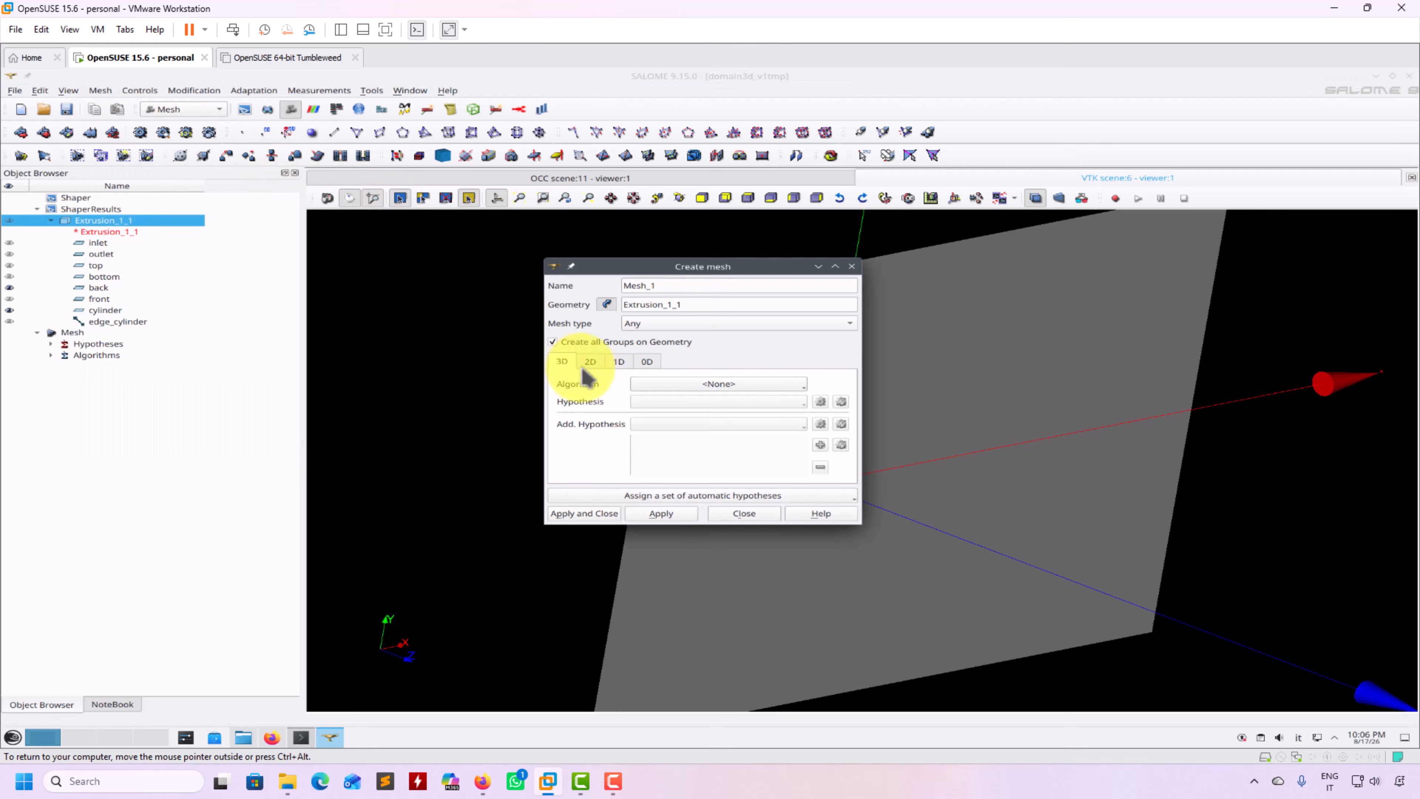
{"action": "left_click", "coordinate": [737, 385]}
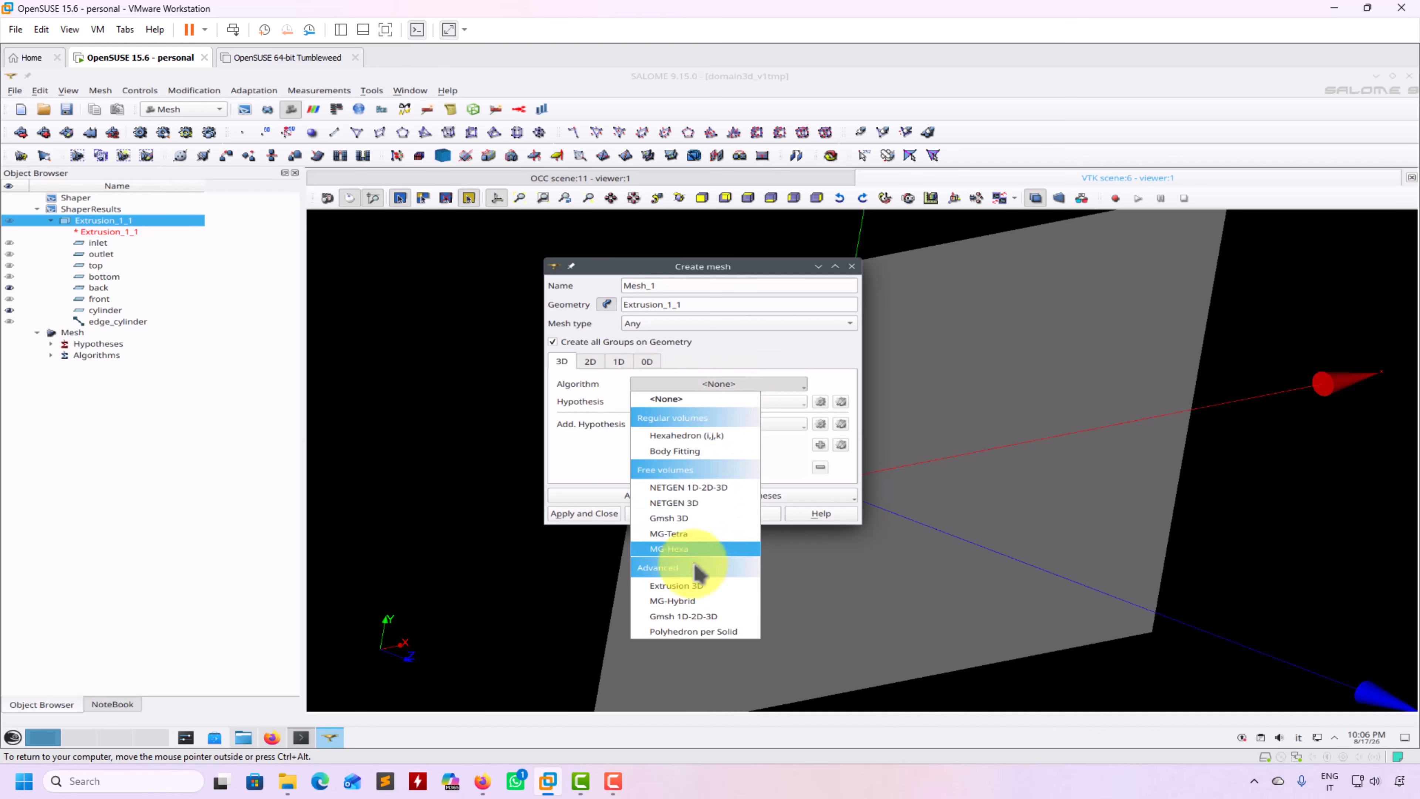
{"action": "left_click", "coordinate": [693, 586]}
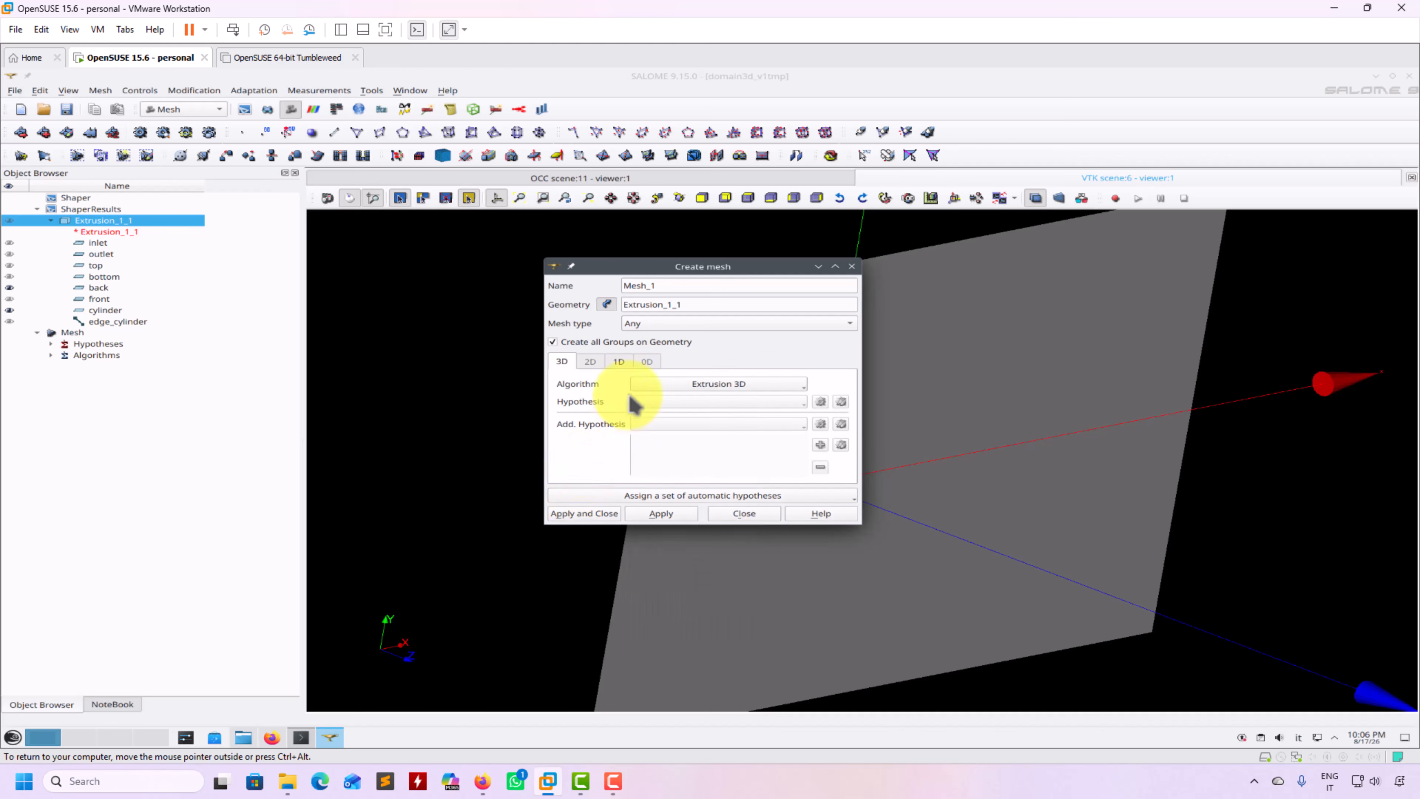
{"action": "left_click", "coordinate": [710, 383]}
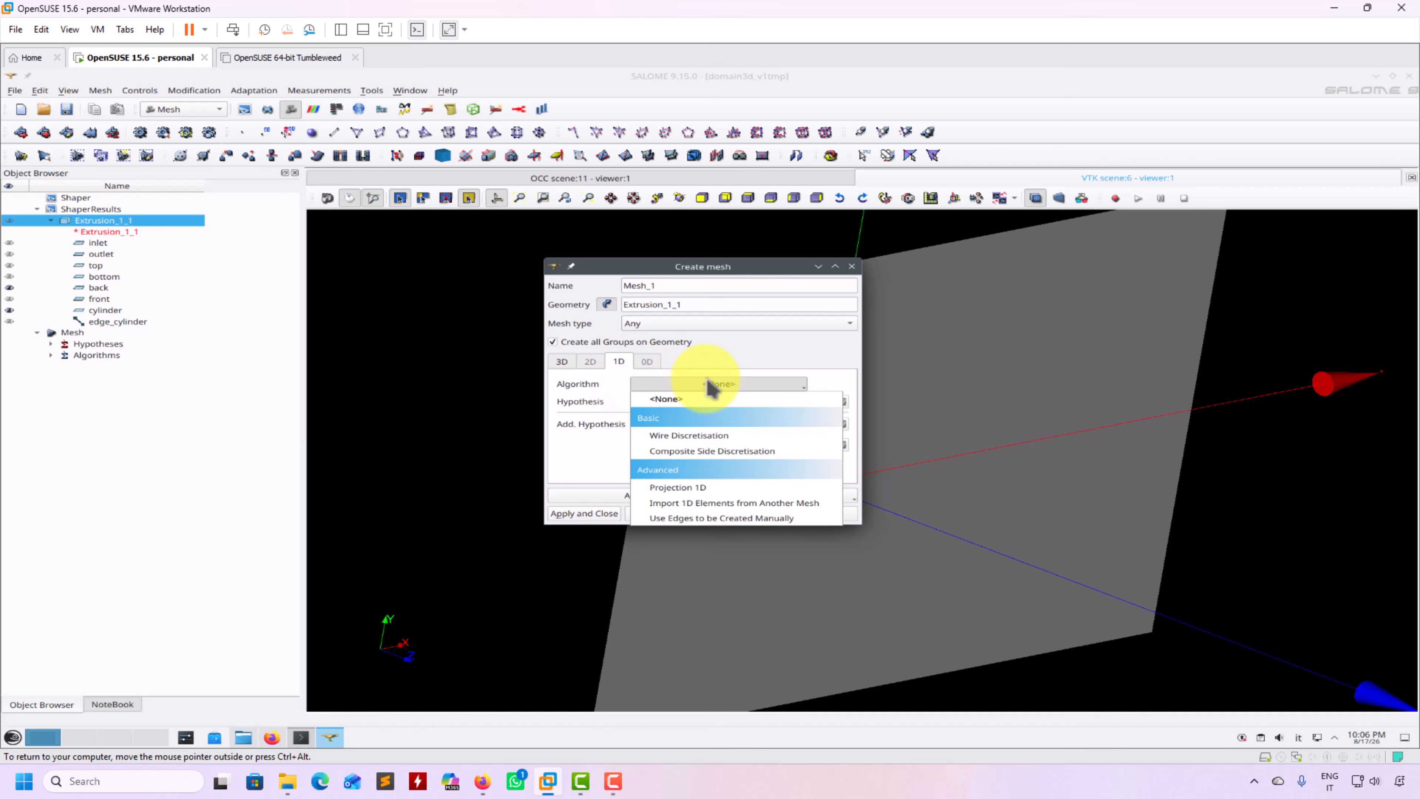
{"action": "left_click", "coordinate": [676, 431]}
{"action": "left_click", "coordinate": [792, 404]}
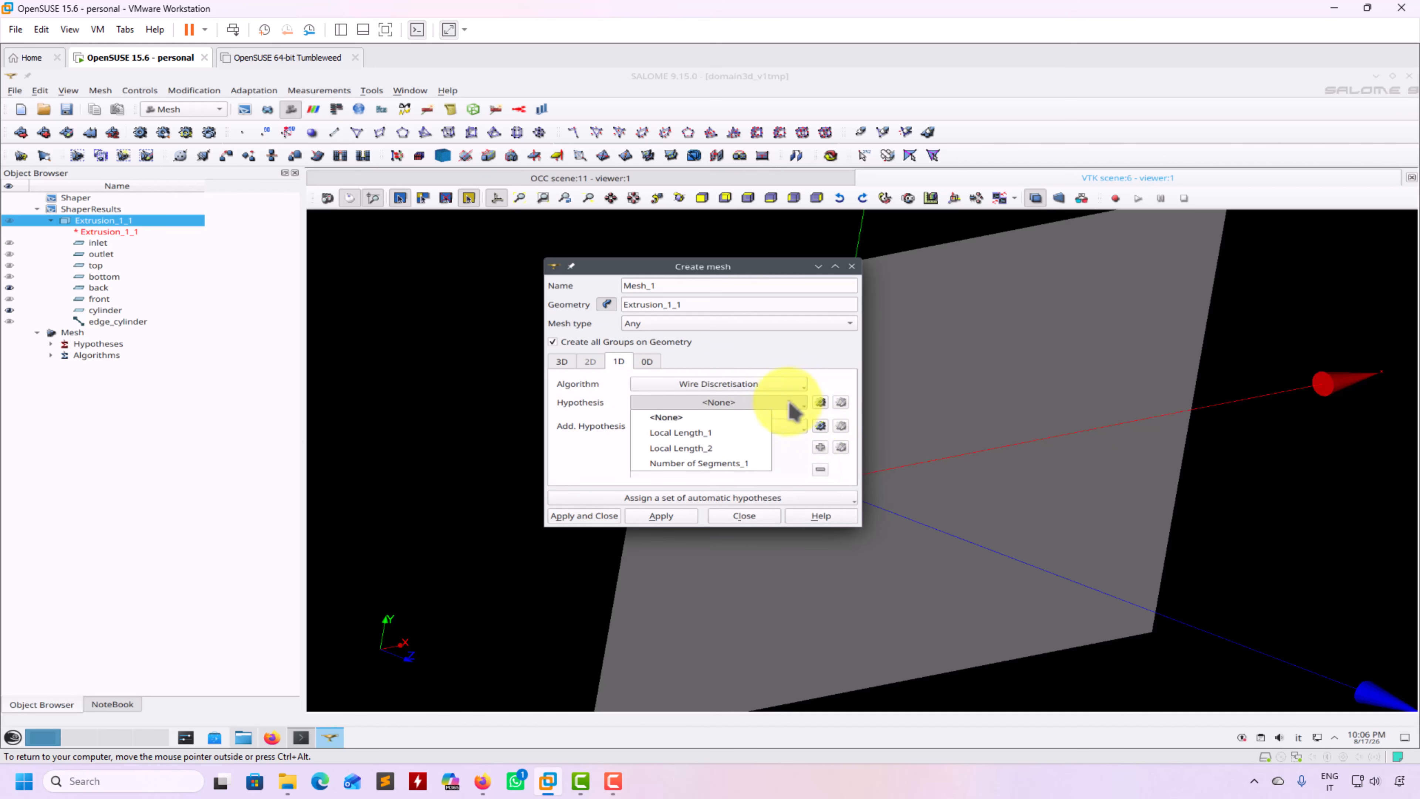
{"action": "left_click", "coordinate": [826, 397]}
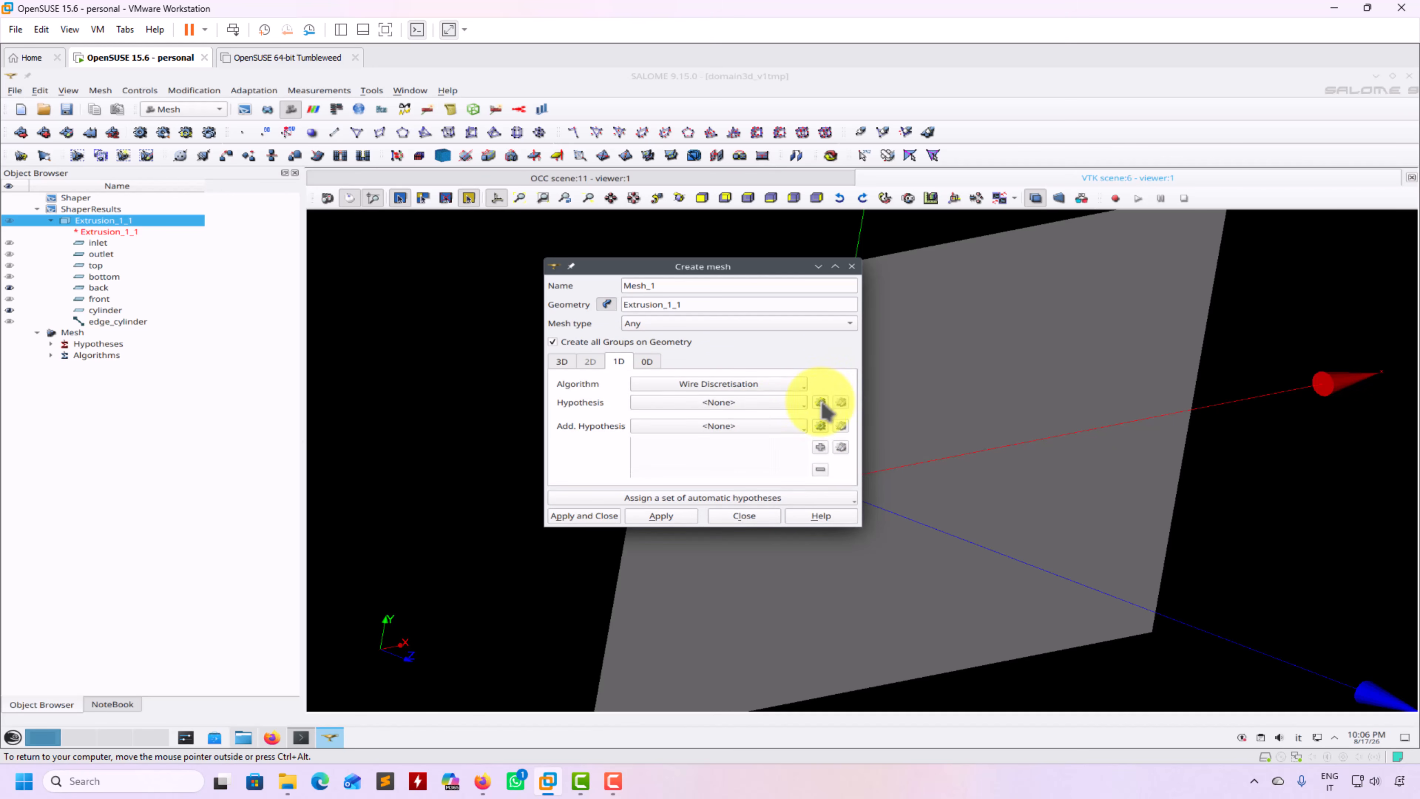
{"action": "left_click", "coordinate": [821, 402]}
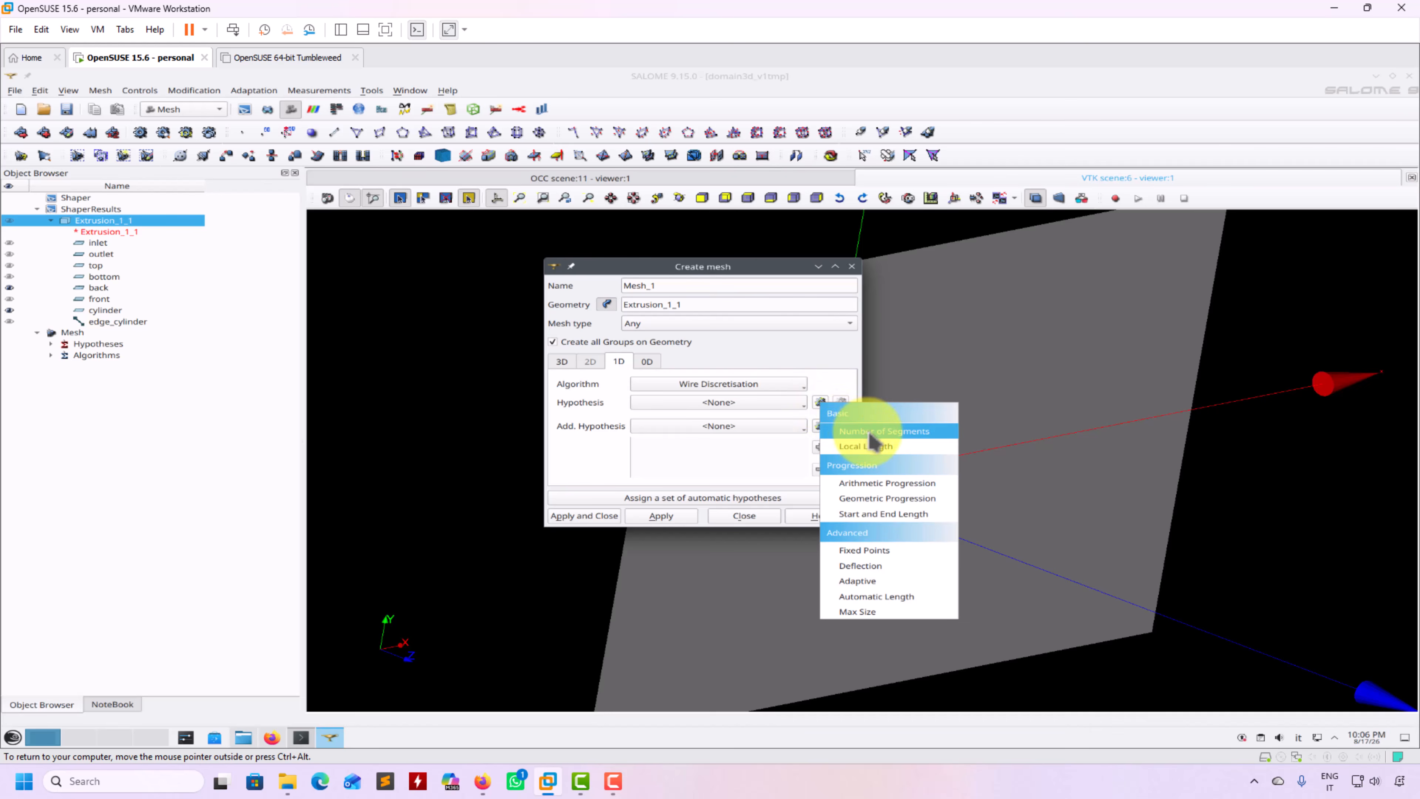
{"action": "left_click", "coordinate": [869, 432]}
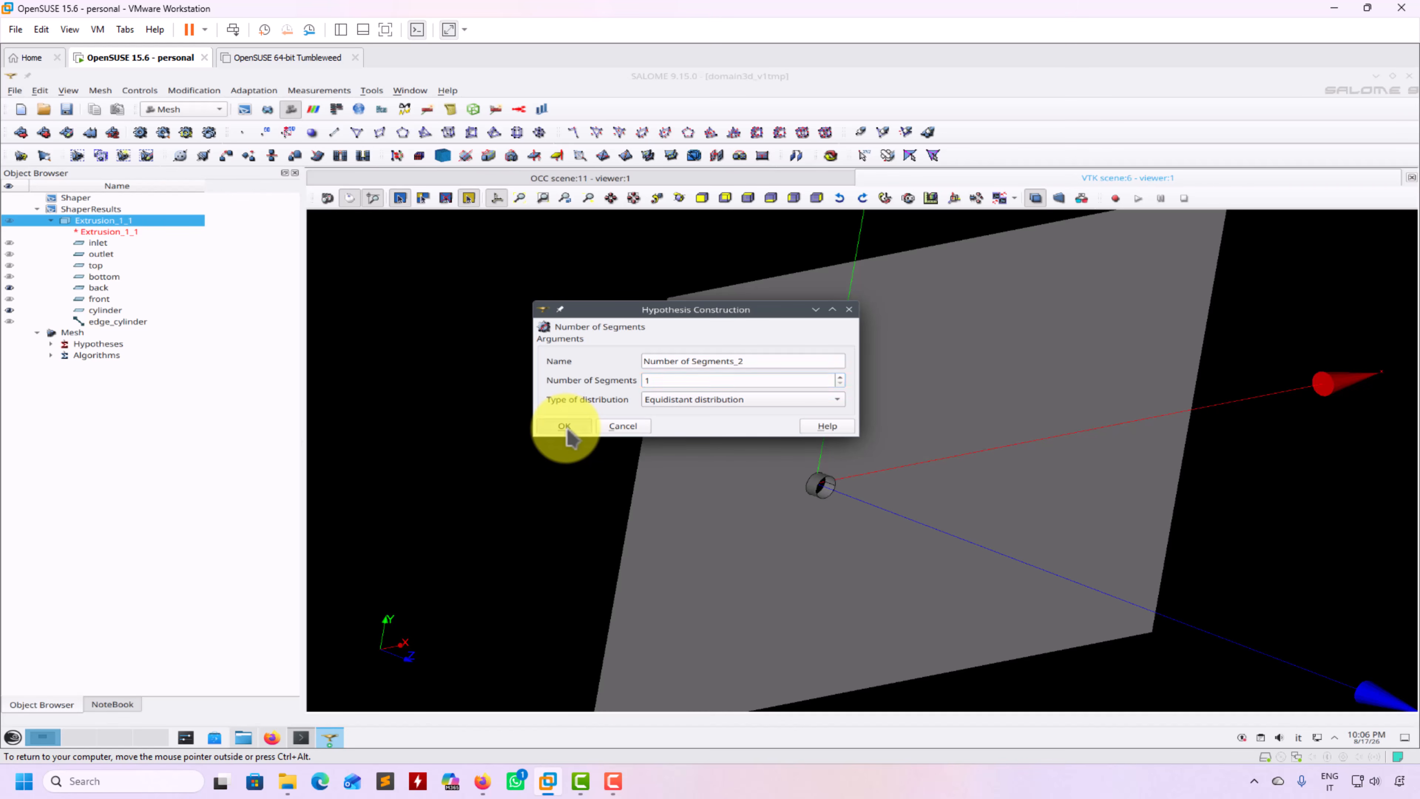
{"action": "left_click", "coordinate": [565, 427]}
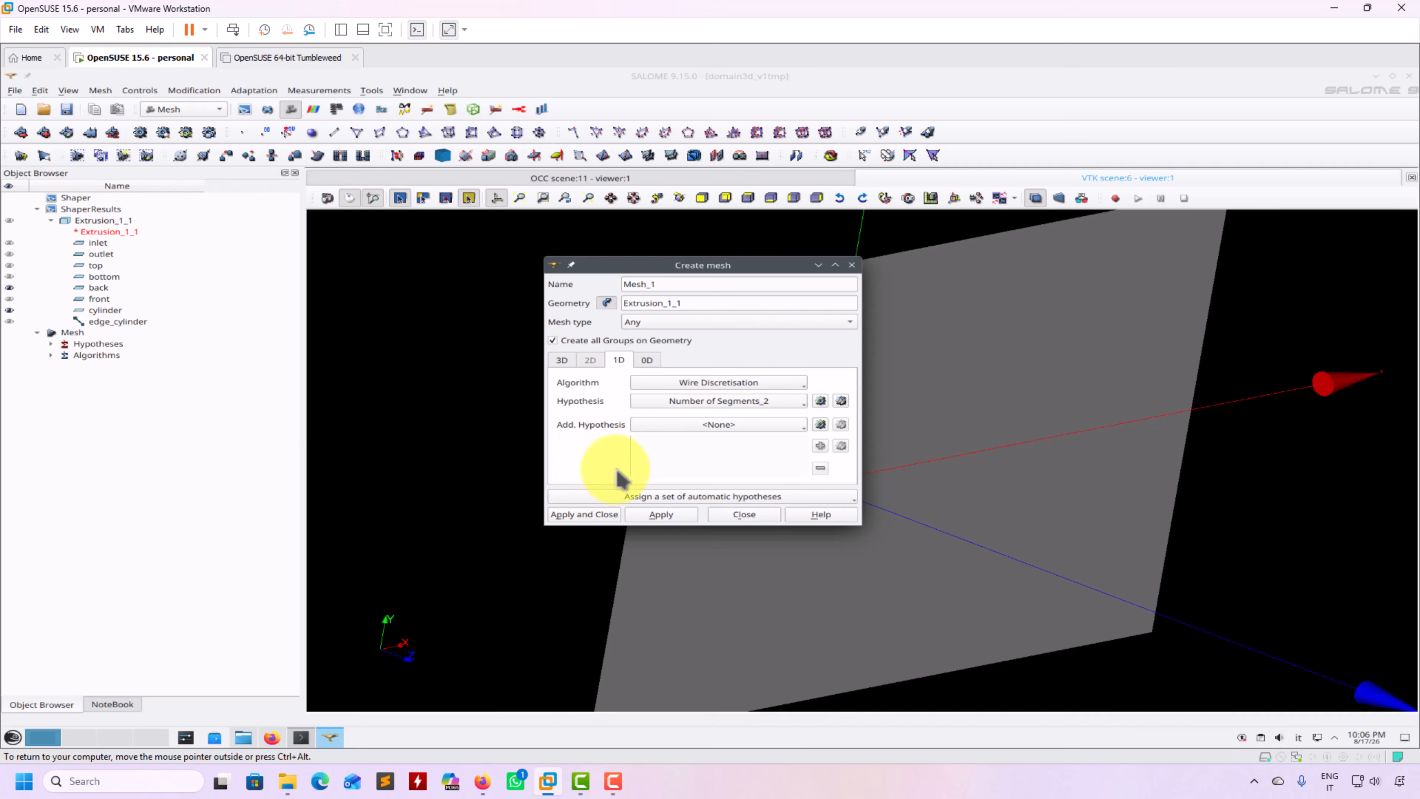
{"action": "left_click", "coordinate": [585, 517]}
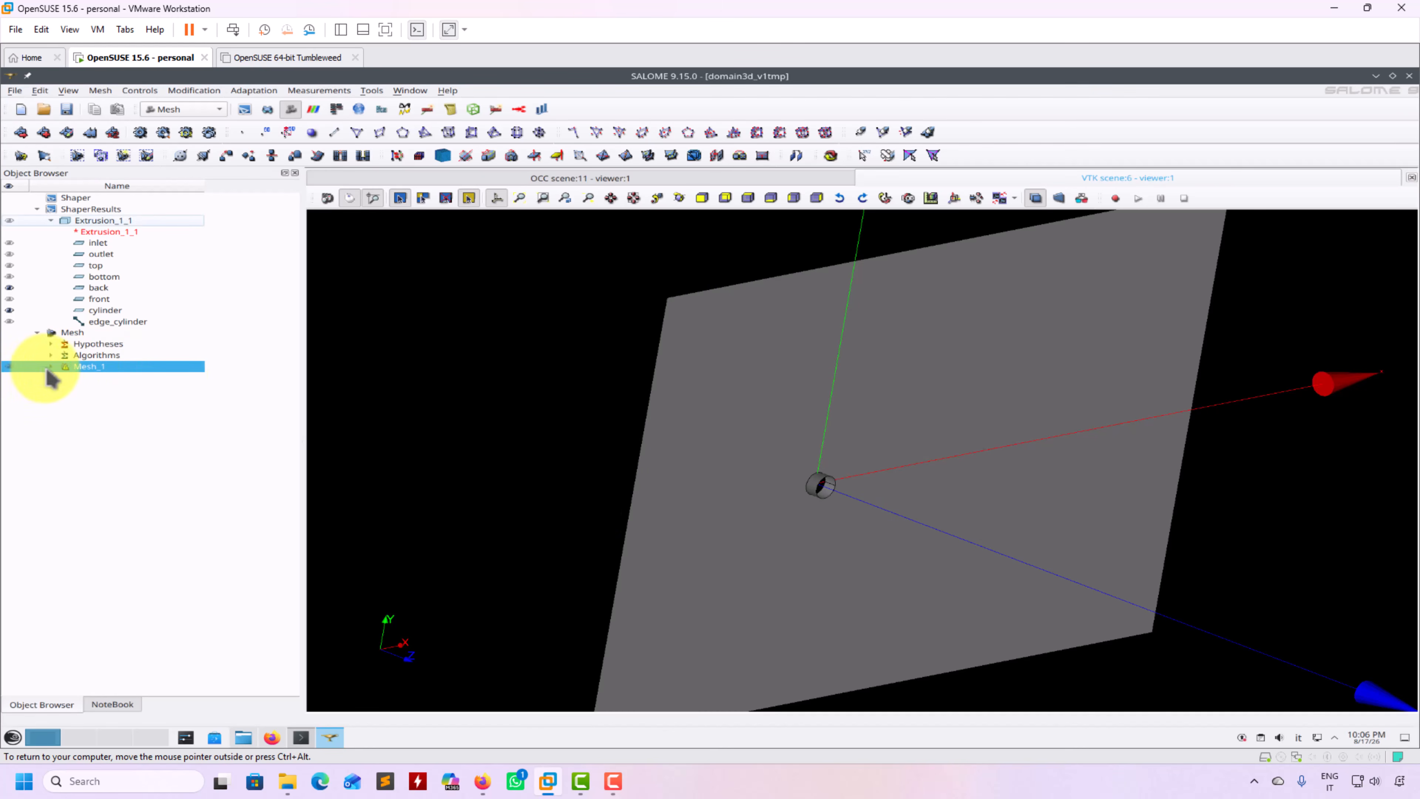
Try computing Mesh_1 and dismiss the computation failure report
{"action": "right_click", "coordinate": [89, 378]}
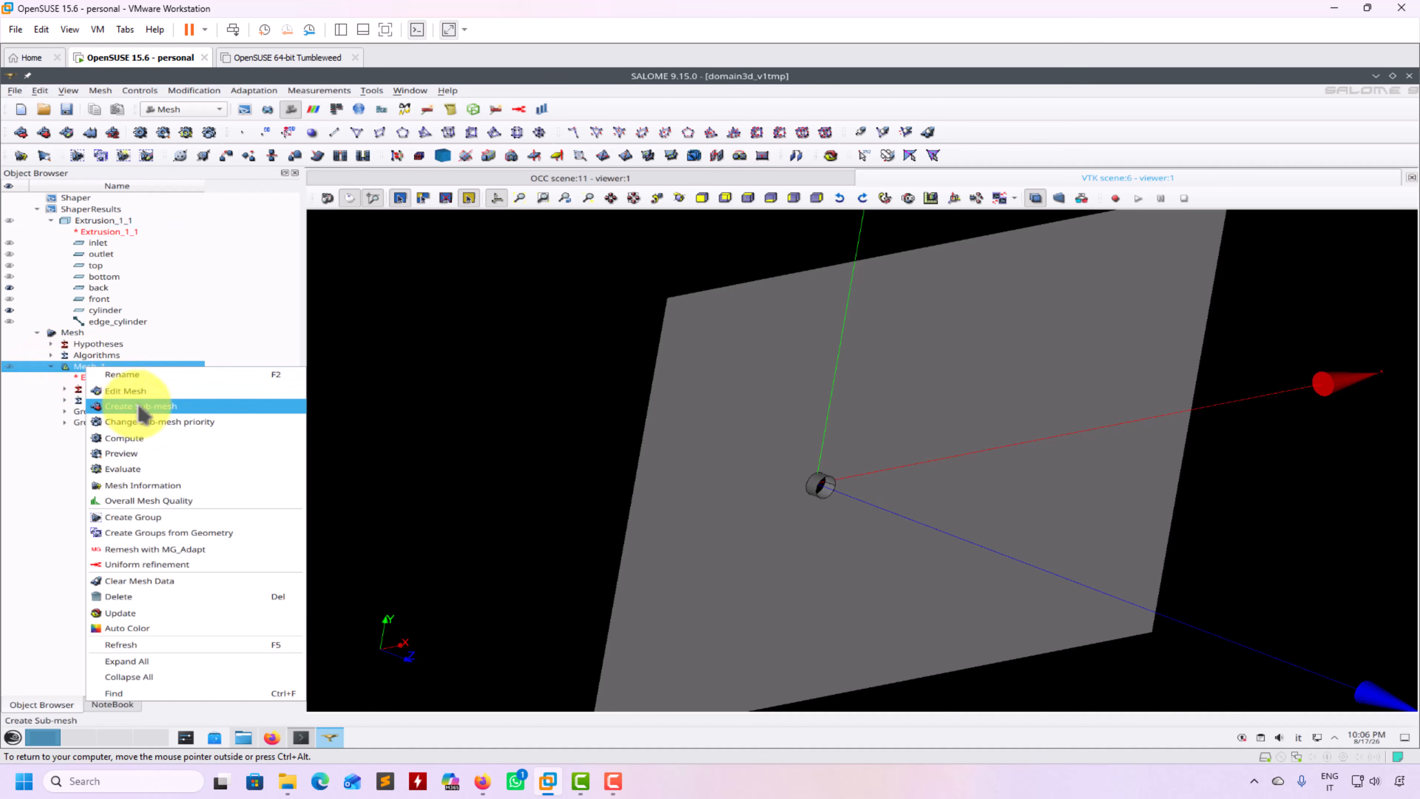
{"action": "left_click", "coordinate": [152, 449]}
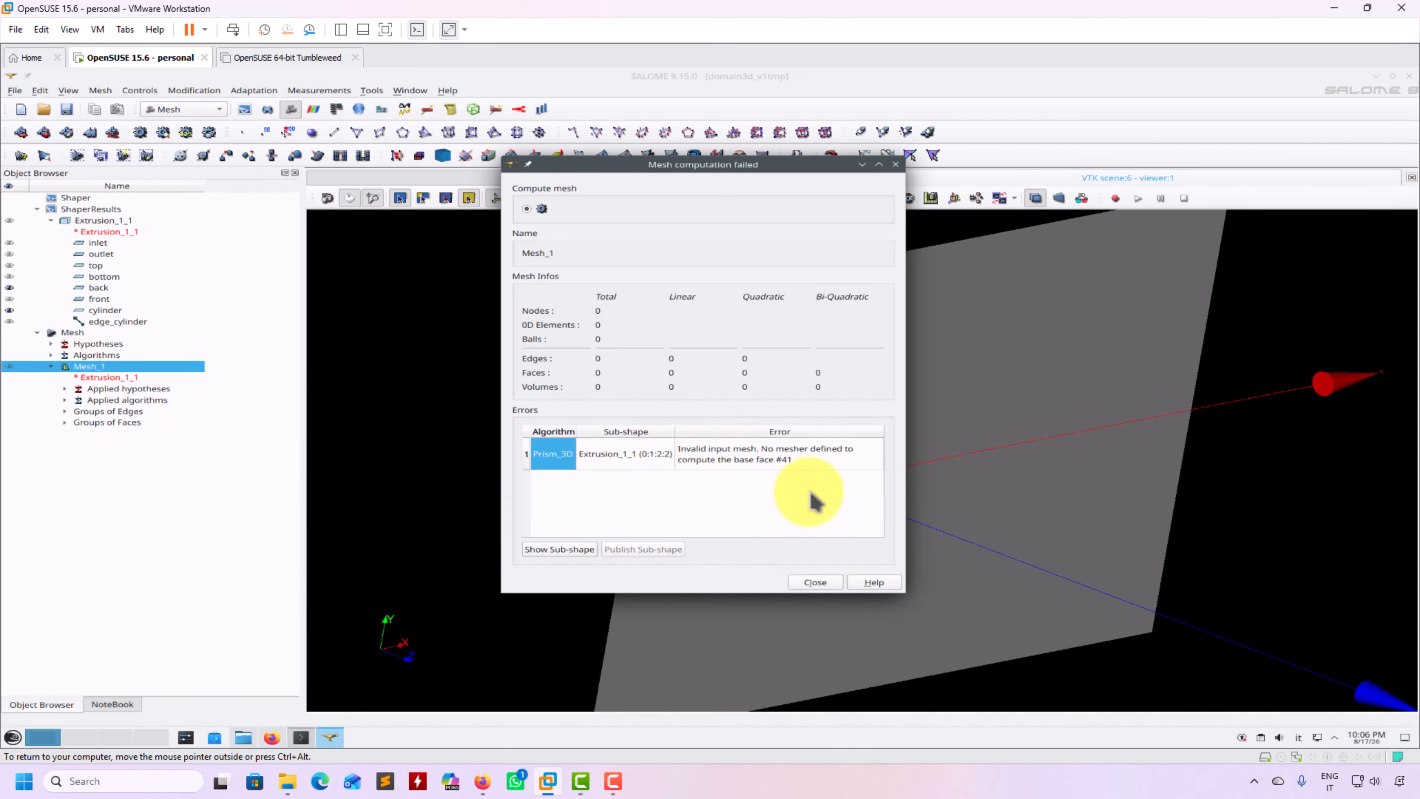
{"action": "left_click", "coordinate": [815, 583]}
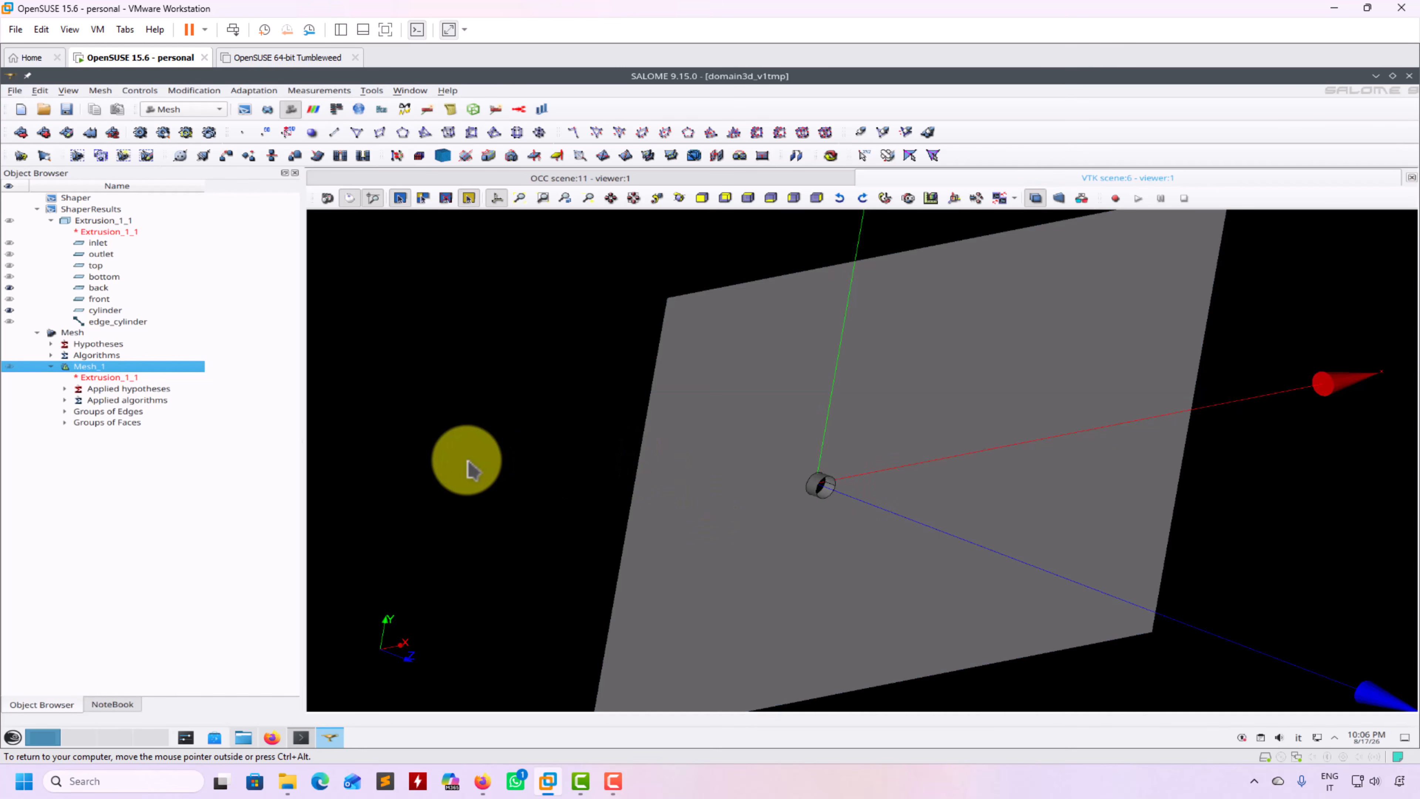
Start a sub-mesh on the back face using the NETGEN 1D-2D algorithm
{"action": "left_click", "coordinate": [101, 91]}
{"action": "left_click", "coordinate": [121, 120]}
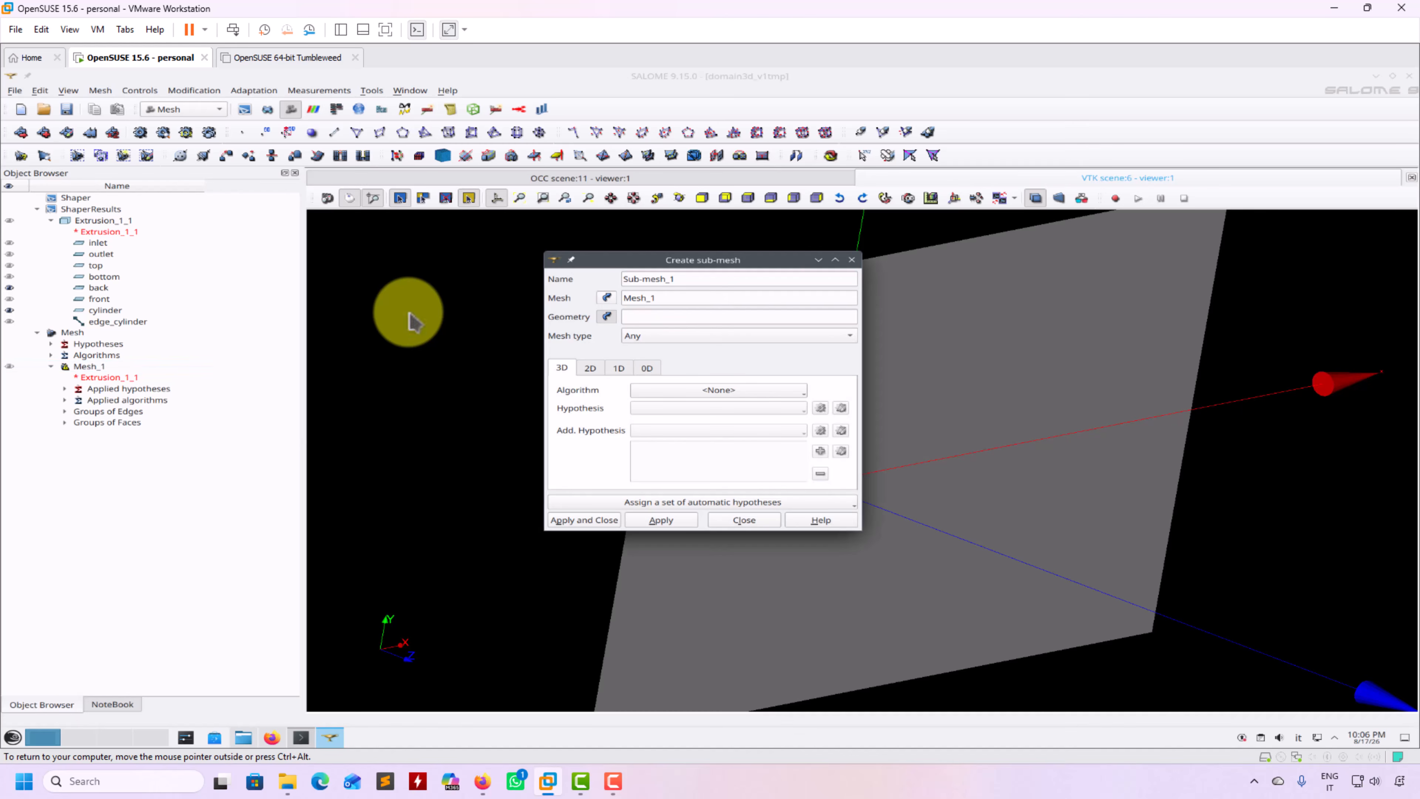
{"action": "left_click", "coordinate": [92, 288]}
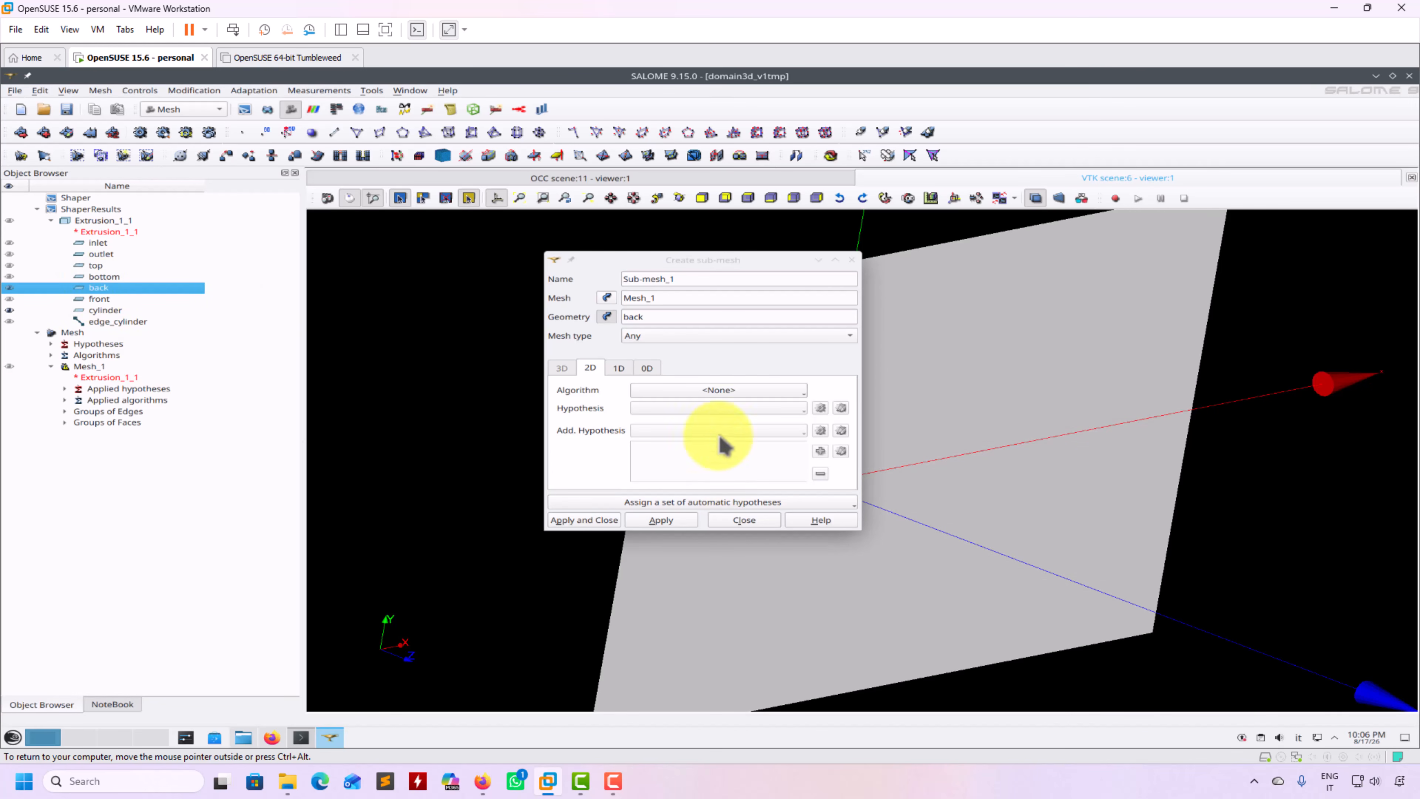
{"action": "left_click", "coordinate": [755, 389]}
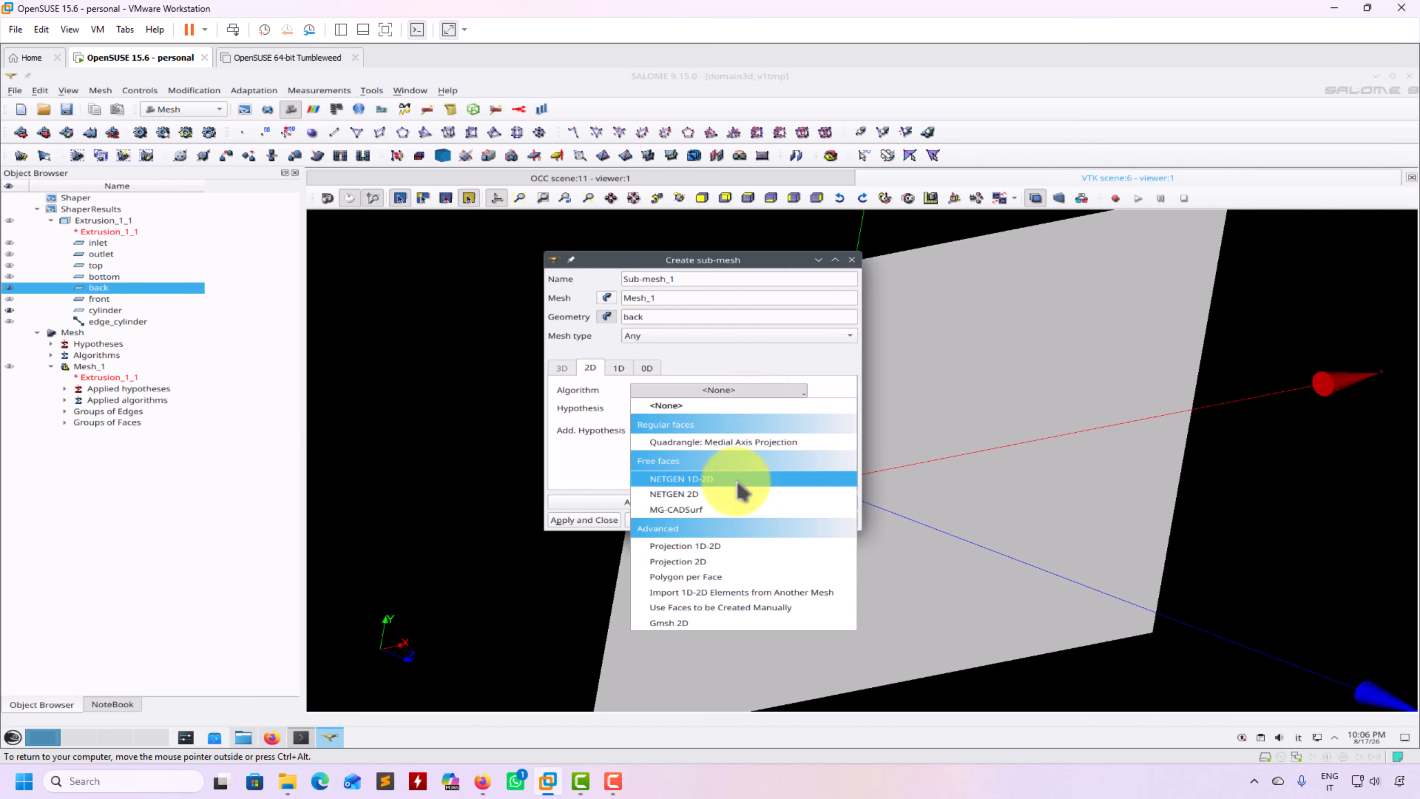
{"action": "left_click", "coordinate": [727, 493]}
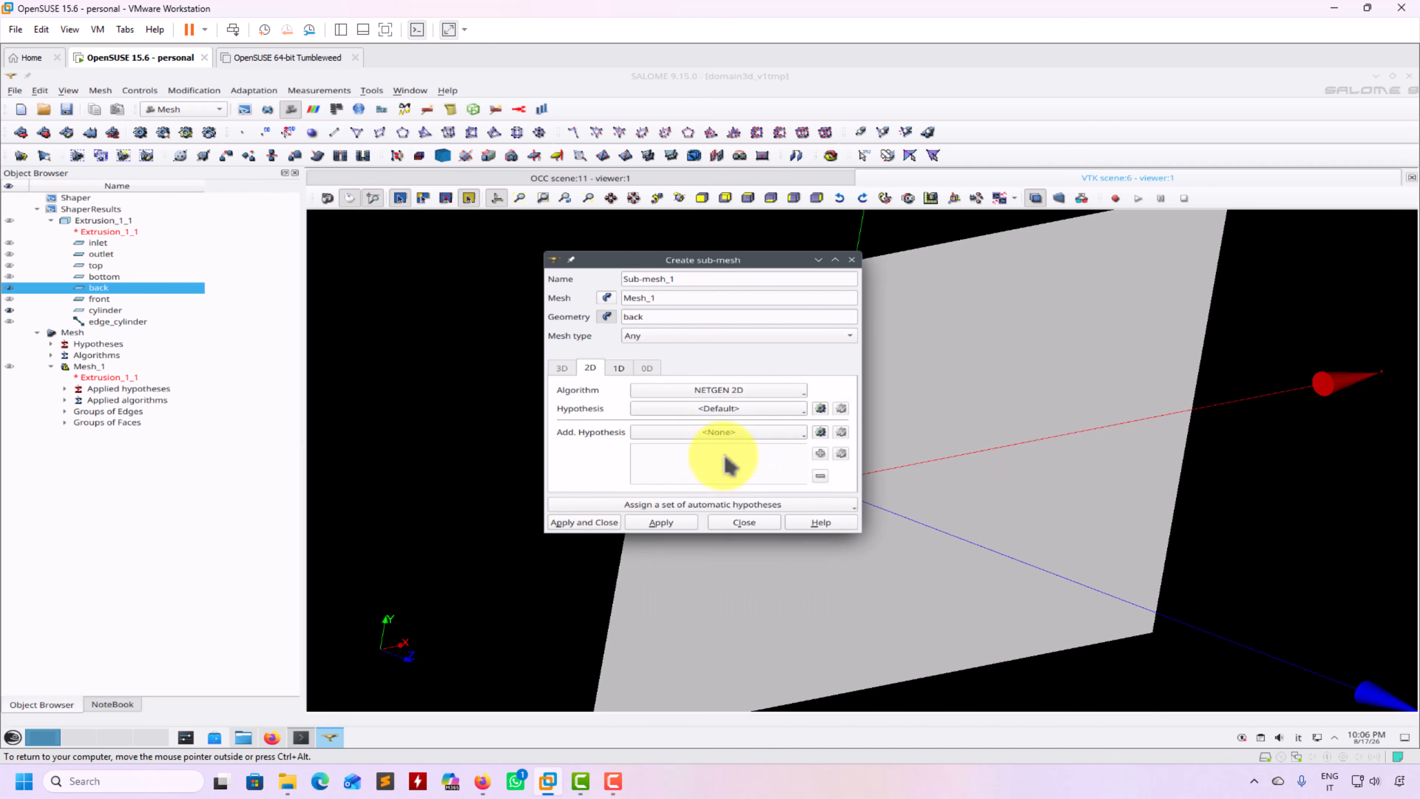
{"action": "left_click", "coordinate": [699, 391]}
{"action": "left_click", "coordinate": [701, 473]}
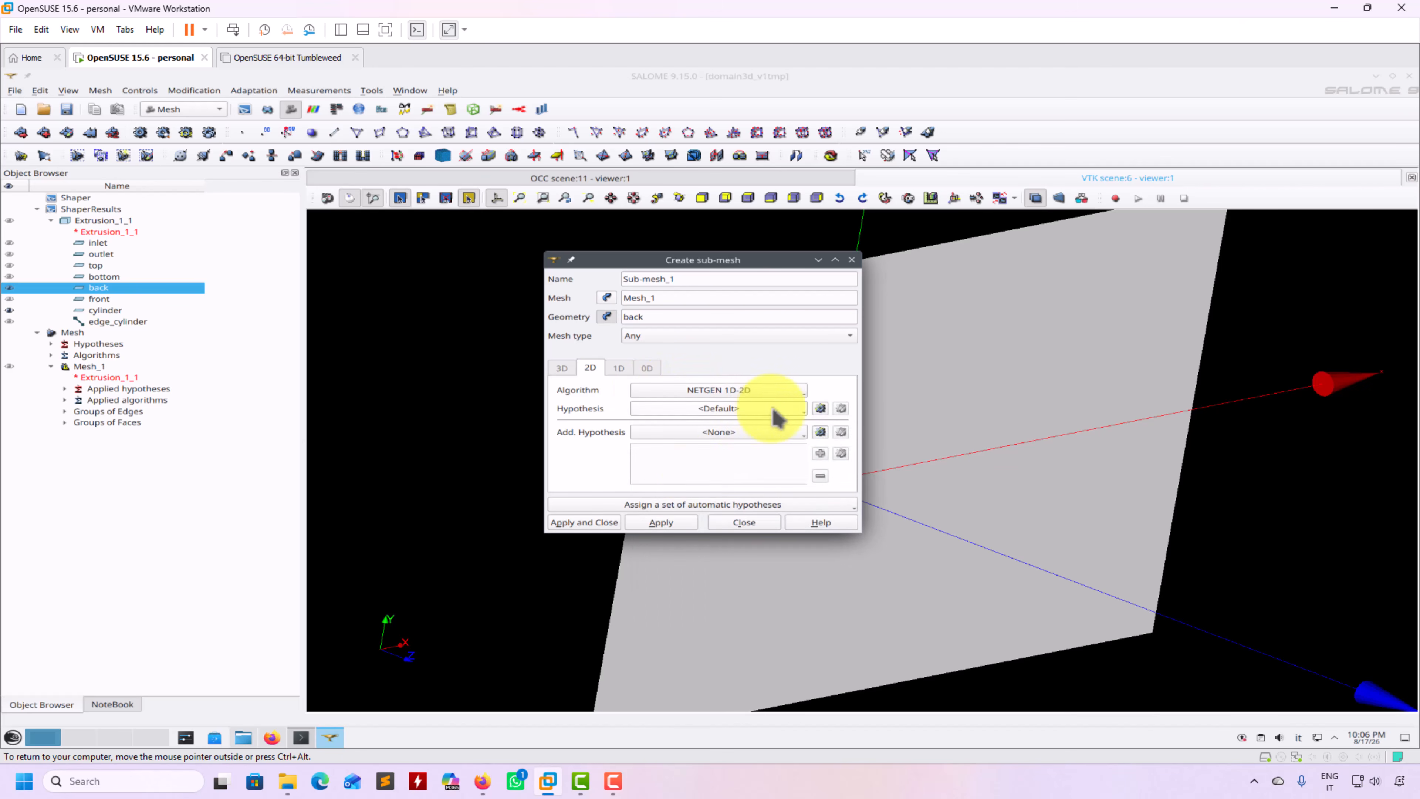
Add a NETGEN 2D Parameters hypothesis with max size 1 and min size 0.01, and create the sub-mesh
{"action": "left_click", "coordinate": [803, 409]}
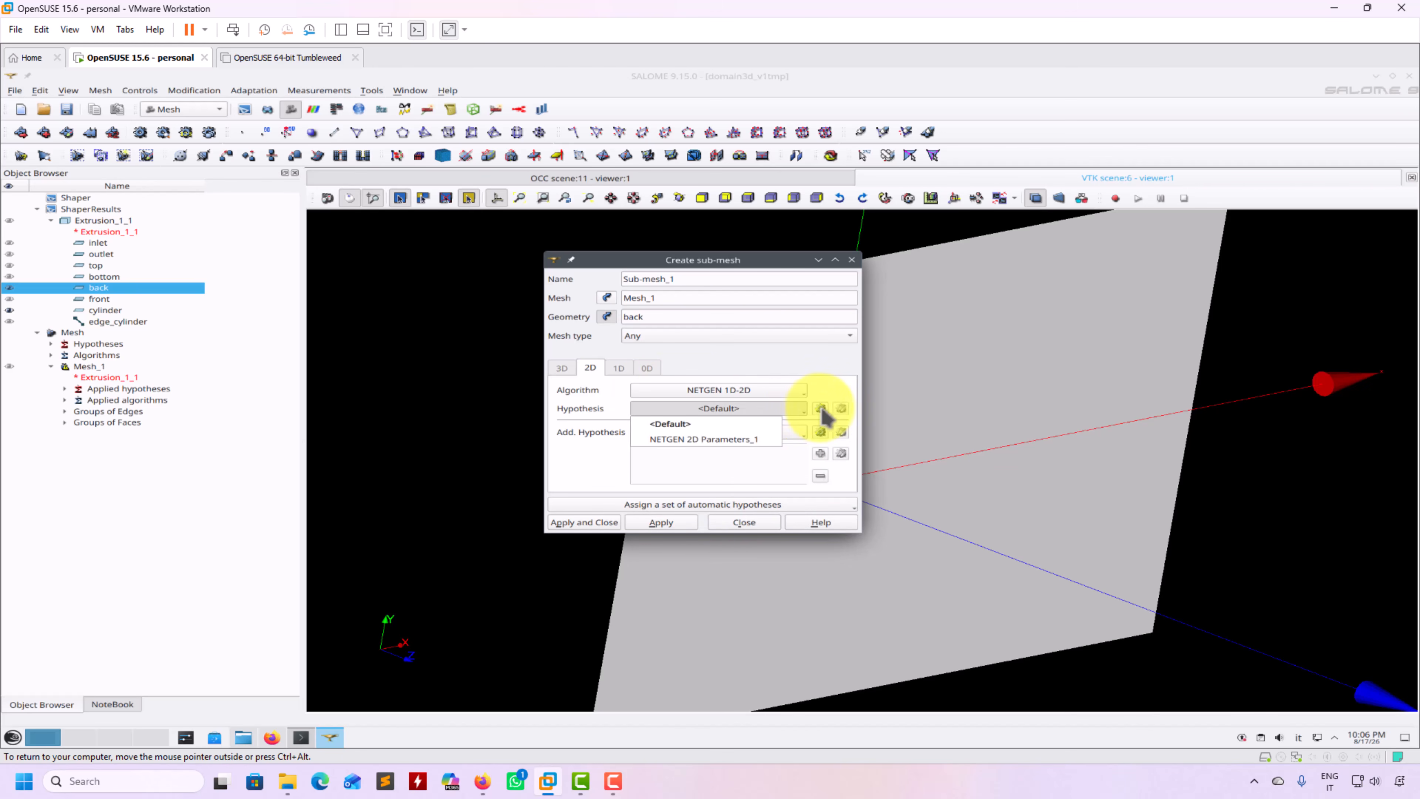
{"action": "left_click", "coordinate": [821, 414]}
{"action": "left_click", "coordinate": [820, 408]}
{"action": "left_click", "coordinate": [839, 412]}
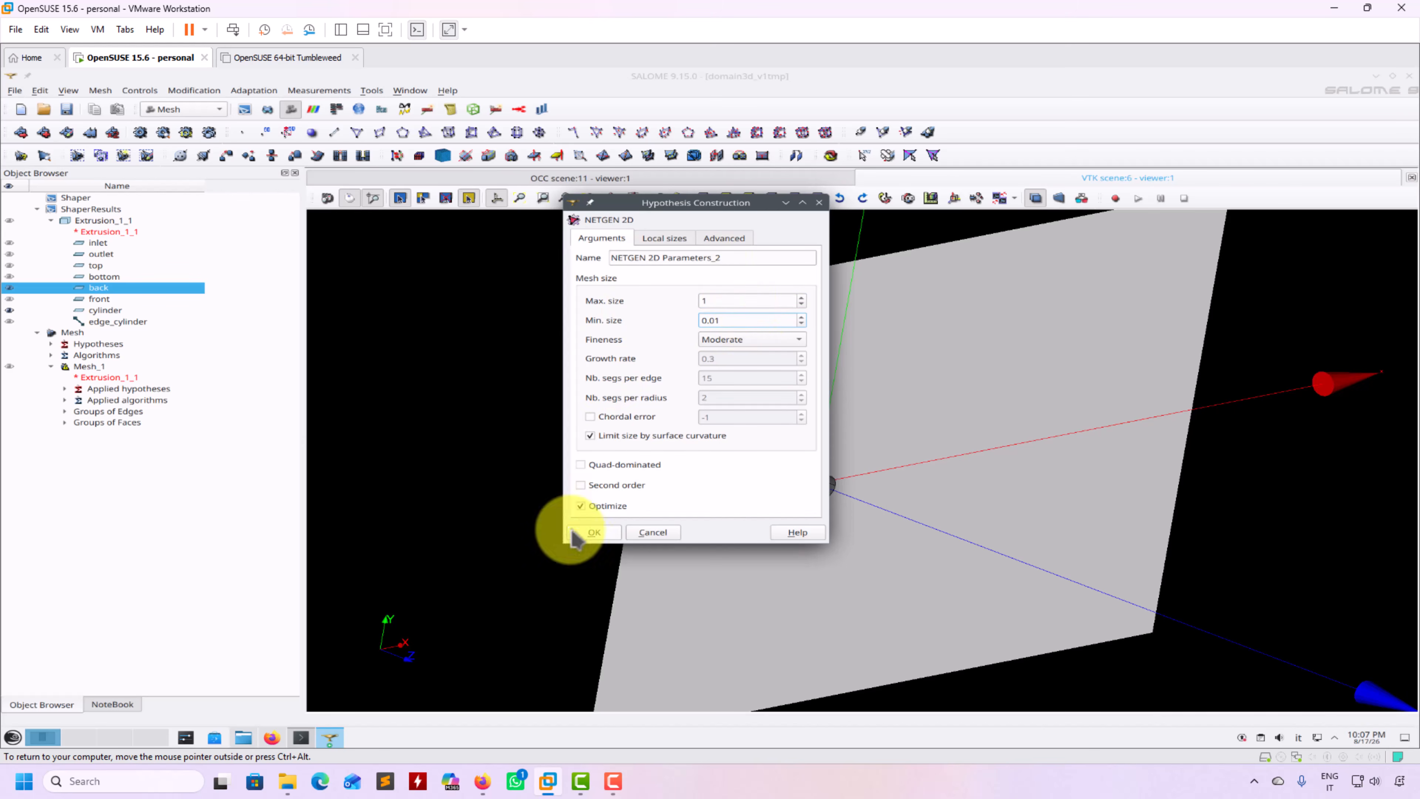
{"action": "left_click", "coordinate": [595, 529]}
{"action": "left_click", "coordinate": [589, 523]}
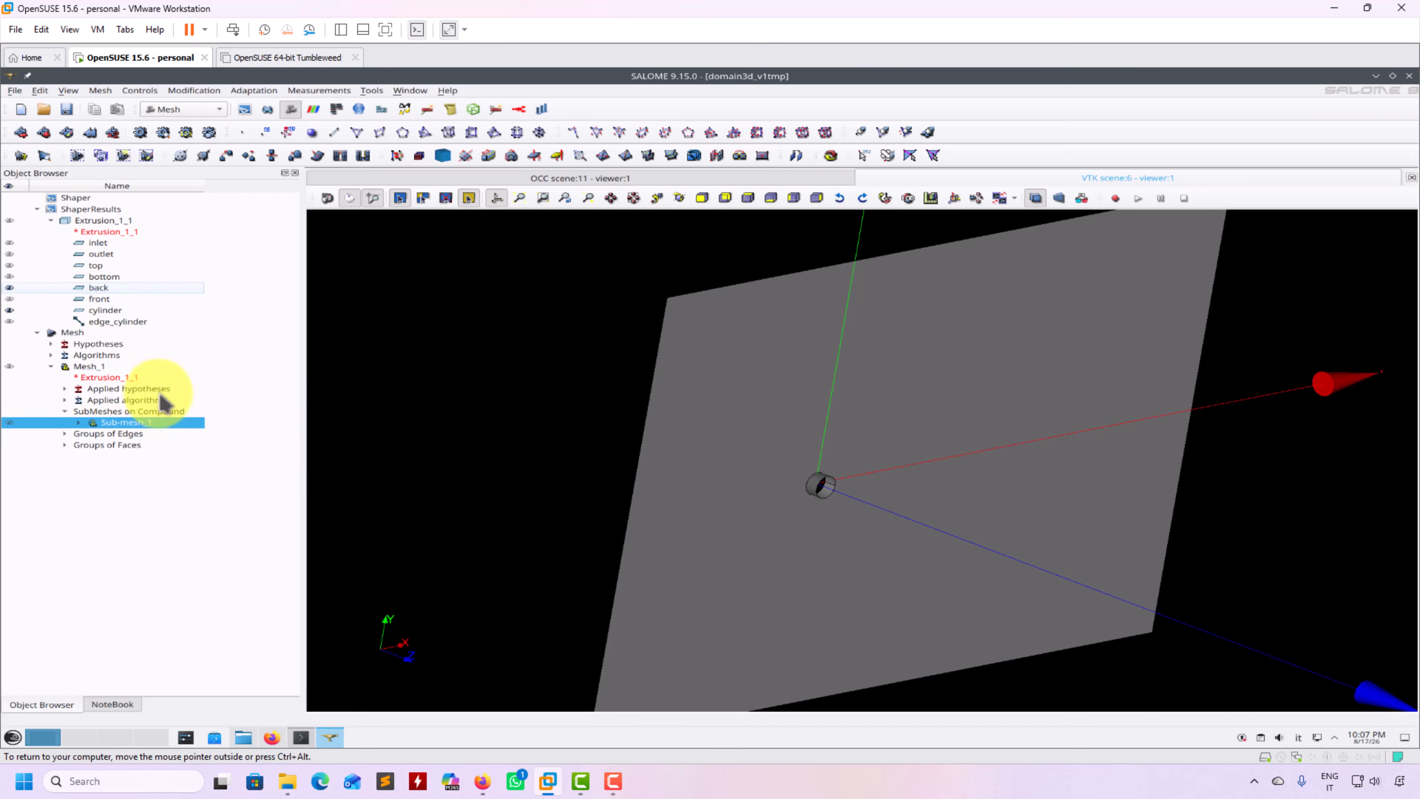
Clear and recompute Mesh_1, then zoom and rotate to inspect the triangular mesh on the back face
{"action": "right_click", "coordinate": [88, 368]}
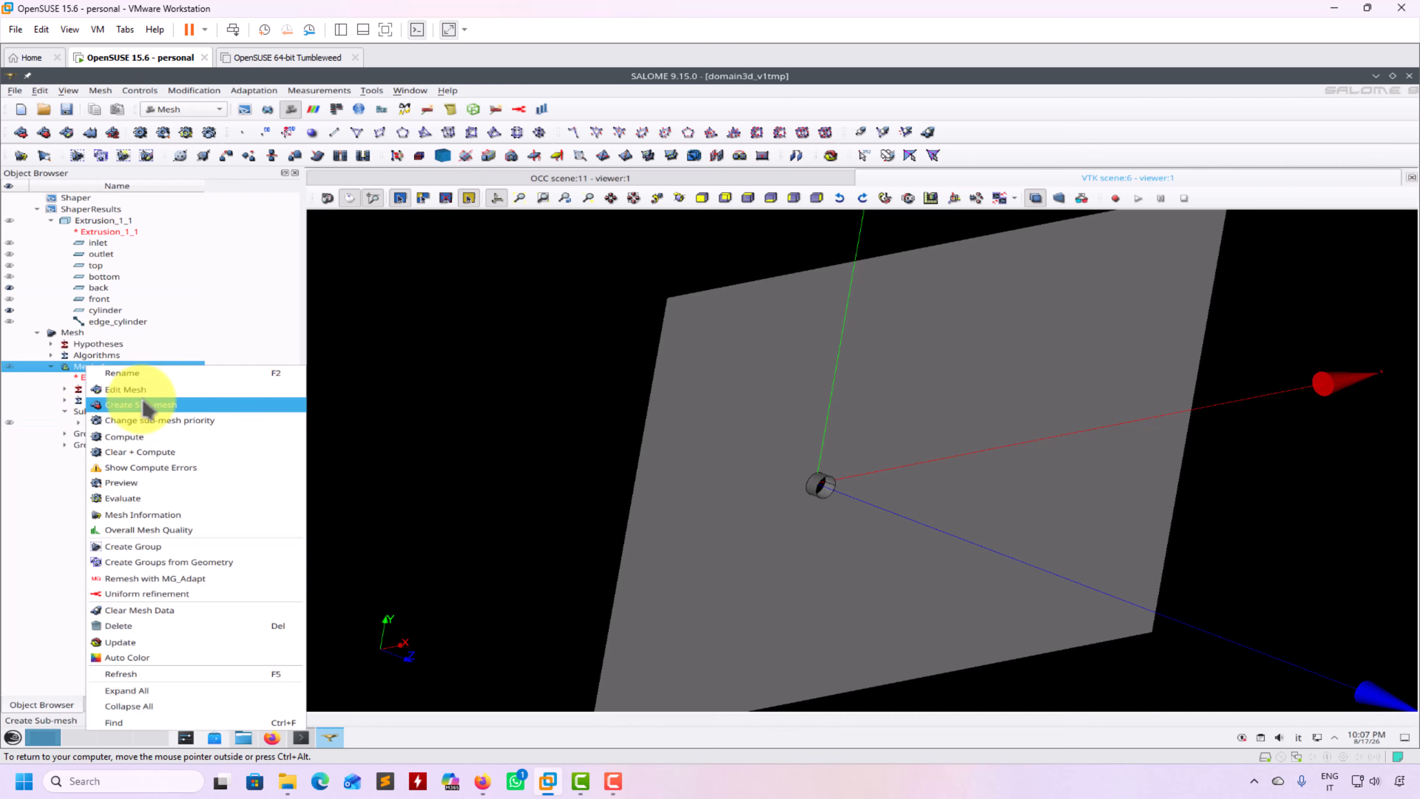
{"action": "left_click", "coordinate": [149, 452]}
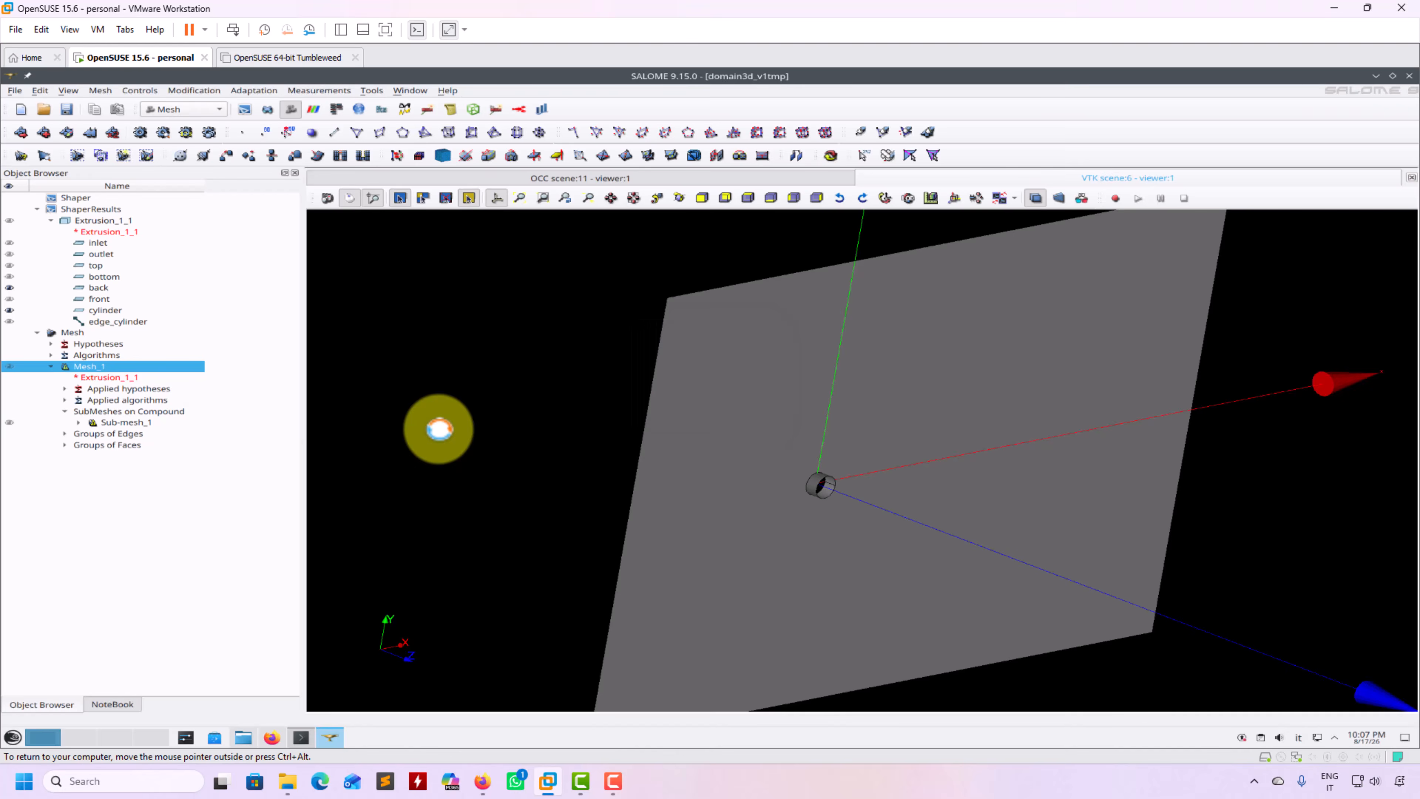
{"action": "left_click", "coordinate": [821, 573]}
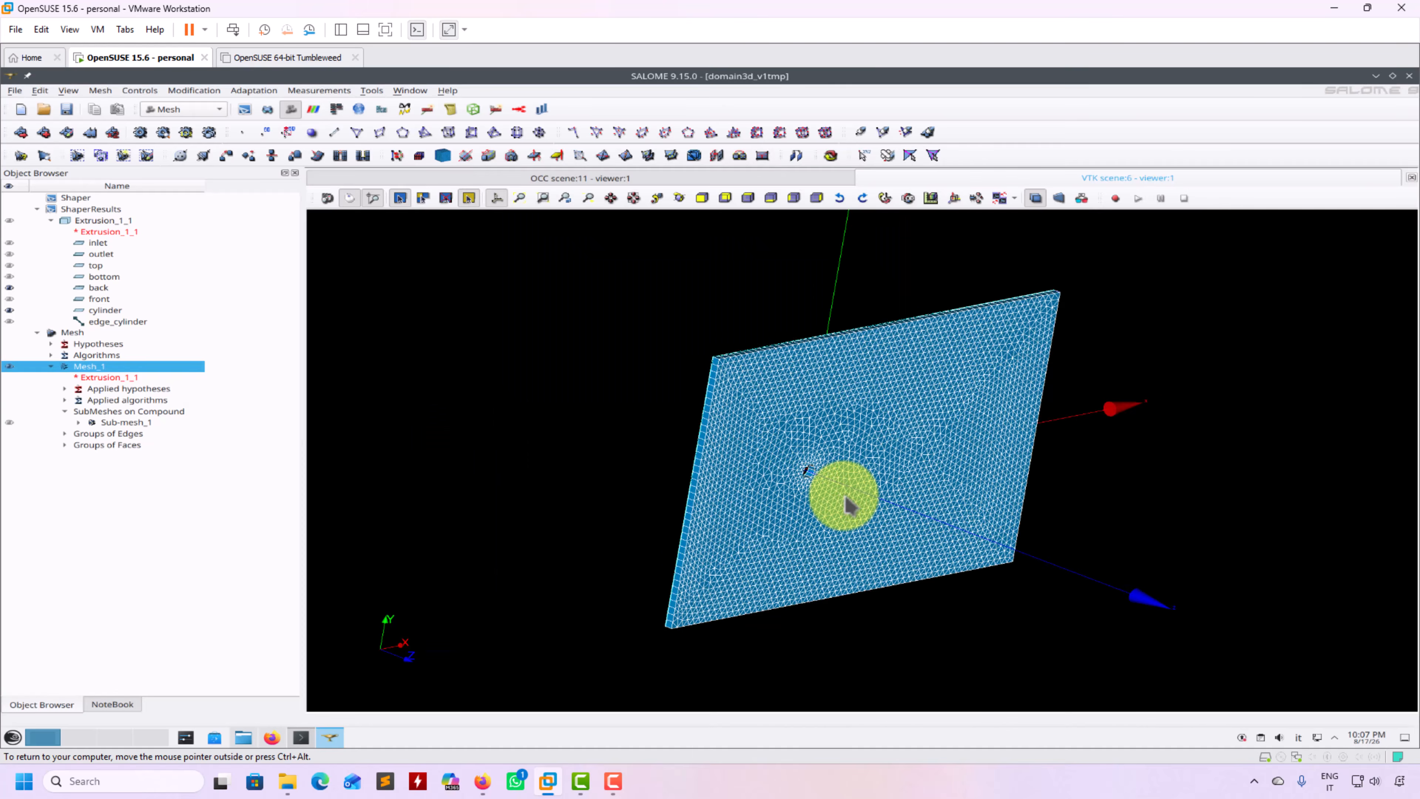
{"action": "scroll", "coordinate": [841, 495], "scroll_direction": "up", "scroll_amount": 5}
{"action": "scroll", "coordinate": [845, 503], "scroll_direction": "up", "scroll_amount": 5}
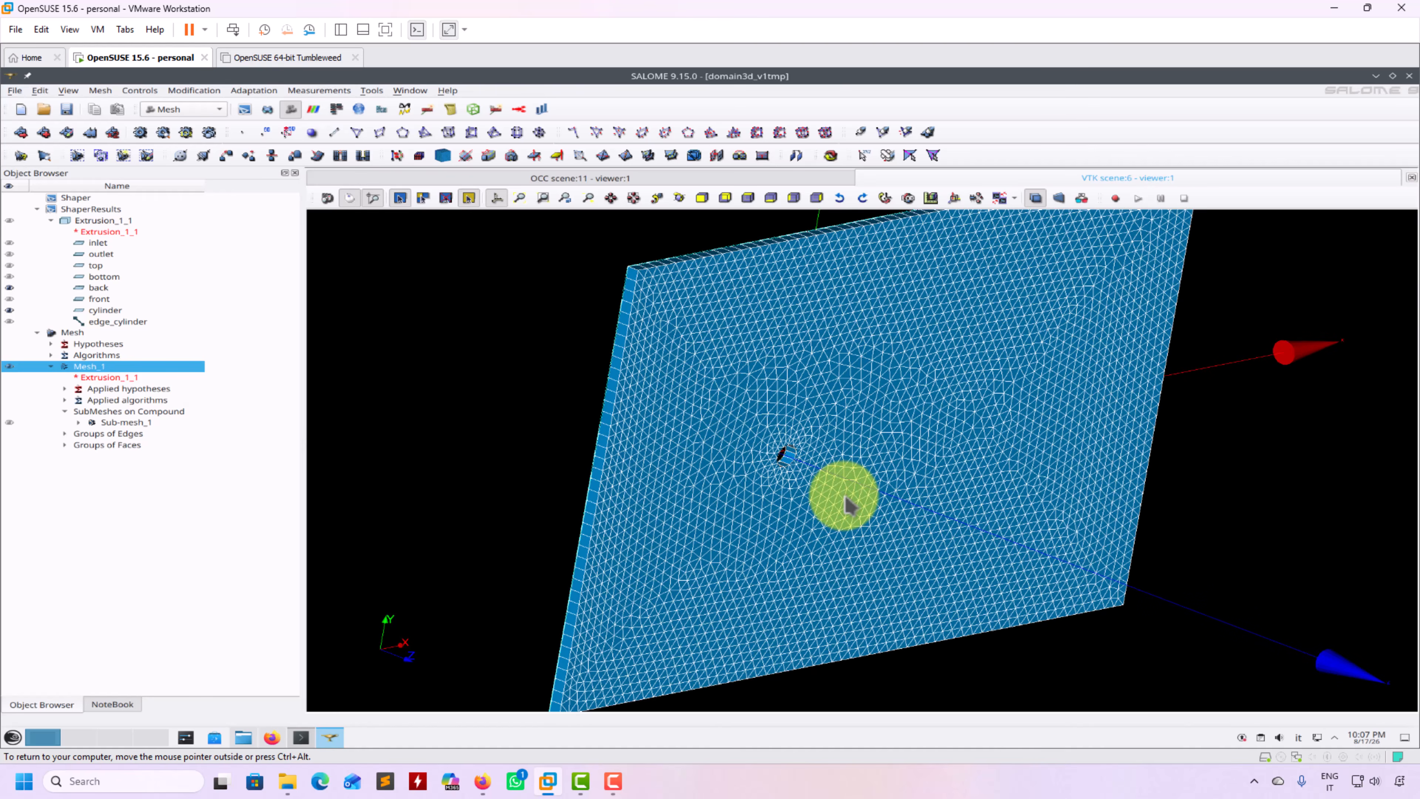
{"action": "scroll", "coordinate": [845, 503], "scroll_direction": "up", "scroll_amount": 4}
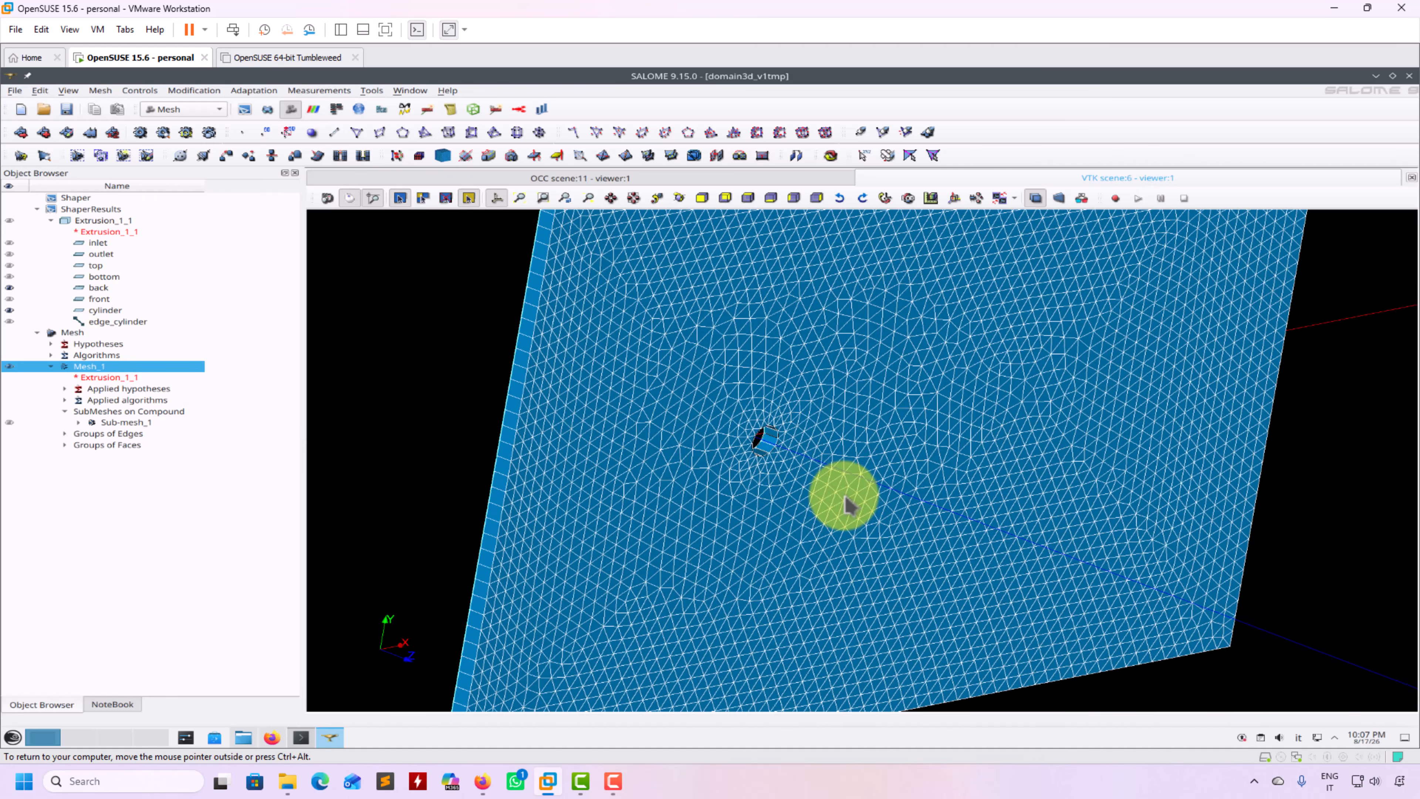
{"action": "left_click_drag", "start_coordinate": [623, 436], "coordinate": [741, 428]}
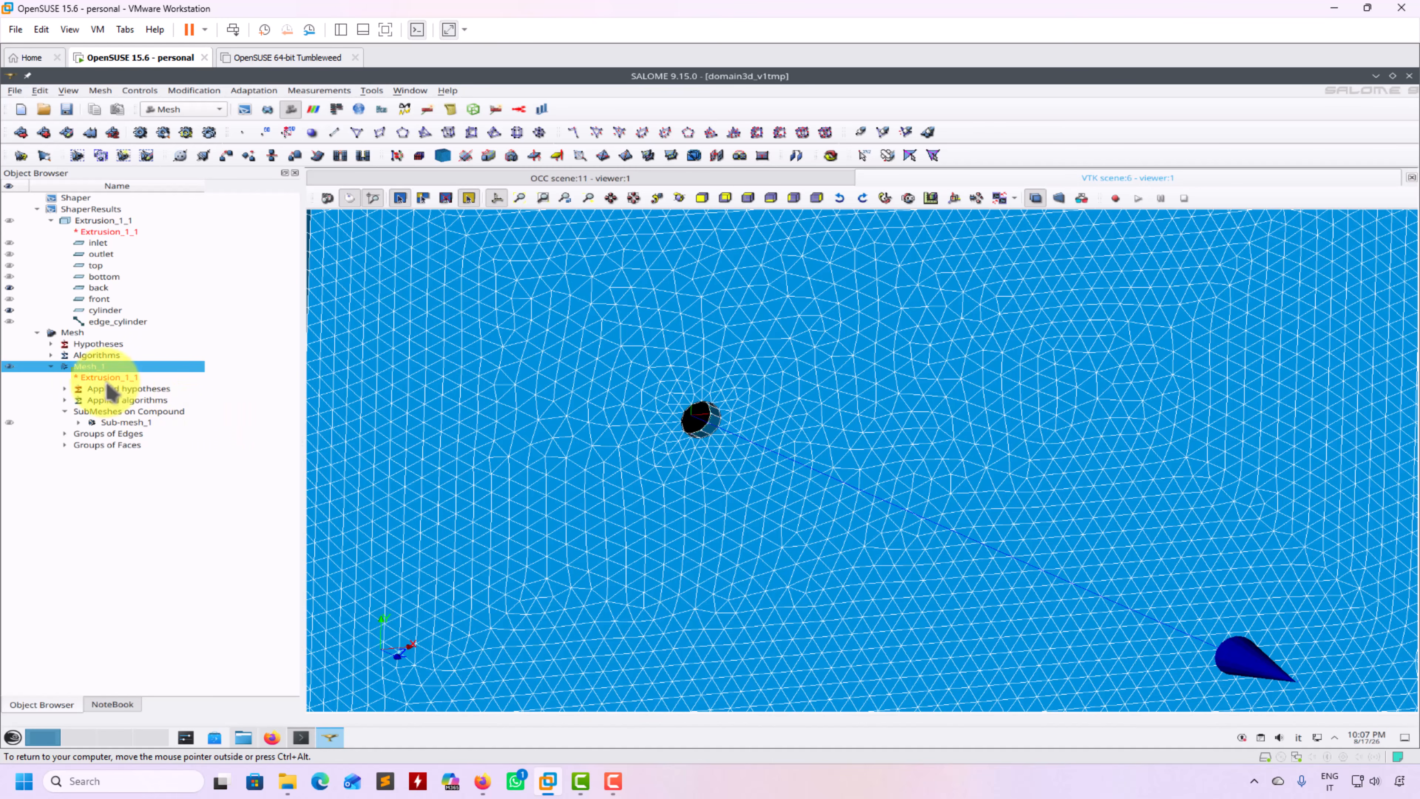
Edit Sub-mesh_1 and add a new Viscous Layers 2D hypothesis
{"action": "right_click", "coordinate": [116, 423]}
{"action": "left_click", "coordinate": [160, 448]}
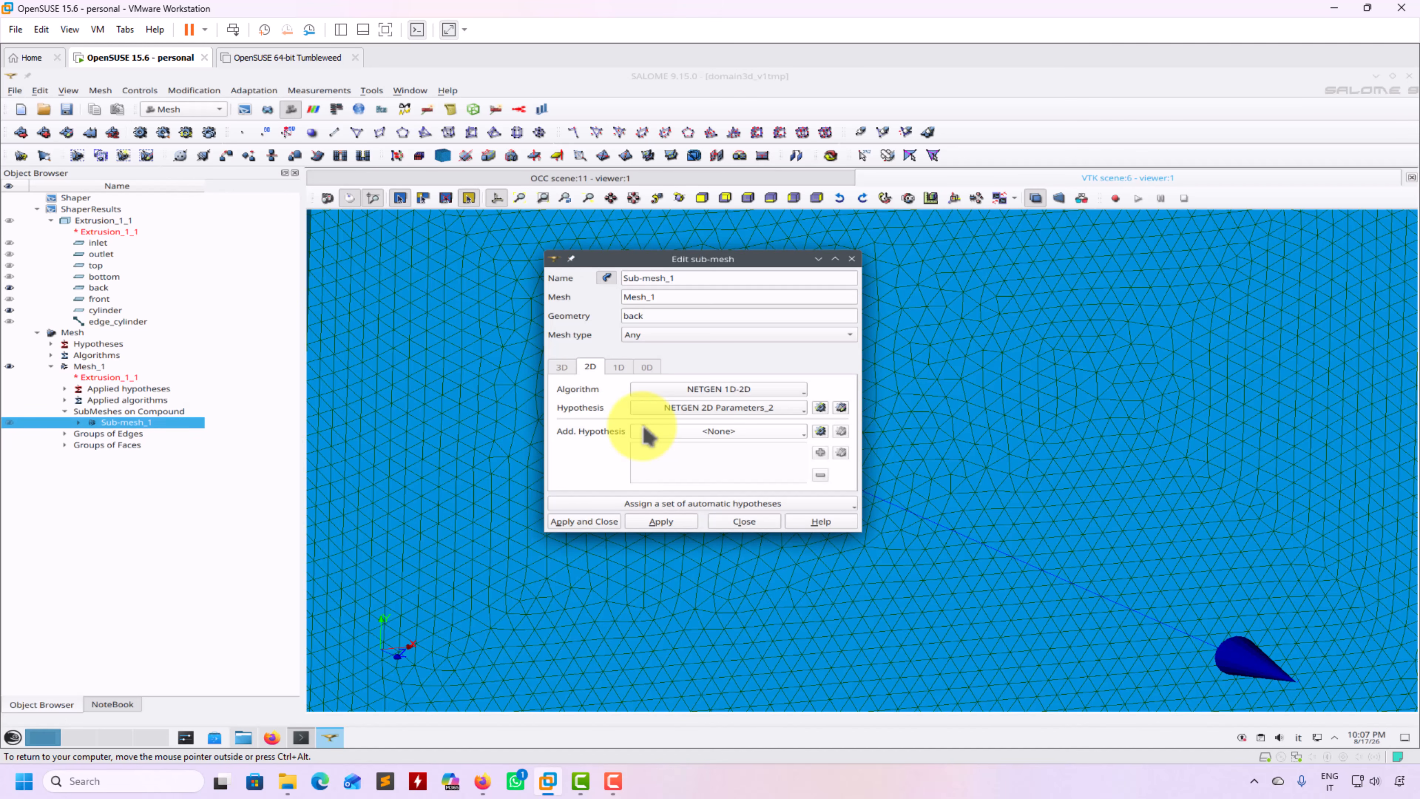
{"action": "left_click", "coordinate": [767, 429]}
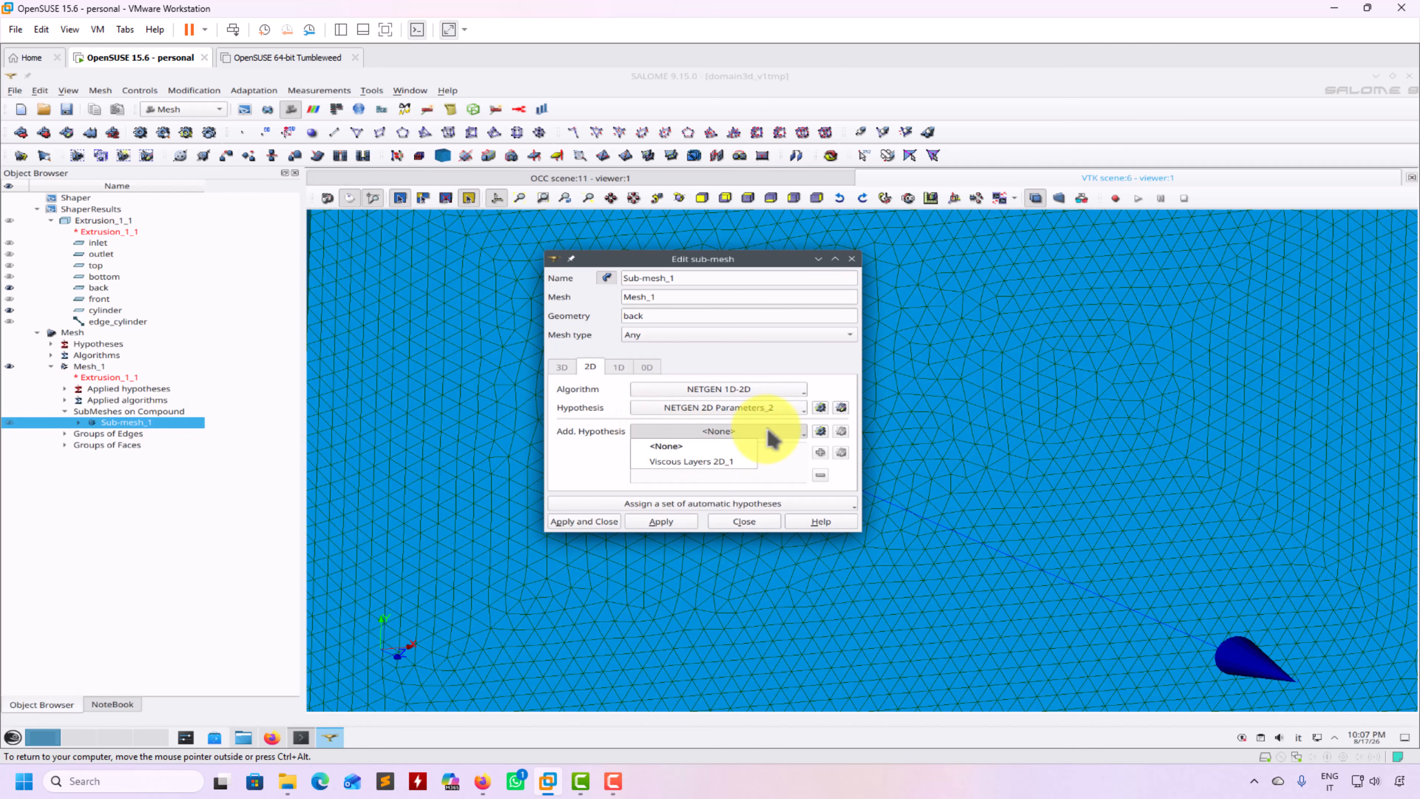
{"action": "left_click", "coordinate": [796, 454]}
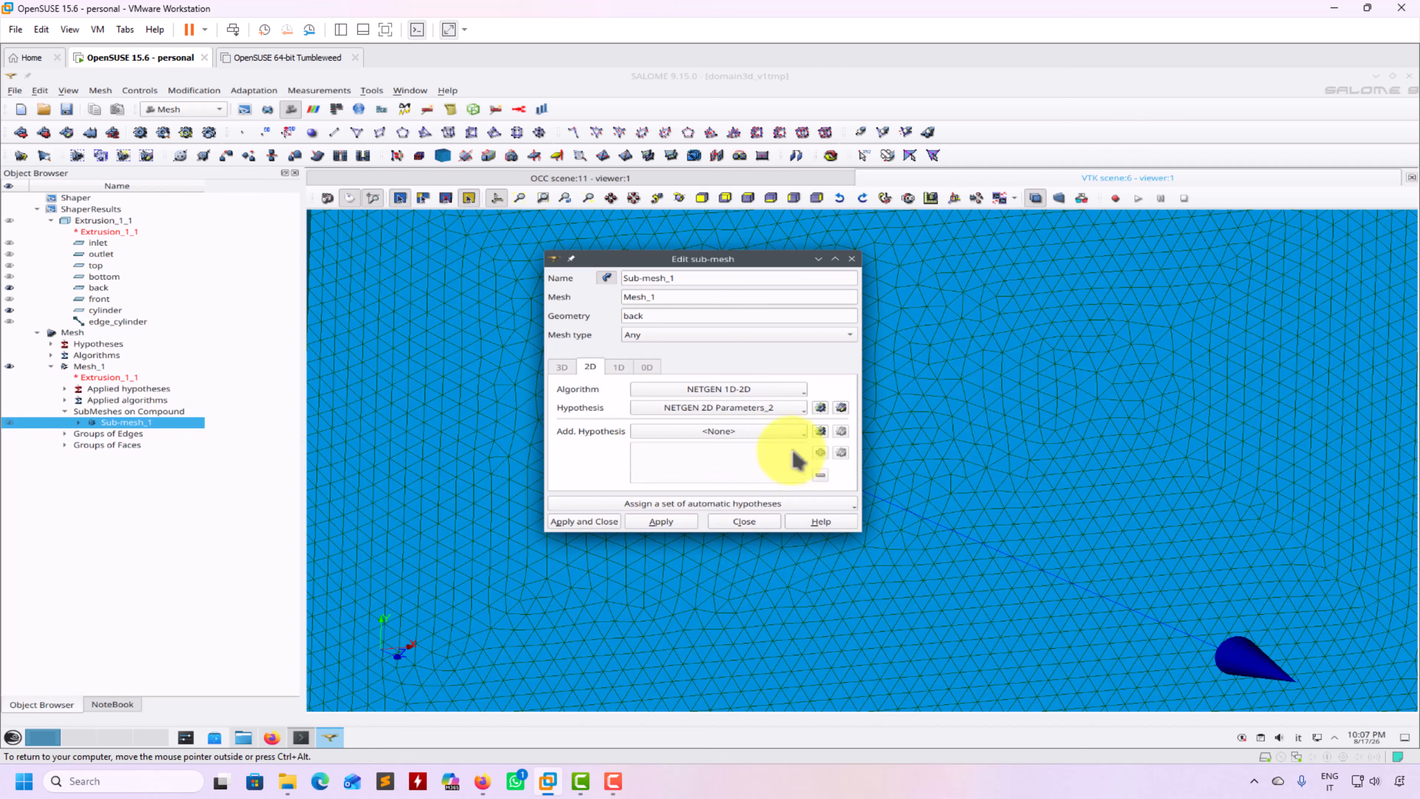
{"action": "left_click", "coordinate": [820, 431]}
{"action": "left_click", "coordinate": [841, 436]}
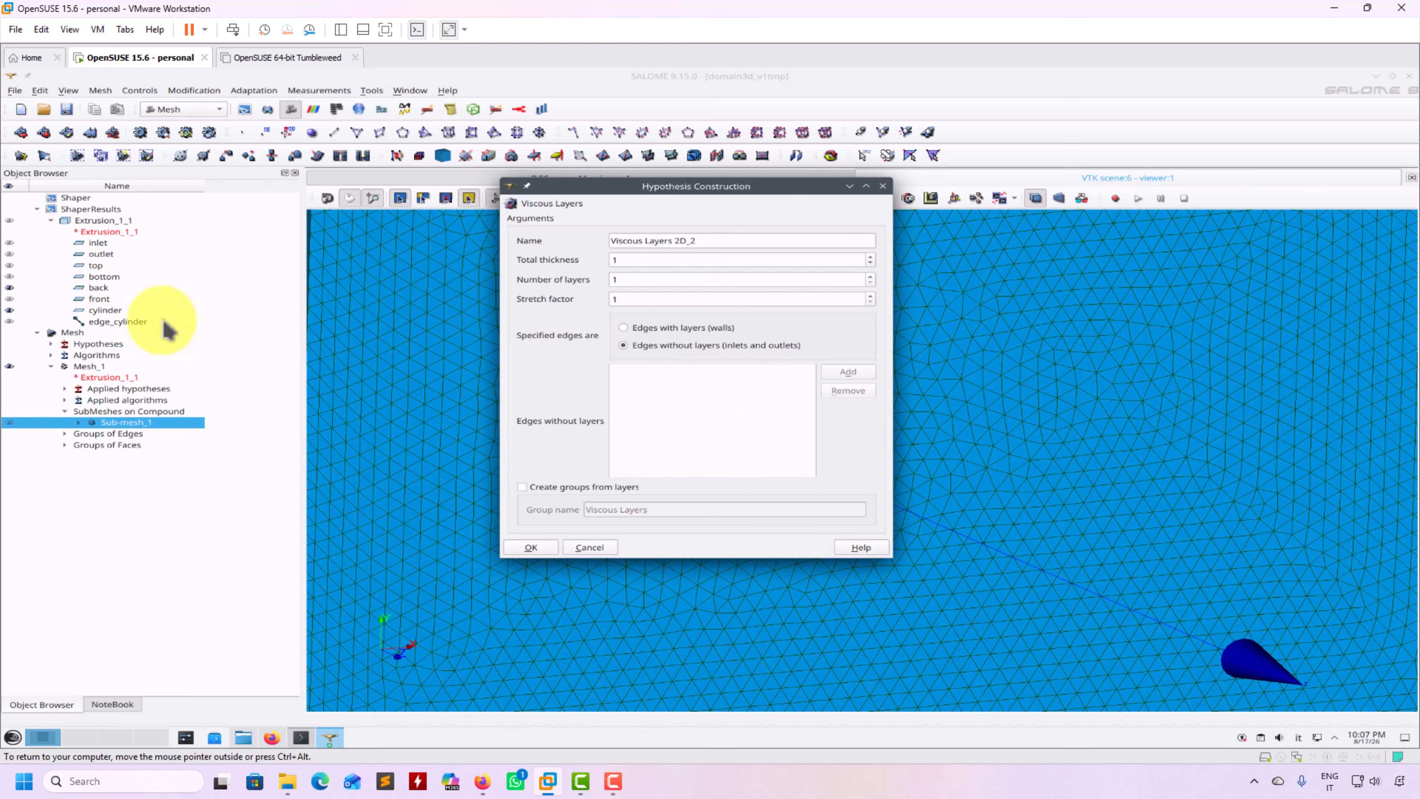
List edge_cylinder (edge 36) with thickness 0.2, 3 layers, stretch factor 1.2, and apply the sub-mesh
{"action": "left_click", "coordinate": [115, 322]}
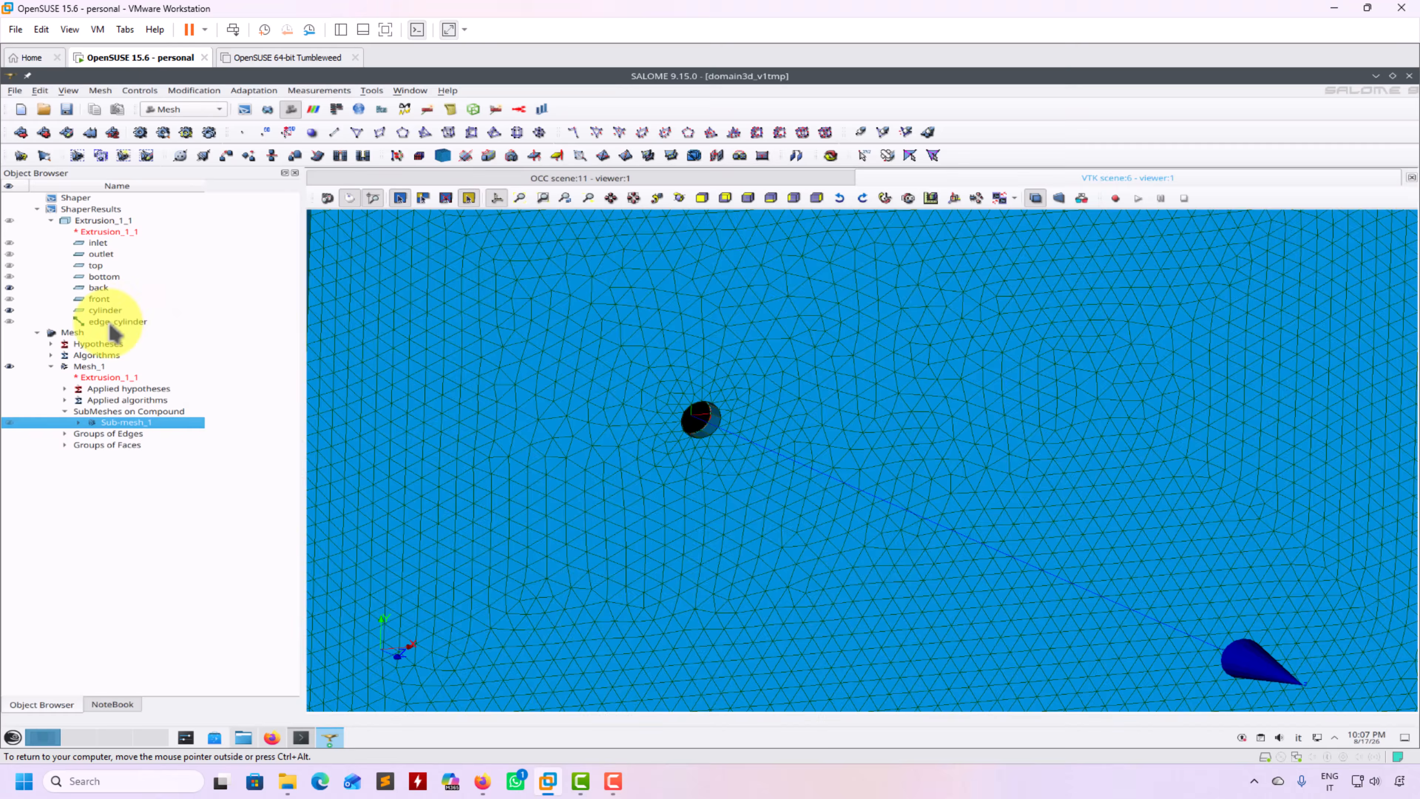
{"action": "left_click_drag", "start_coordinate": [705, 81], "coordinate": [767, 353]}
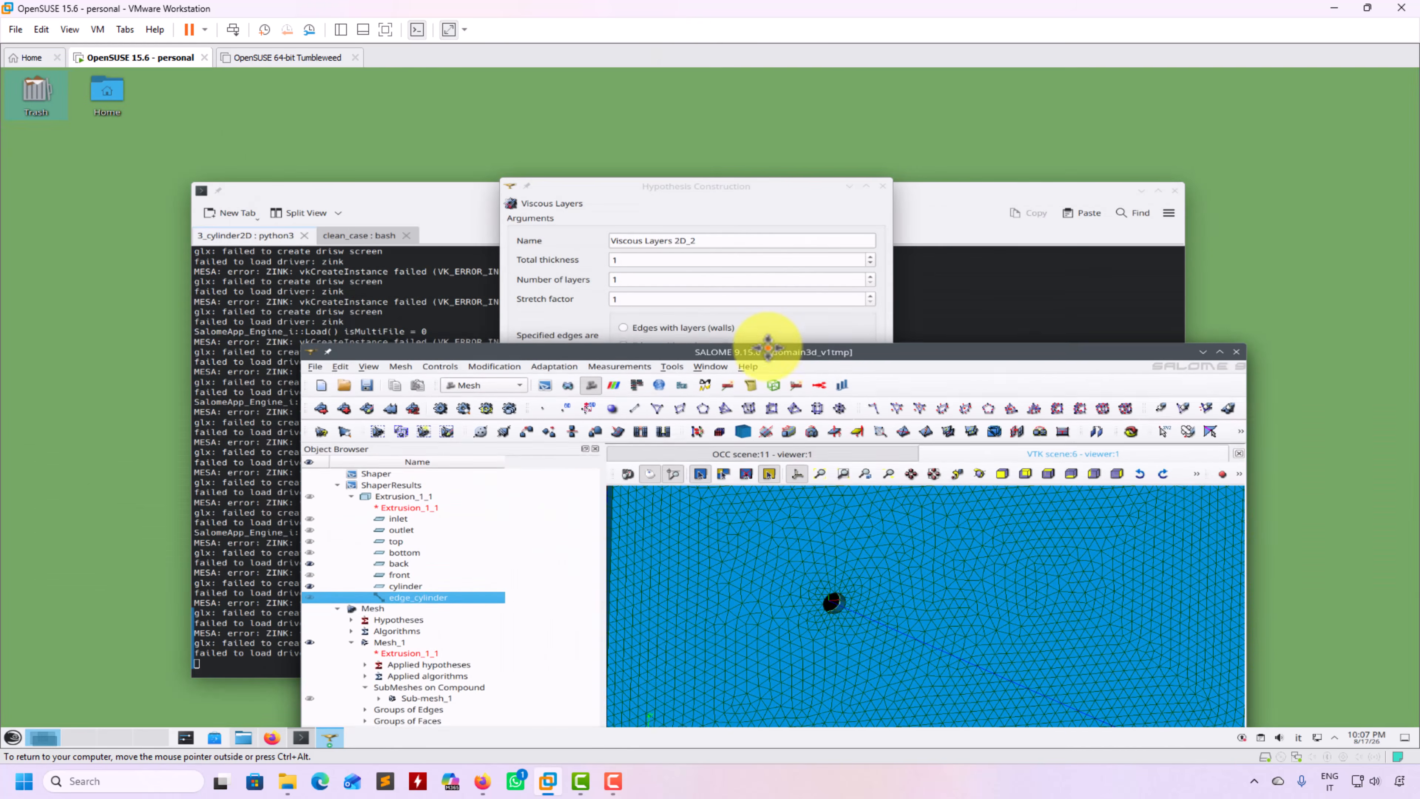
{"action": "left_click_drag", "start_coordinate": [724, 189], "coordinate": [238, 139]}
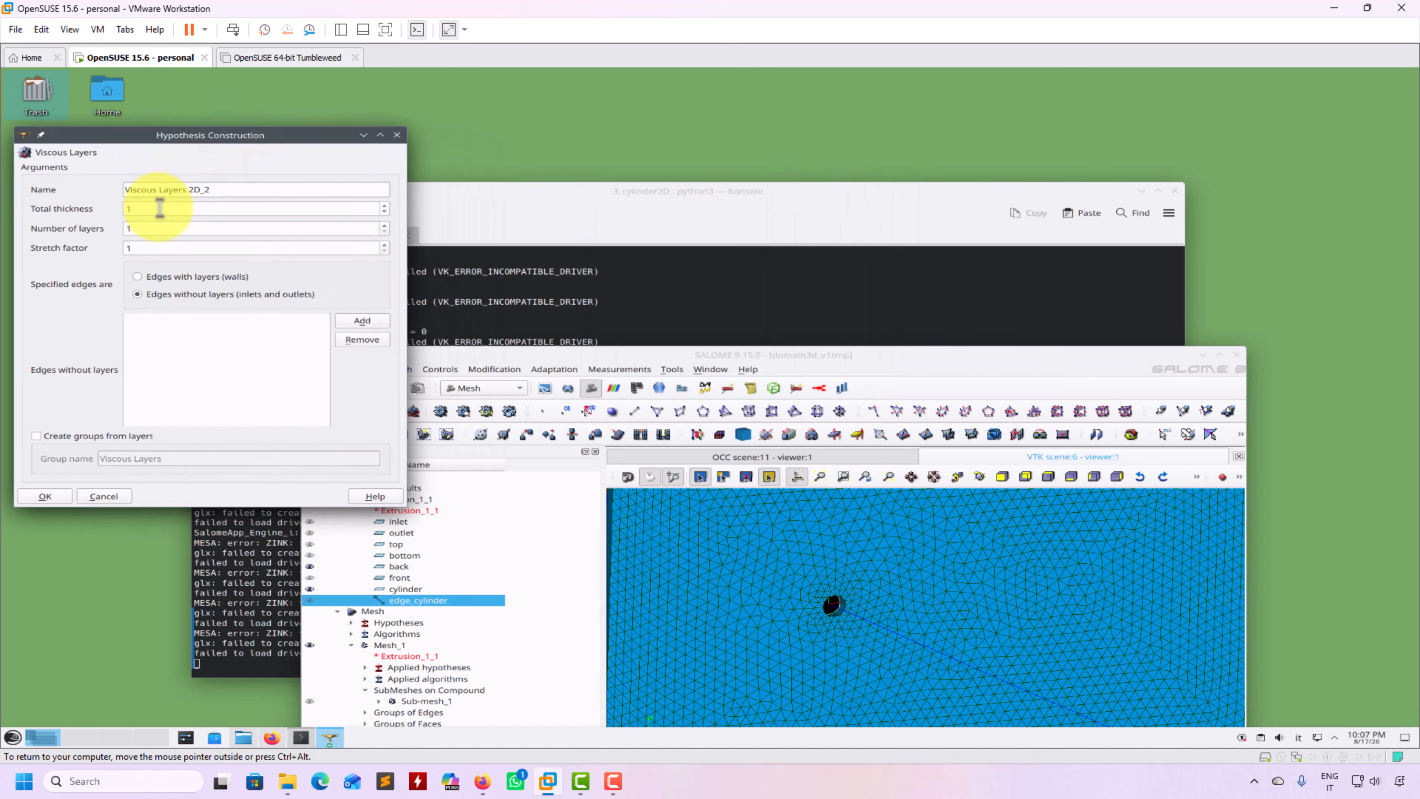
{"action": "left_click", "coordinate": [361, 320]}
{"action": "type", "text": "0.2"}
{"action": "left_click", "coordinate": [49, 497]}
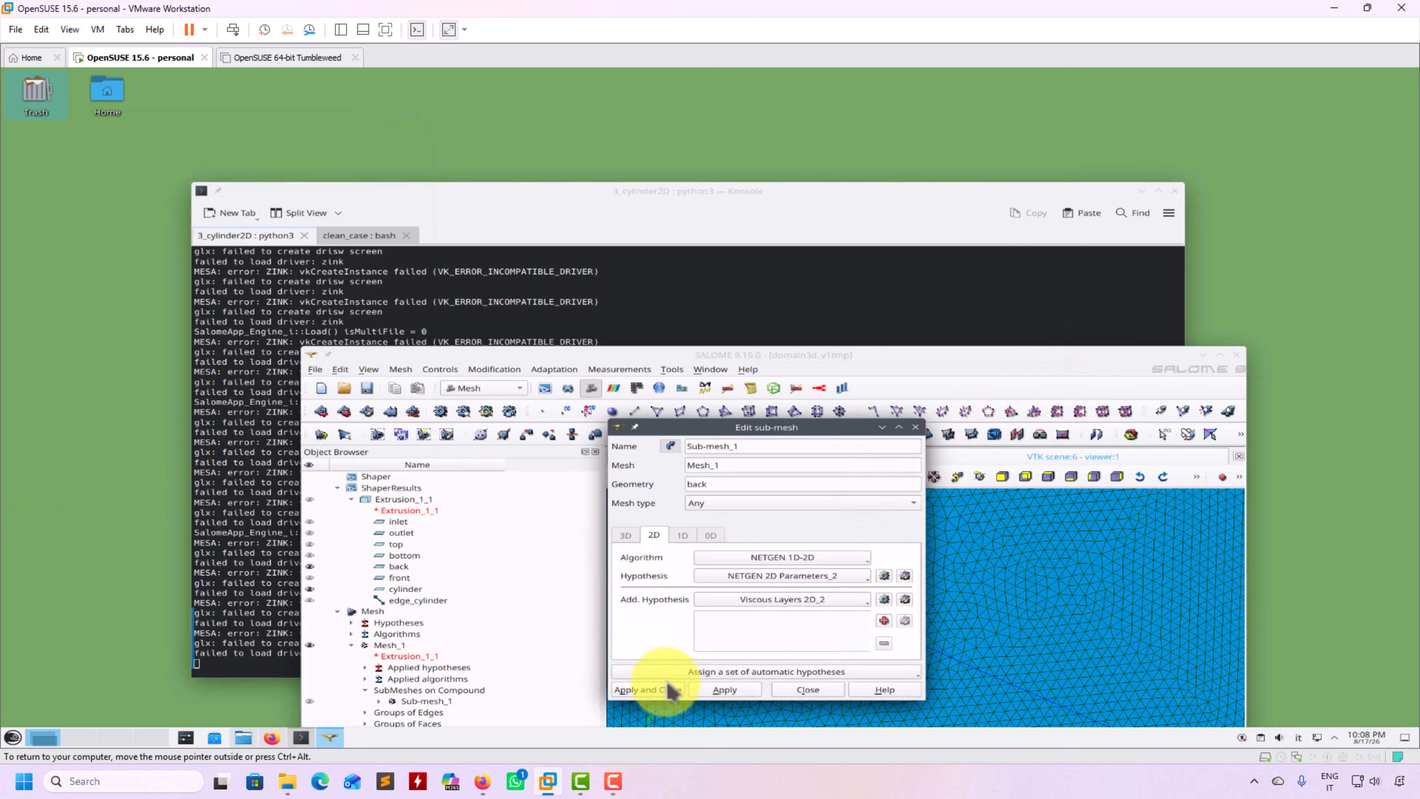
{"action": "left_click", "coordinate": [659, 691]}
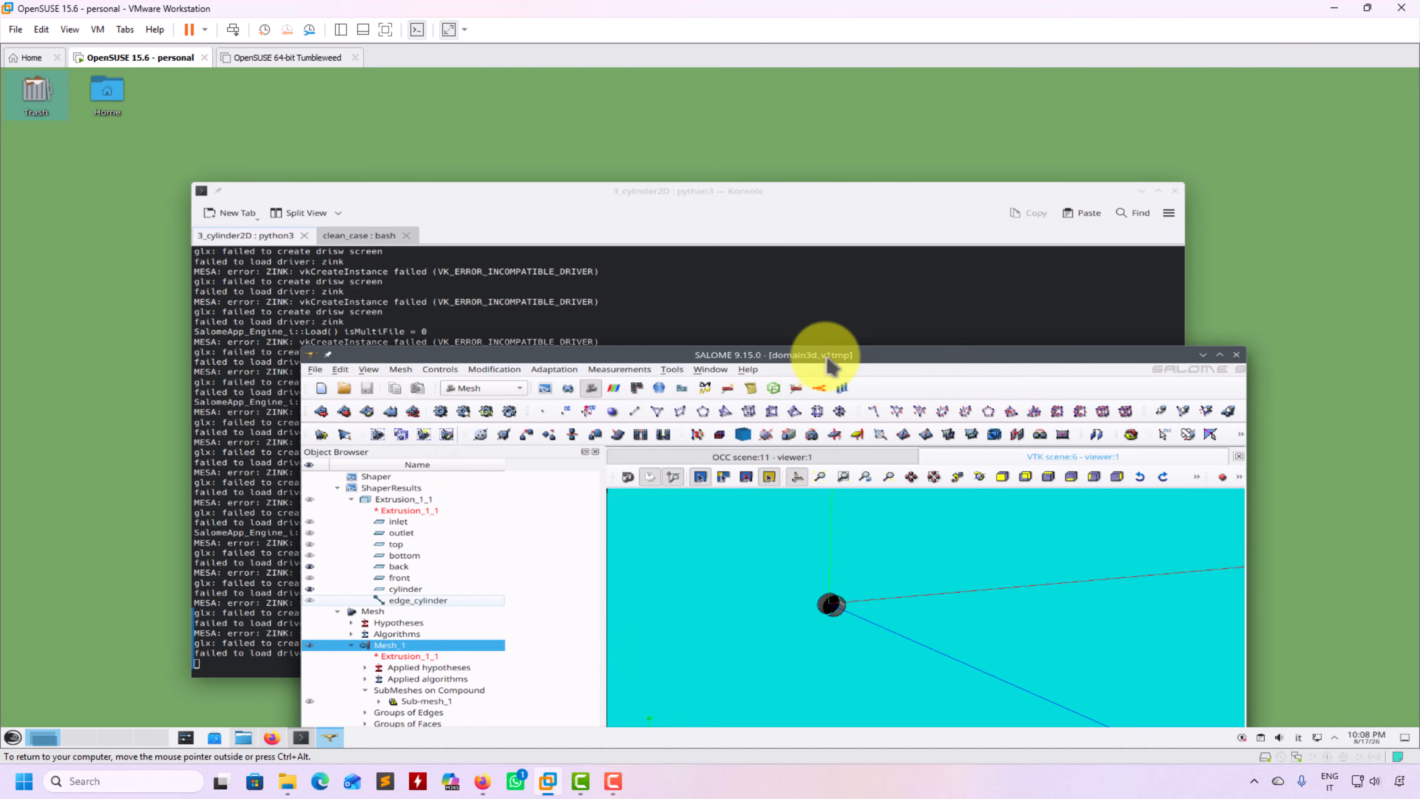
{"action": "left_click", "coordinate": [1220, 355]}
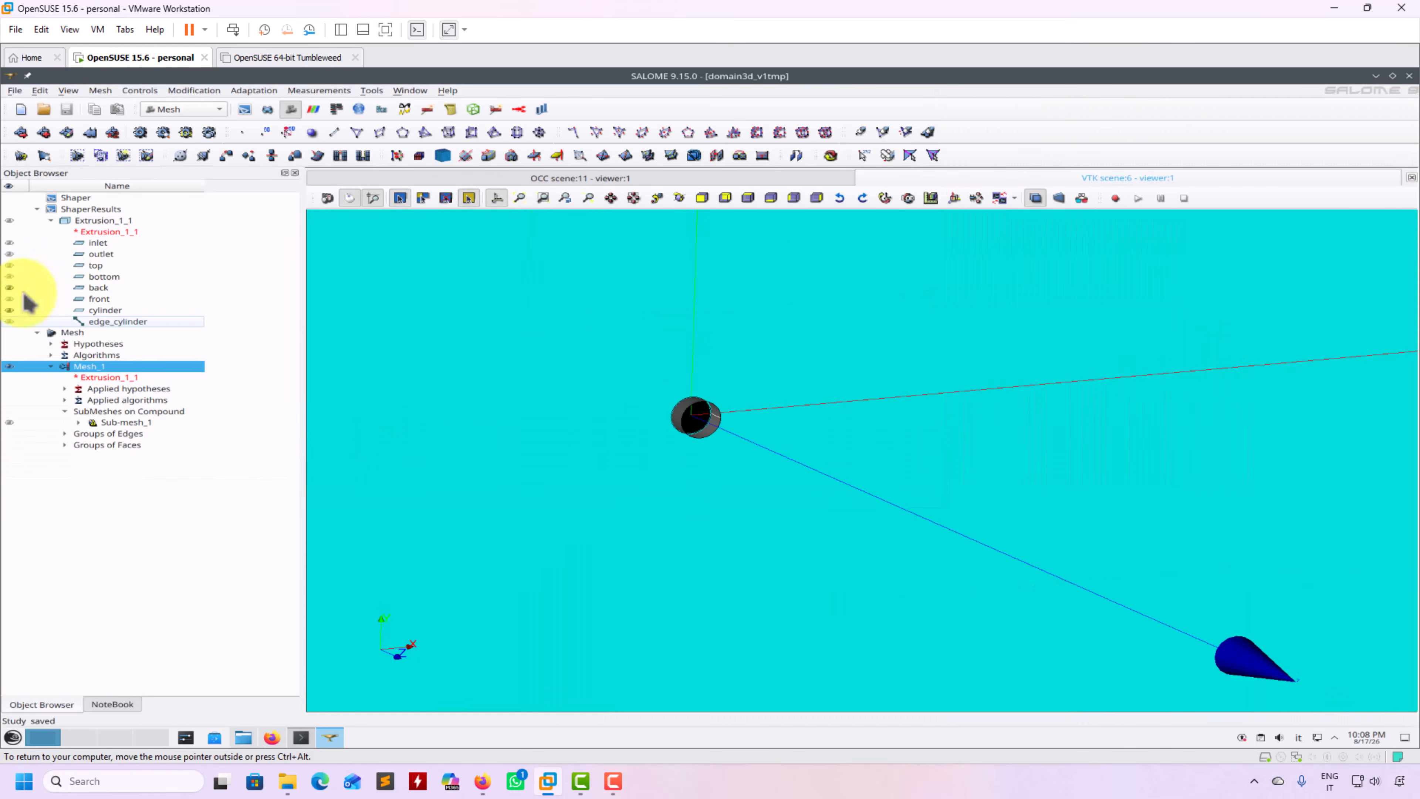
Clear and recompute Mesh_1, then zoom toward the cylinder hole to inspect the triangular mesh
{"action": "right_click", "coordinate": [84, 364]}
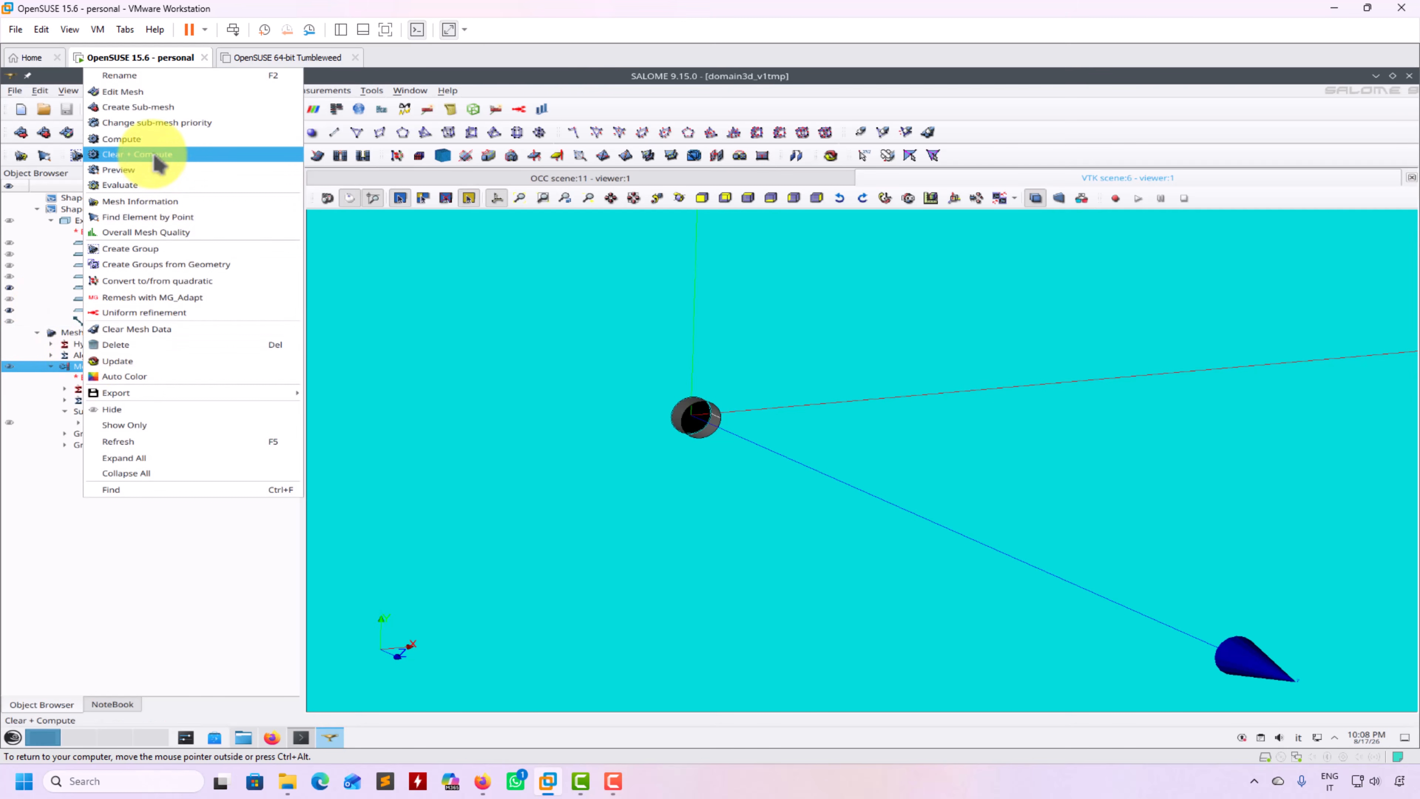
{"action": "left_click", "coordinate": [160, 163]}
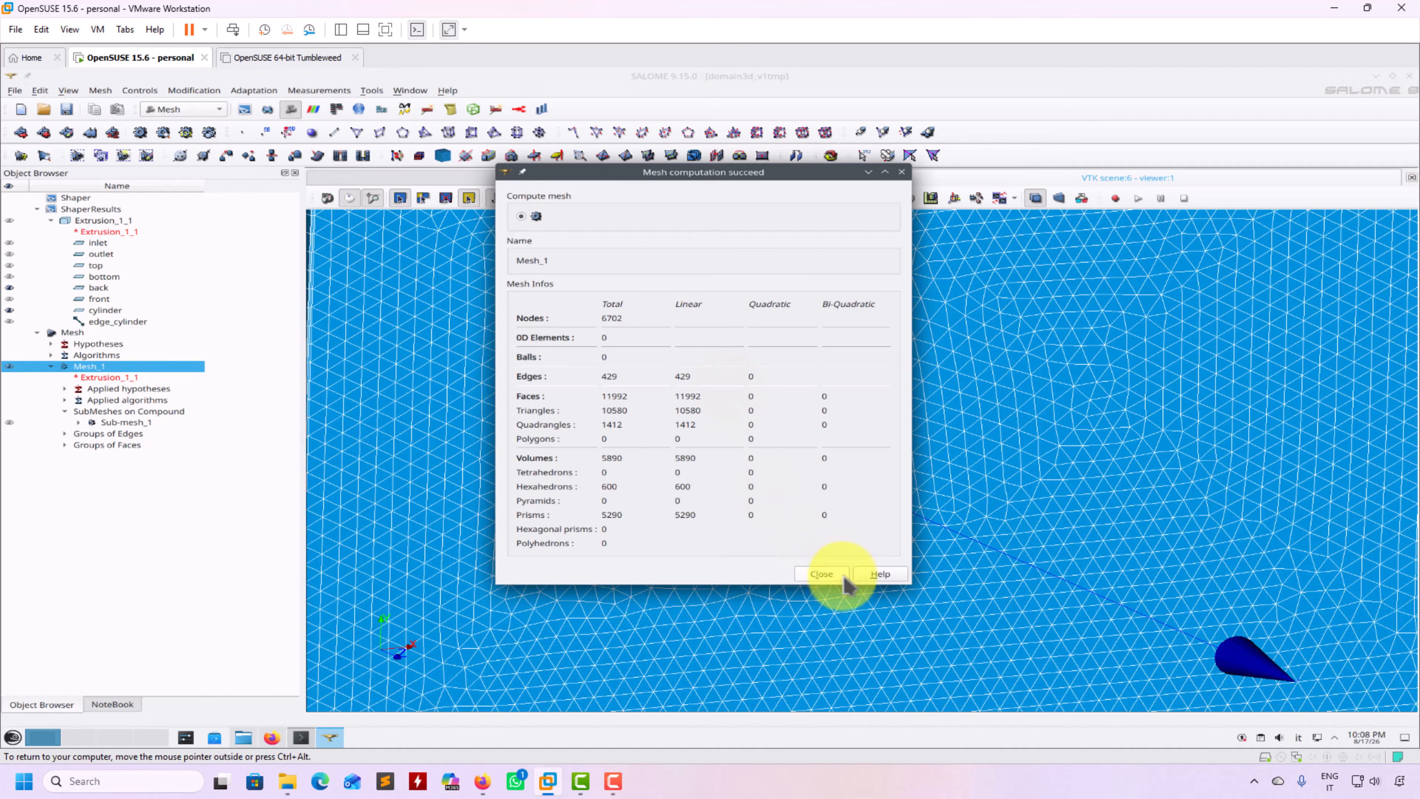
{"action": "left_click", "coordinate": [822, 575]}
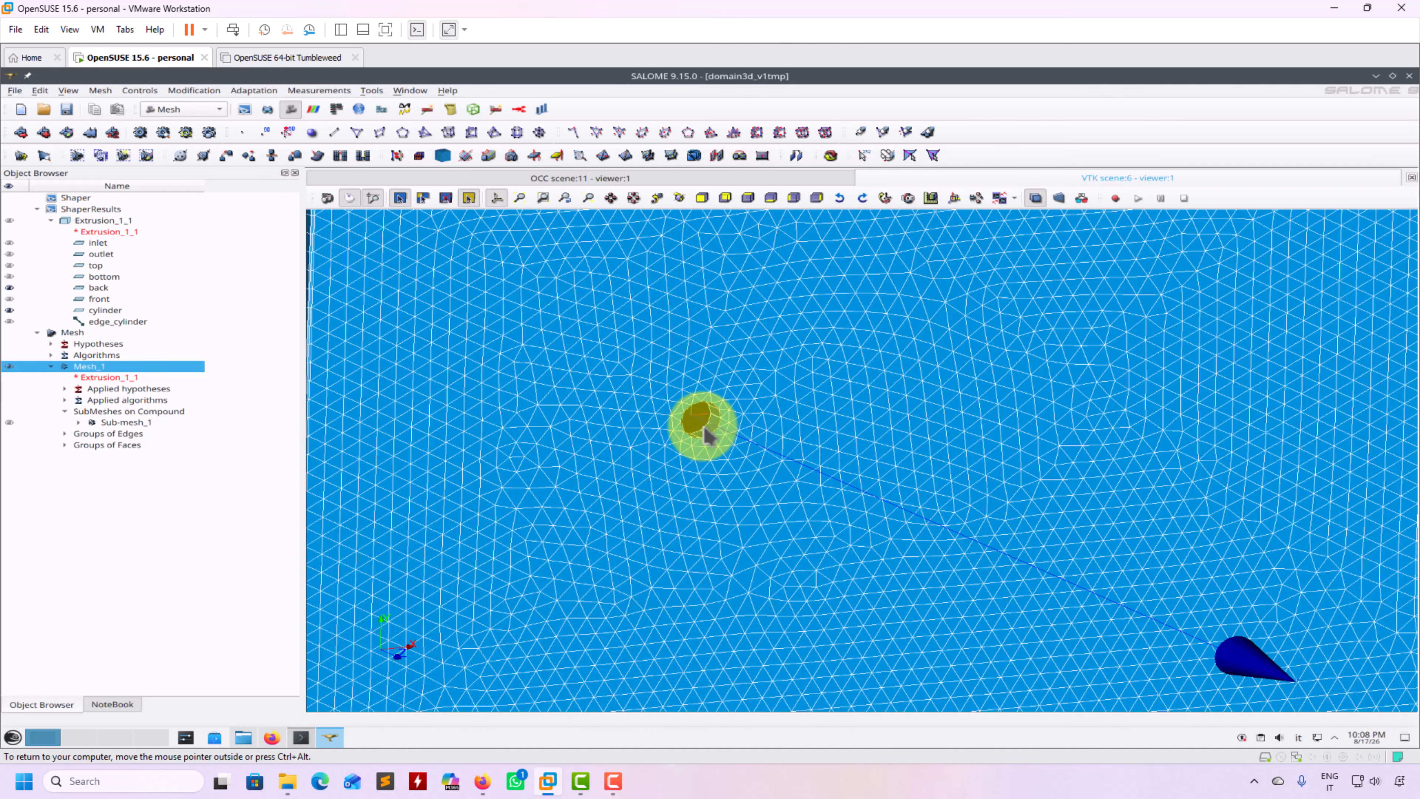
{"action": "left_click_drag", "start_coordinate": [704, 428], "coordinate": [674, 420]}
{"action": "scroll", "coordinate": [674, 421], "scroll_direction": "up", "scroll_amount": 3}
{"action": "scroll", "coordinate": [679, 429], "scroll_direction": "up", "scroll_amount": 5}
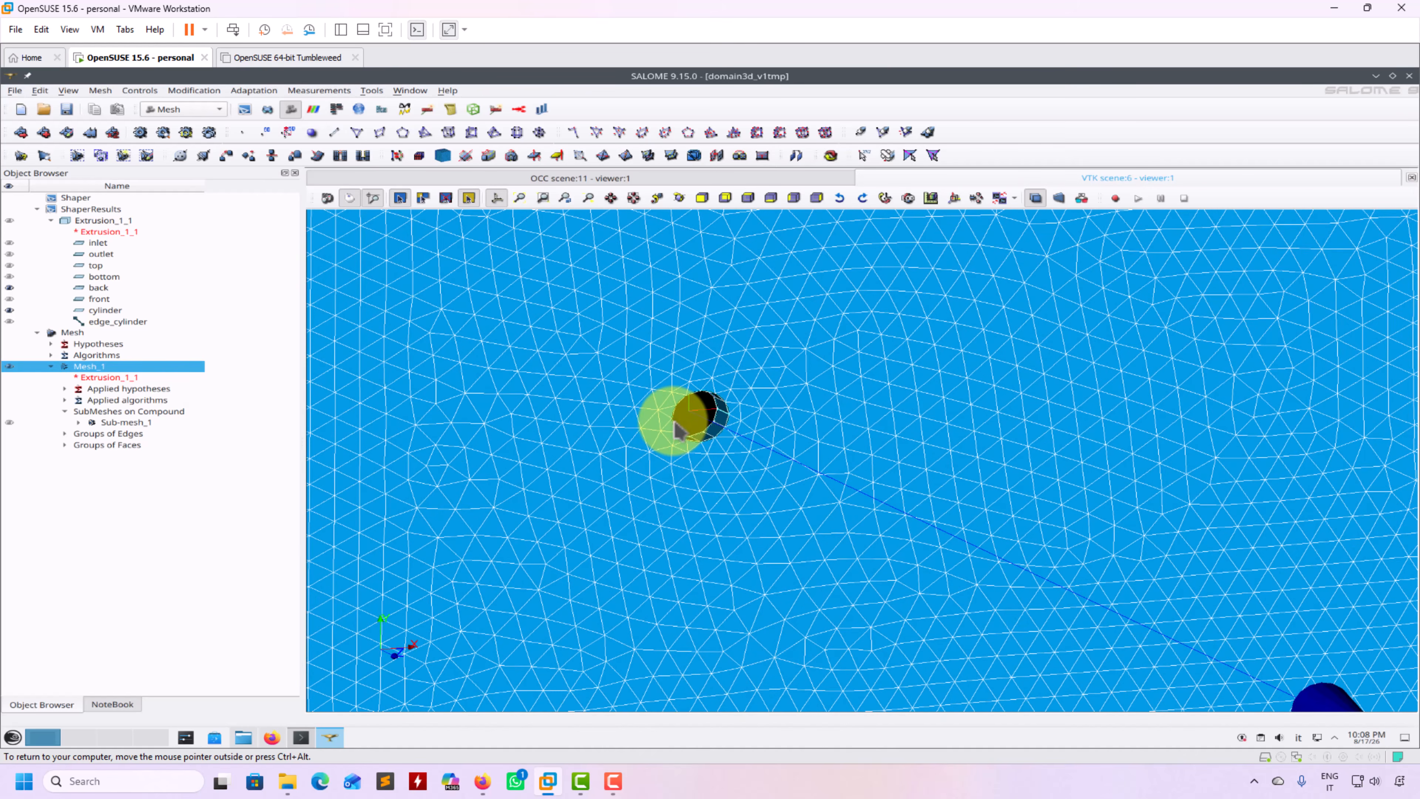
{"action": "scroll", "coordinate": [679, 430], "scroll_direction": "up", "scroll_amount": 5}
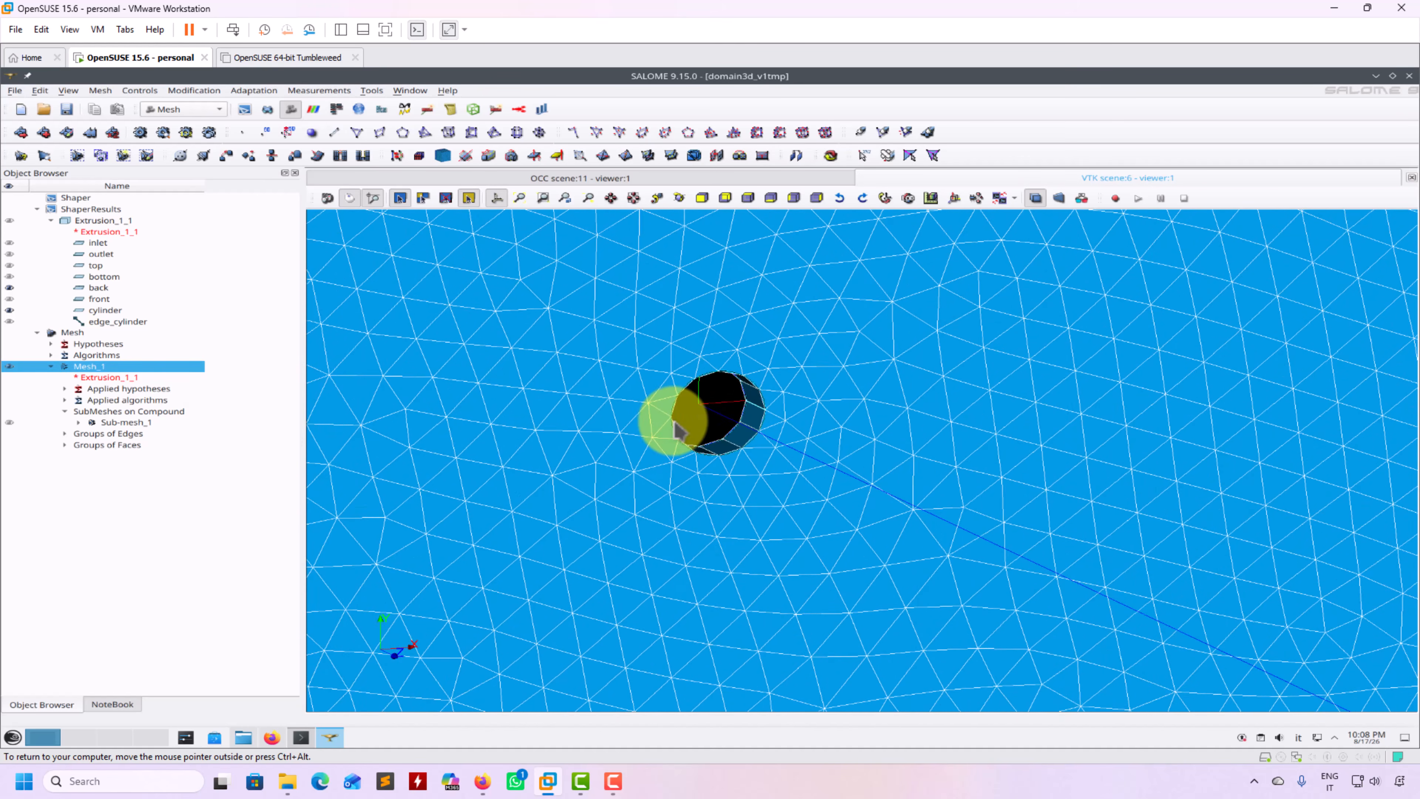
{"action": "scroll", "coordinate": [679, 429], "scroll_direction": "up", "scroll_amount": 4}
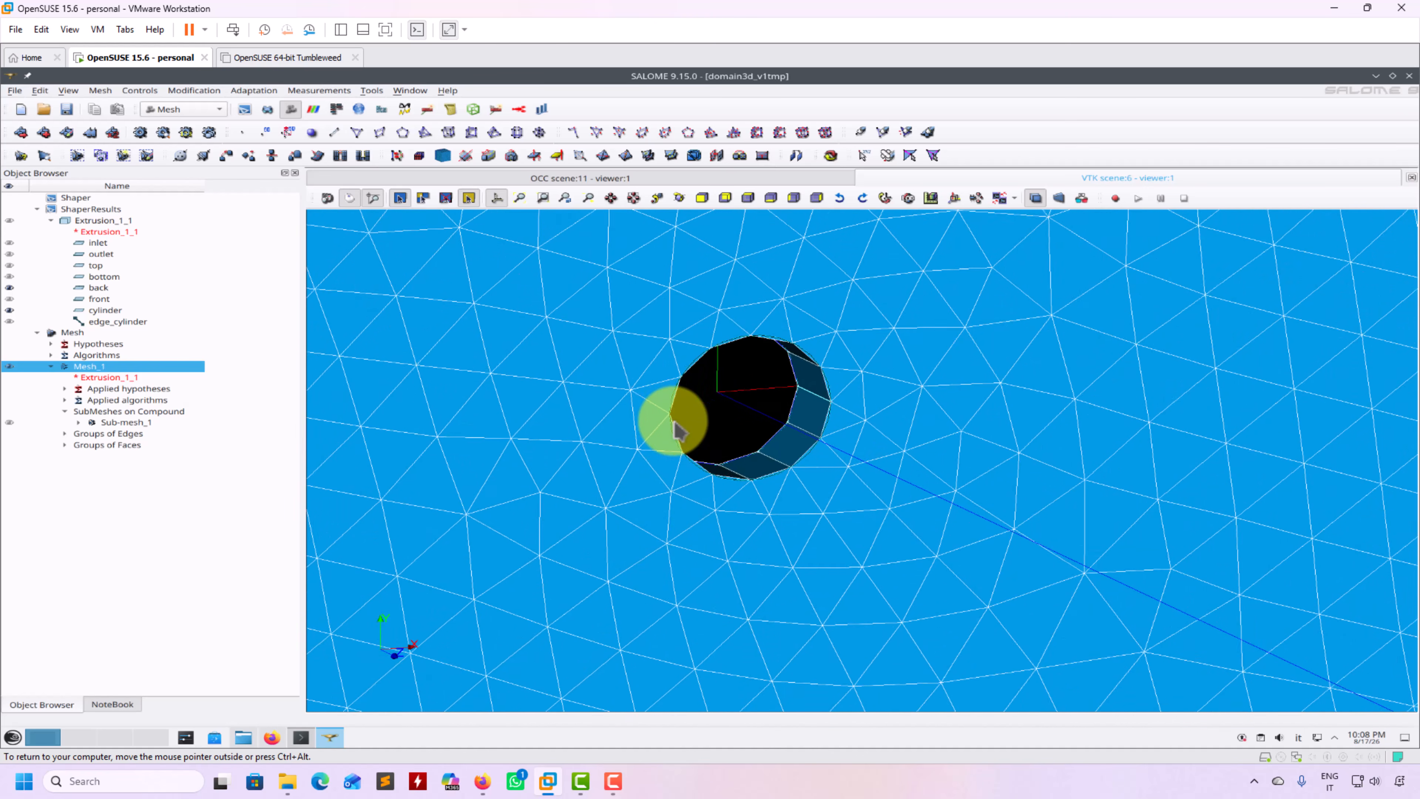
Make the Viscous Layers 2D_2 listed edges the walls that get layers, and apply Sub-mesh_1
{"action": "right_click", "coordinate": [137, 425]}
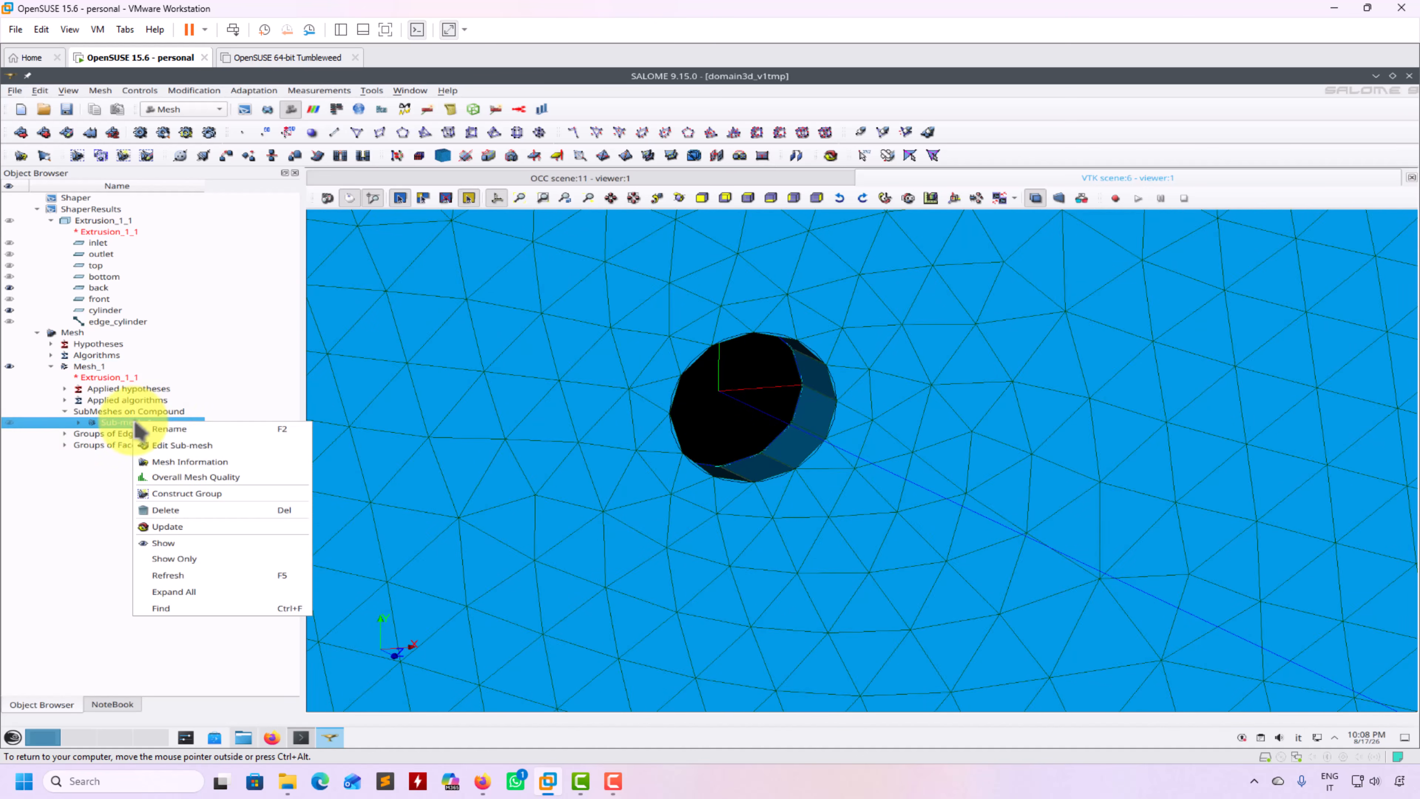
{"action": "left_click", "coordinate": [149, 444]}
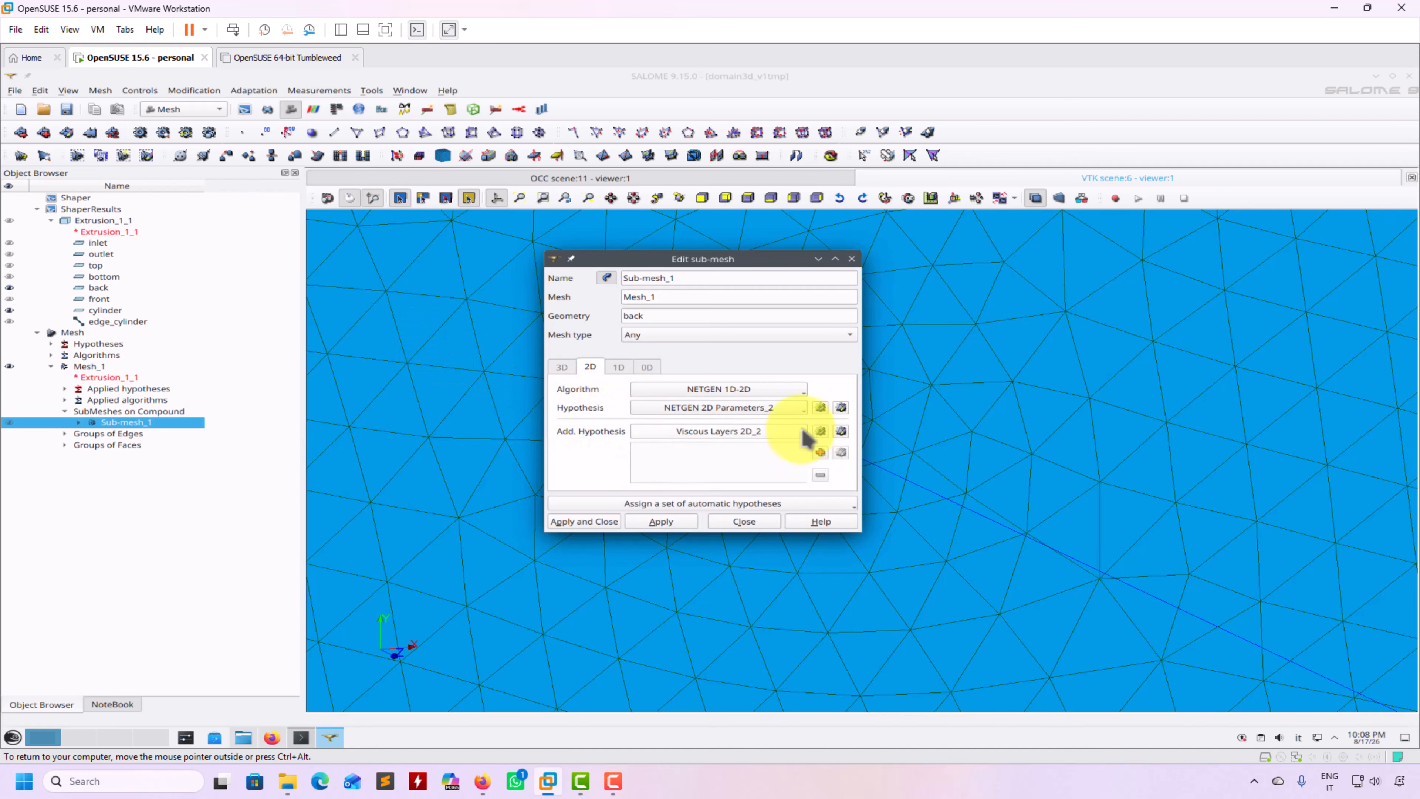
{"action": "left_click", "coordinate": [841, 431]}
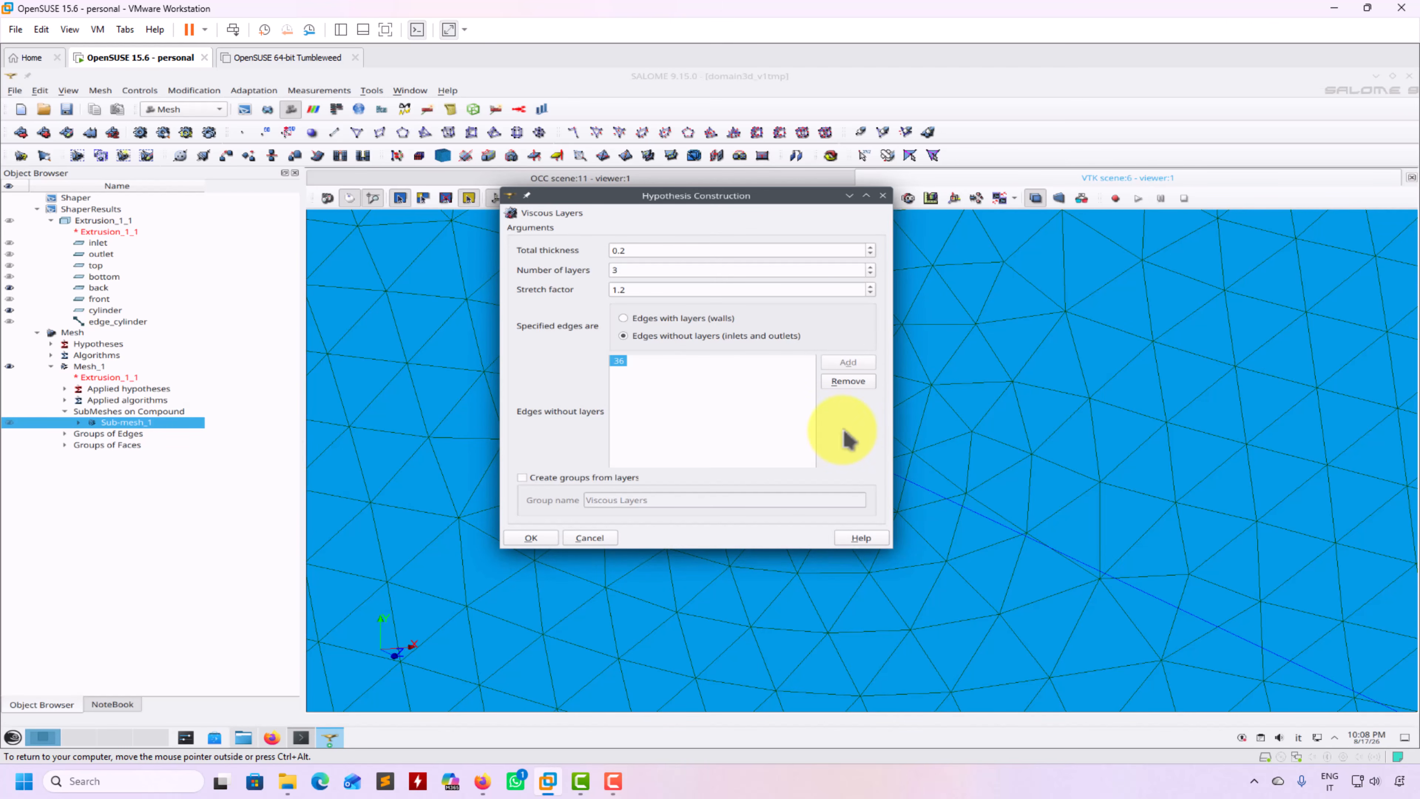
{"action": "left_click", "coordinate": [657, 320]}
{"action": "left_click", "coordinate": [531, 538]}
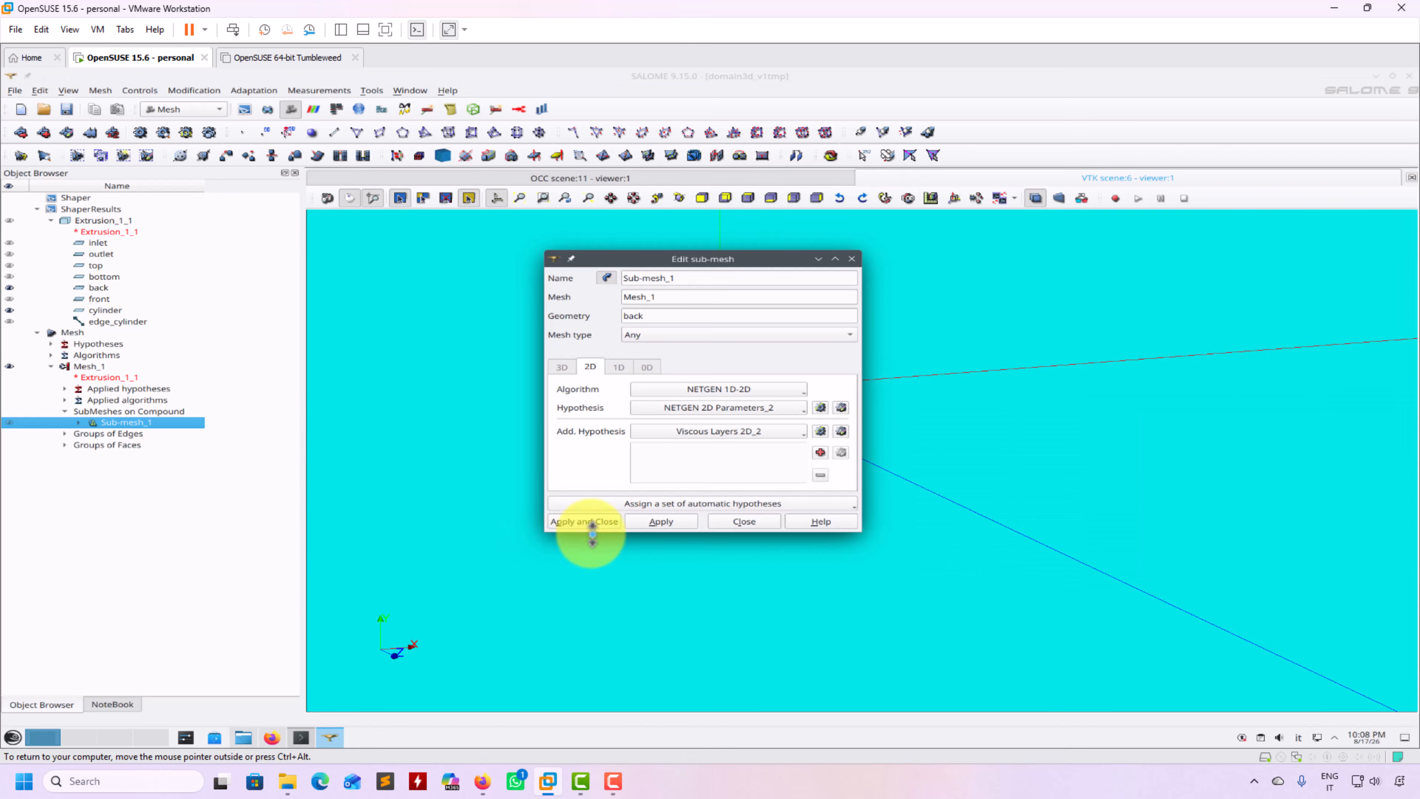
{"action": "left_click", "coordinate": [589, 531]}
Compute Mesh_1, giving 5626 nodes and 5378 volumes, then close the report
{"action": "left_click", "coordinate": [85, 366]}
{"action": "right_click", "coordinate": [84, 371]}
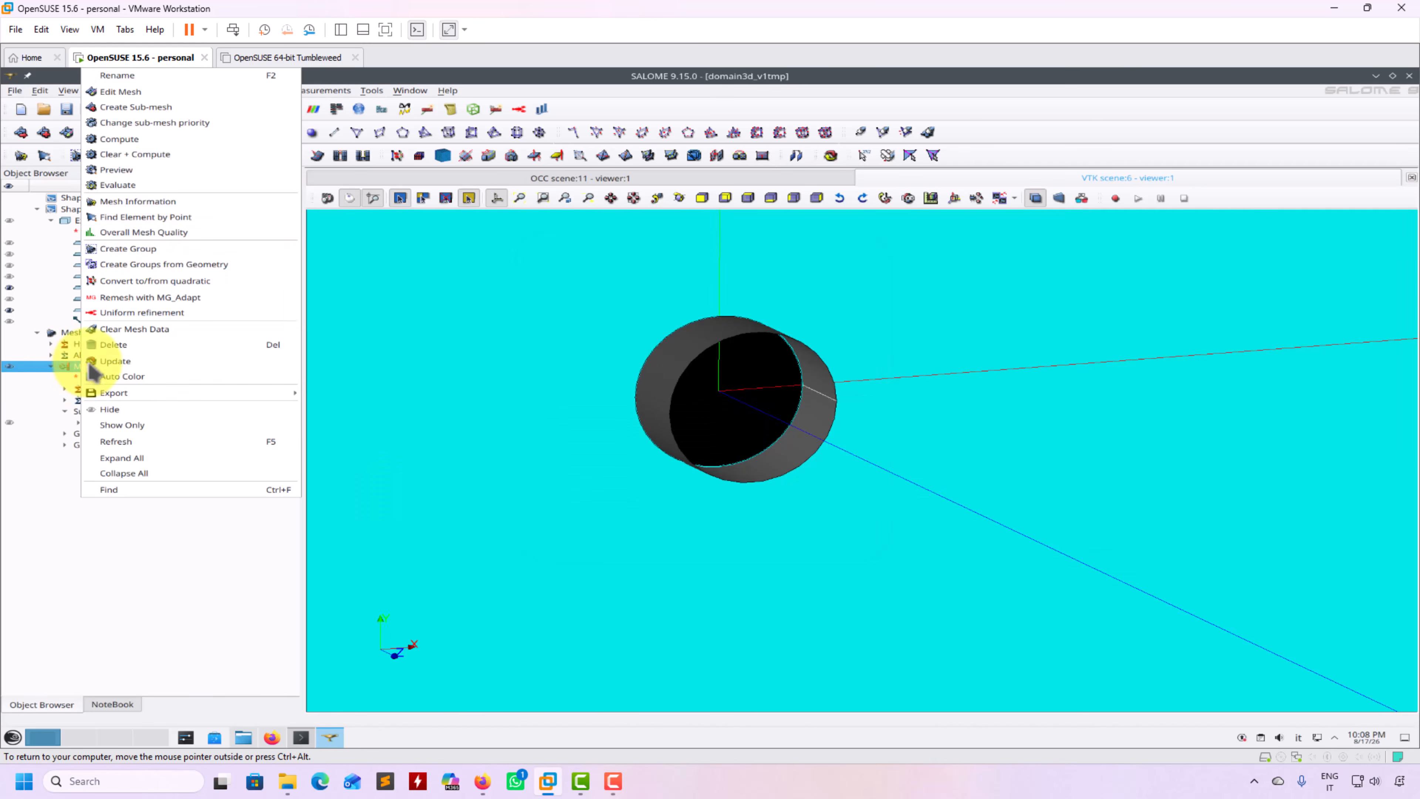
{"action": "left_click", "coordinate": [152, 154]}
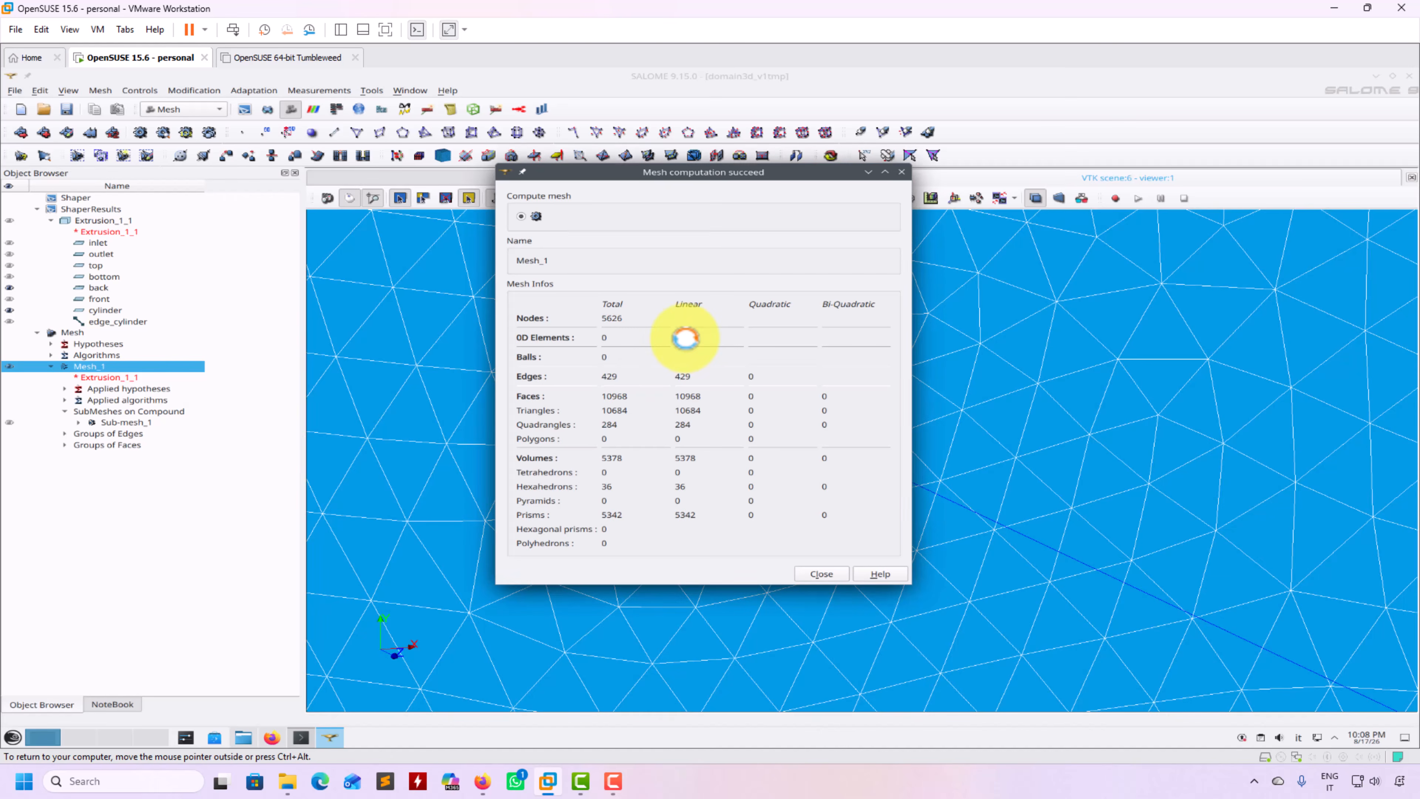
{"action": "left_click", "coordinate": [820, 573]}
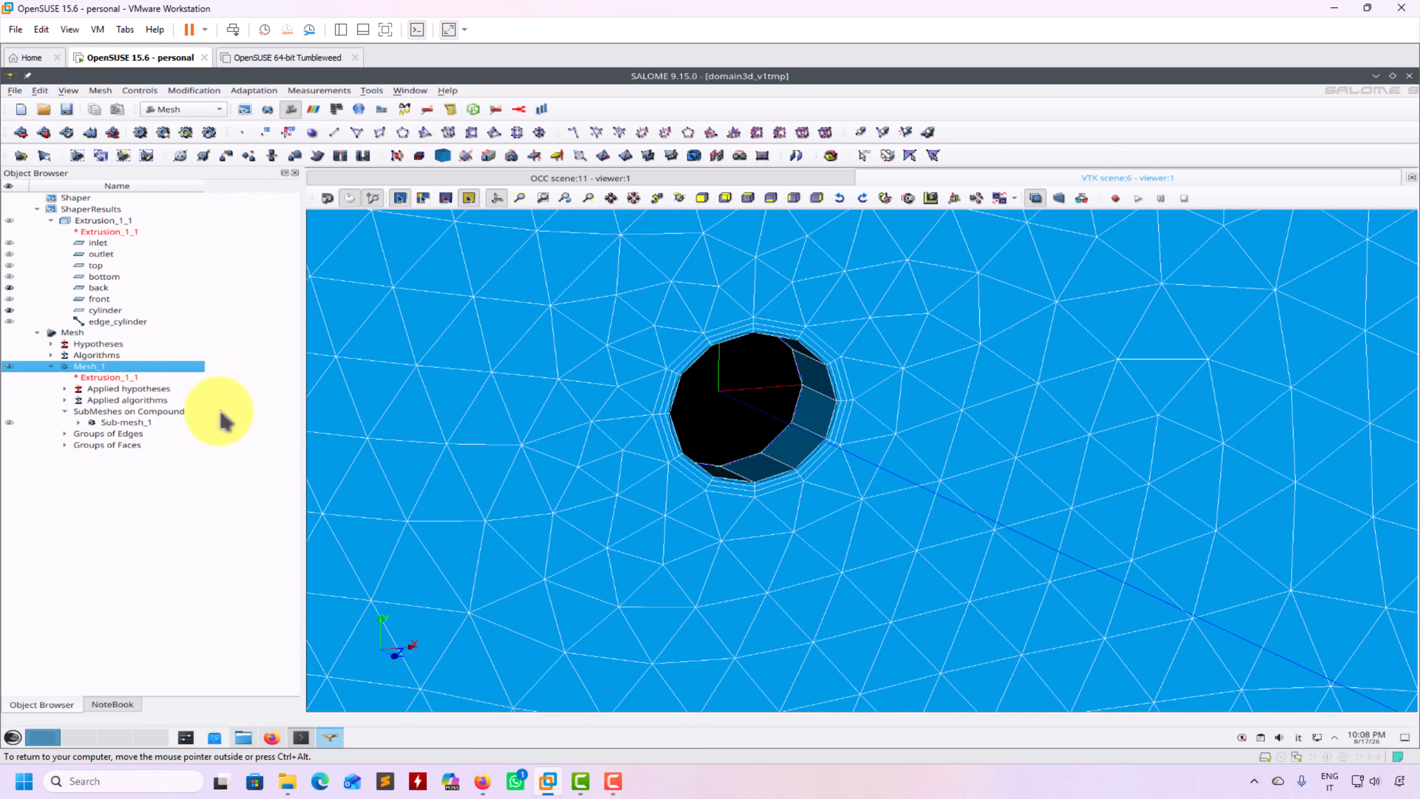
Add a local size on edge_cylinder to Sub-mesh_1's NETGEN 2D Parameters_2
{"action": "right_click", "coordinate": [91, 371]}
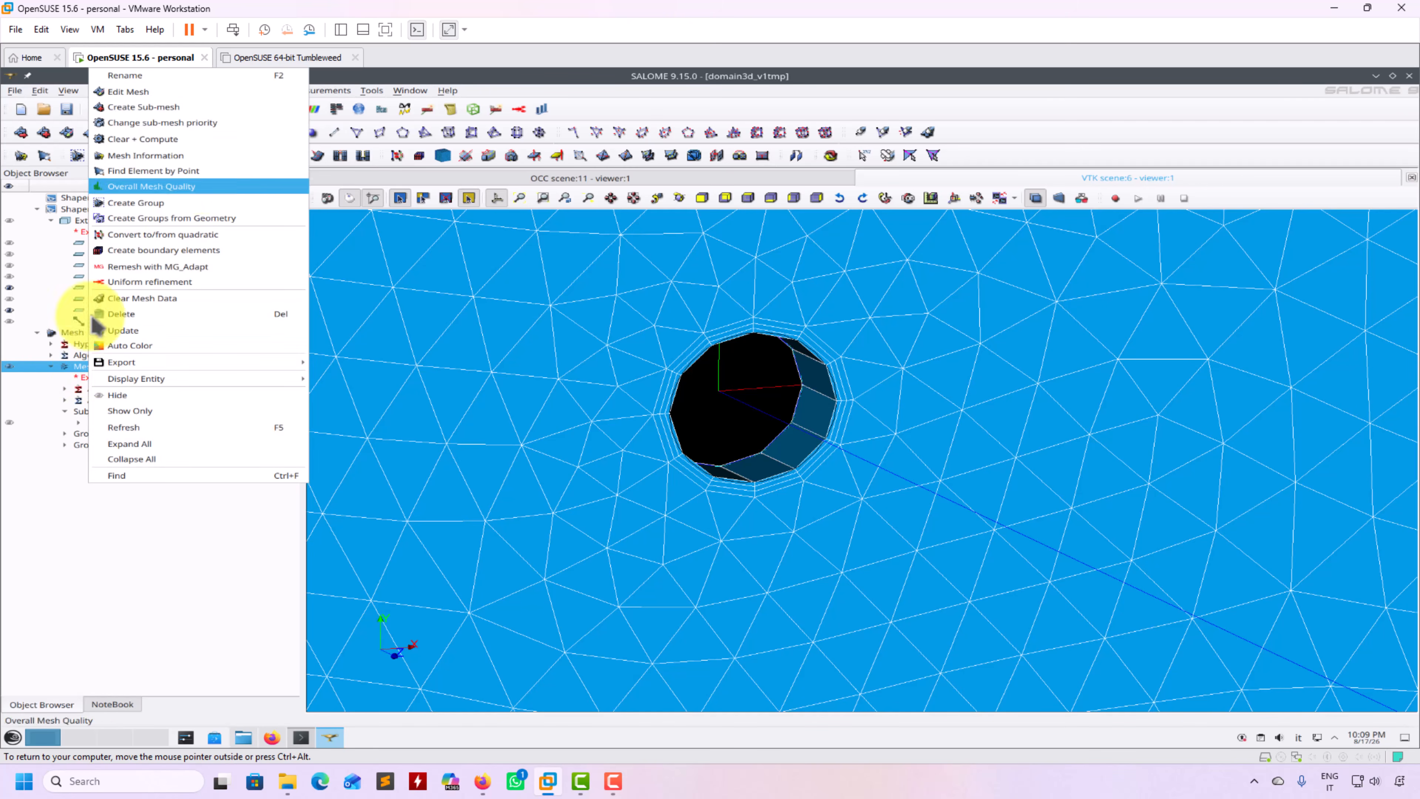
{"action": "left_click", "coordinate": [67, 521]}
{"action": "right_click", "coordinate": [122, 429]}
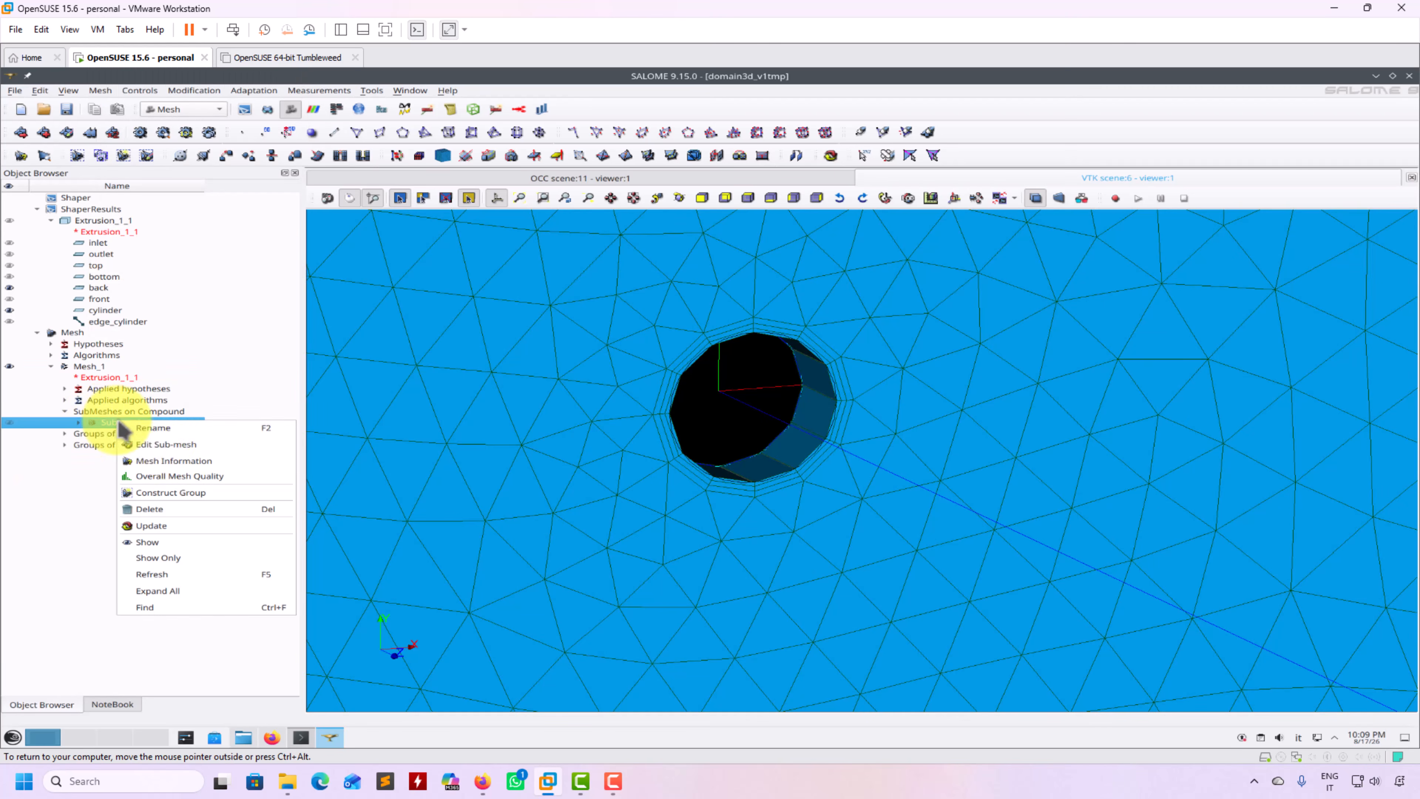
{"action": "left_click", "coordinate": [170, 448]}
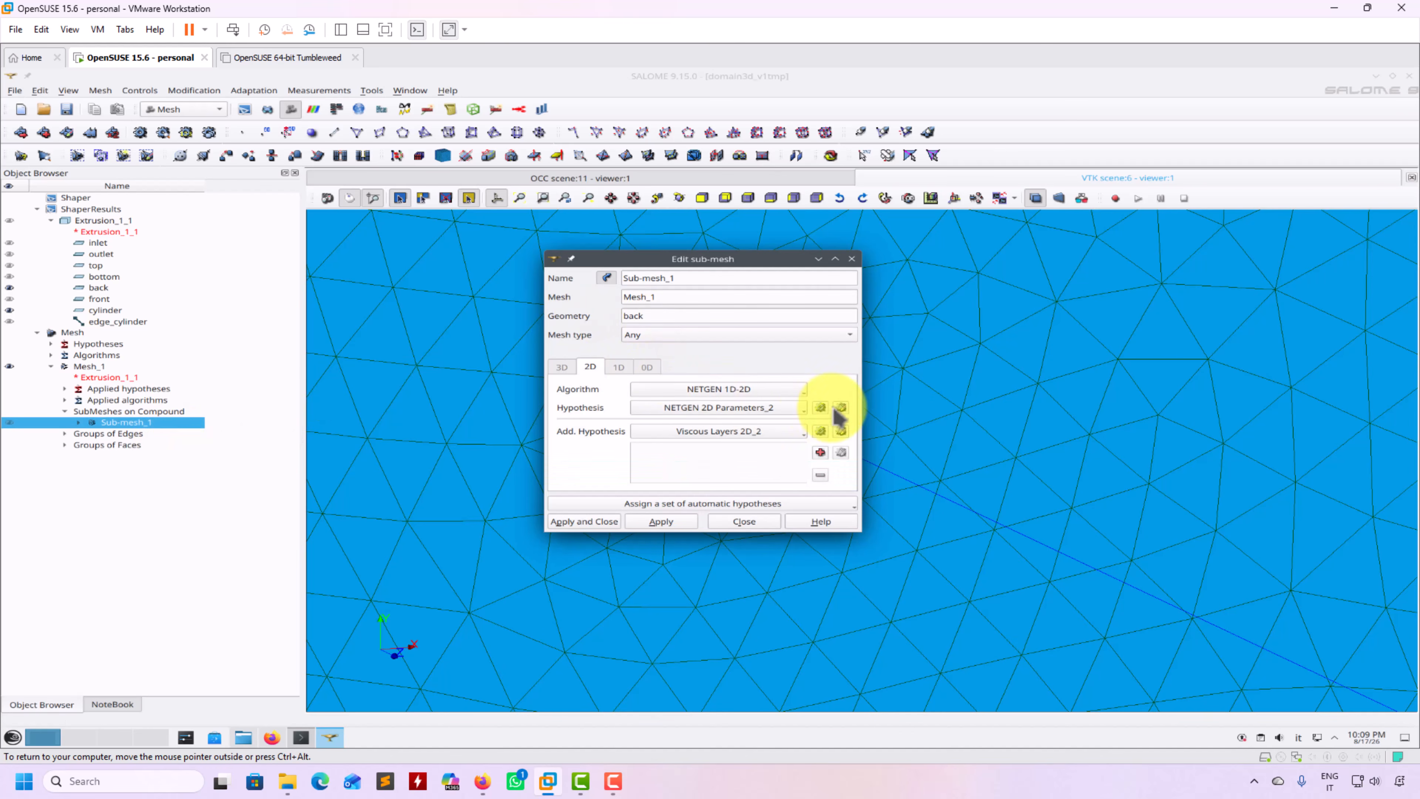
{"action": "left_click", "coordinate": [841, 407]}
{"action": "left_click", "coordinate": [664, 248]}
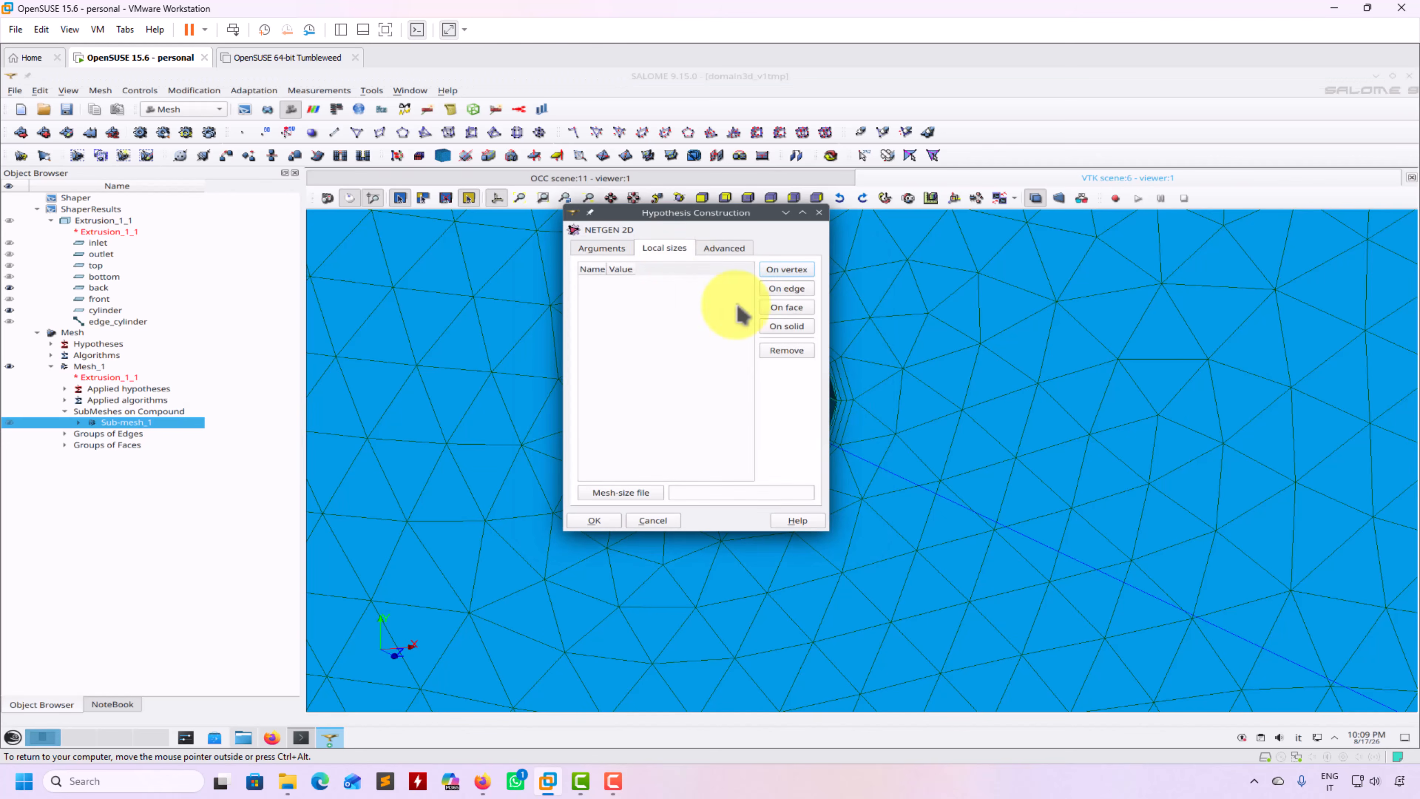
{"action": "left_click", "coordinate": [800, 290]}
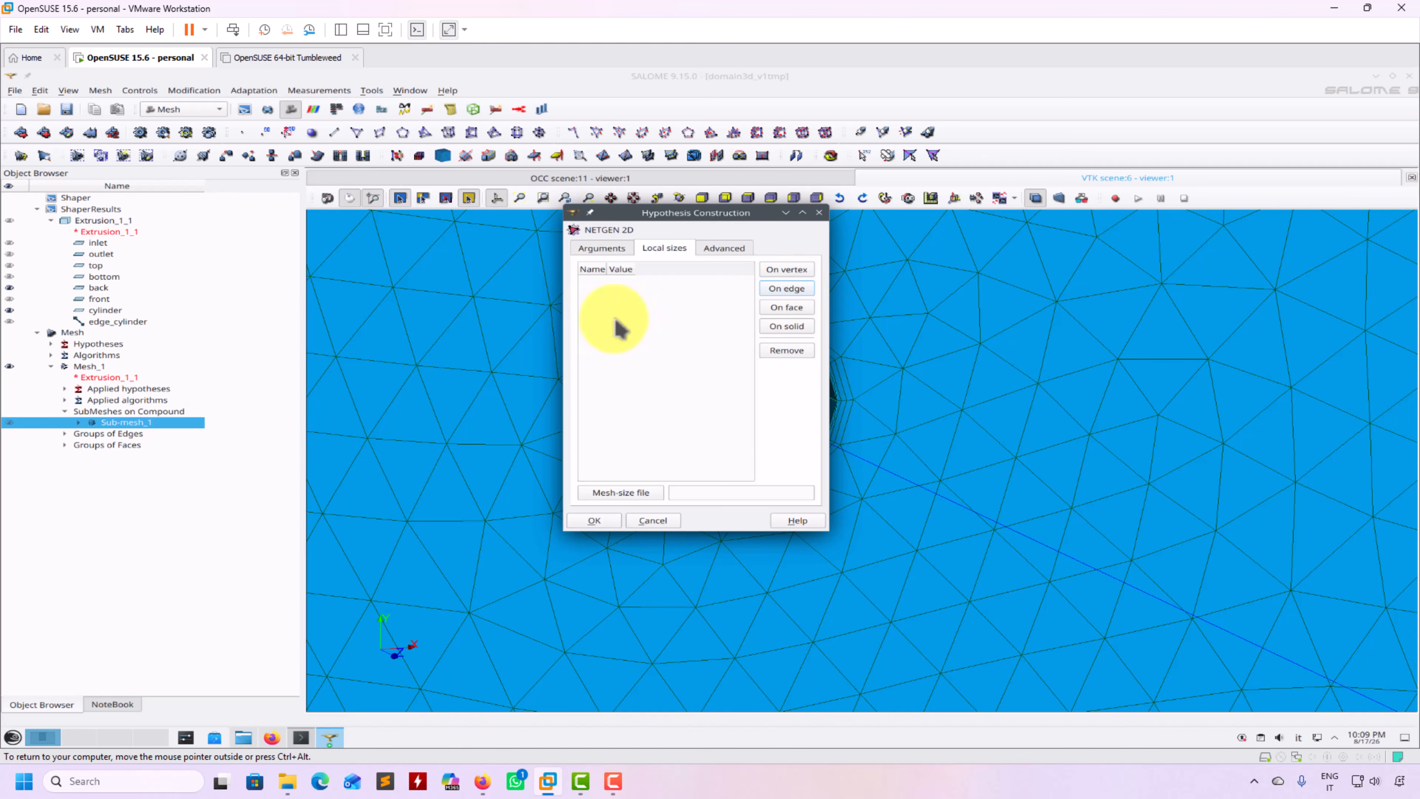
{"action": "left_click", "coordinate": [119, 322]}
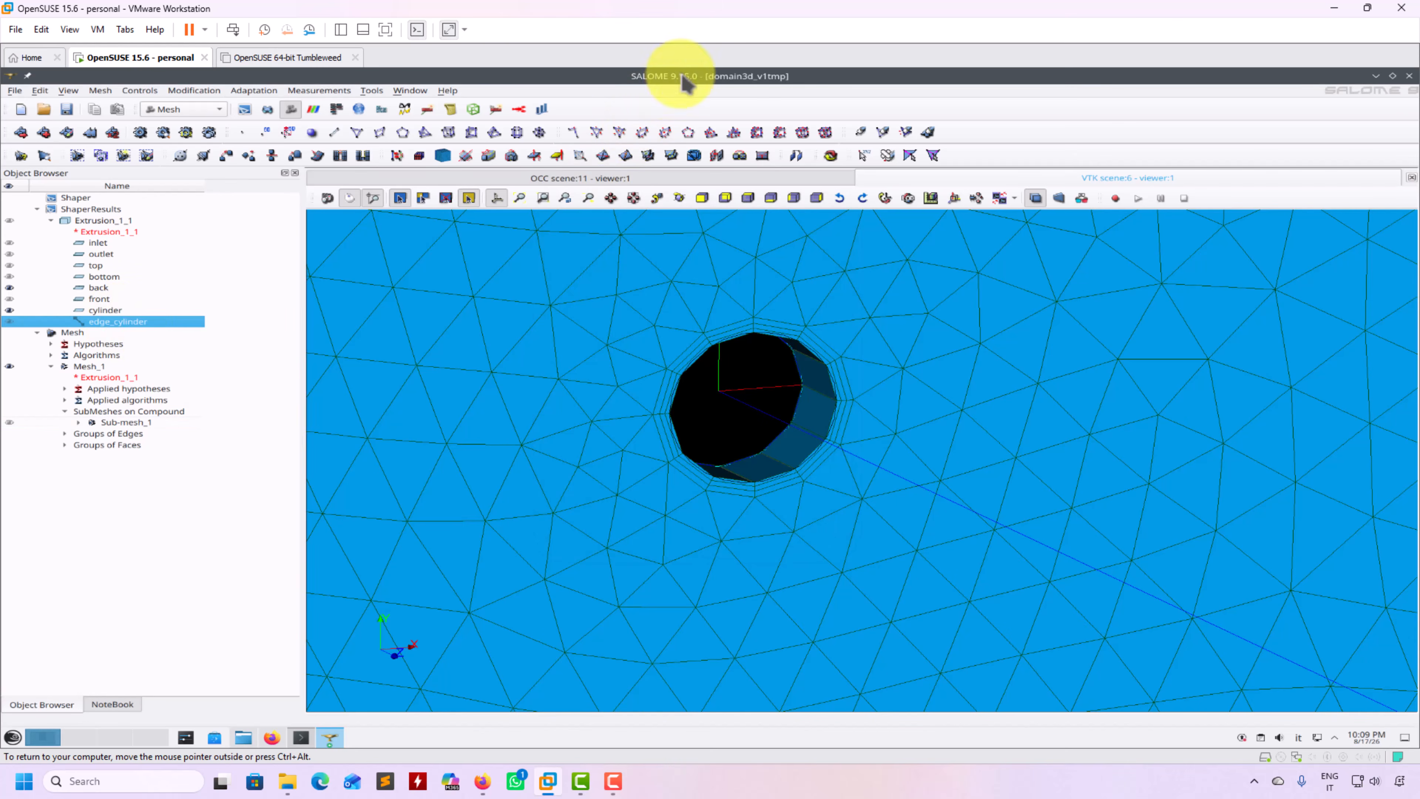
{"action": "left_click_drag", "start_coordinate": [675, 77], "coordinate": [782, 482]}
{"action": "left_click", "coordinate": [786, 289]}
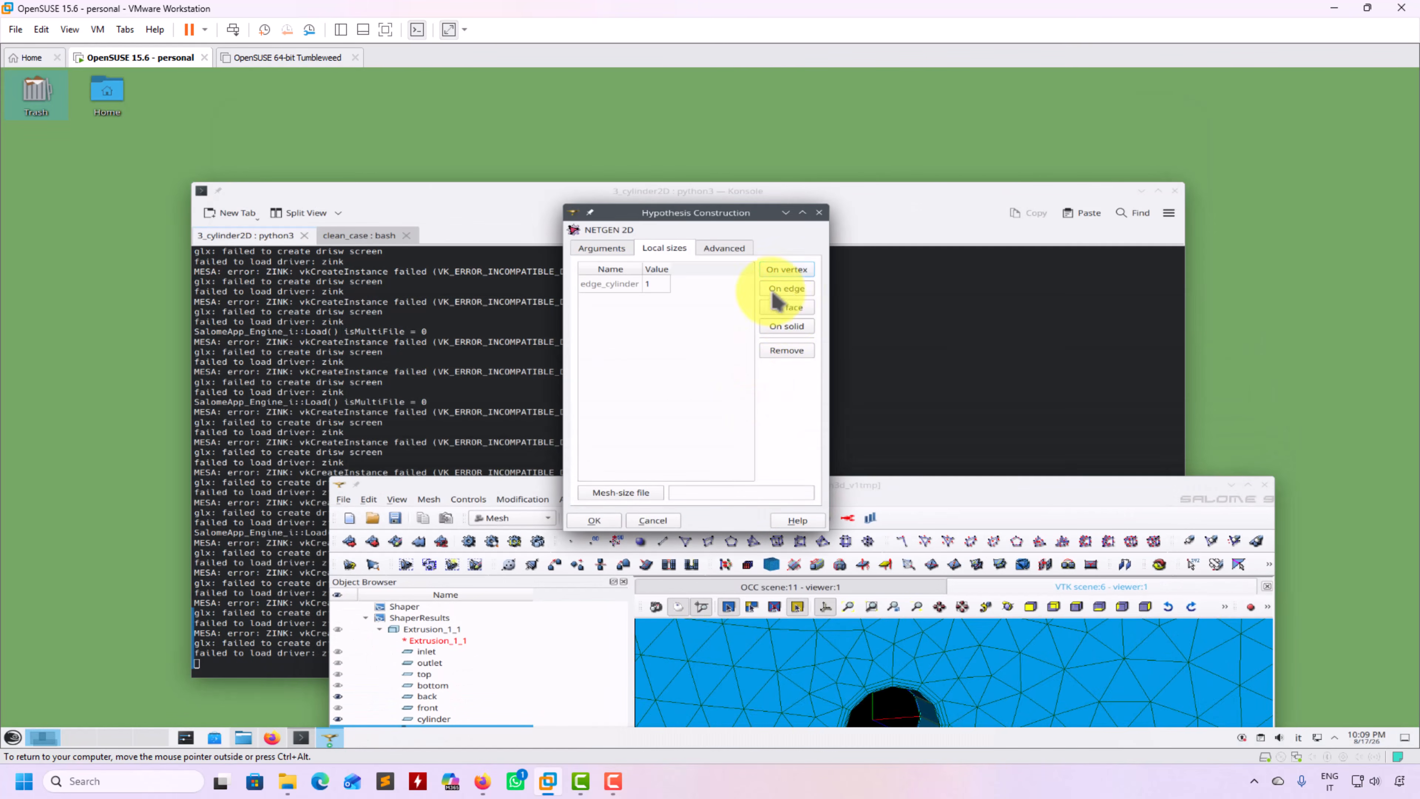
Set edge_cylinder's local size to 0.1, apply the sub-mesh, and recompute Mesh_1
{"action": "double_click", "coordinate": [657, 284]}
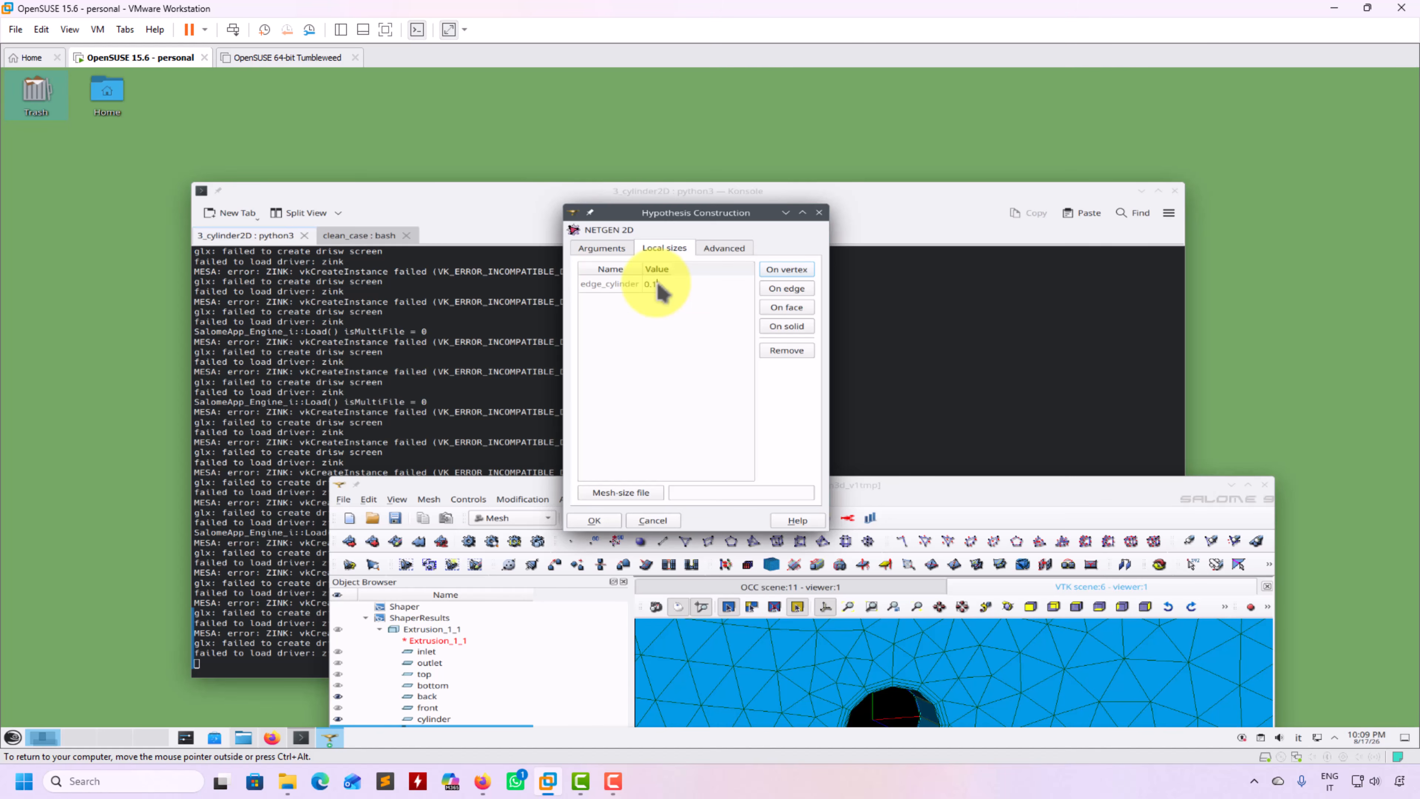
{"action": "left_click", "coordinate": [594, 520]}
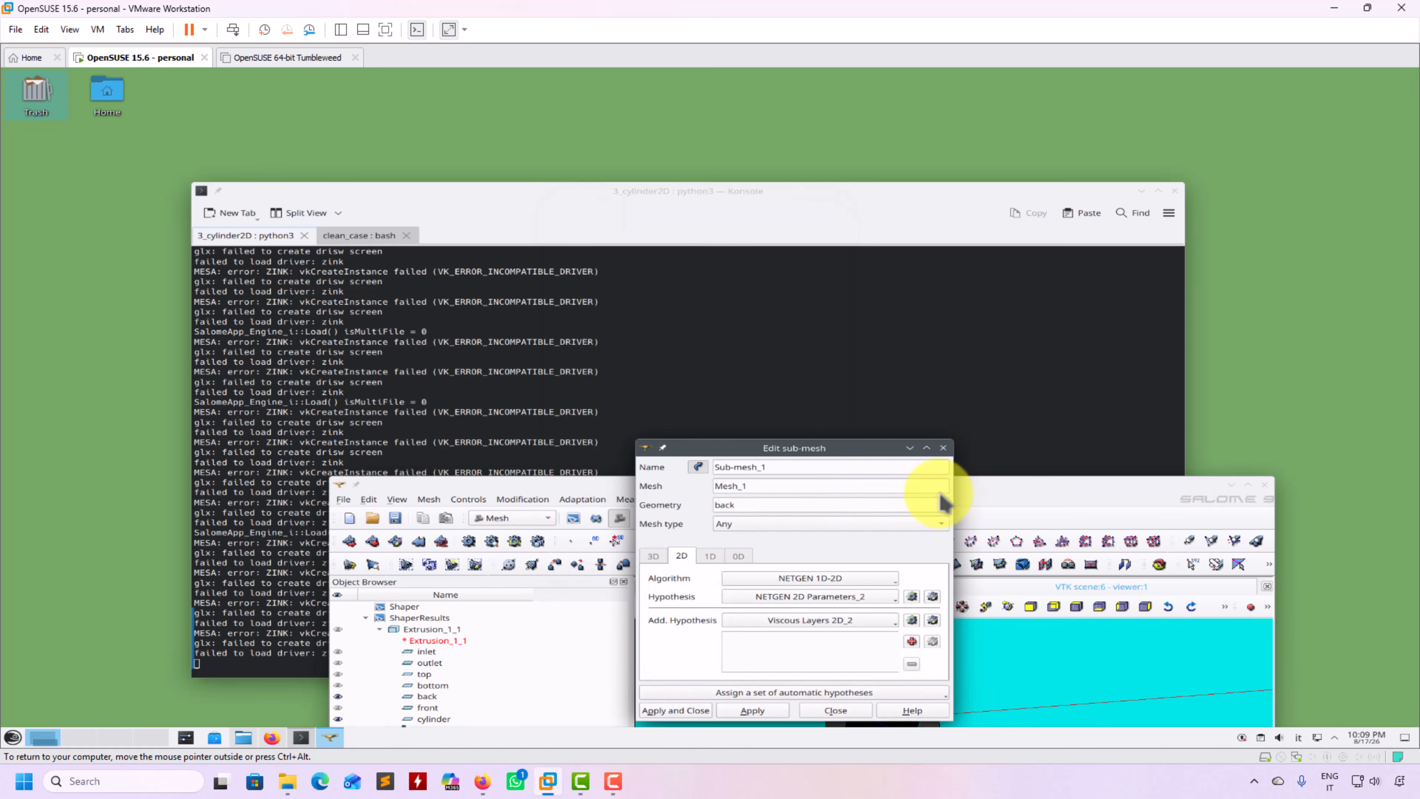
{"action": "left_click", "coordinate": [676, 710]}
{"action": "left_click", "coordinate": [1248, 484]}
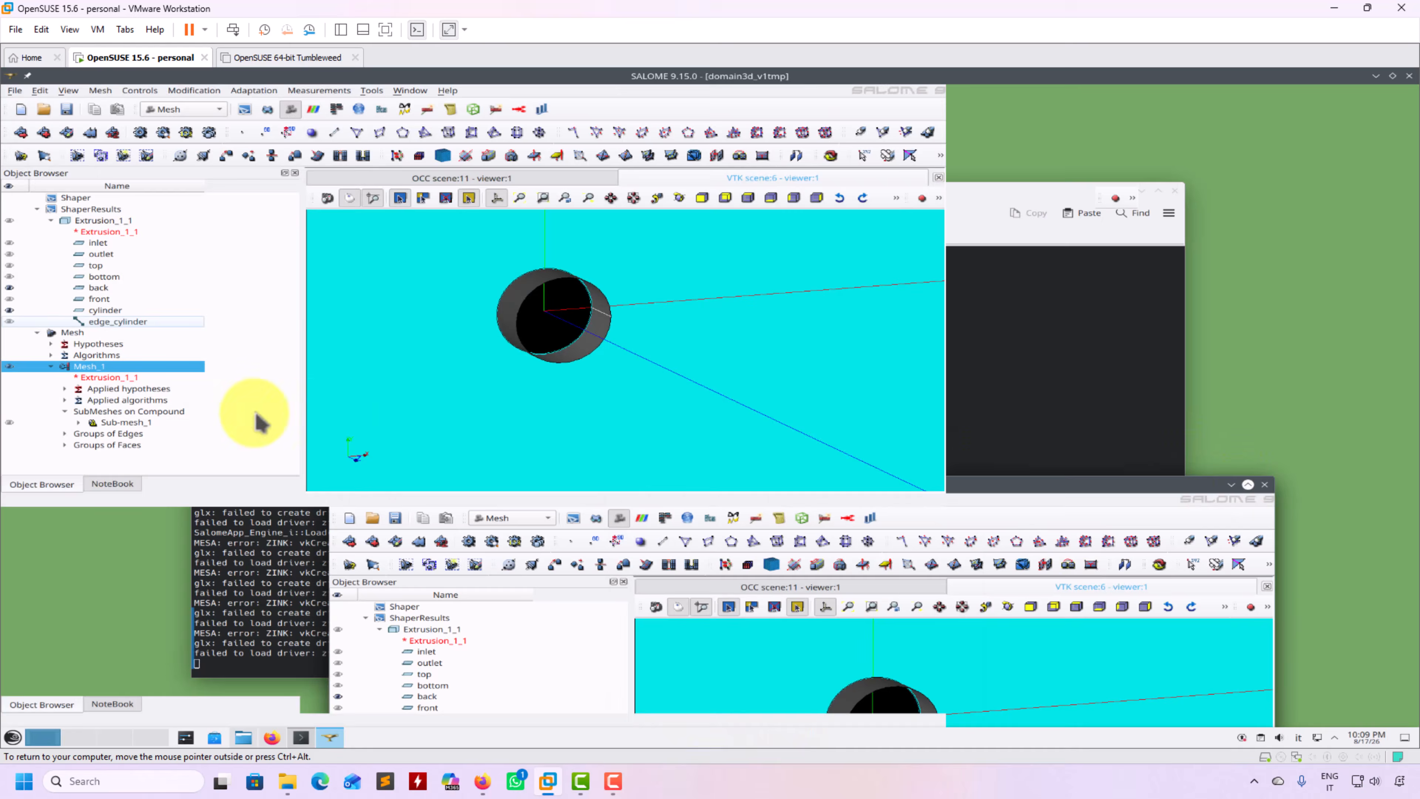
{"action": "right_click", "coordinate": [92, 366]}
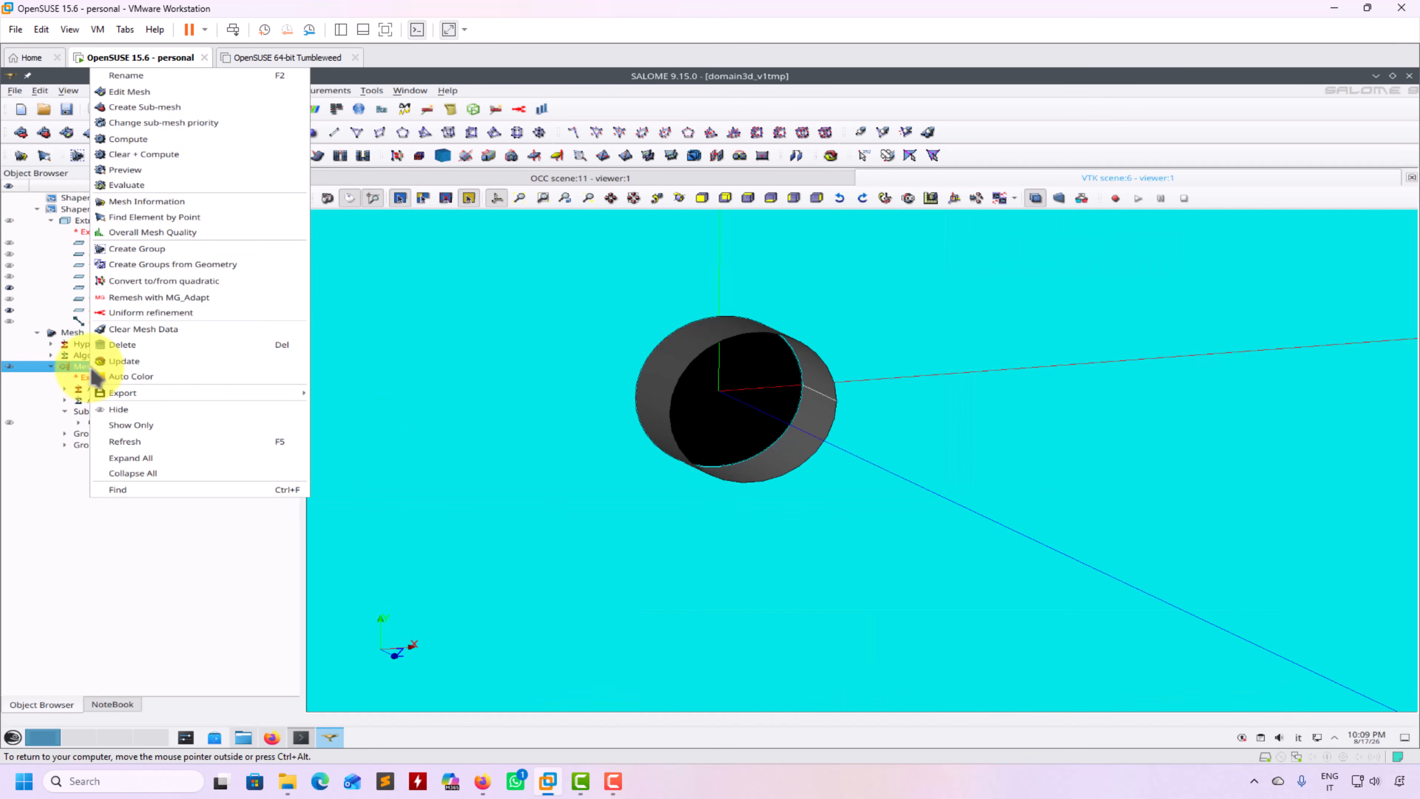
{"action": "left_click", "coordinate": [186, 140]}
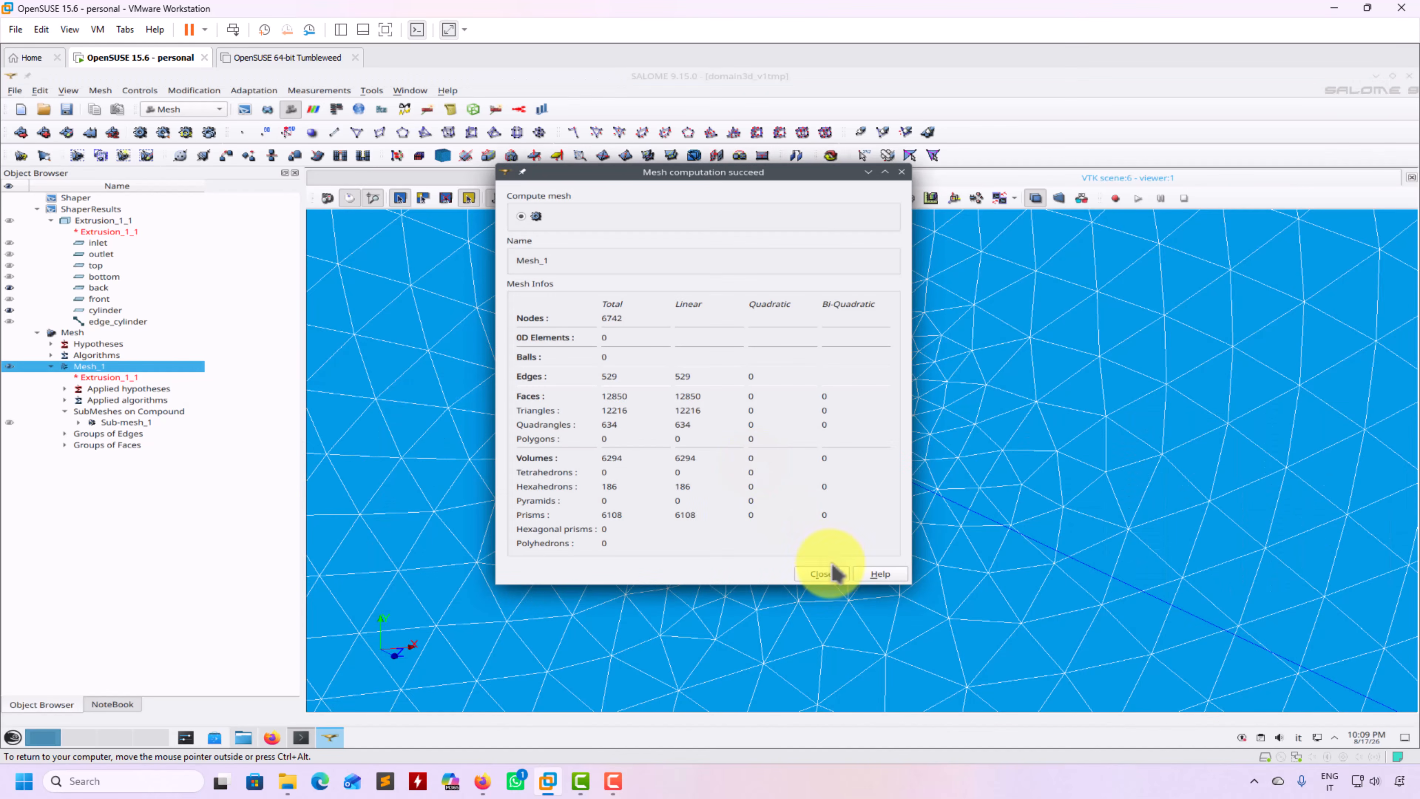
Dismiss the computation report and hide the origin axes marker
{"action": "left_click", "coordinate": [825, 576]}
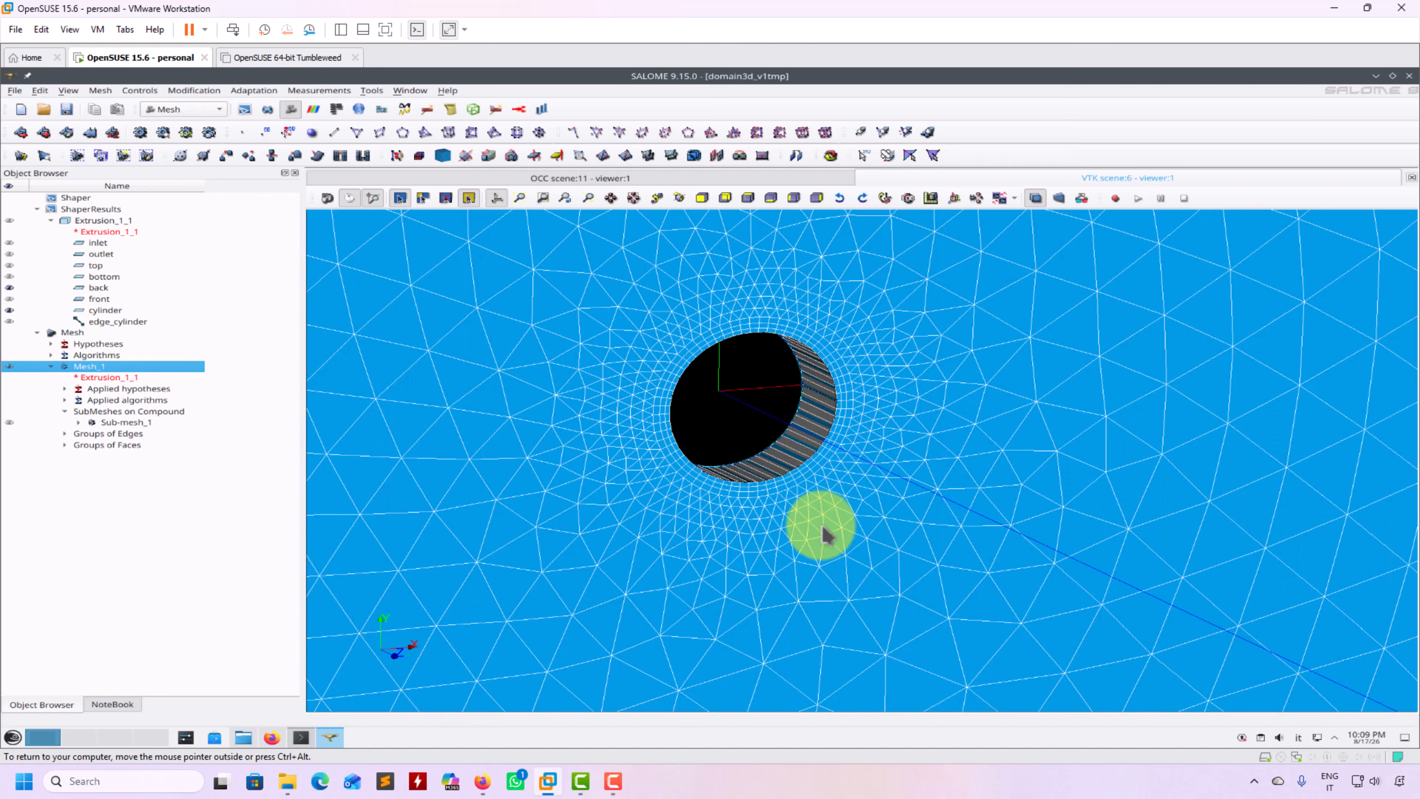
{"action": "middle_click_drag", "start_coordinate": [767, 432], "coordinate": [783, 469]}
{"action": "left_click_drag", "start_coordinate": [750, 467], "coordinate": [670, 445]}
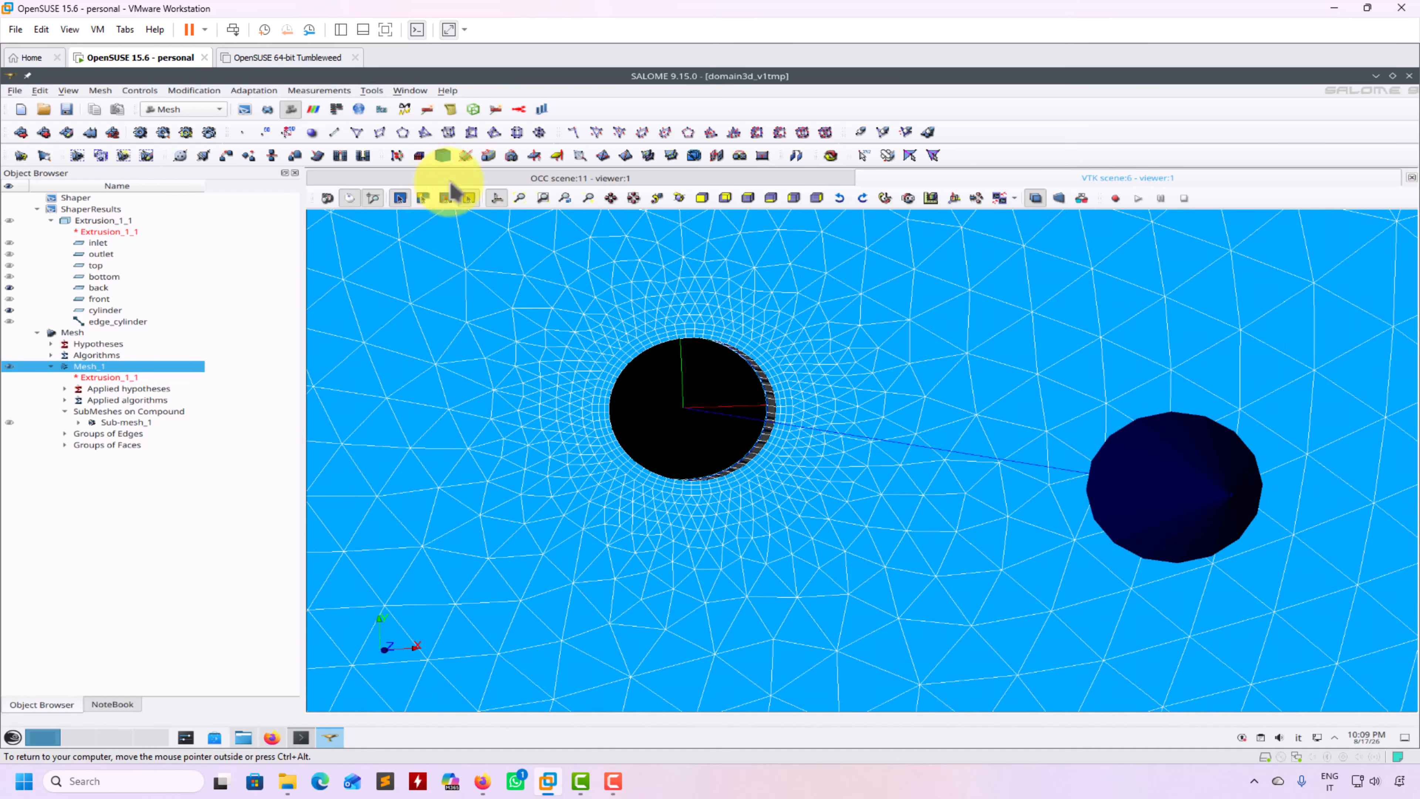
{"action": "left_click", "coordinate": [497, 203]}
Zoom and rotate to inspect the refined channel mesh, then expand Mesh_1's groups
{"action": "scroll", "coordinate": [651, 400], "scroll_direction": "down", "scroll_amount": 2}
{"action": "scroll", "coordinate": [651, 400], "scroll_direction": "down", "scroll_amount": 2}
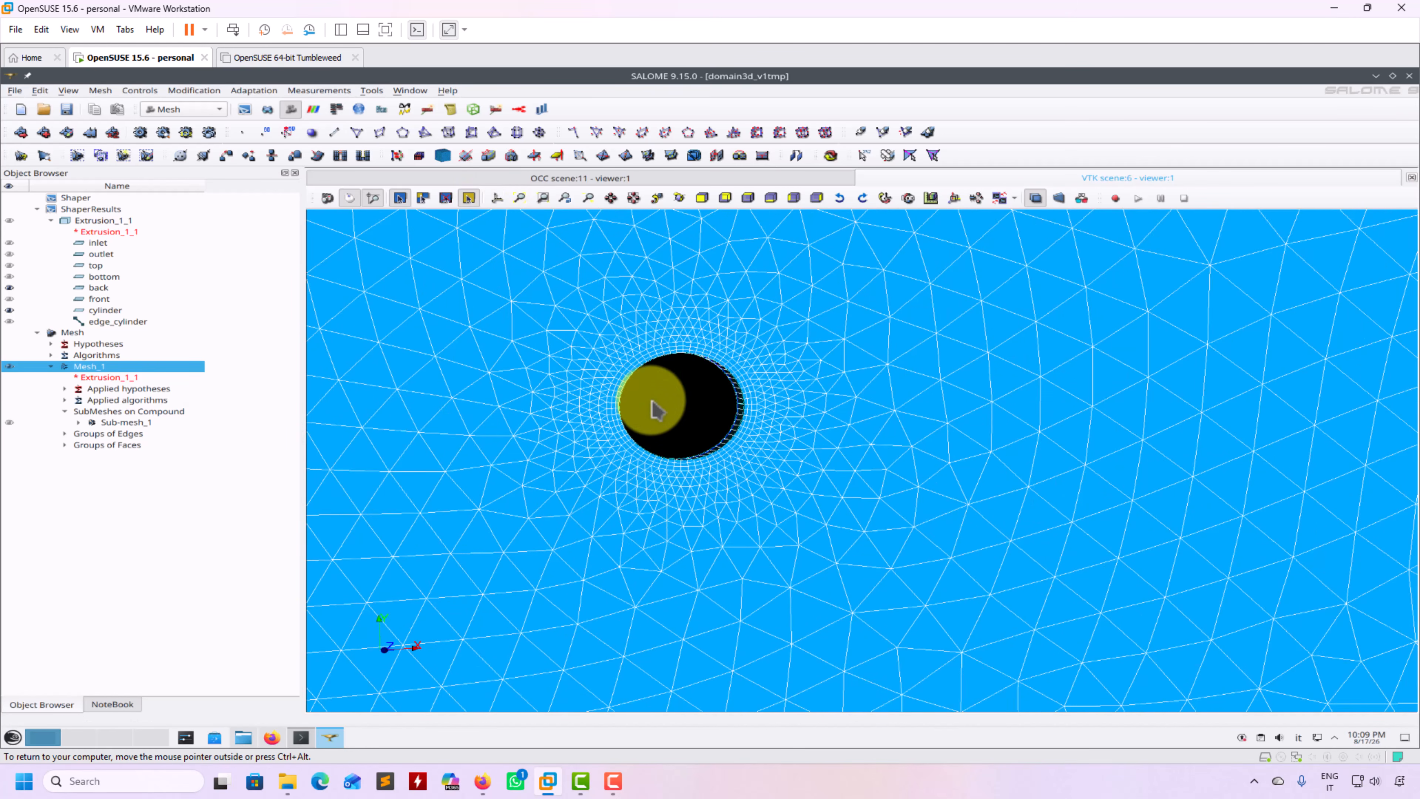
{"action": "left_click_drag", "start_coordinate": [674, 503], "coordinate": [852, 275], "text": "ctrl"}
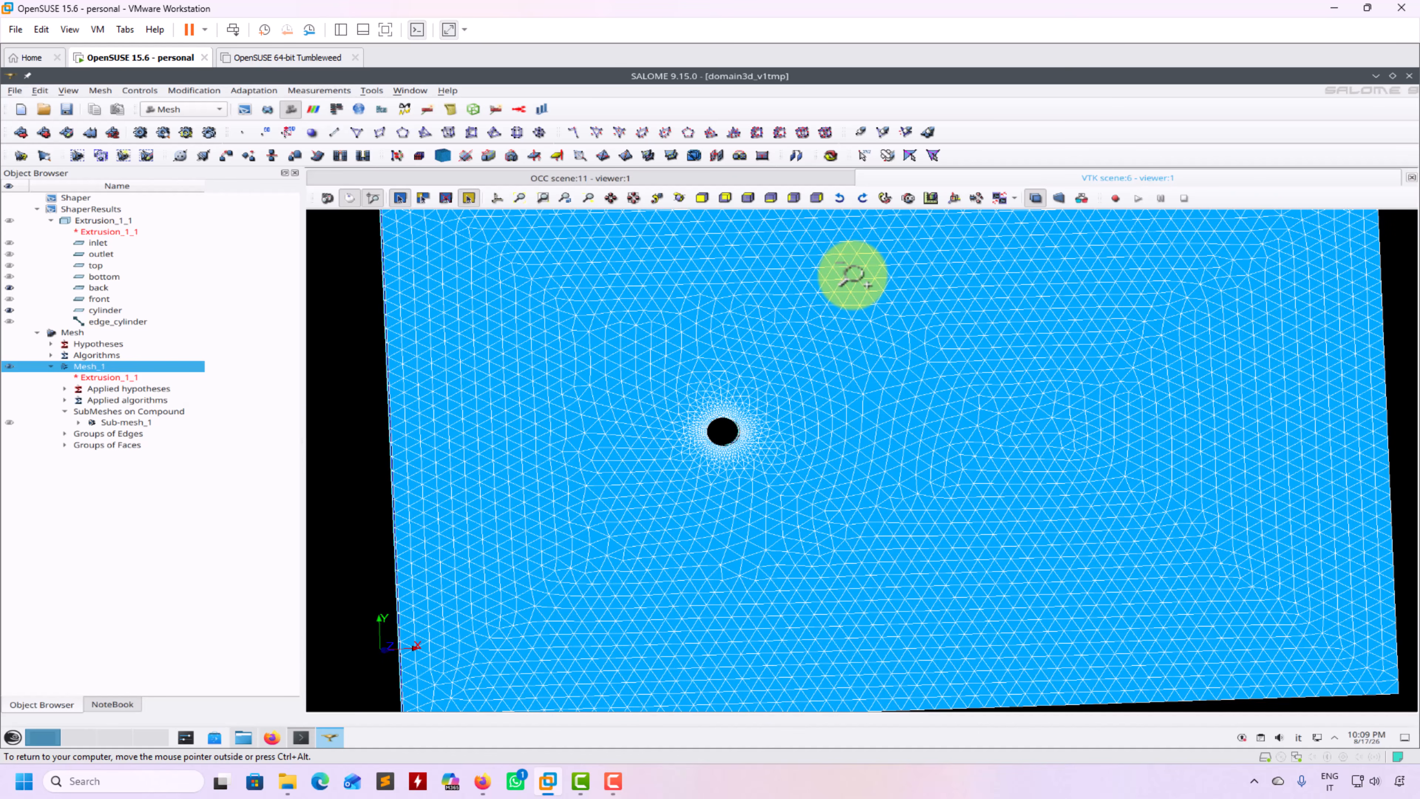
{"action": "left_click_drag", "start_coordinate": [852, 275], "coordinate": [408, 336], "text": "ctrl"}
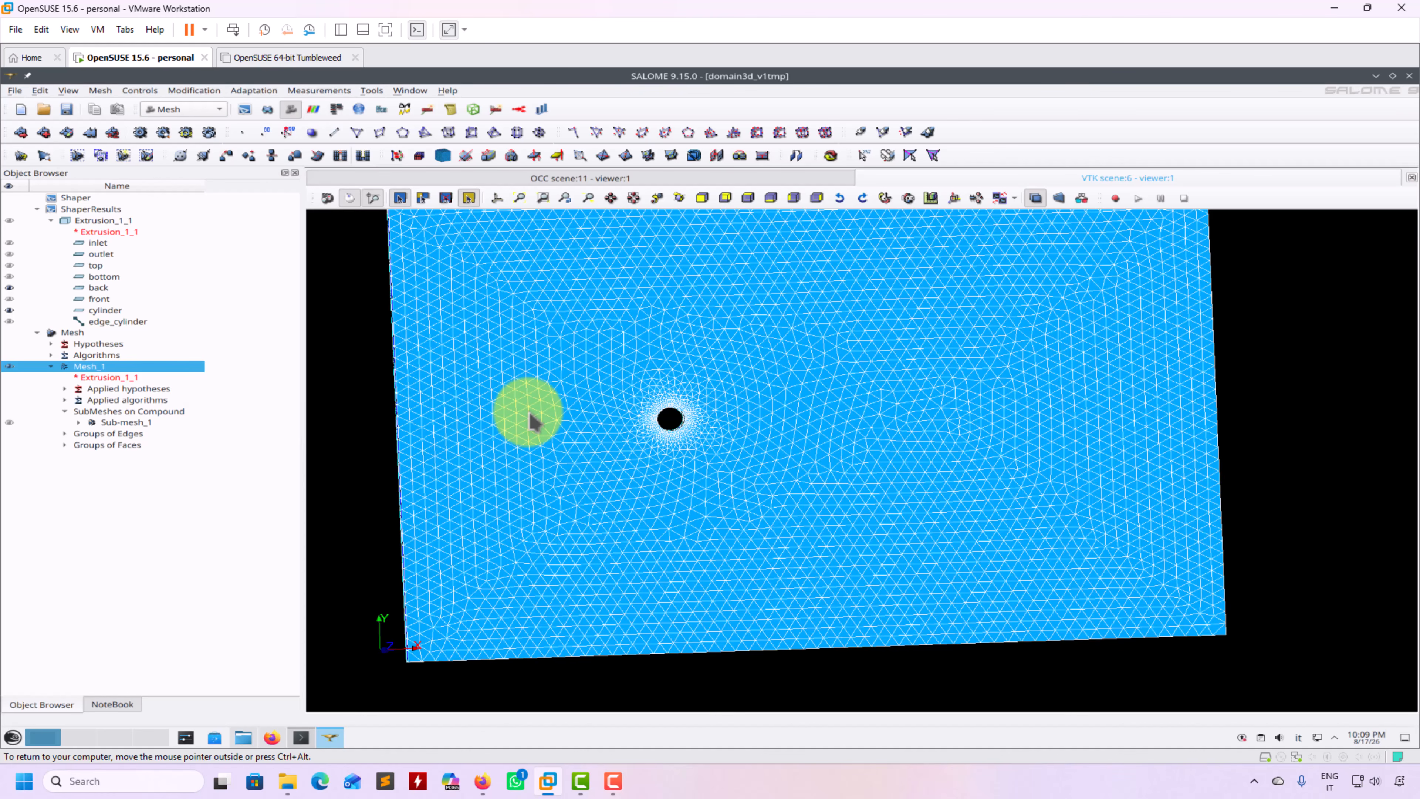
{"action": "left_click_drag", "start_coordinate": [552, 478], "coordinate": [703, 548]}
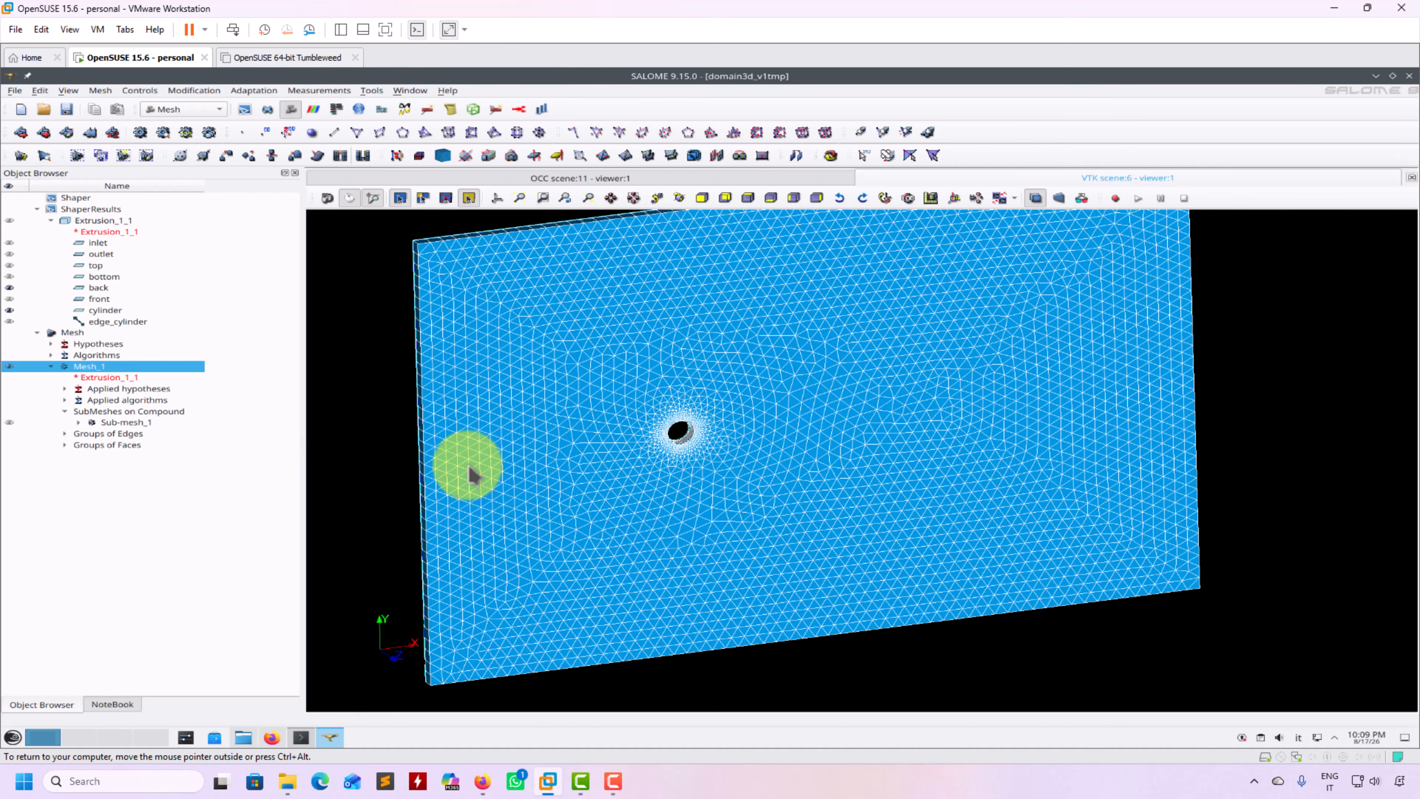
{"action": "left_click_drag", "start_coordinate": [556, 394], "coordinate": [574, 397]}
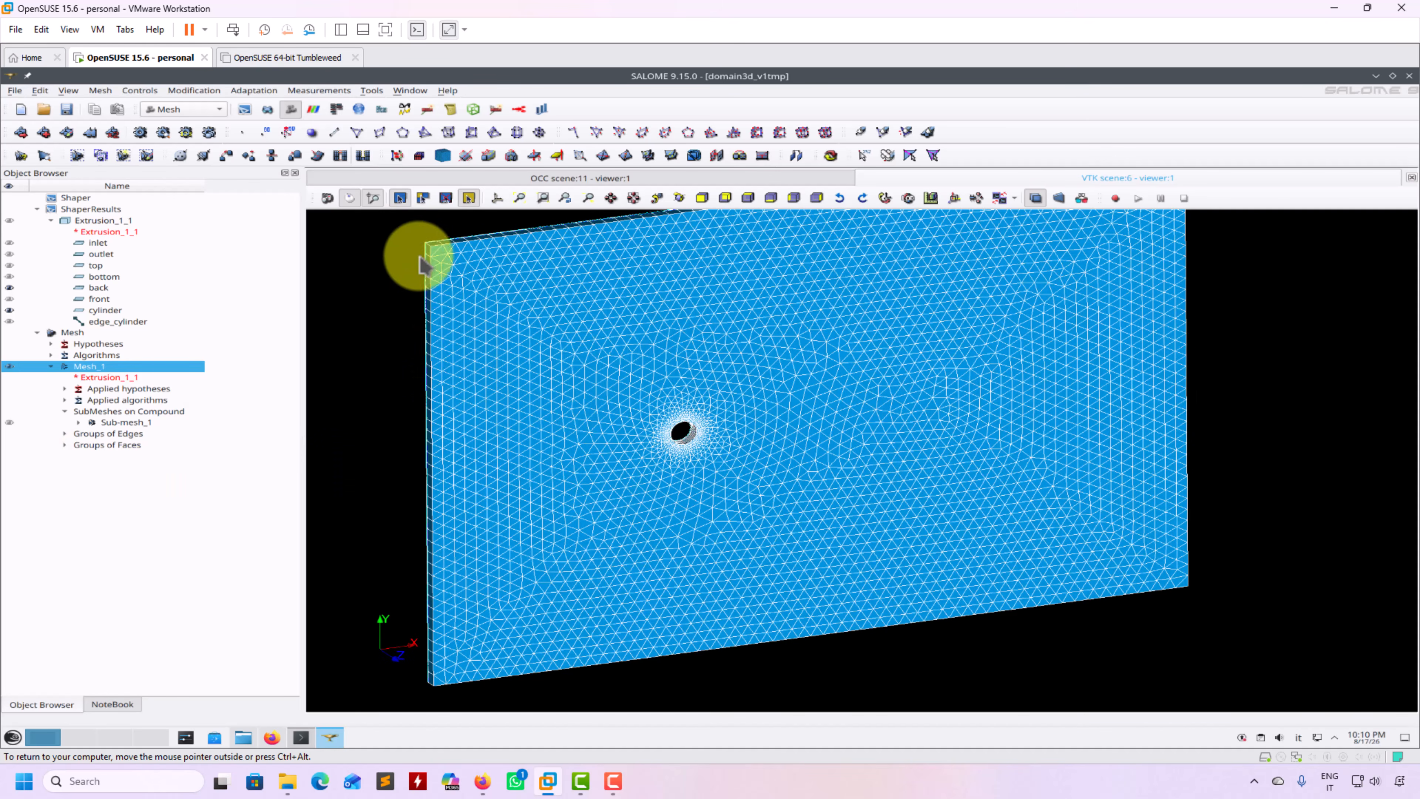
{"action": "left_click", "coordinate": [65, 445]}
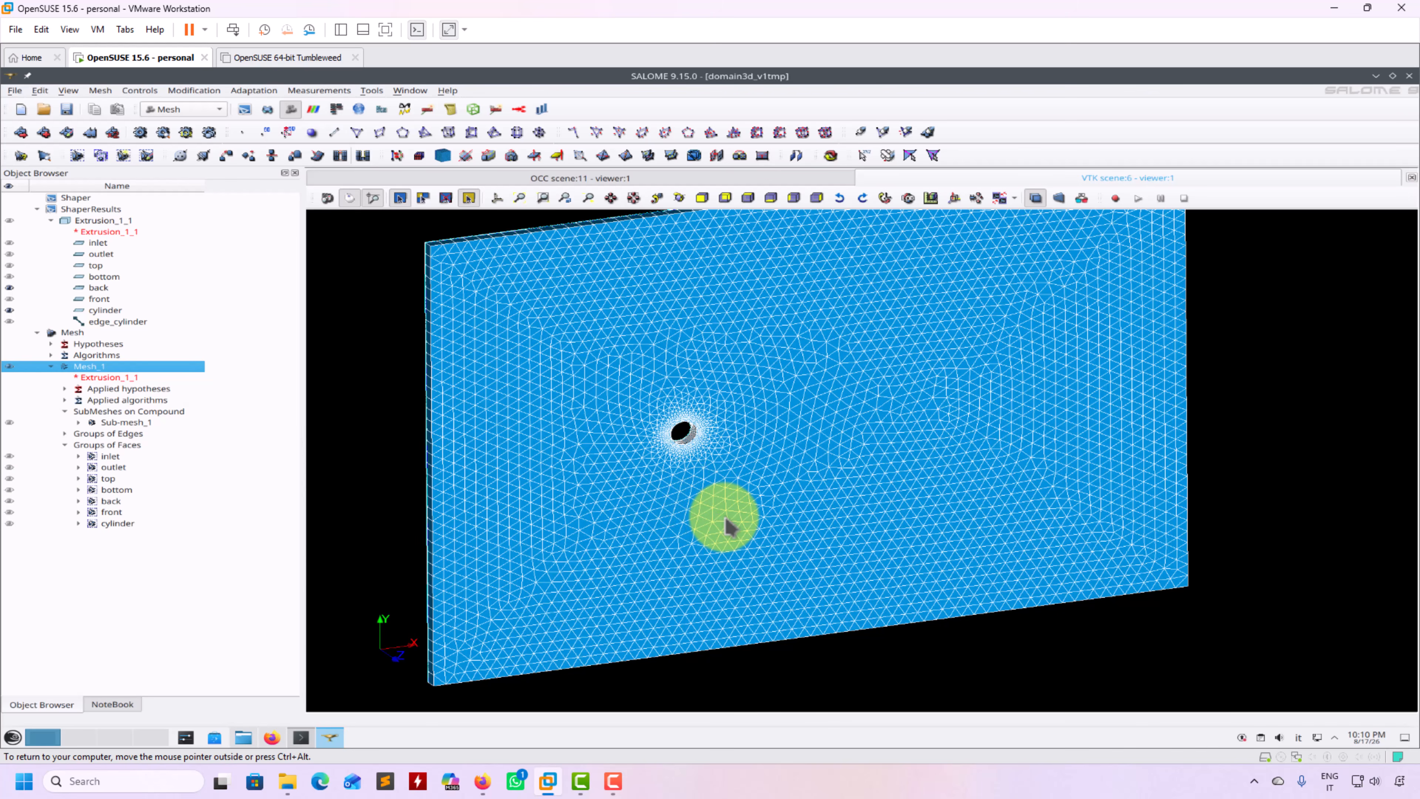
Pan and zoom the view across the triangulated channel plate
{"action": "middle_click_drag", "start_coordinate": [726, 525], "coordinate": [811, 523]}
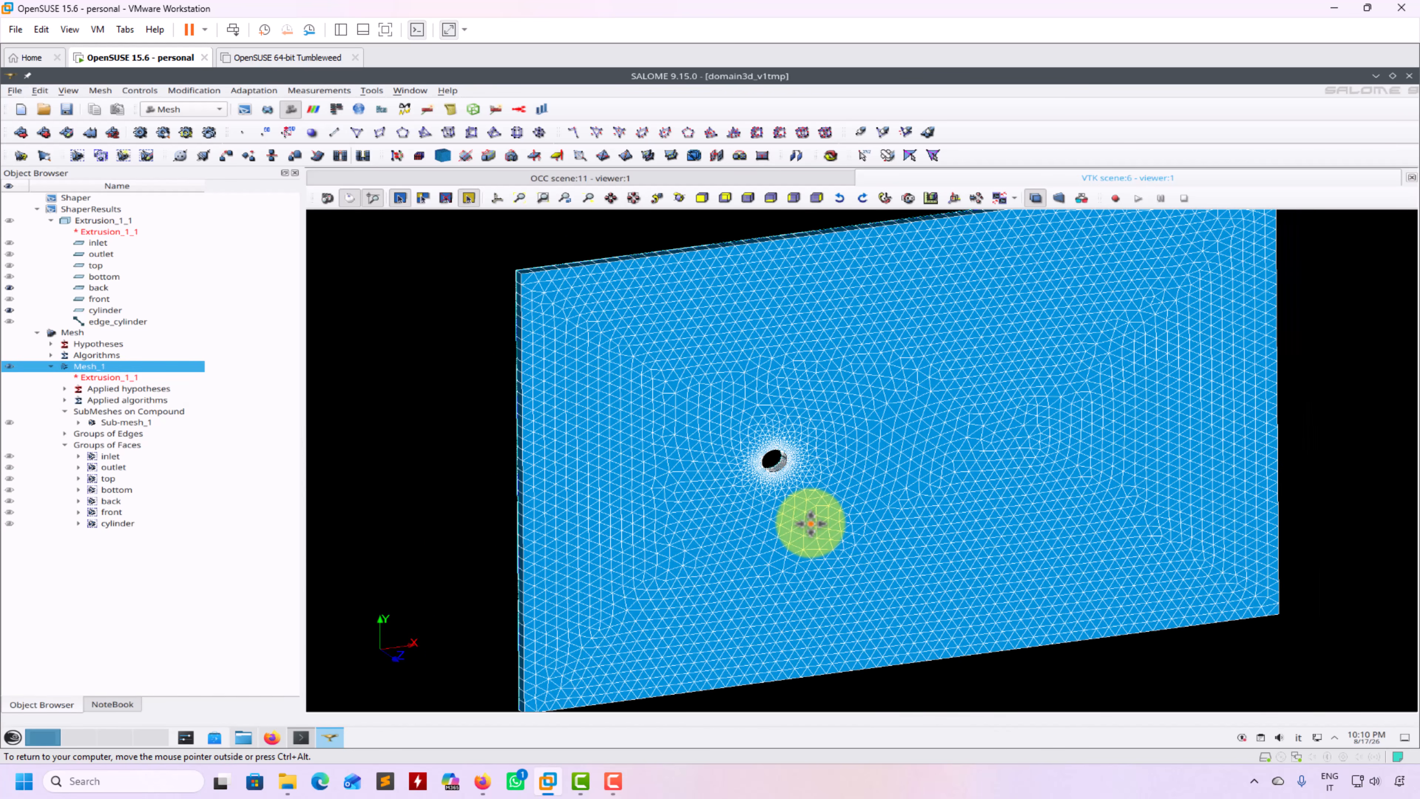
{"action": "scroll", "coordinate": [813, 526], "scroll_direction": "down", "scroll_amount": 1}
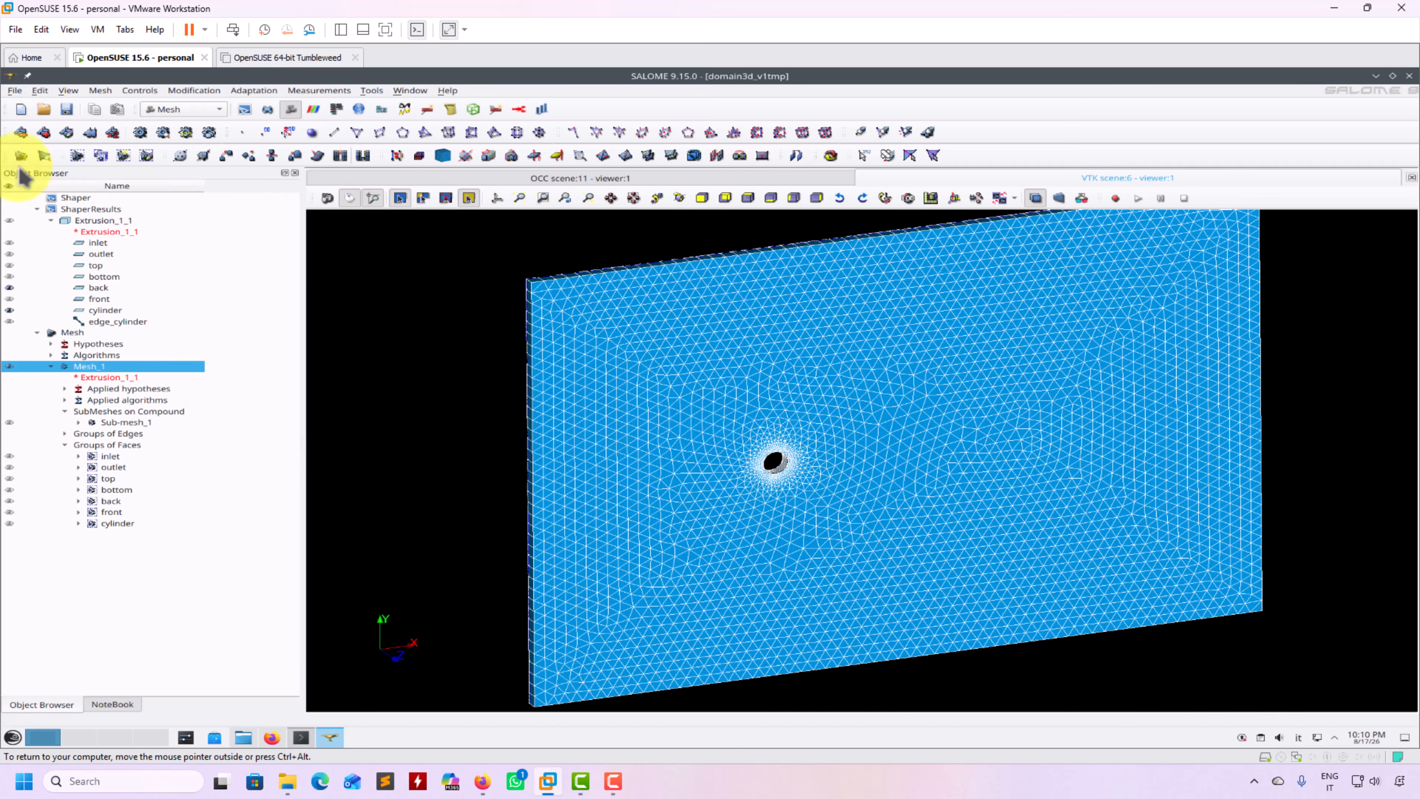
{"action": "left_click", "coordinate": [14, 91]}
Export Mesh_1 as UNV file Mesh_1, then minimize SALOME to reveal Konsole
{"action": "mouse_move", "coordinate": [51, 247]}
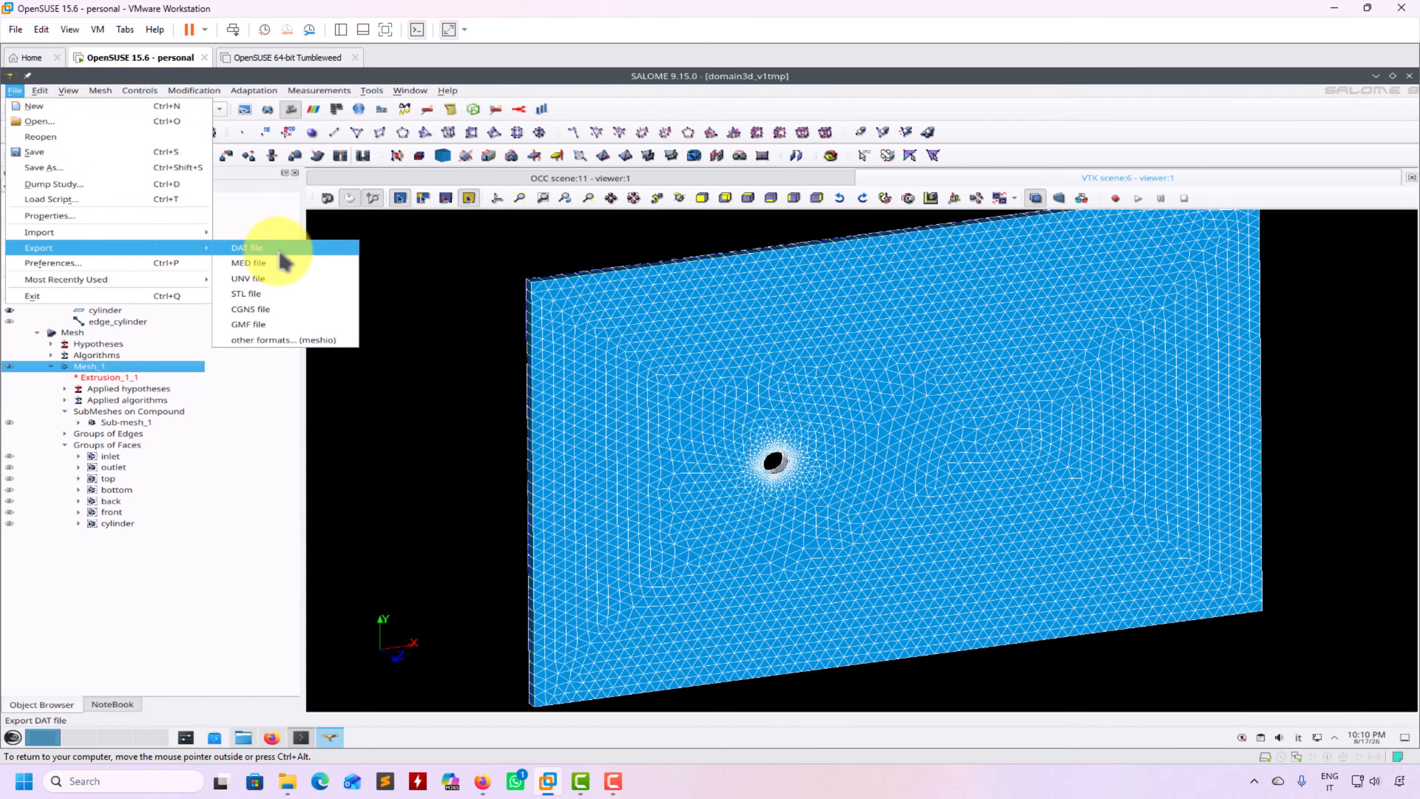
{"action": "left_click", "coordinate": [277, 289]}
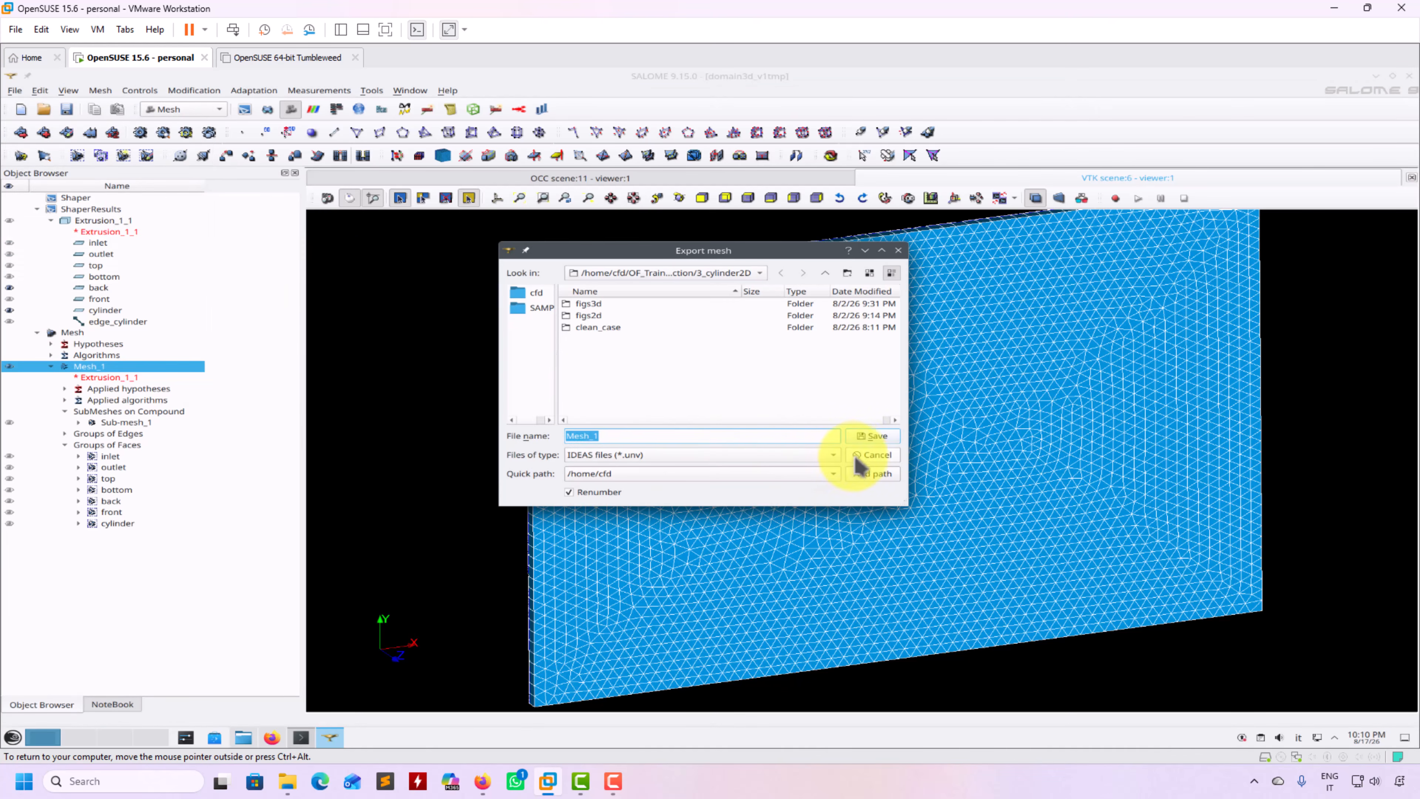
{"action": "left_click", "coordinate": [885, 436]}
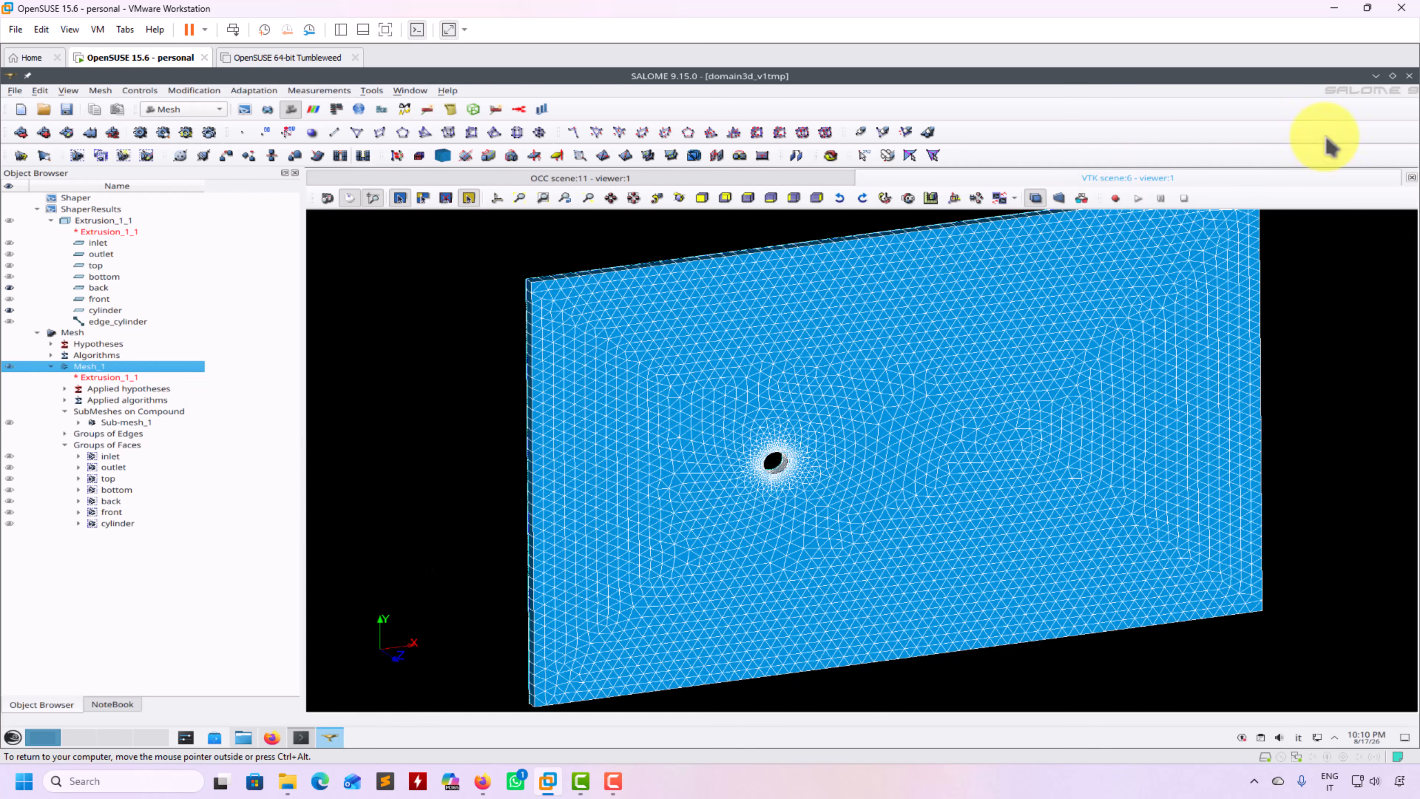
{"action": "left_click", "coordinate": [1376, 77]}
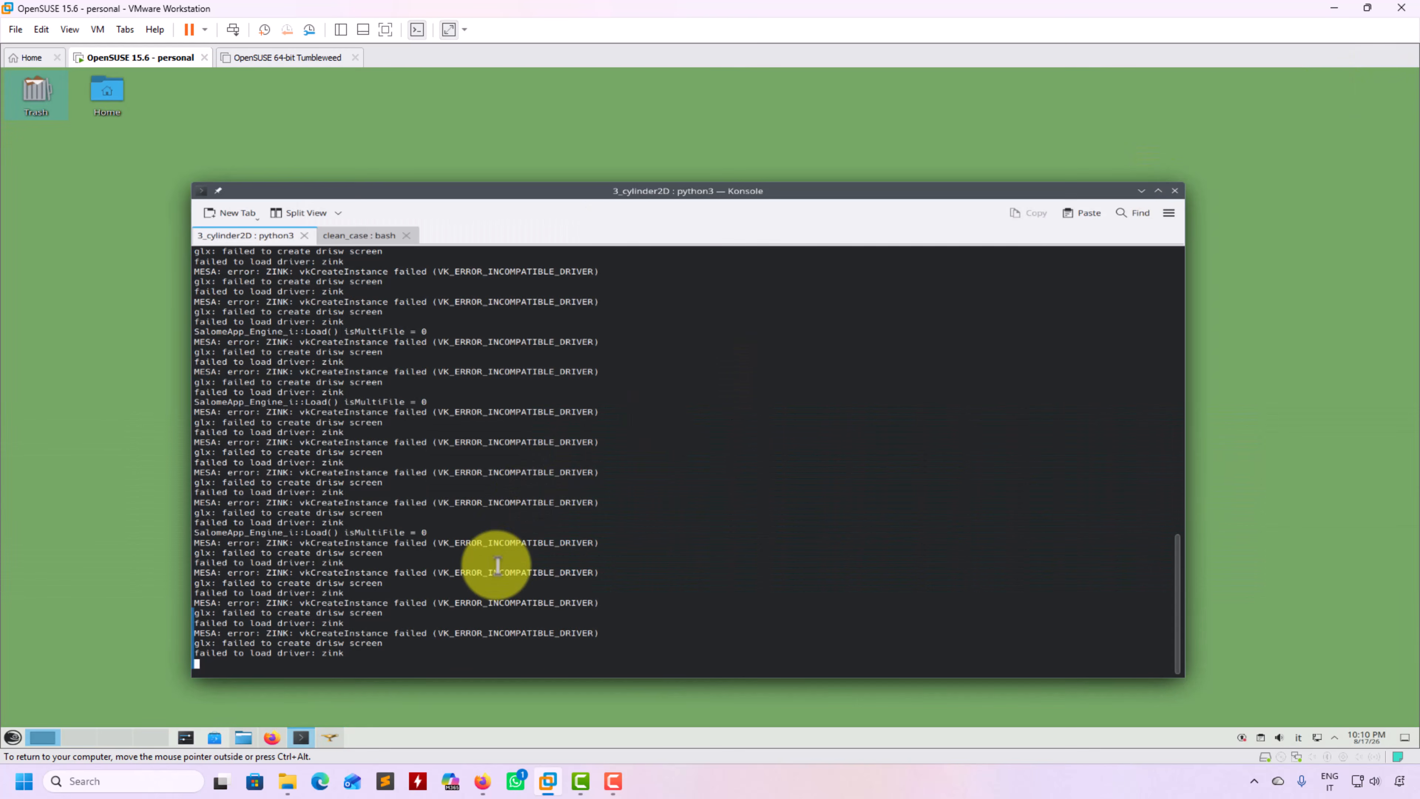
In the clean_case terminal, list the case contents and rerun the UNV-to-OpenFOAM conversion
{"action": "left_click", "coordinate": [358, 236]}
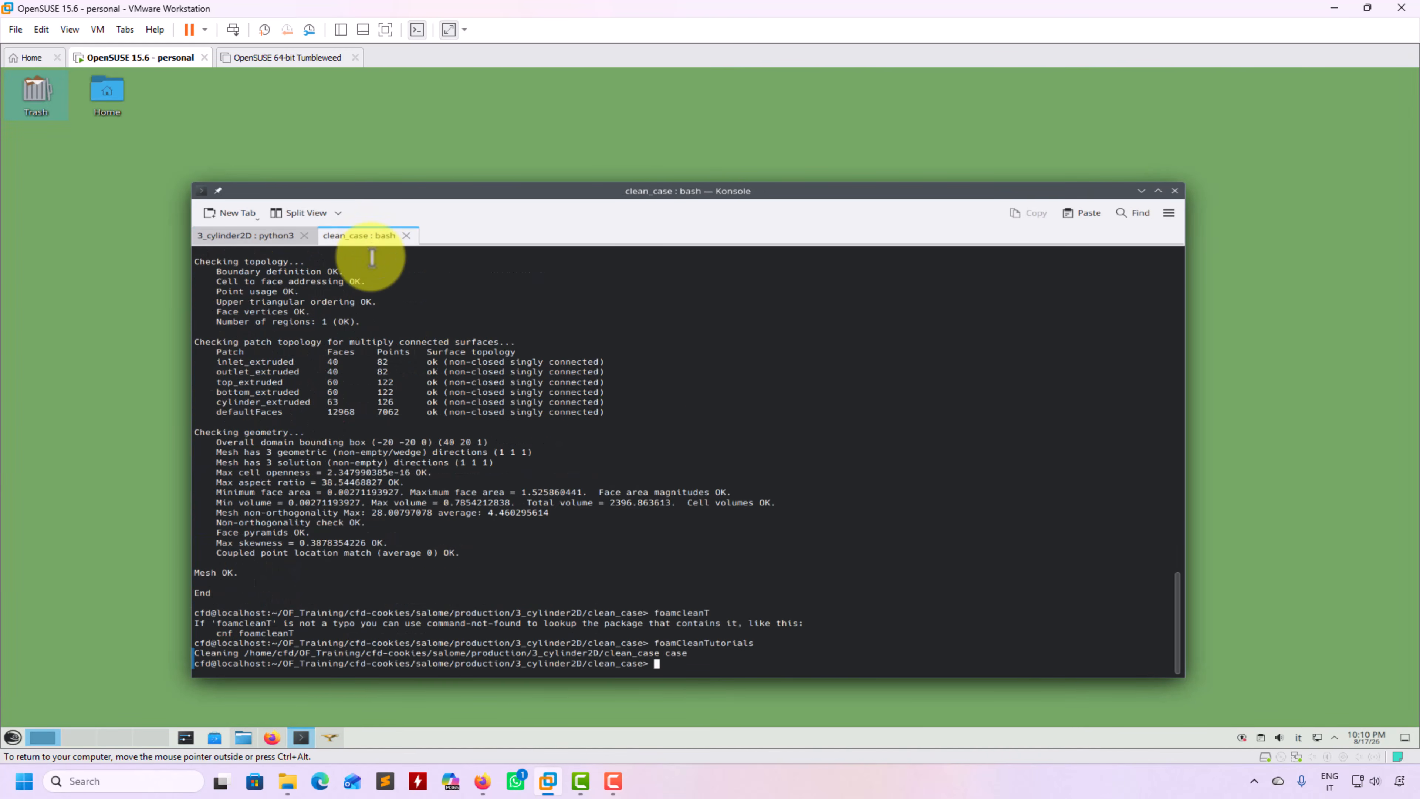
{"action": "type", "text": "ls"}
{"action": "key", "text": "Return"}
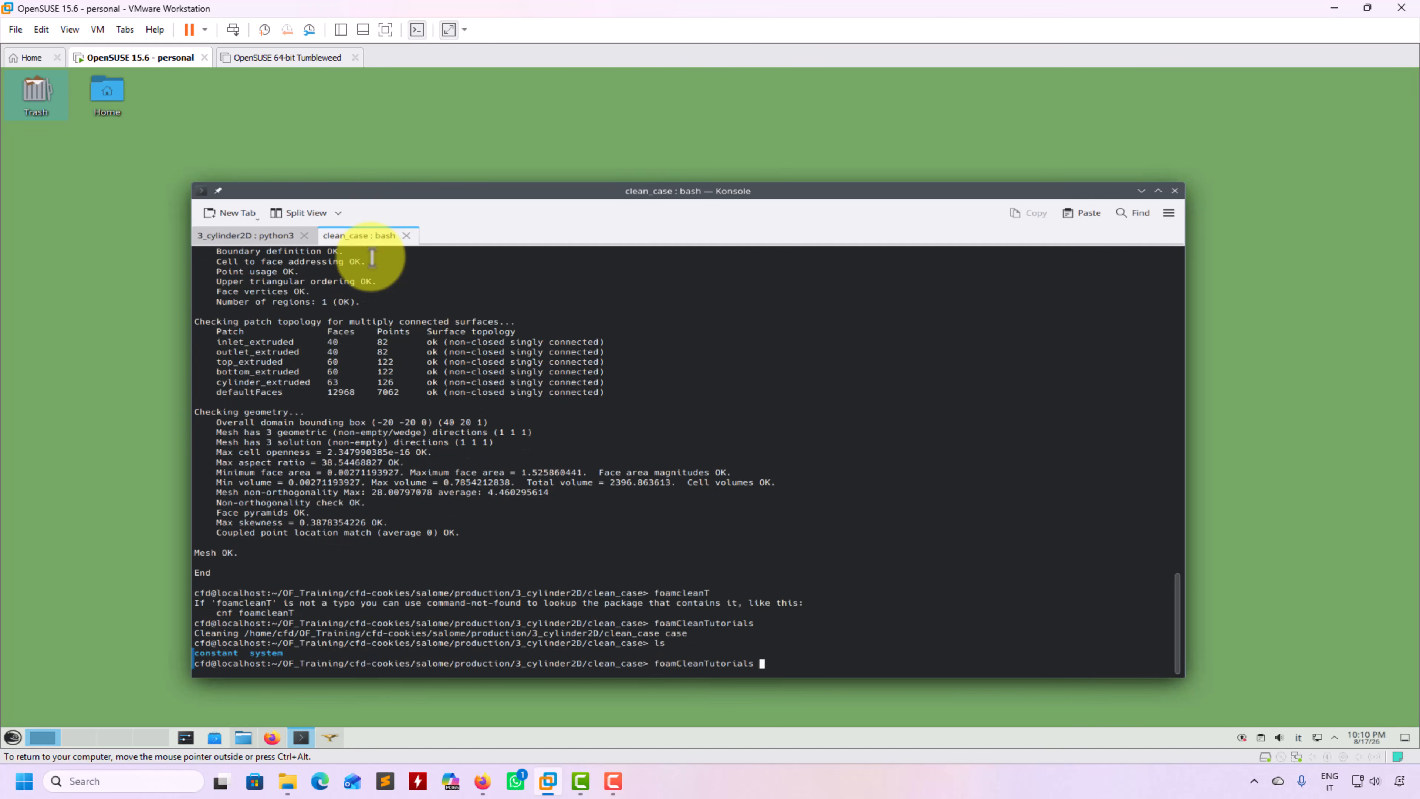
{"action": "key", "text": "Return"}
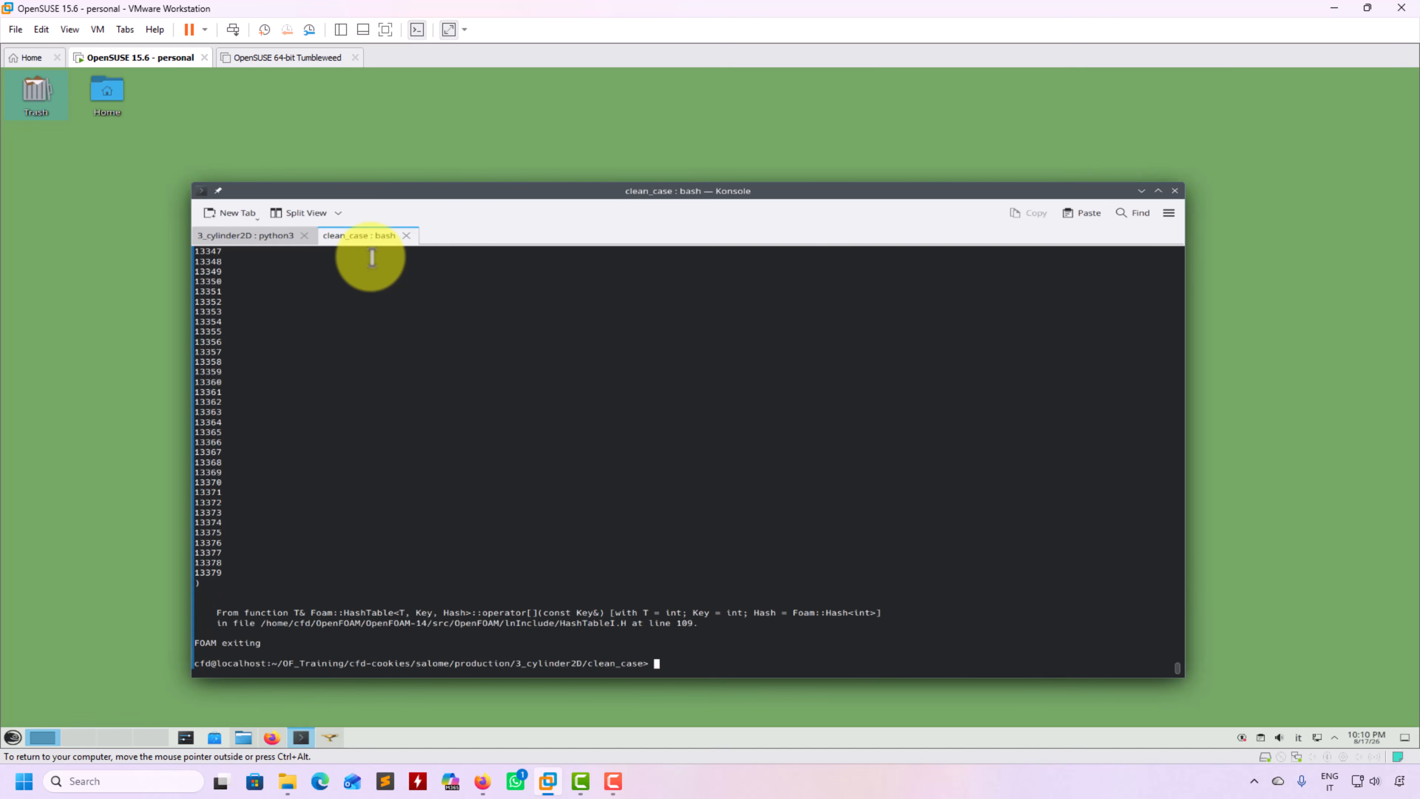
Scroll back through the failed conversion's error output, then bring SALOME forward
{"action": "scroll", "coordinate": [372, 259], "scroll_direction": "up", "scroll_amount": 6}
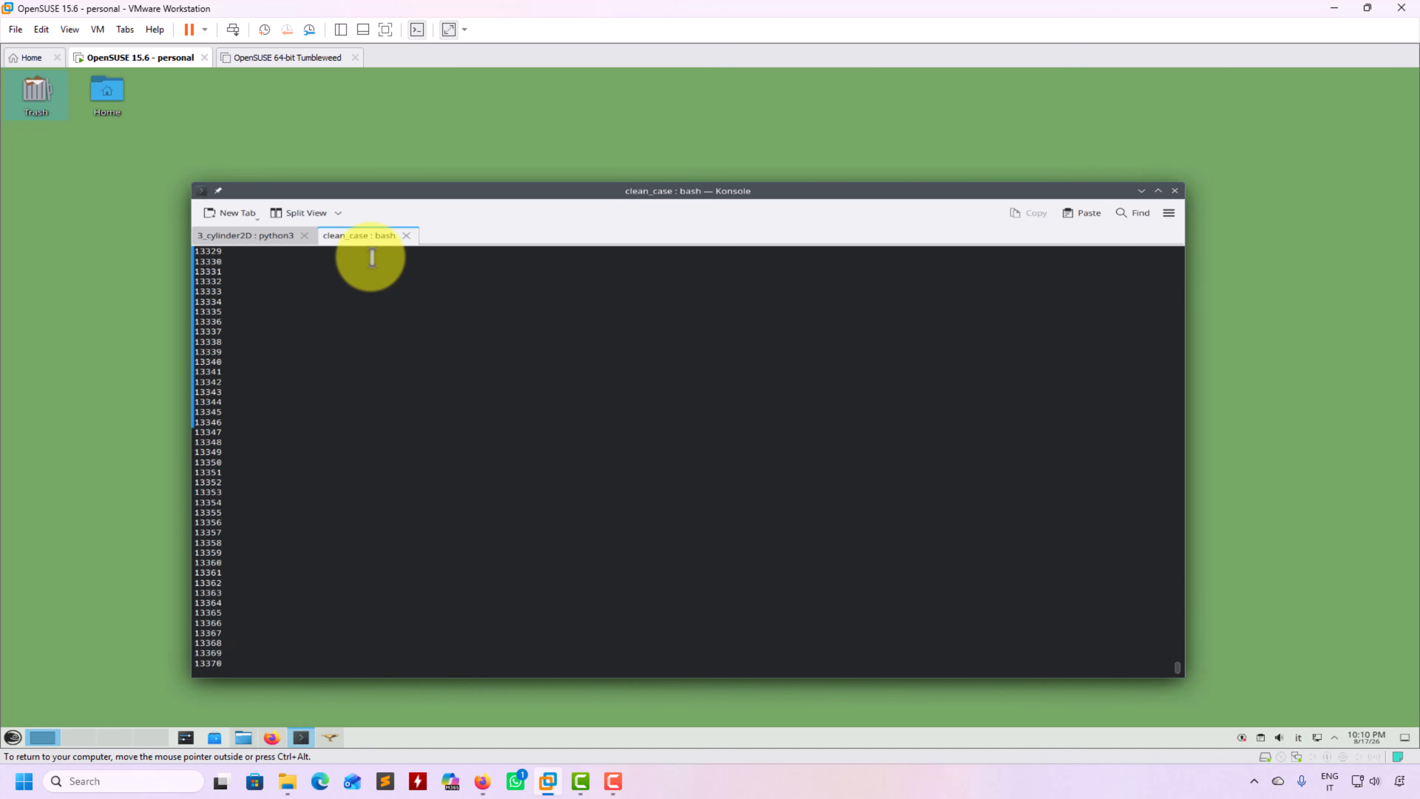
{"action": "scroll", "coordinate": [764, 536], "scroll_direction": "up", "scroll_amount": 7}
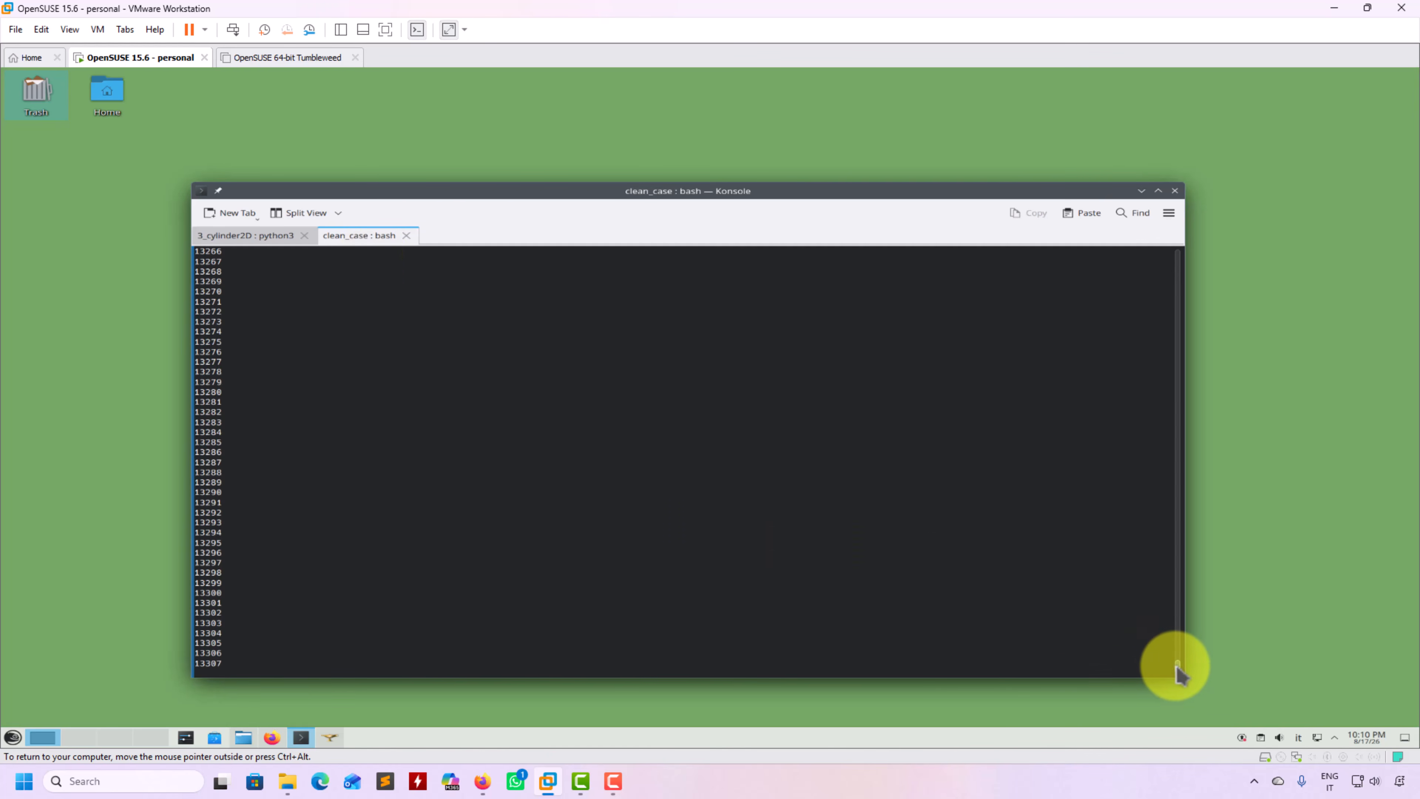
{"action": "mouse_move", "coordinate": [1176, 665]}
{"action": "left_mouse_down"}
{"action": "mouse_move", "coordinate": [1172, 533]}
{"action": "mouse_move", "coordinate": [1173, 682]}
{"action": "left_mouse_up"}
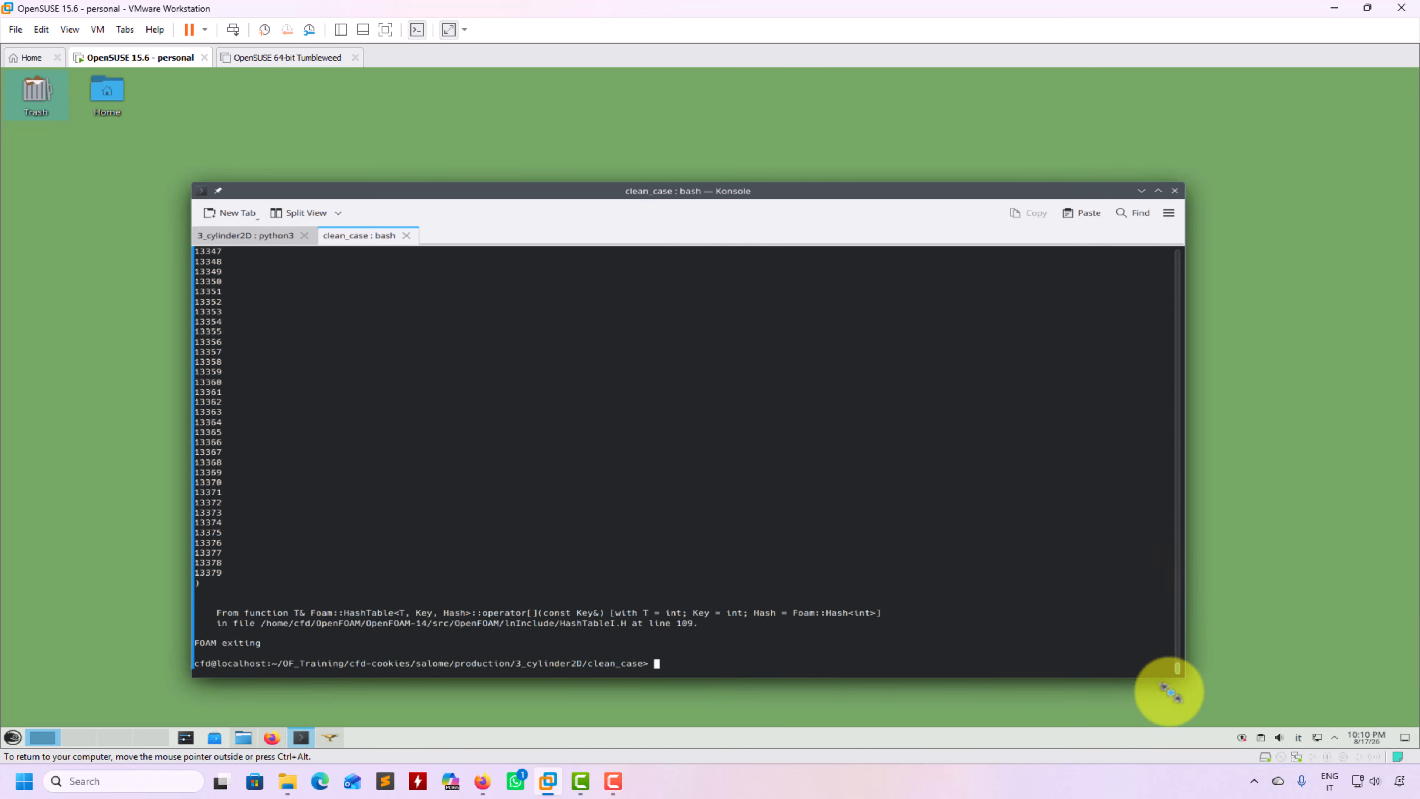
{"action": "left_click", "coordinate": [330, 737]}
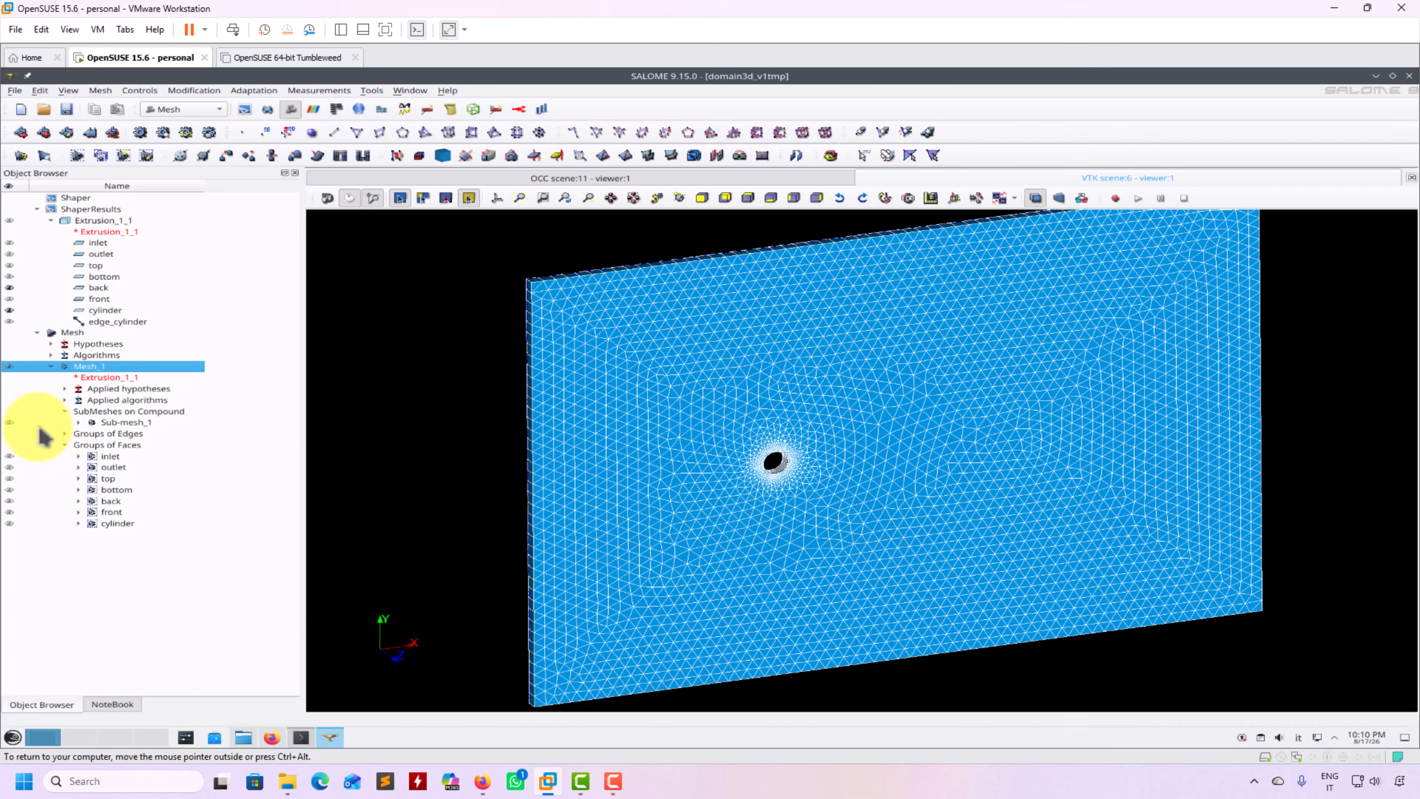
Delete the edge_cylinder group from Mesh_1's Groups of Edges and save the study
{"action": "left_click", "coordinate": [65, 434]}
{"action": "left_click", "coordinate": [99, 446]}
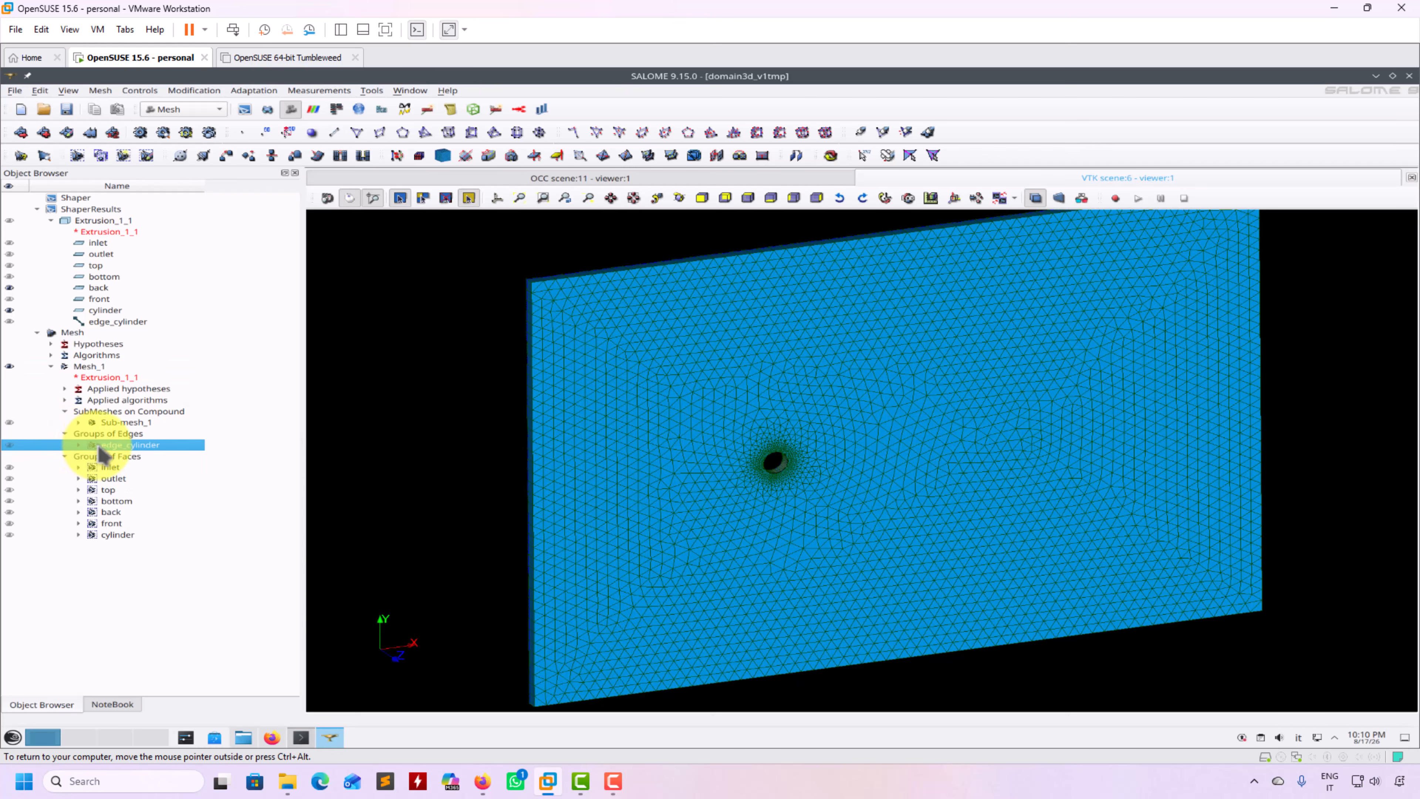
{"action": "right_click", "coordinate": [99, 446]}
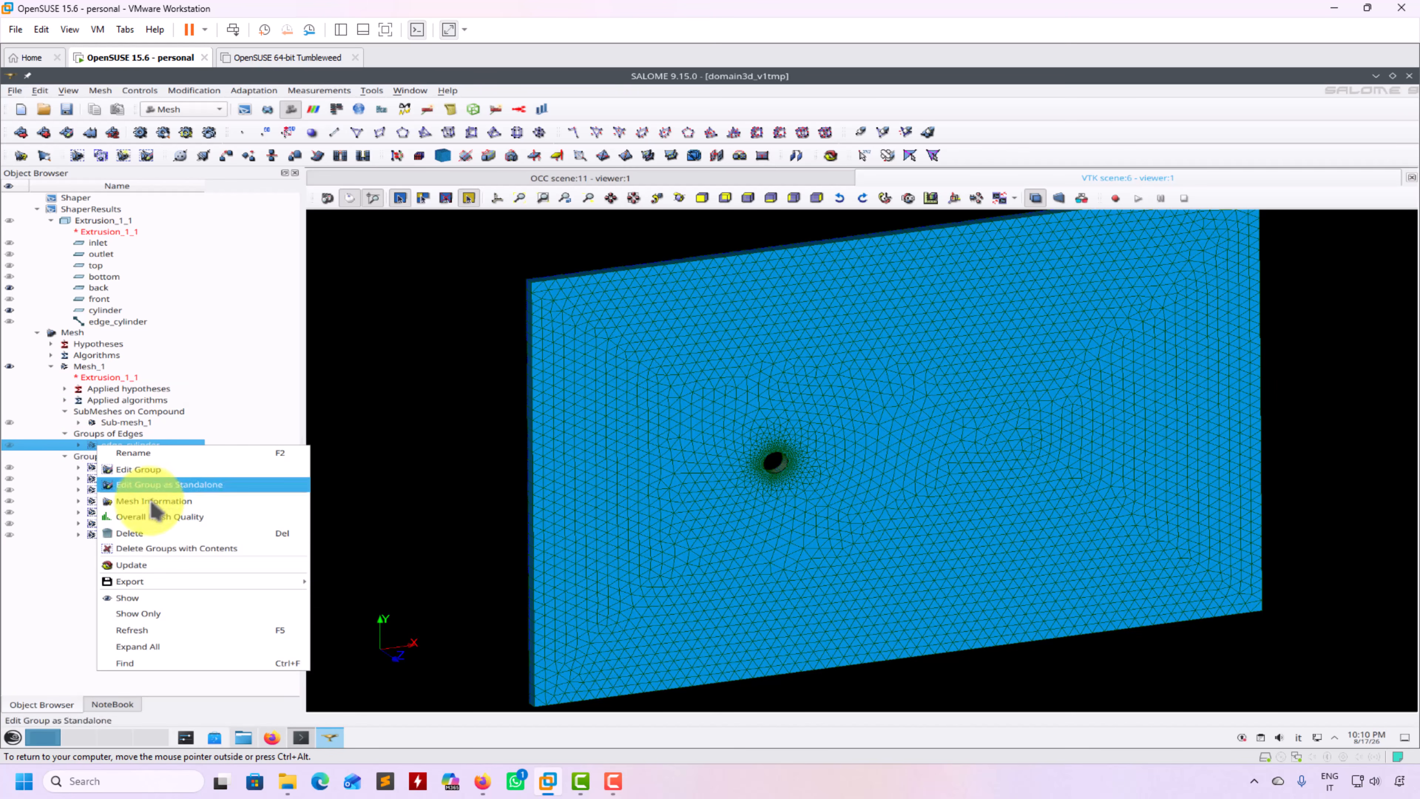
{"action": "left_click", "coordinate": [176, 534]}
{"action": "left_click", "coordinate": [746, 400]}
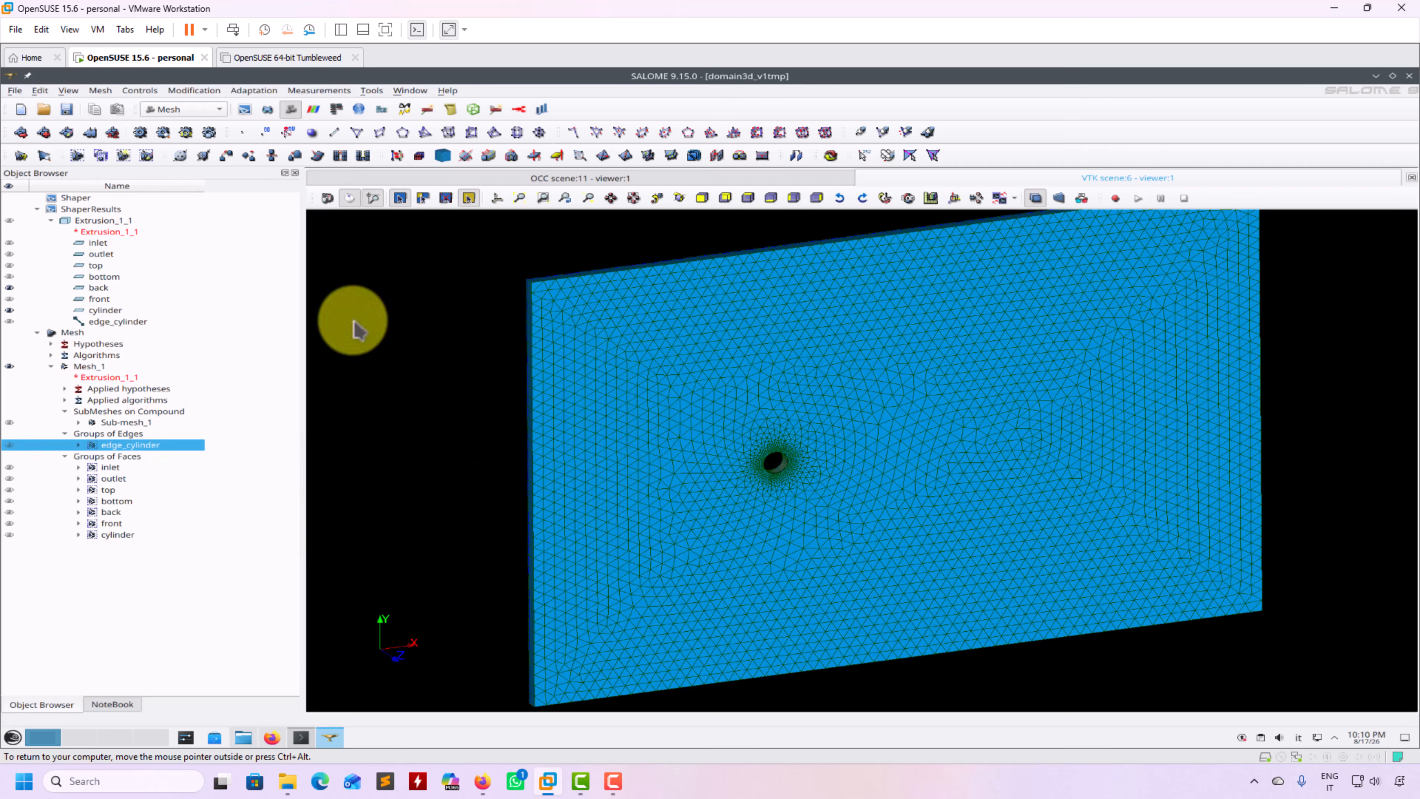
{"action": "left_click", "coordinate": [66, 109]}
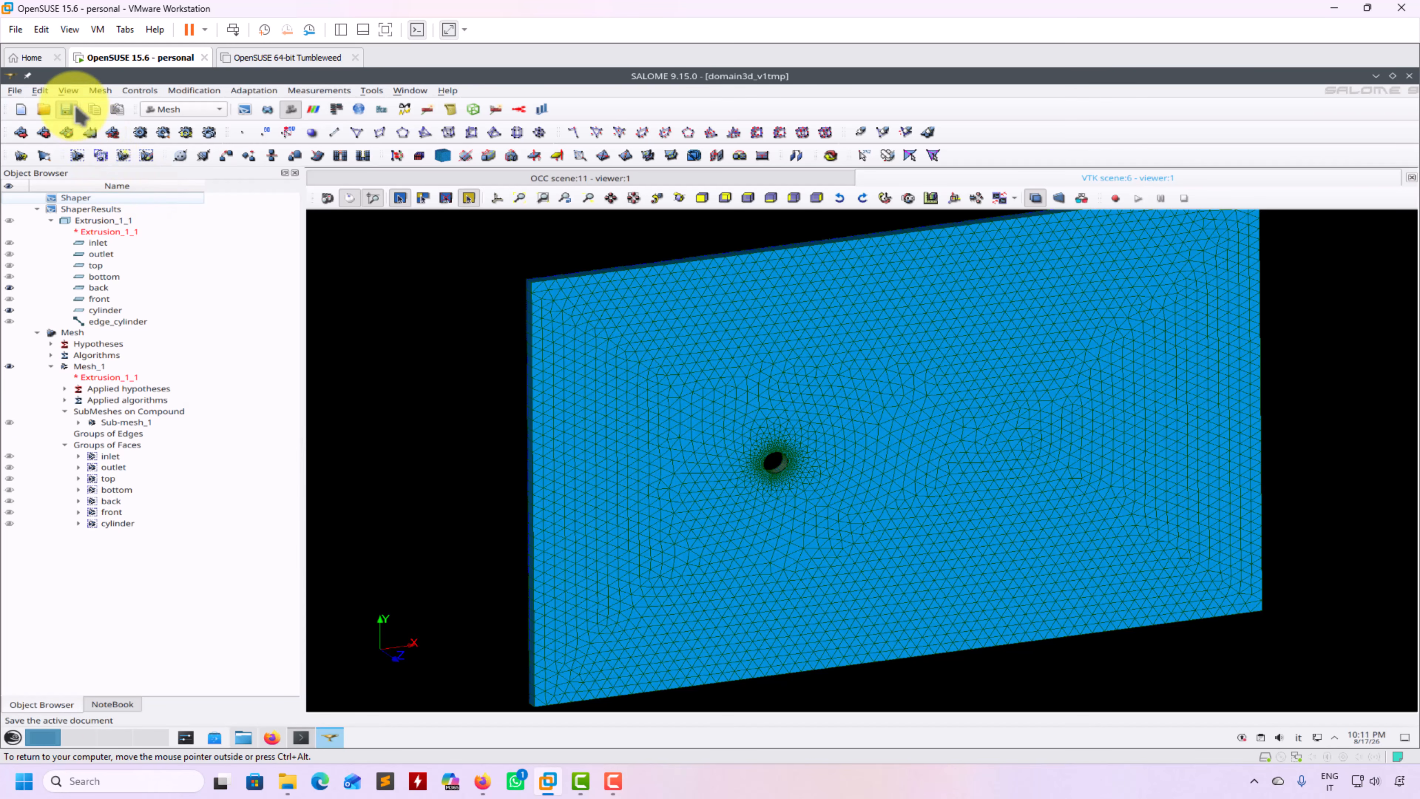
Browse the File > Export mesh formats and attempt a UNV export without a mesh selected
{"action": "left_click", "coordinate": [15, 92]}
{"action": "mouse_move", "coordinate": [63, 247]}
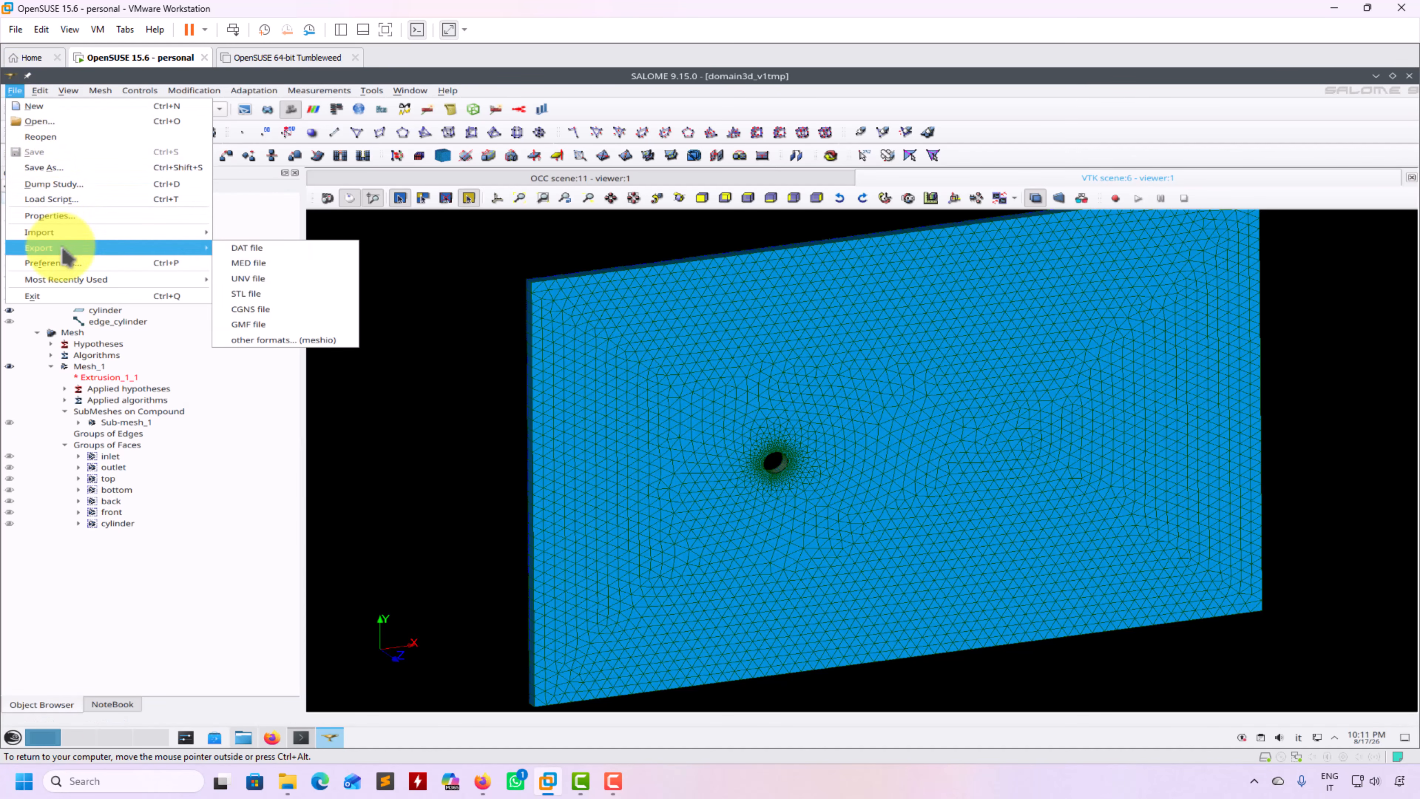
{"action": "left_click", "coordinate": [273, 284]}
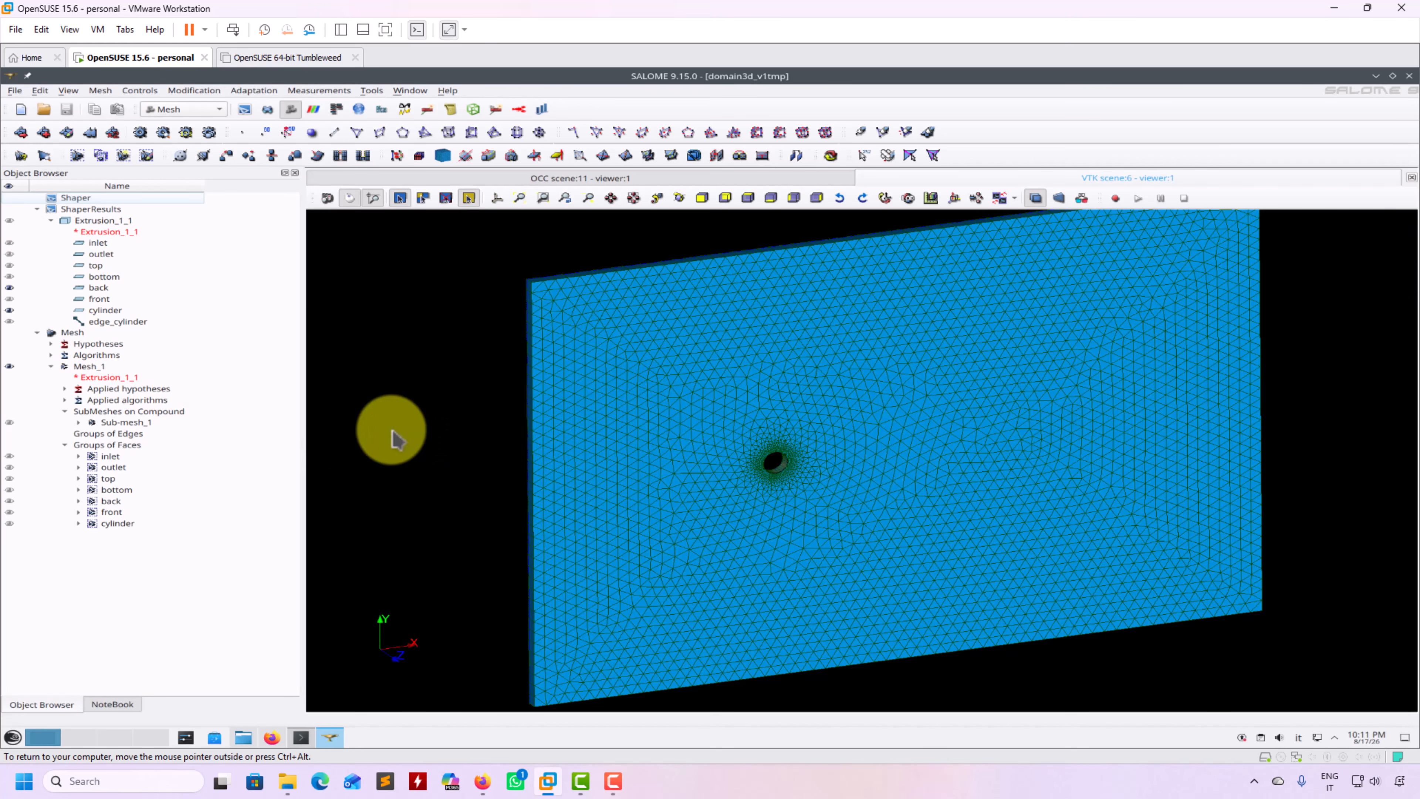
{"action": "left_click", "coordinate": [22, 92]}
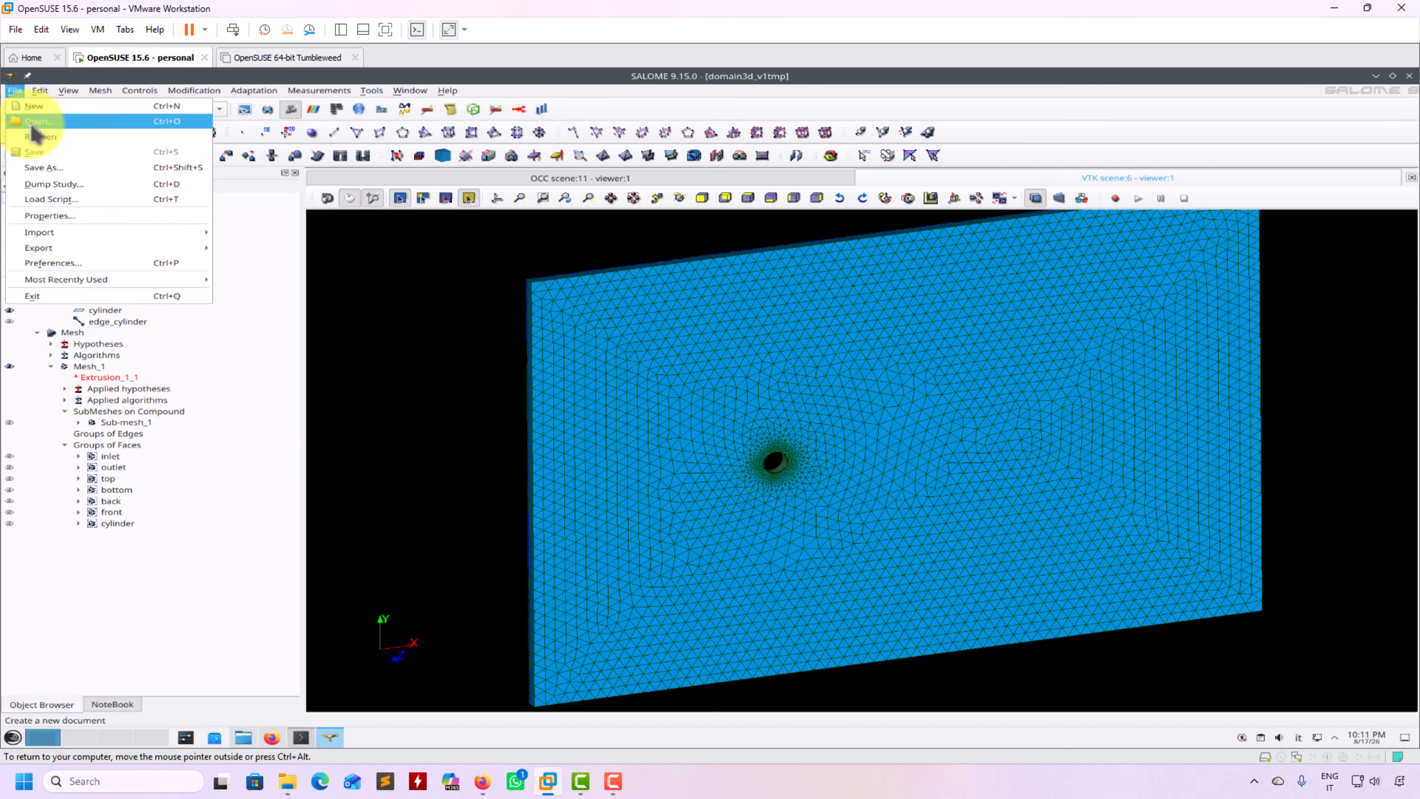
{"action": "mouse_move", "coordinate": [61, 248]}
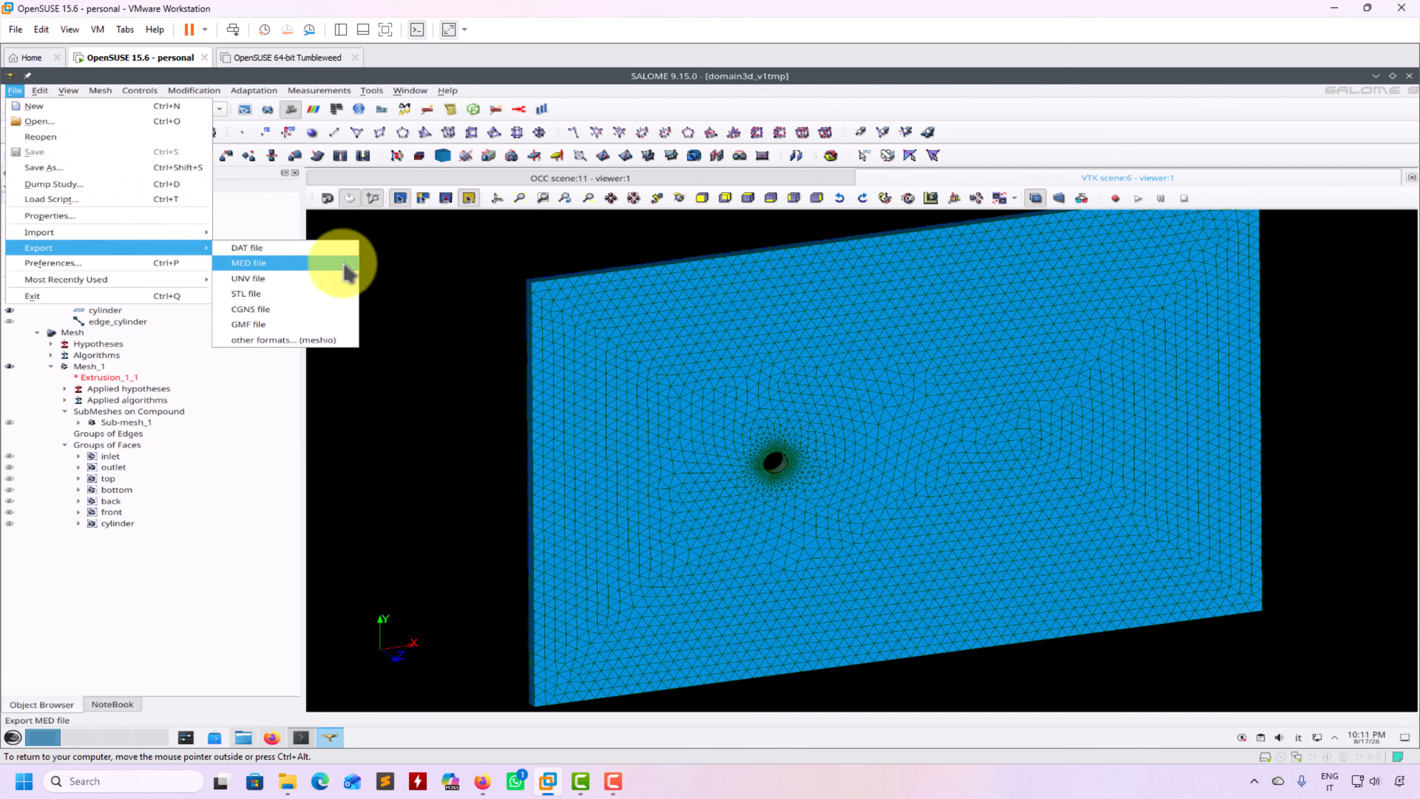
{"action": "left_click", "coordinate": [288, 280]}
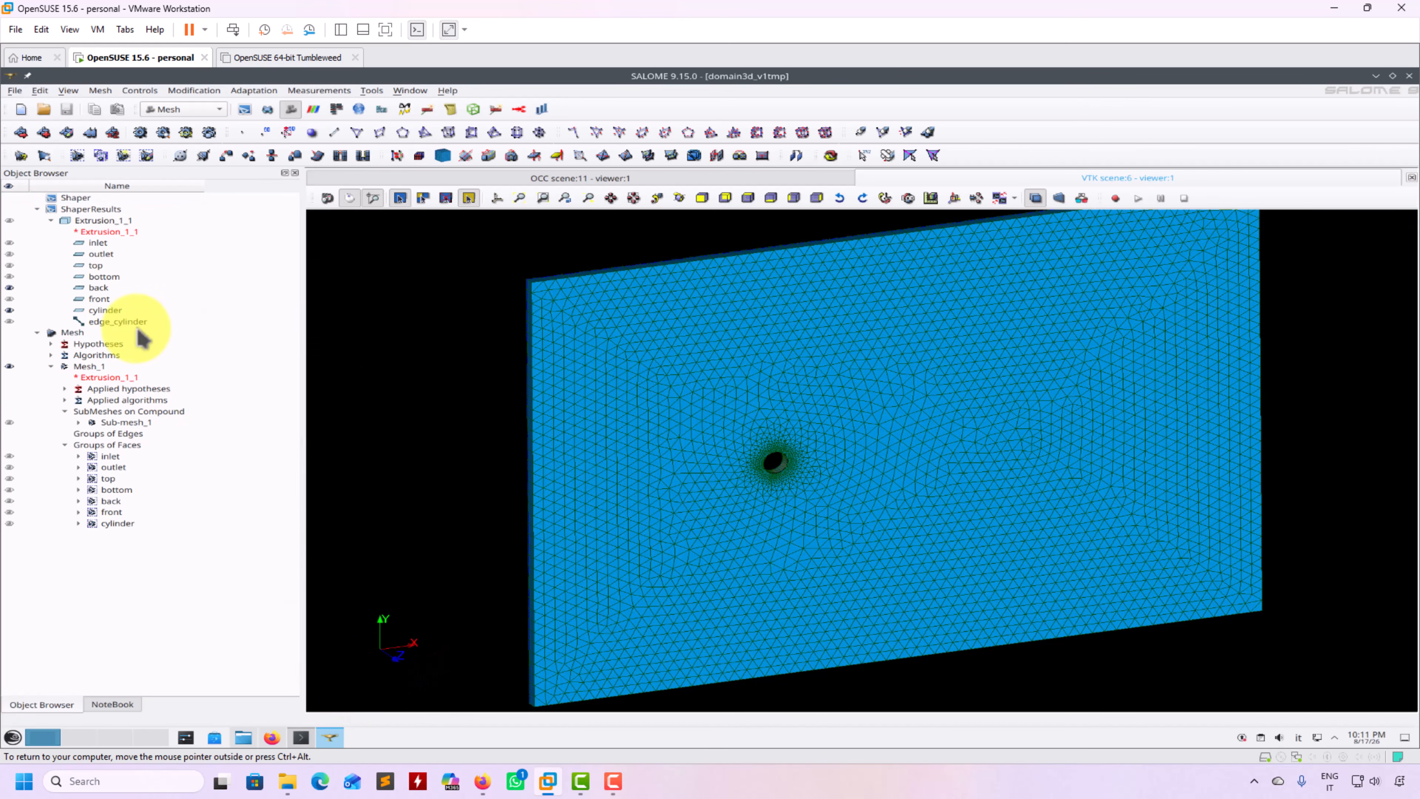
Export Mesh_1 as Mesh_1.unv into the 3_cylinder2D folder, overwriting the old file
{"action": "left_click", "coordinate": [83, 365]}
{"action": "left_click", "coordinate": [15, 90]}
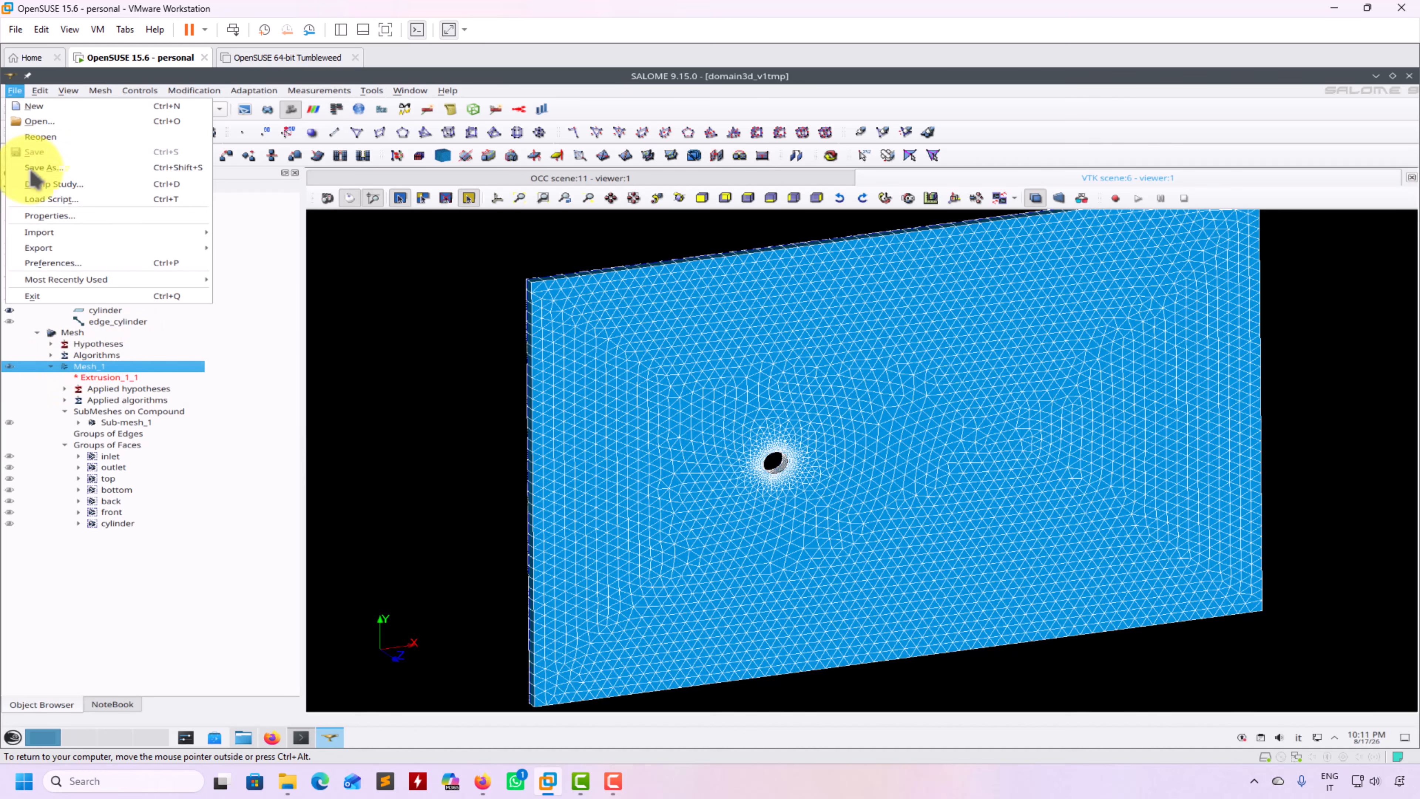
{"action": "mouse_move", "coordinate": [64, 256]}
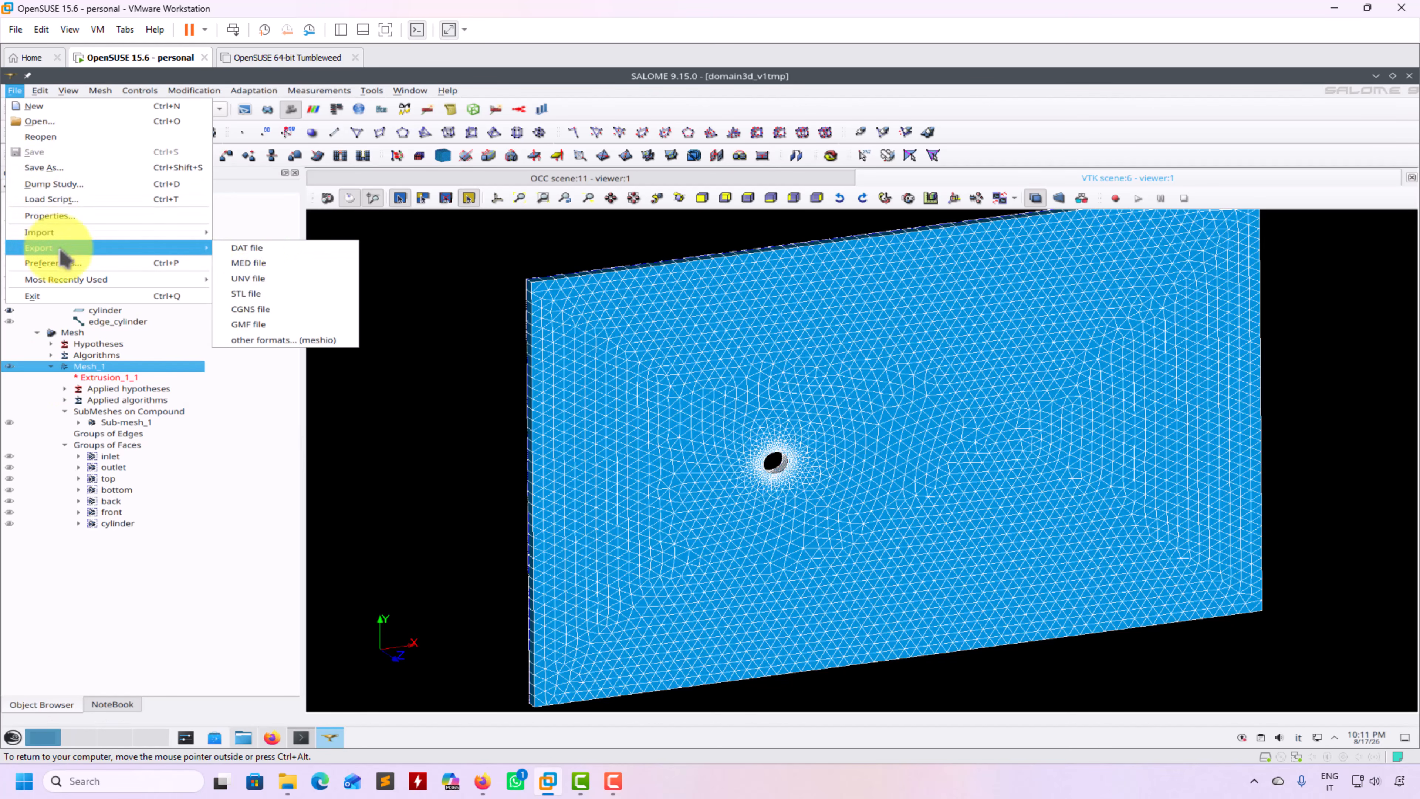
{"action": "left_click", "coordinate": [263, 278]}
{"action": "left_click", "coordinate": [873, 436]}
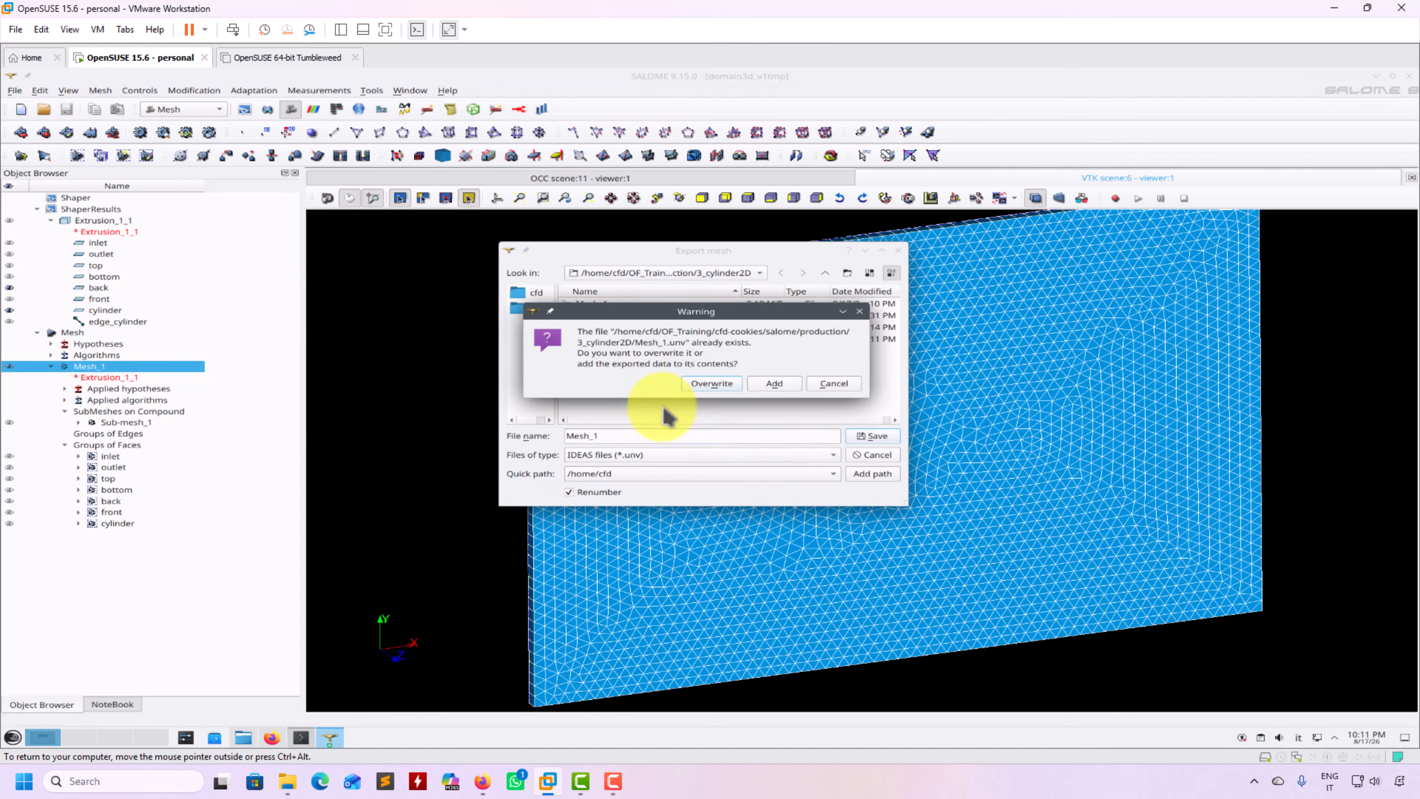
{"action": "left_click", "coordinate": [703, 386]}
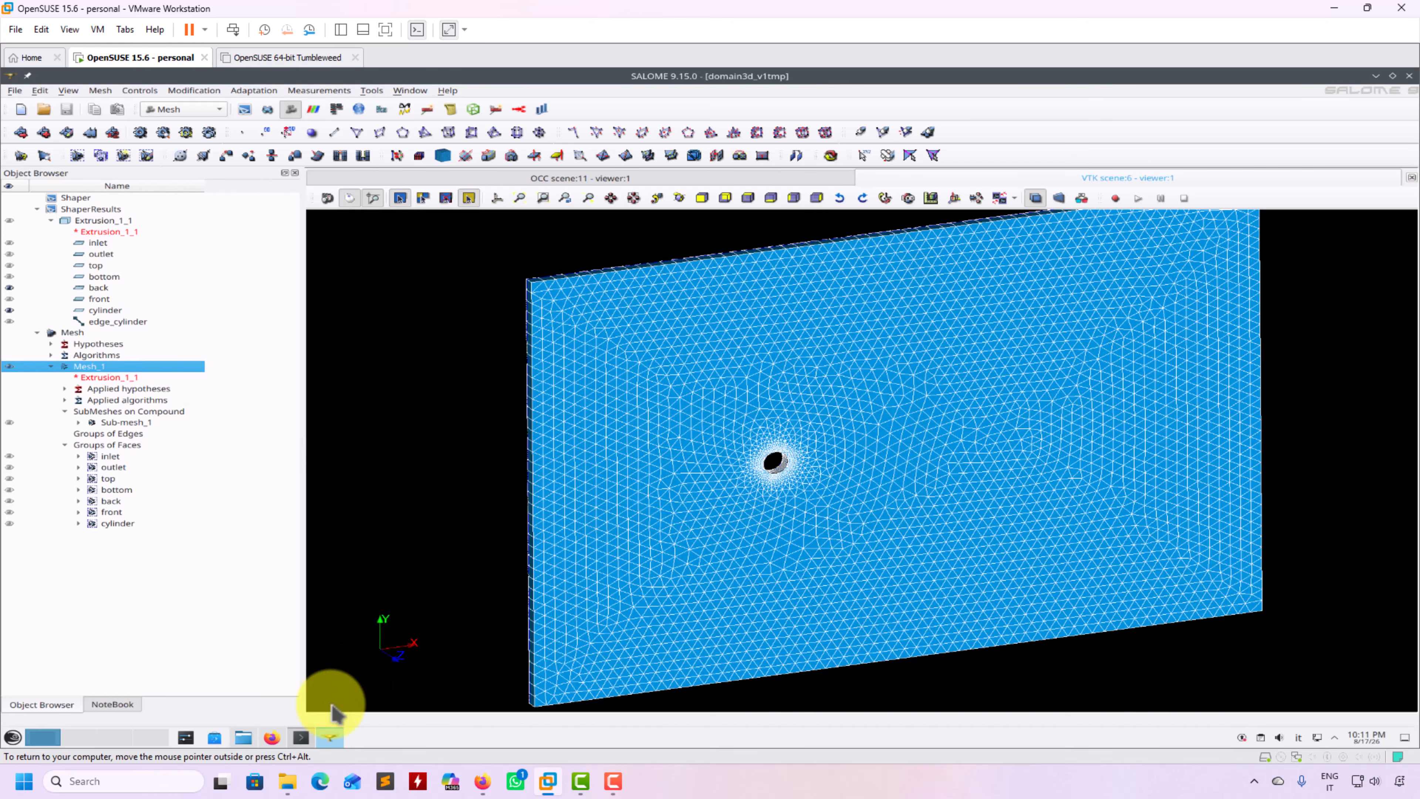
{"action": "left_click", "coordinate": [299, 736]}
Convert ../Mesh_1.unv with ideasUnvToFoam, verify it with checkMesh, and launch paraFoam
{"action": "key", "text": "Up"}
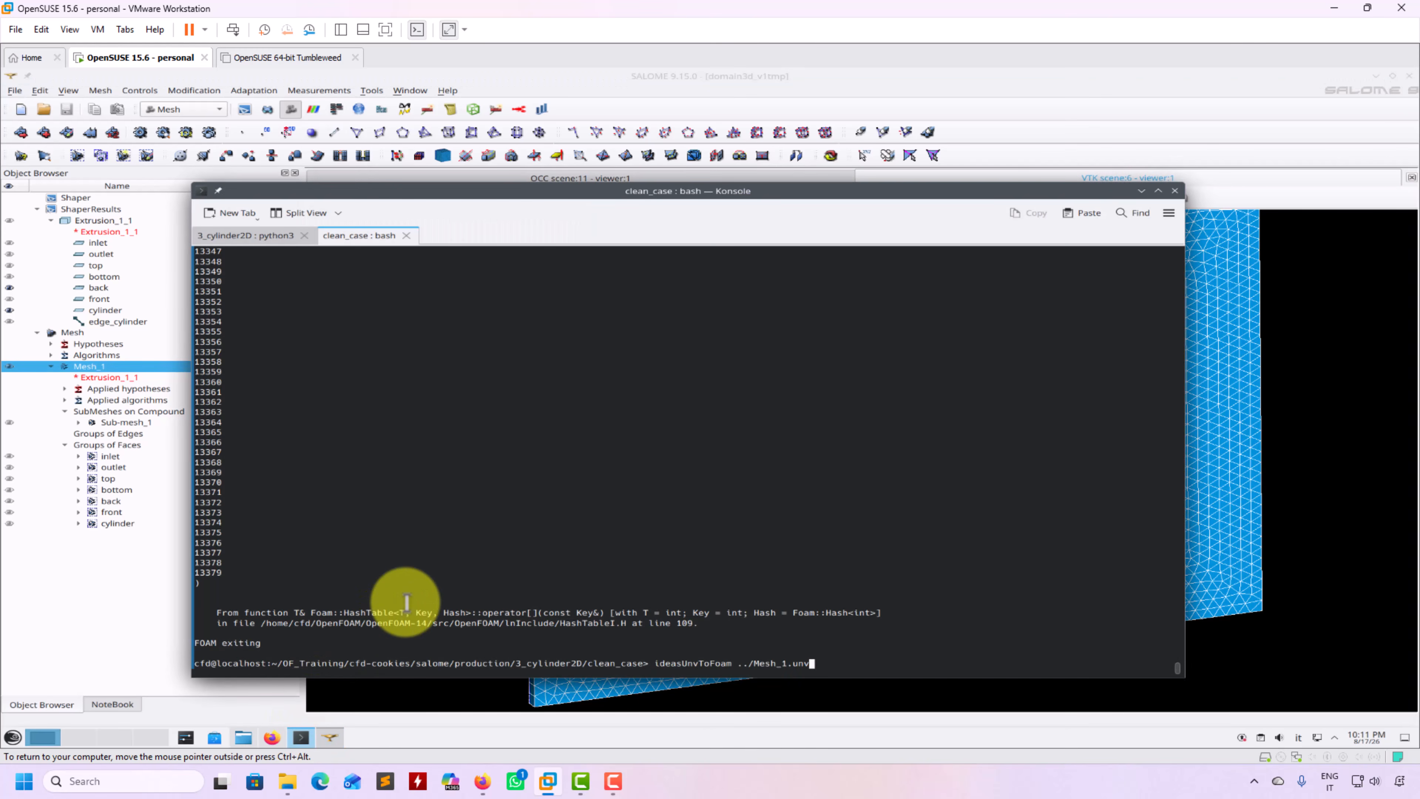
{"action": "key", "text": "Return"}
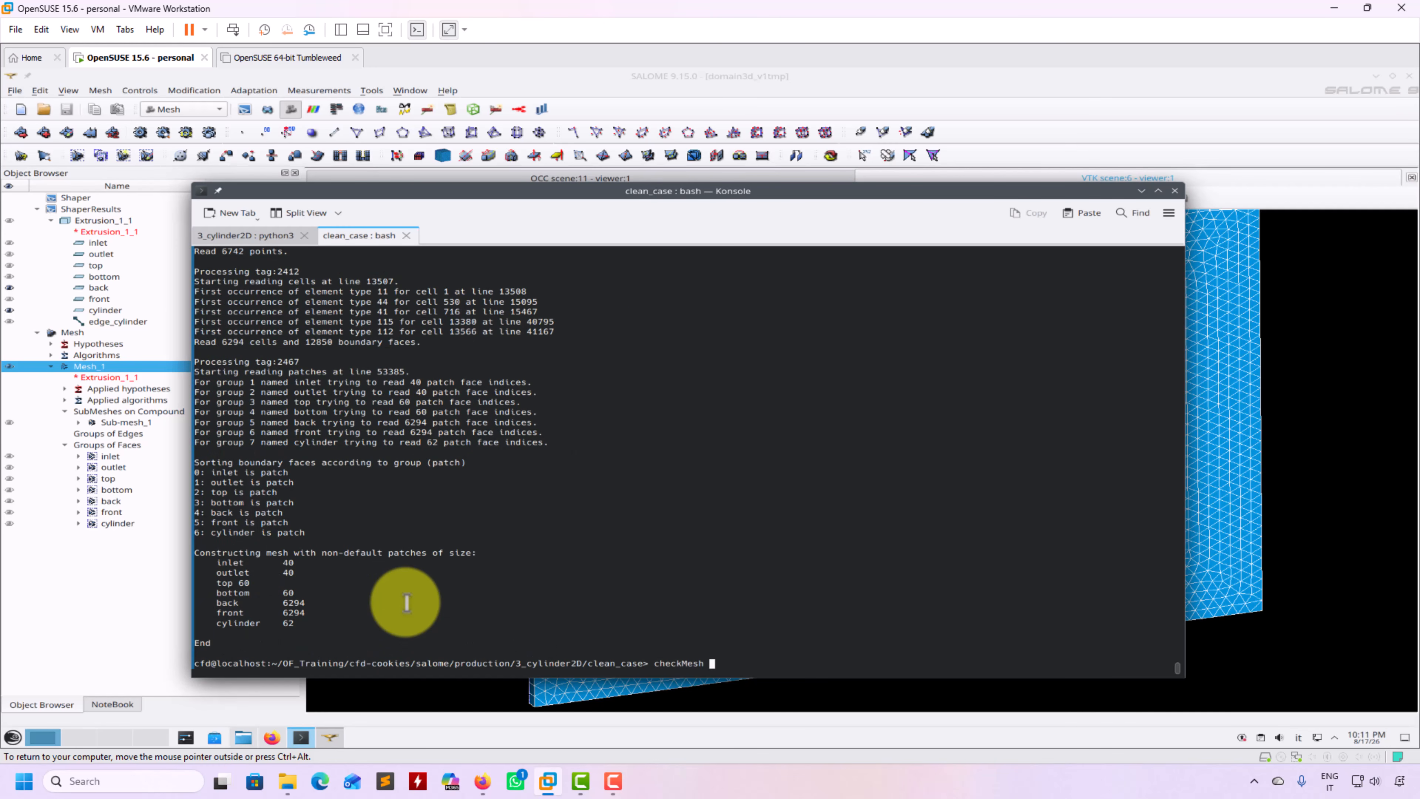
{"action": "type", "text": "checkMesh"}
{"action": "key", "text": "Return"}
{"action": "type", "text": "paraF\\"}
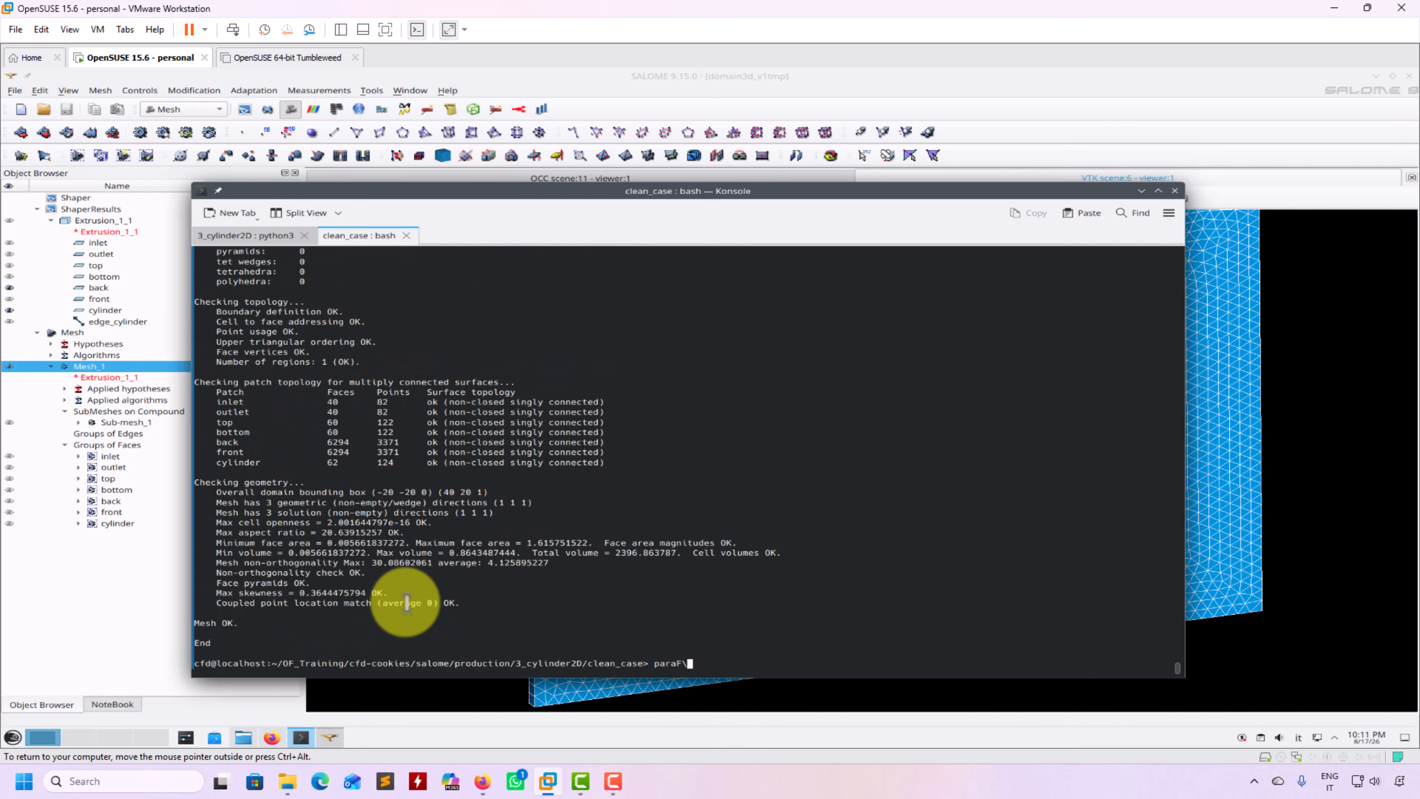
{"action": "type", "text": "oam"}
{"action": "key", "text": "Return"}
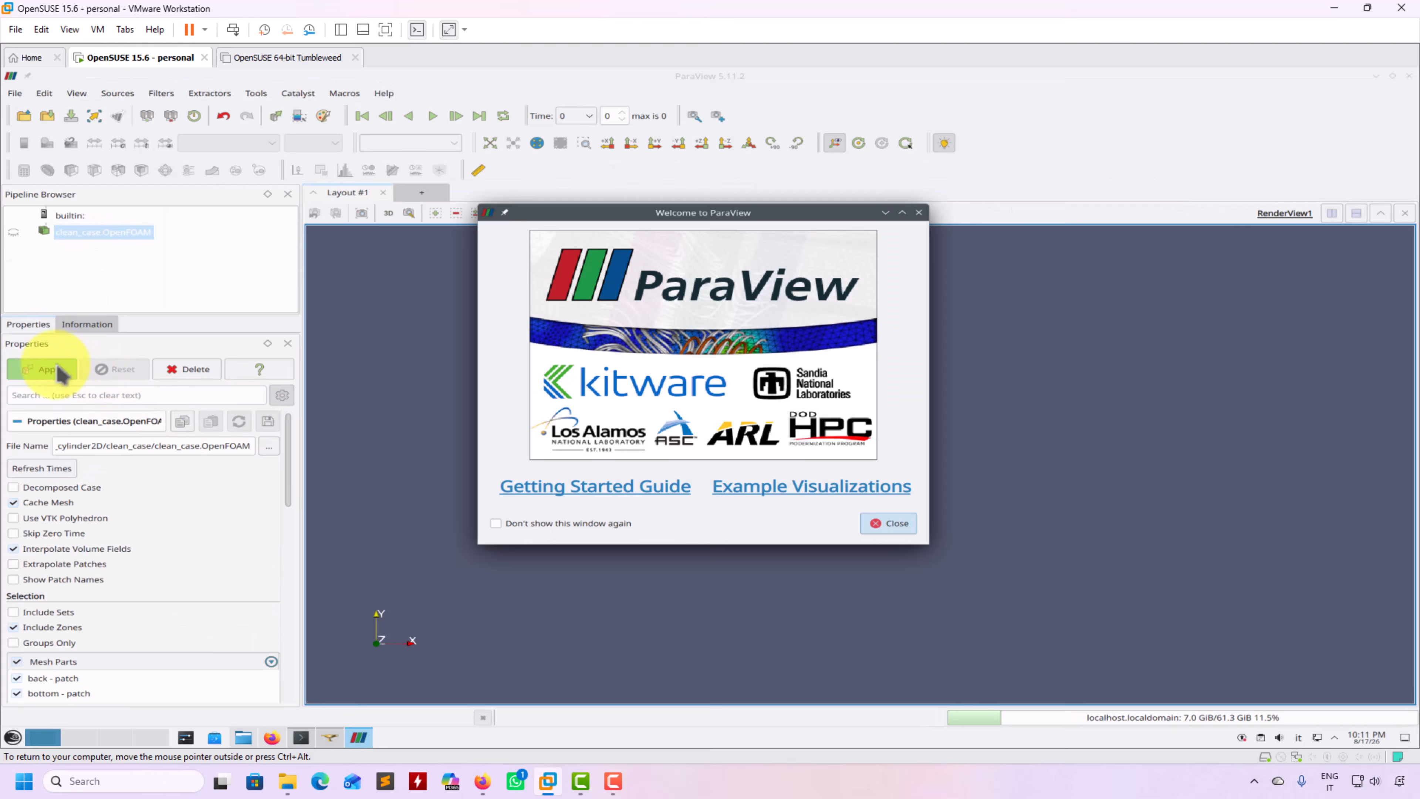
Load clean_case.OpenFOAM in ParaView, rotate it to an oblique view, then close ParaView
{"action": "left_click", "coordinate": [910, 527]}
{"action": "left_click", "coordinate": [45, 369]}
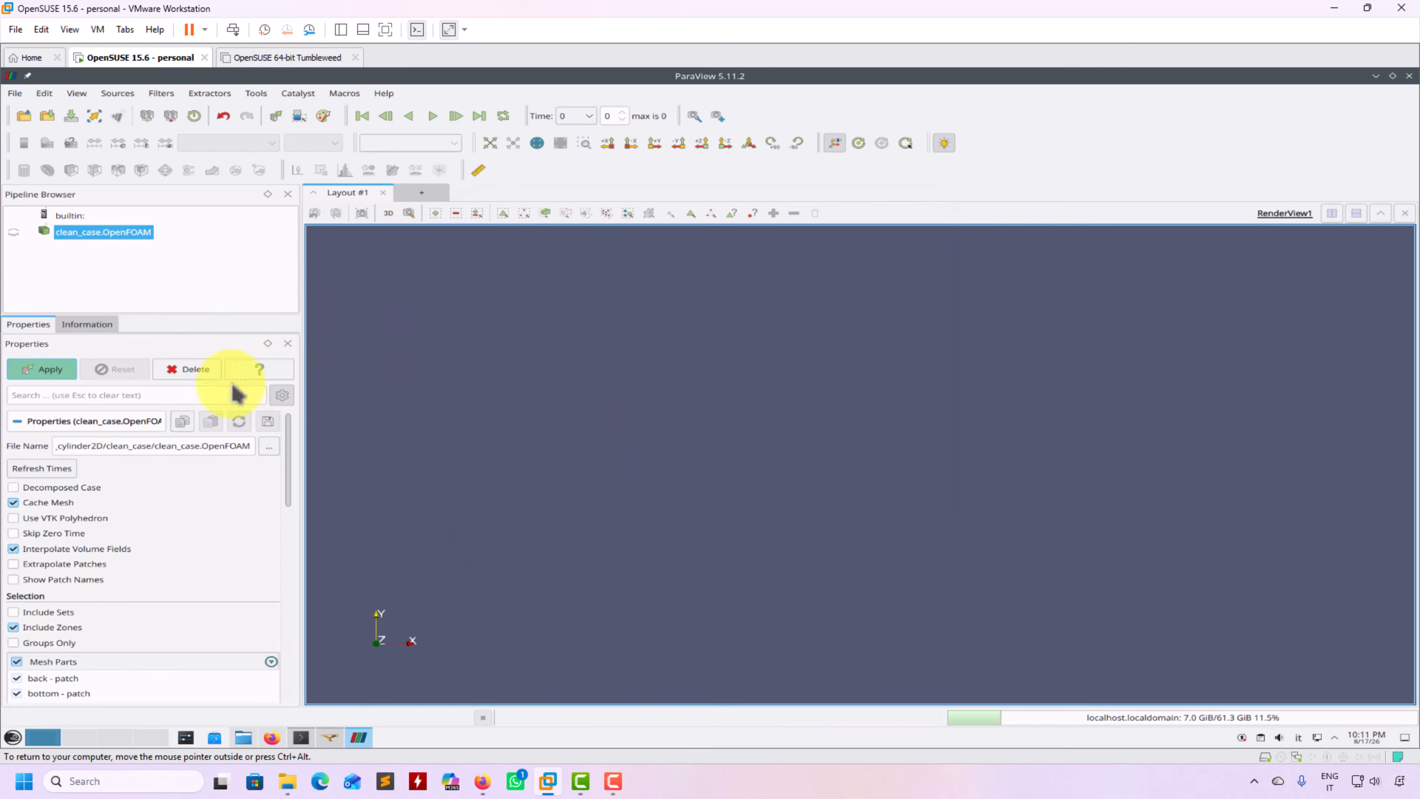
{"action": "left_click_drag", "start_coordinate": [607, 506], "coordinate": [675, 491]}
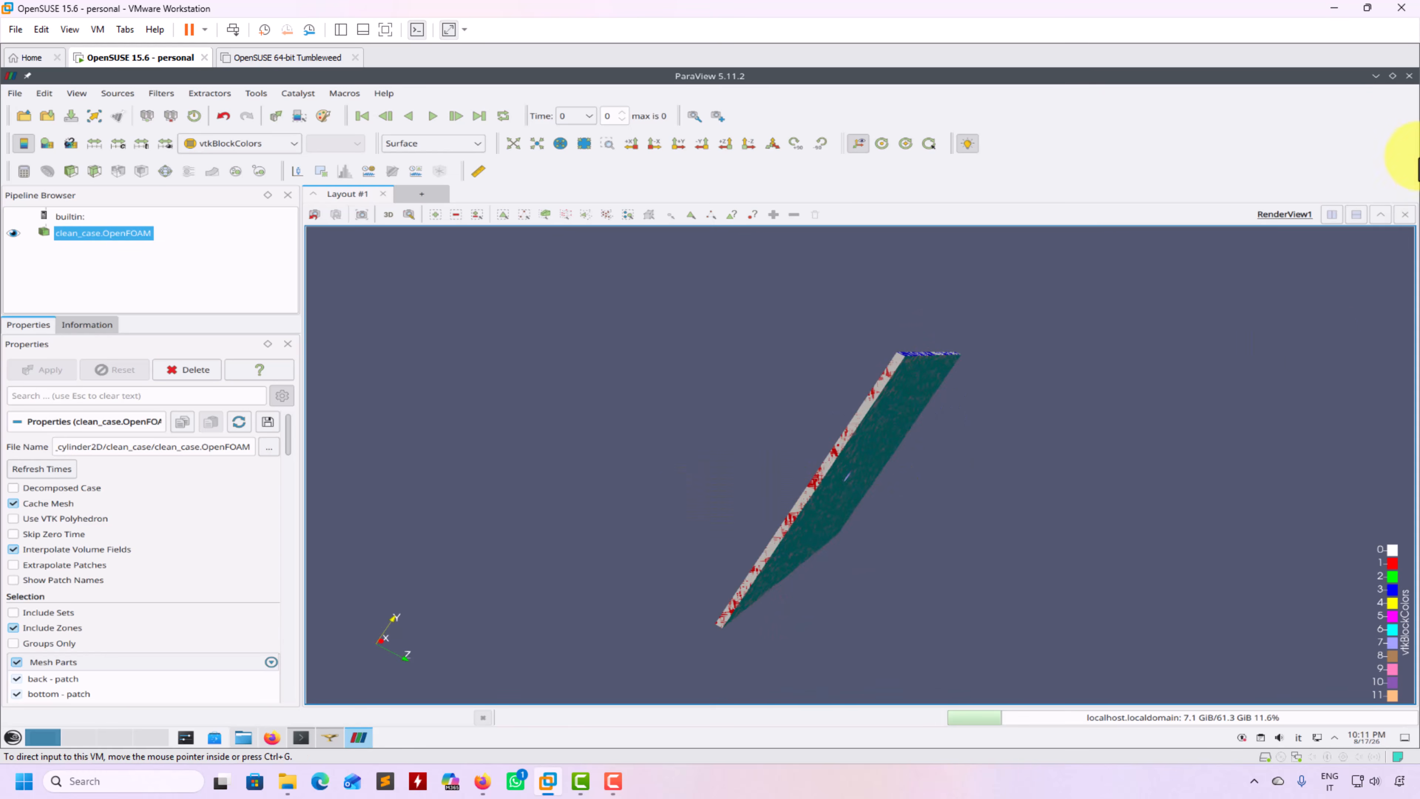
{"action": "left_click", "coordinate": [1409, 76]}
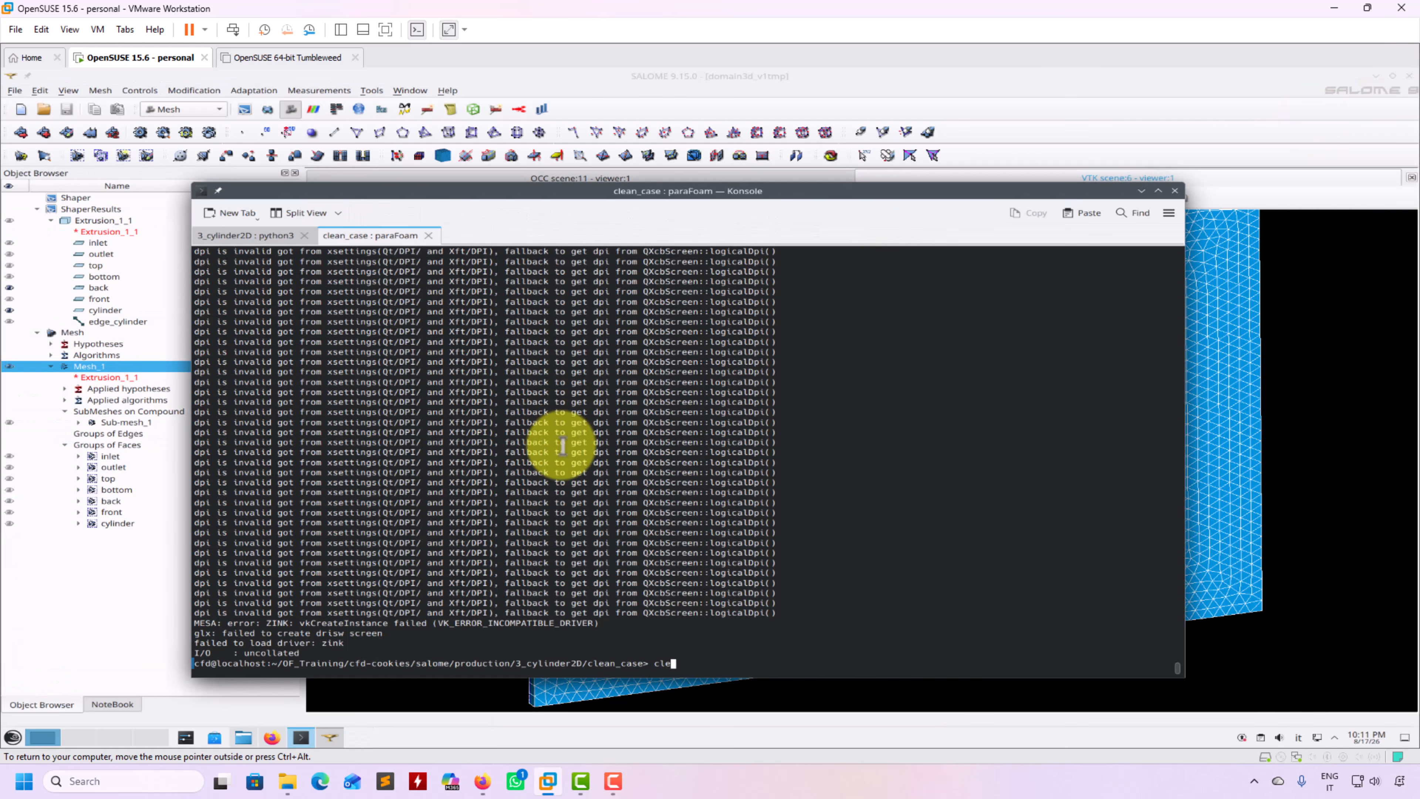
Clear the terminal and list the clean_case folder contents
{"action": "type", "text": "ar"}
{"action": "key", "text": "Return"}
{"action": "type", "text": "l"}
{"action": "type", "text": "c"}
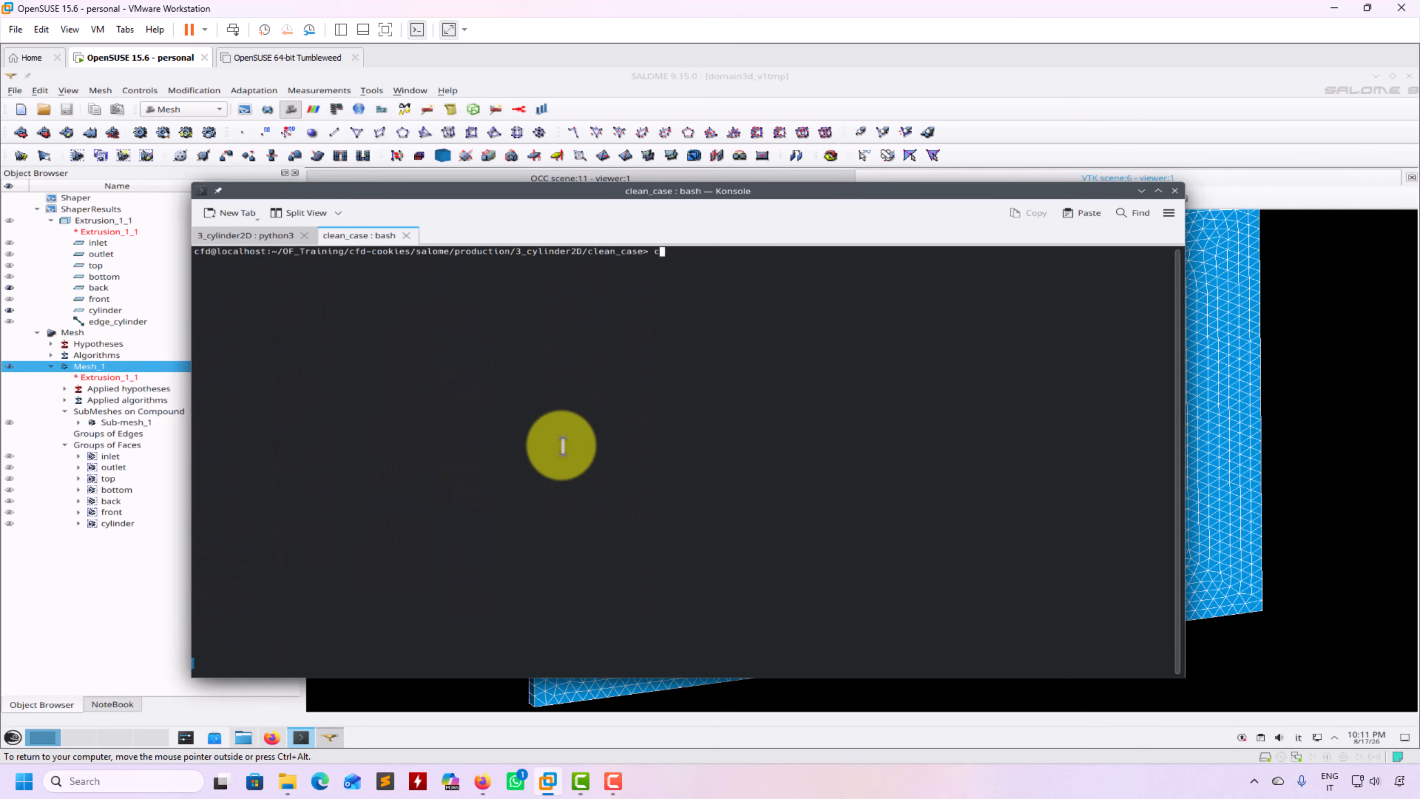
{"action": "type", "text": "s"}
{"action": "key", "text": "Return"}
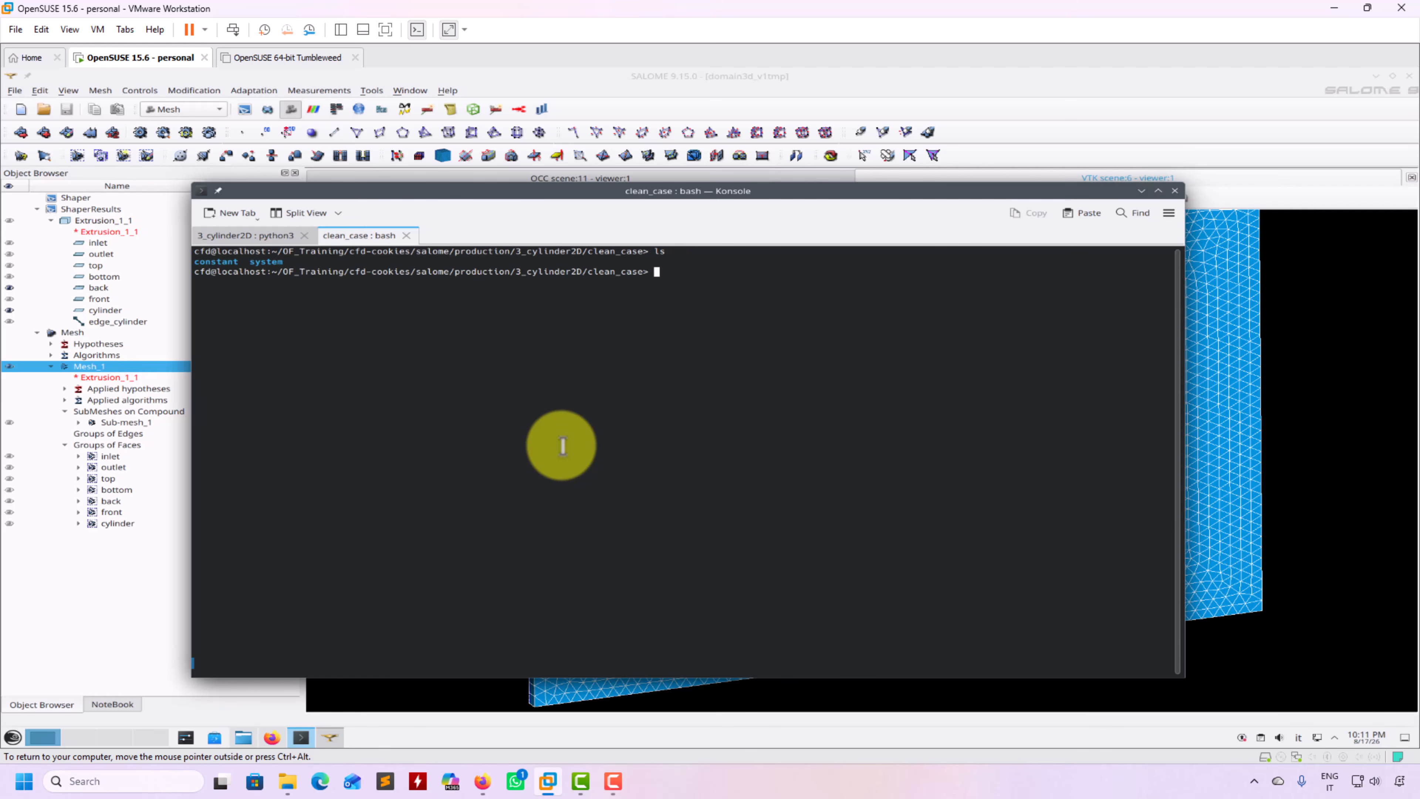
Clean the case with foamCleanTutorials after a mistyped attempt, leaving only constant and system
{"action": "type", "text": "faomcleanT"}
{"action": "key", "text": "Return"}
{"action": "type", "text": "ls"}
{"action": "key", "text": "Return"}
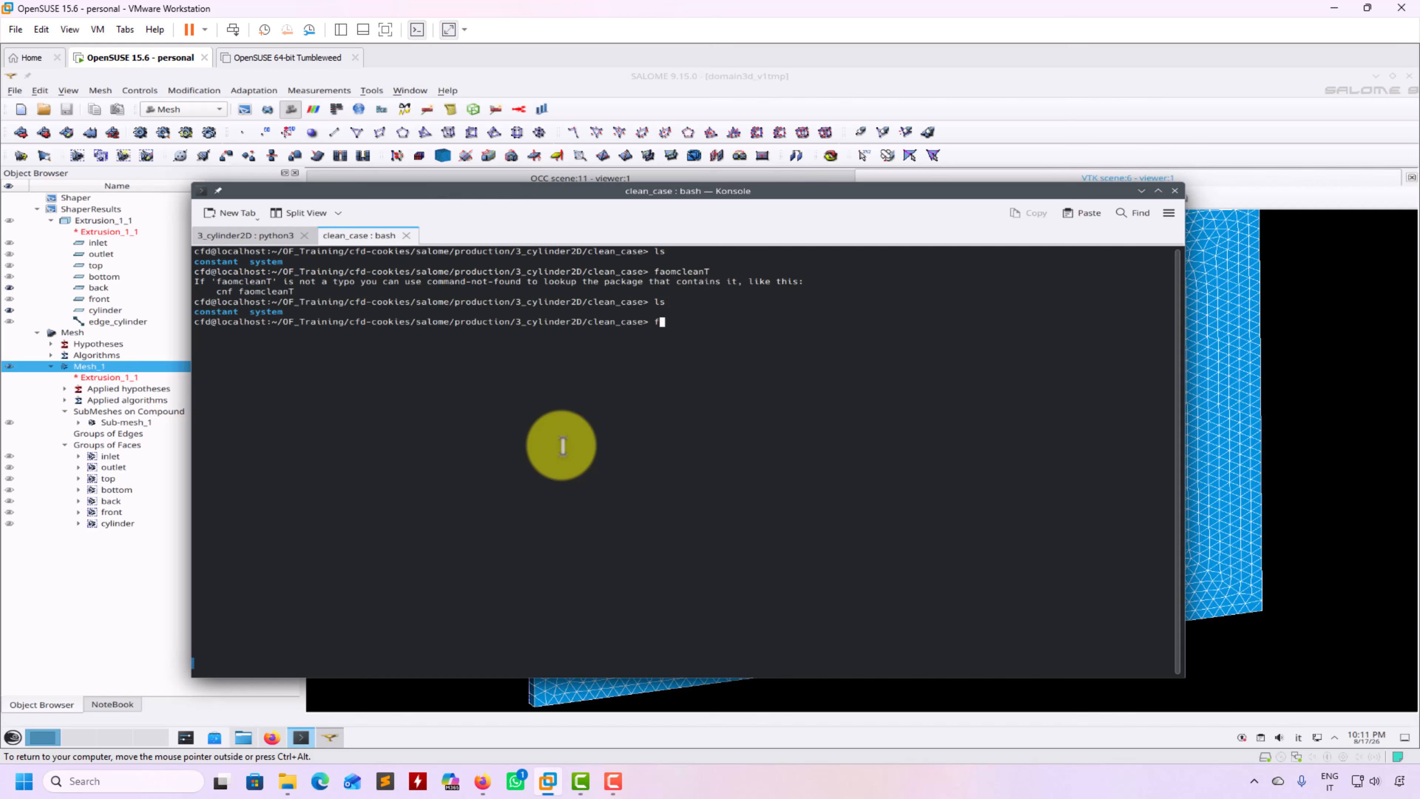
{"action": "type", "text": "foamCleanT"}
{"action": "key", "text": "Tab"}
{"action": "key", "text": "Return"}
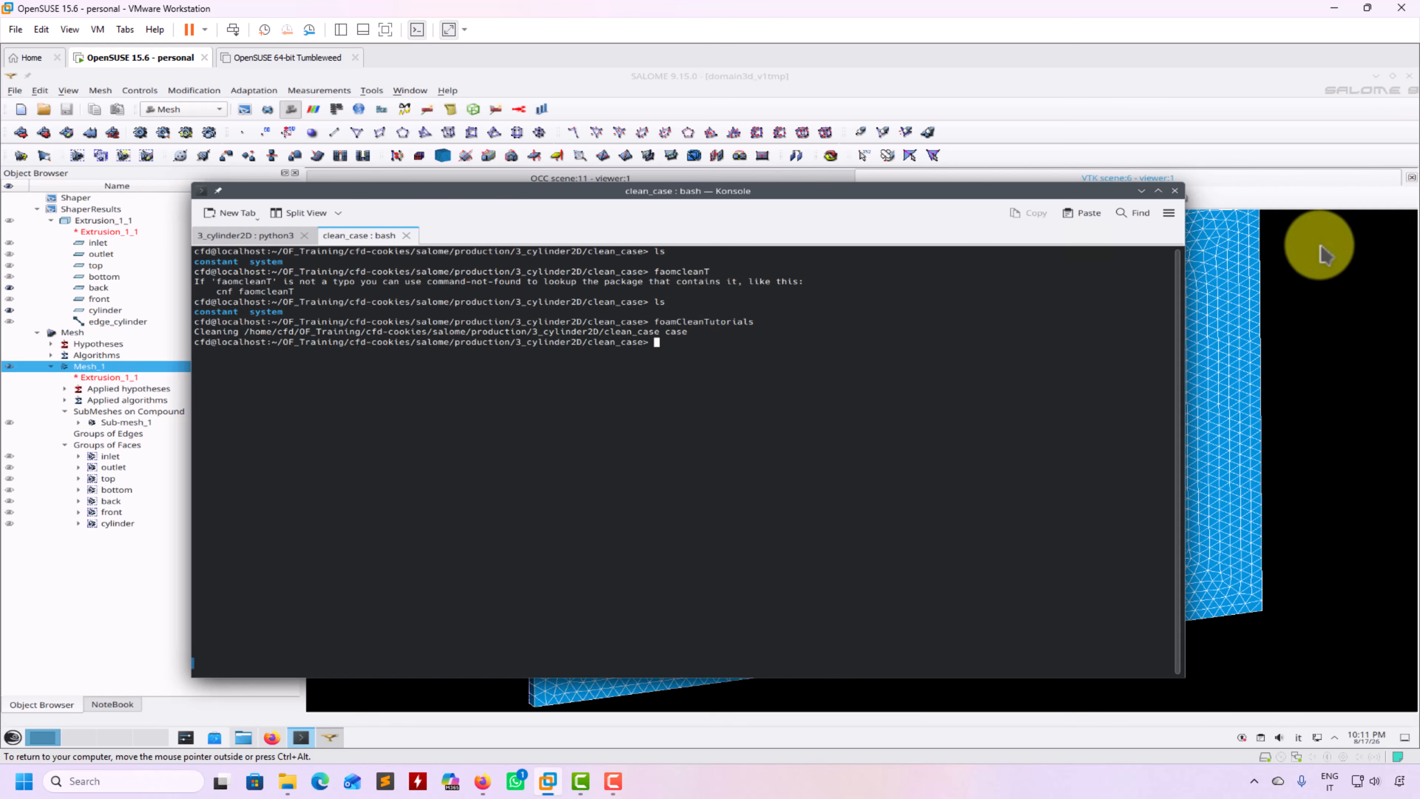
{"action": "left_click", "coordinate": [1328, 232]}
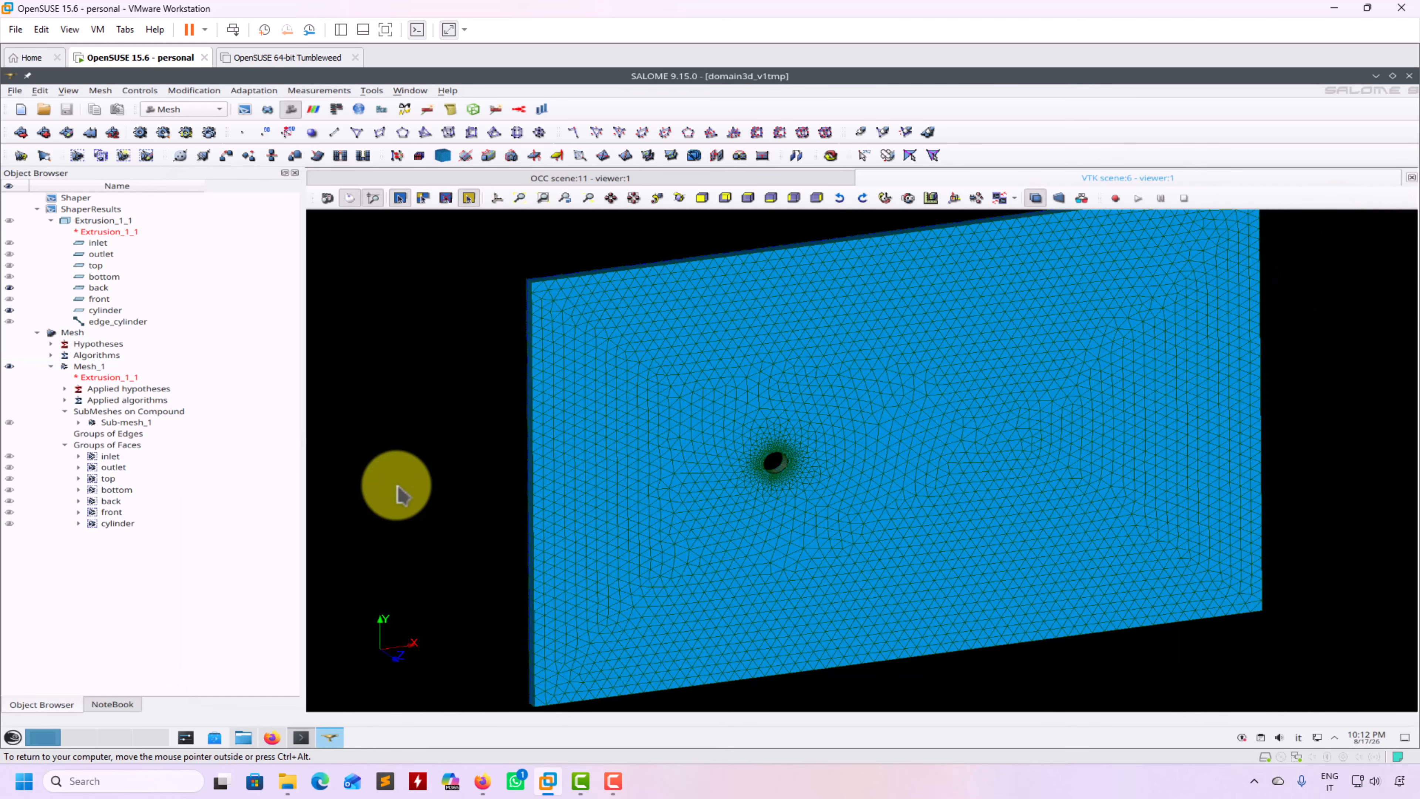